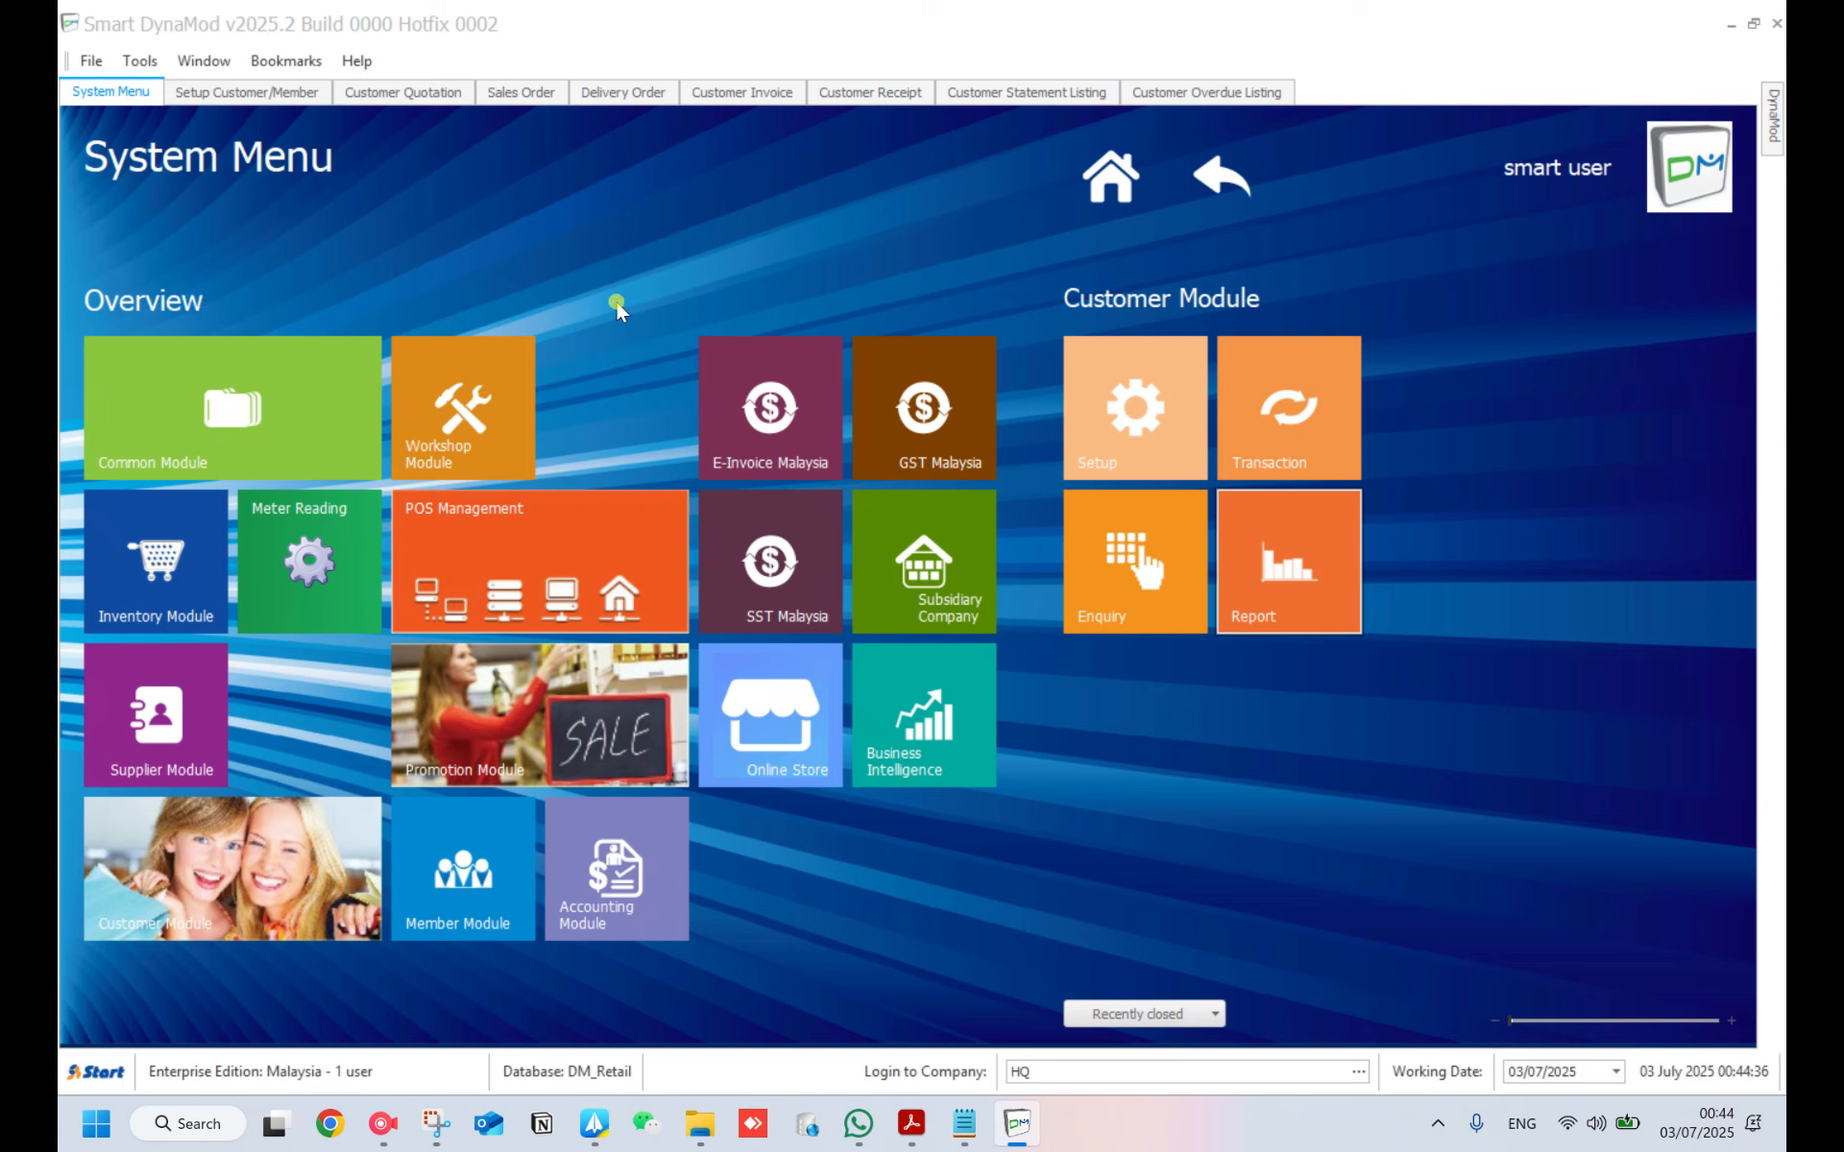
- Open the customer setup records and review the name, credit term, credit limit and options of ABC SDN BHD and Berjaya SDN BHD
left_click(244, 868)
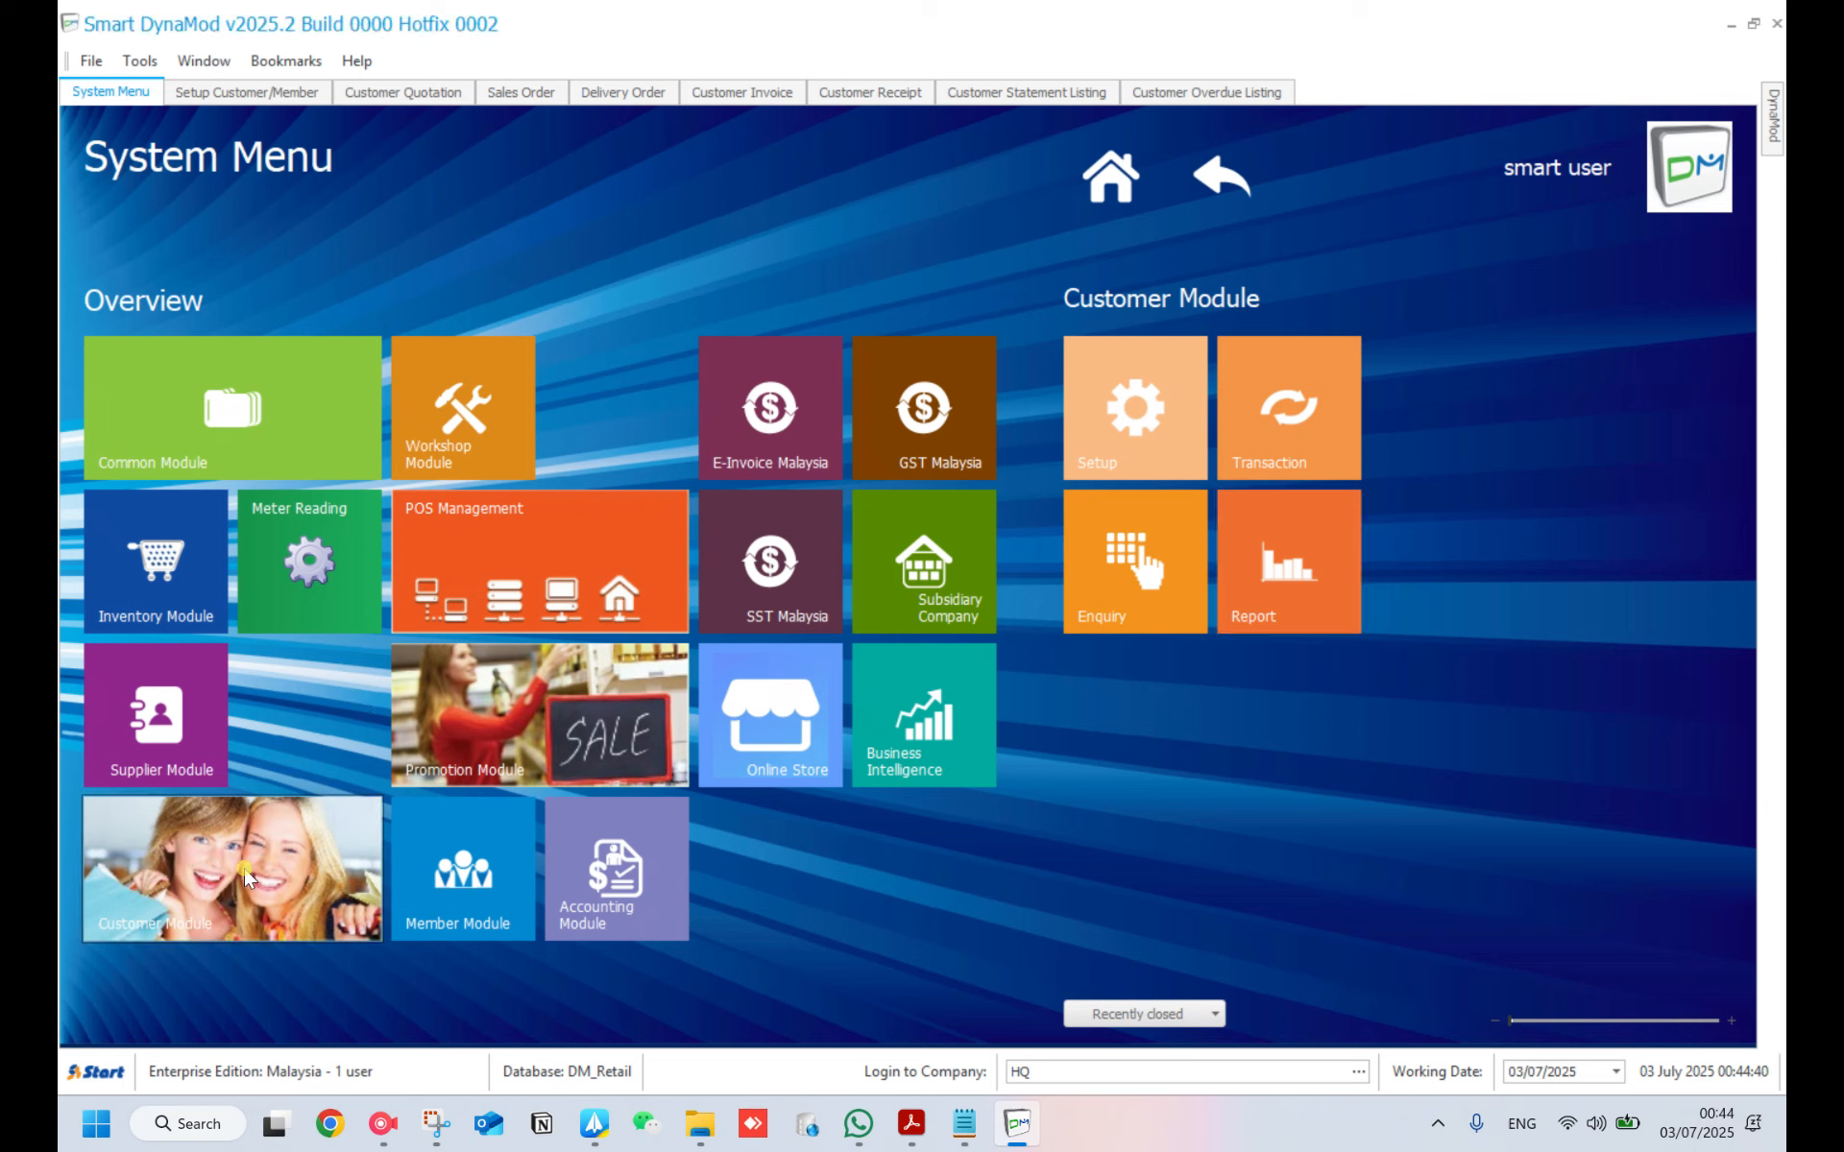
left_click(1140, 415)
left_click(1139, 413)
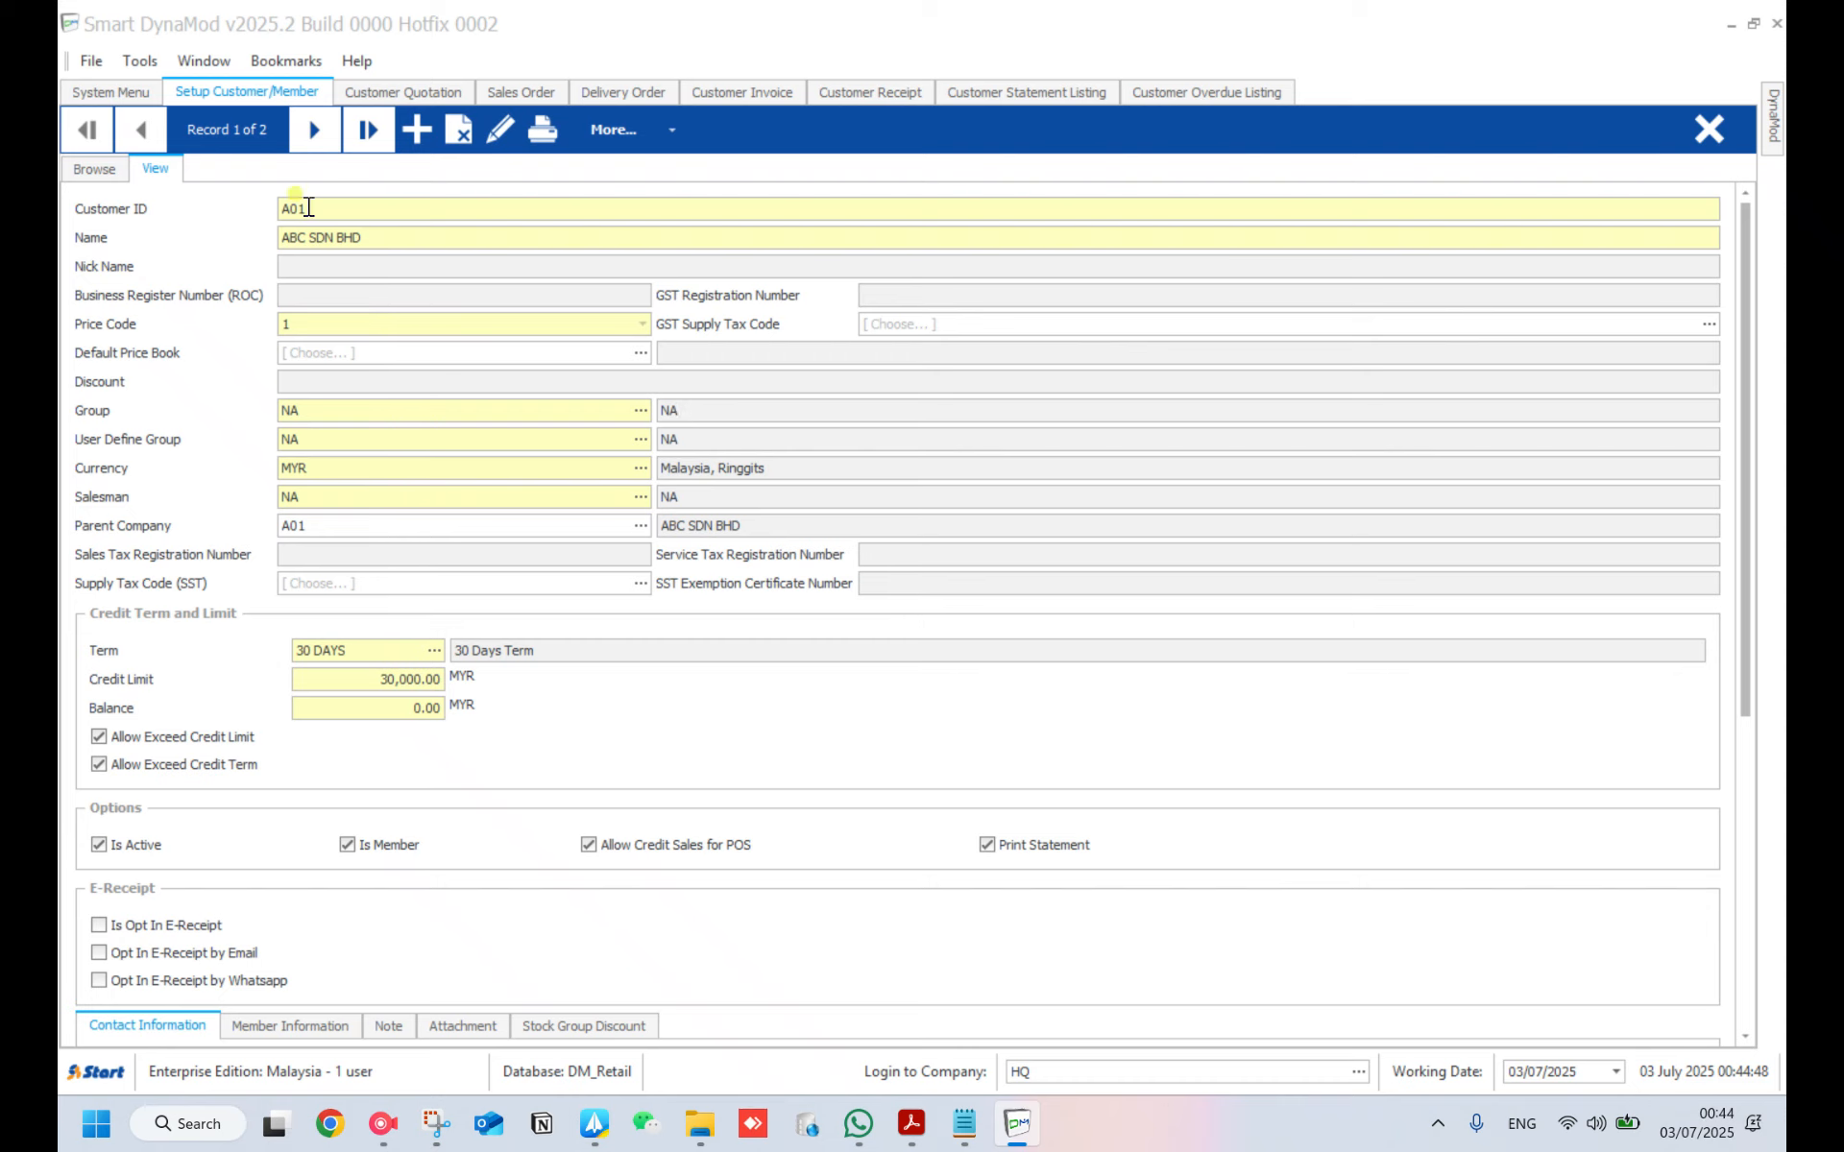
left_click(362, 236)
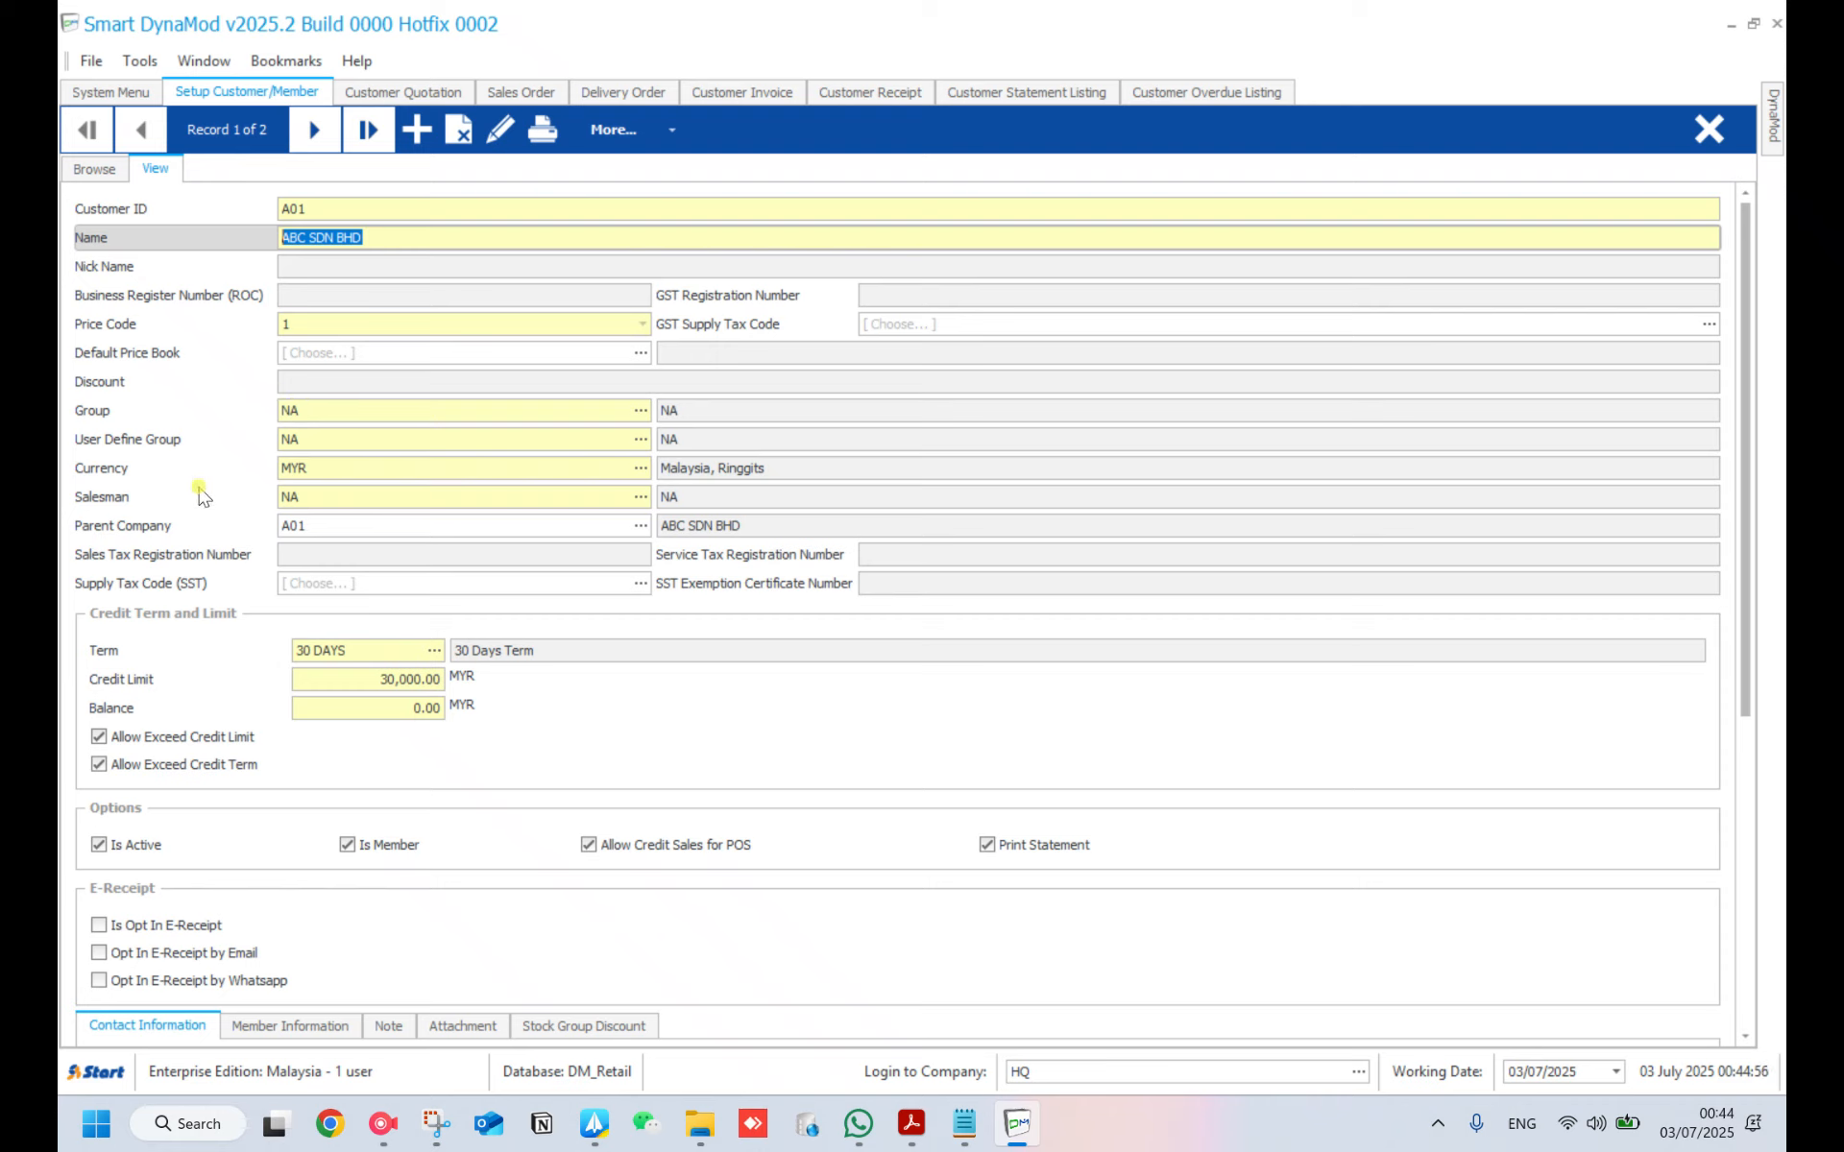
left_click(370, 653)
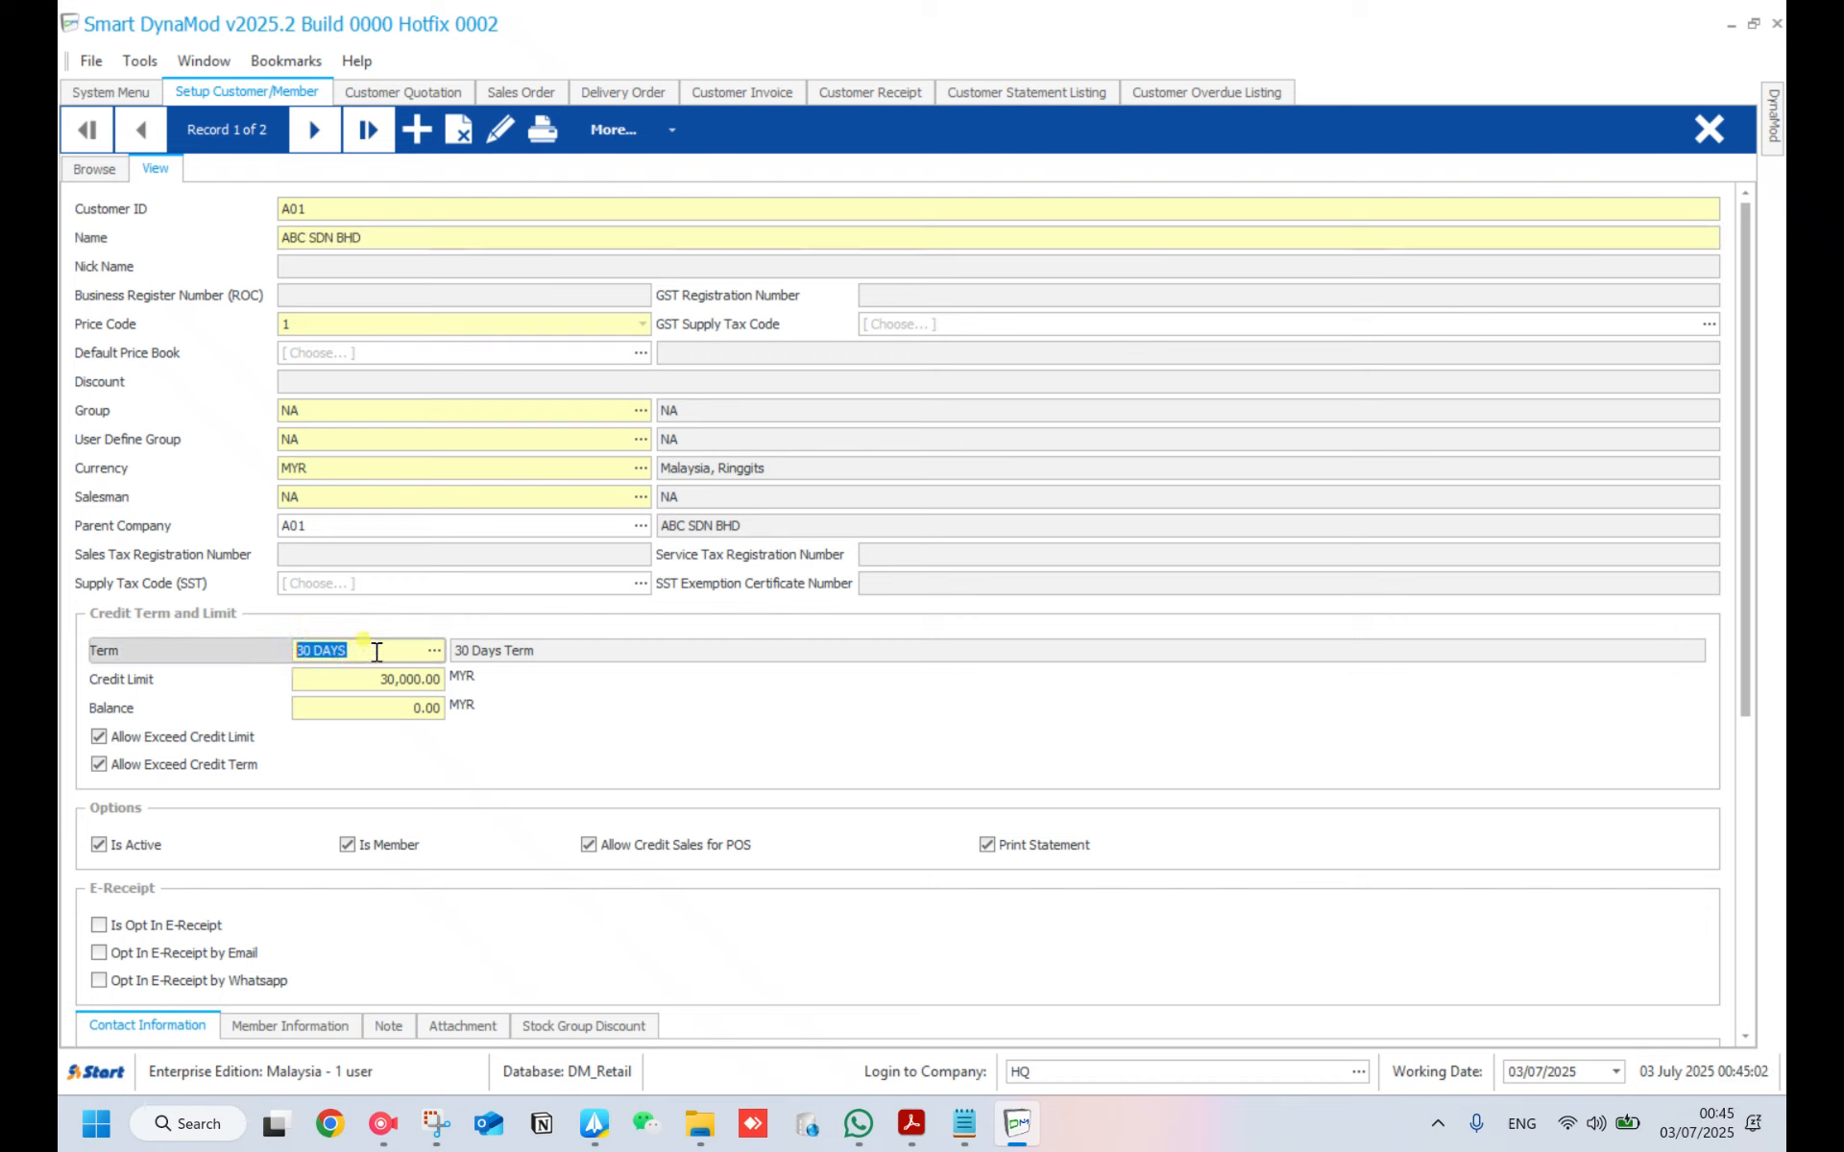
left_click(350, 677)
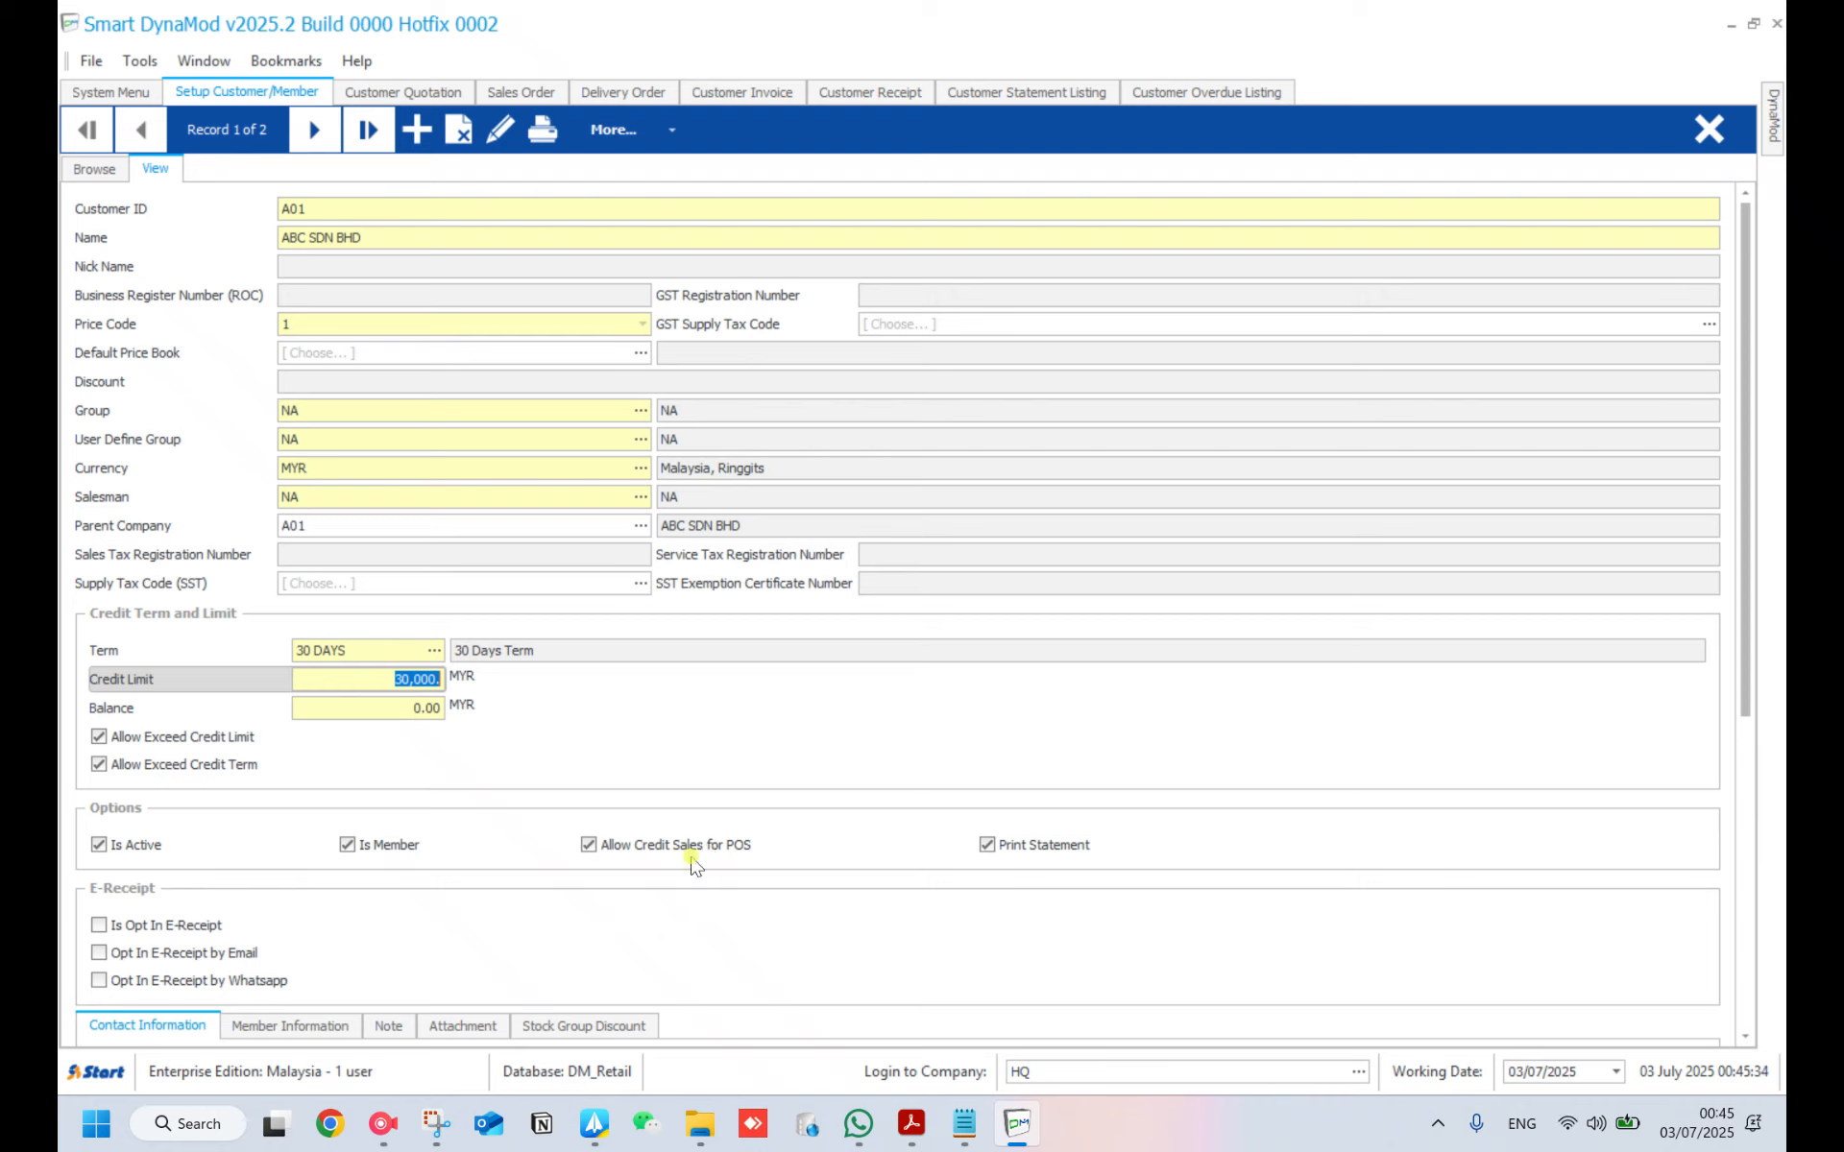
scroll(709, 851, "down", 1)
scroll(673, 835, "down", 2)
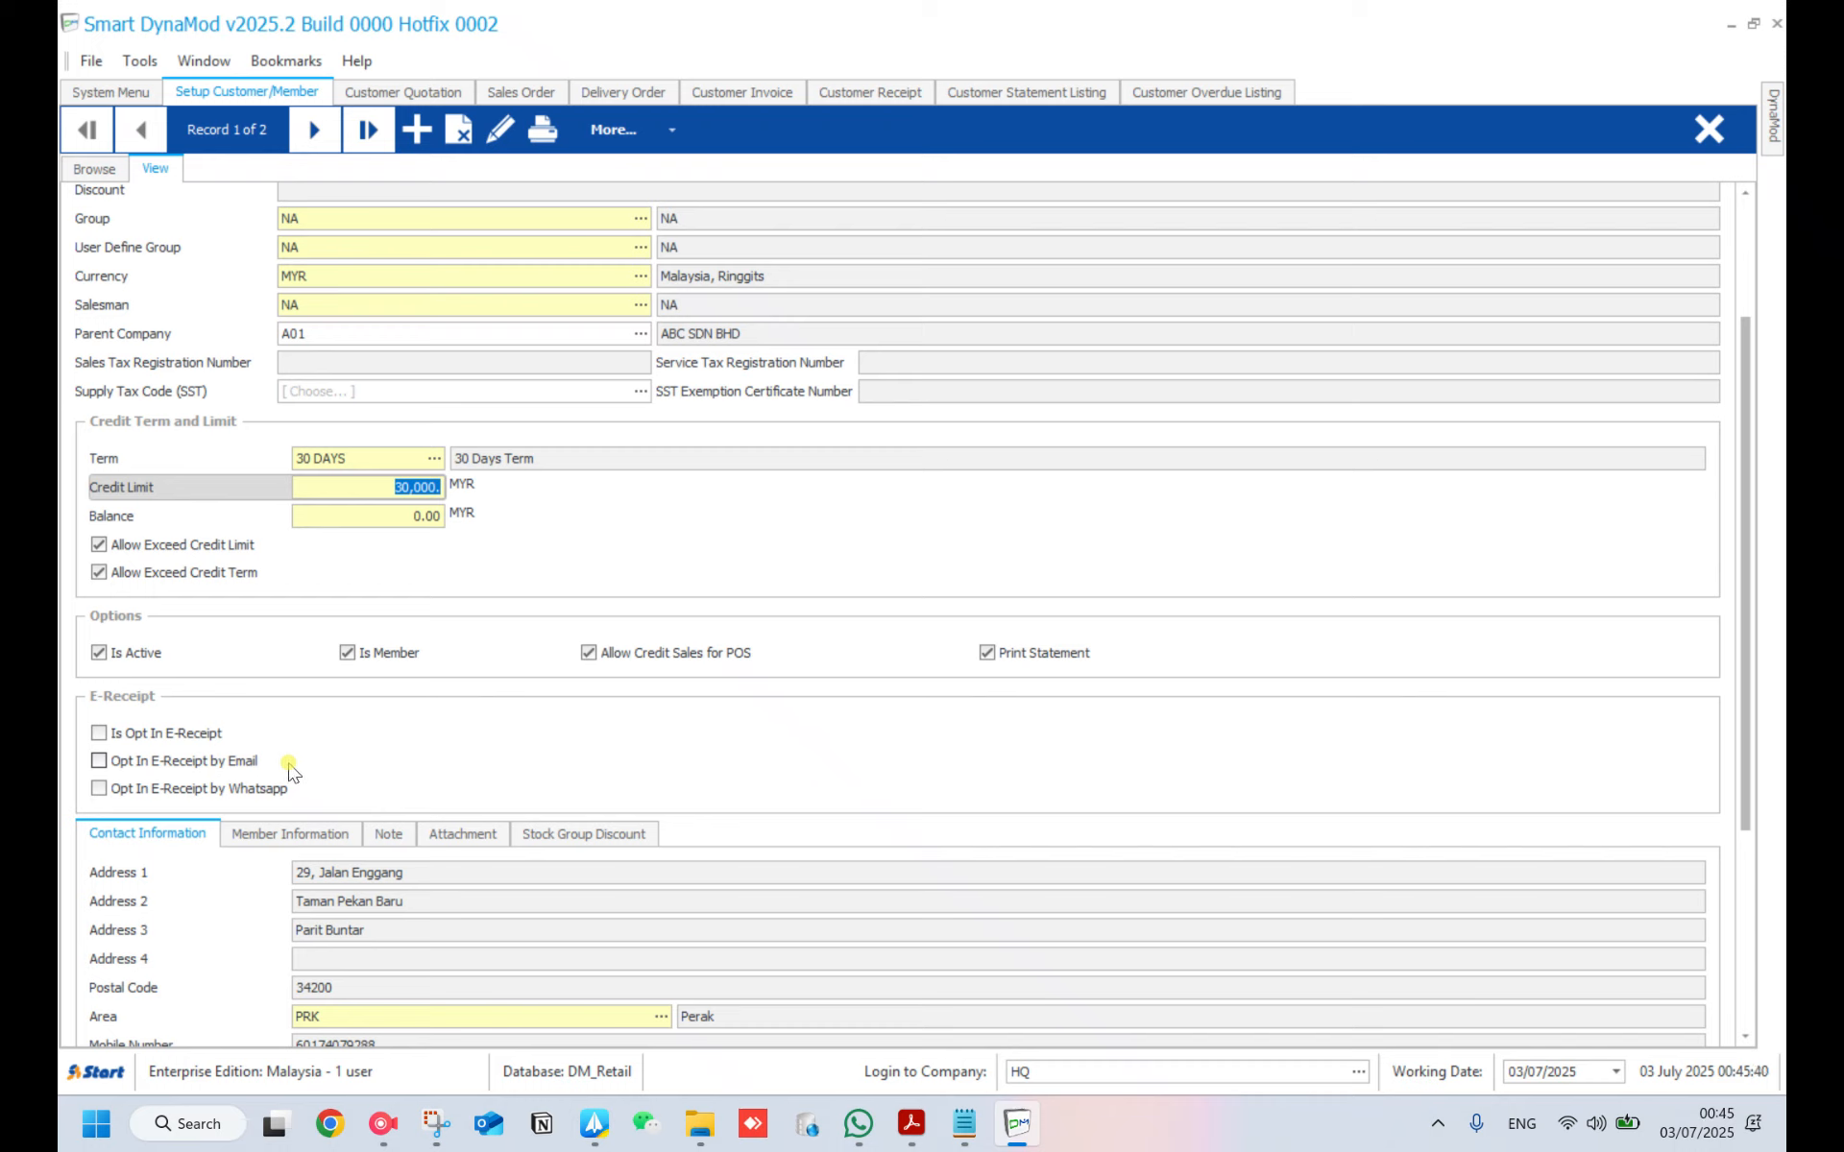
left_click(316, 122)
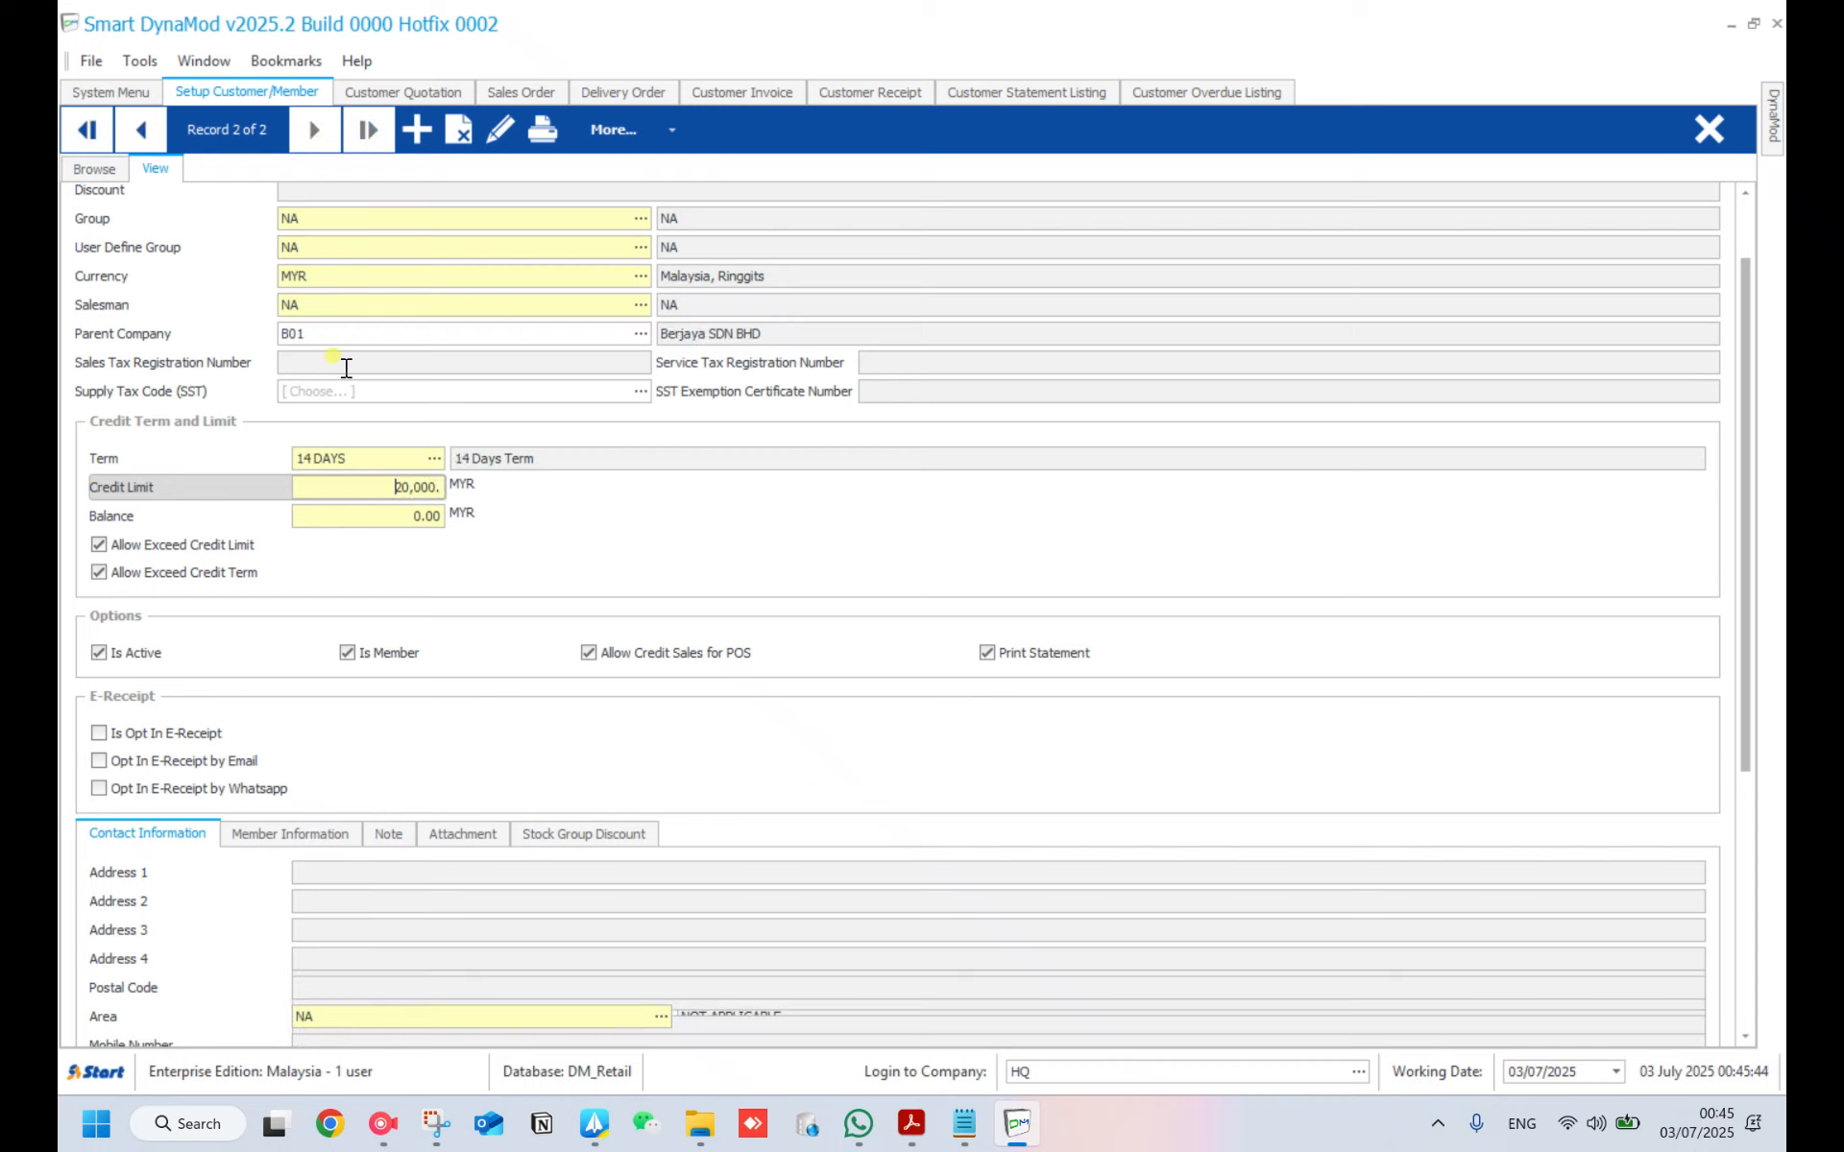
scroll(346, 370, "up", 3)
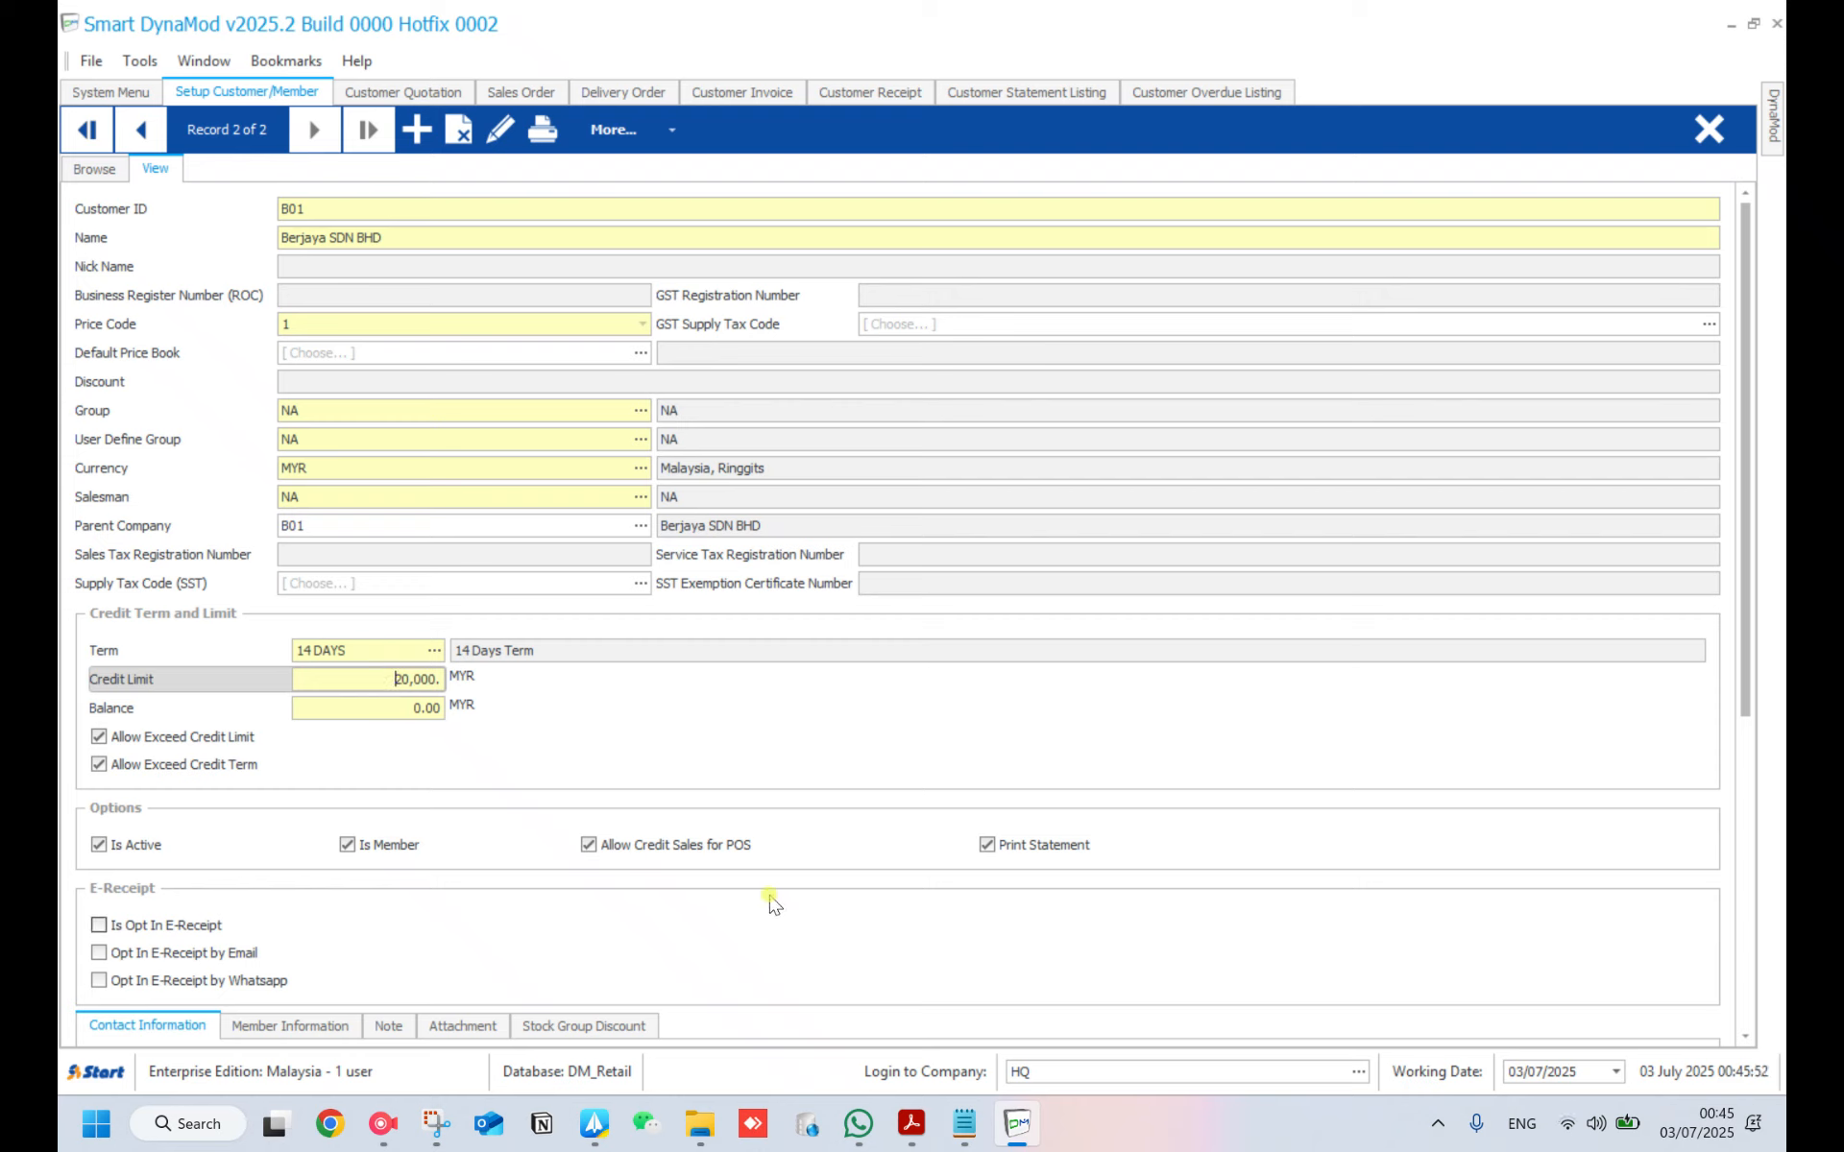
- Open the existing customer quotation from the Customer Module transactions and close it without saving its changes
left_click(134, 94)
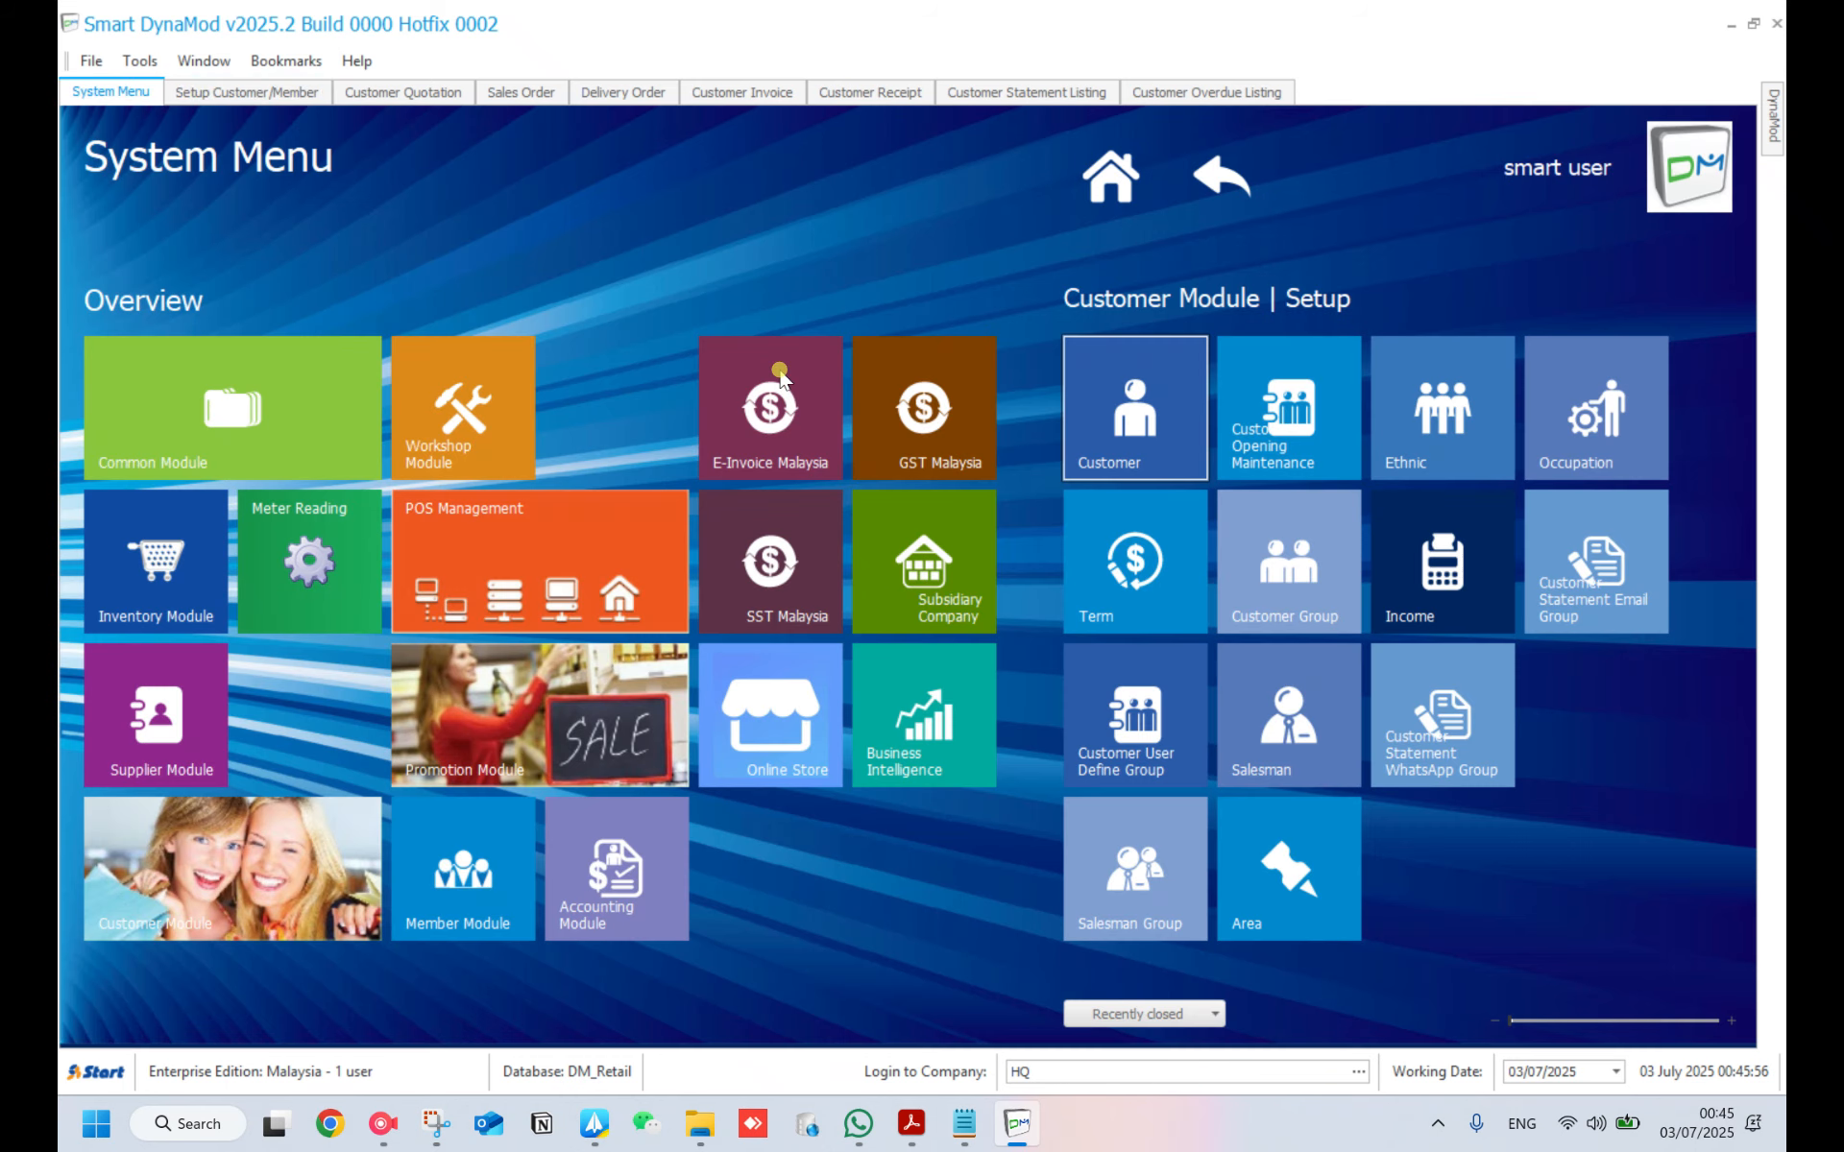
left_click(1220, 178)
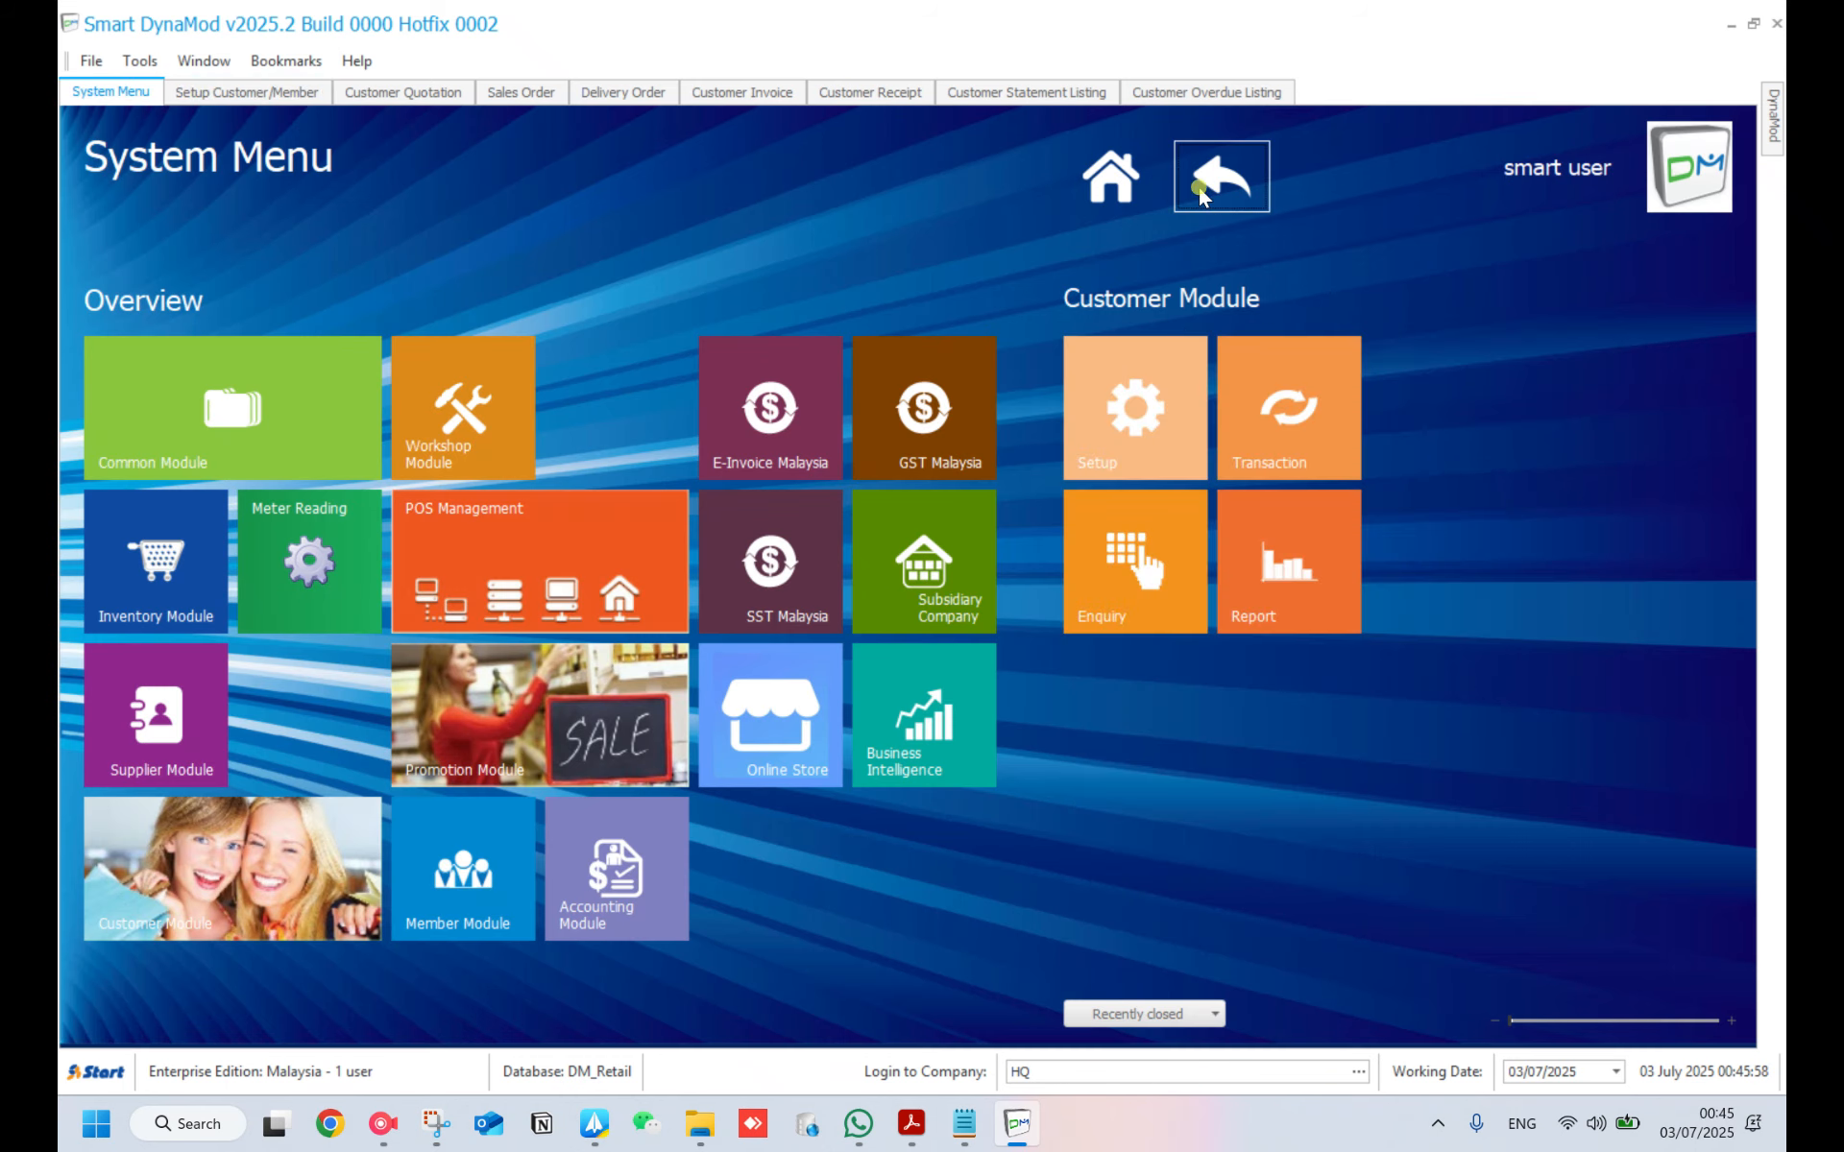
left_click(1299, 444)
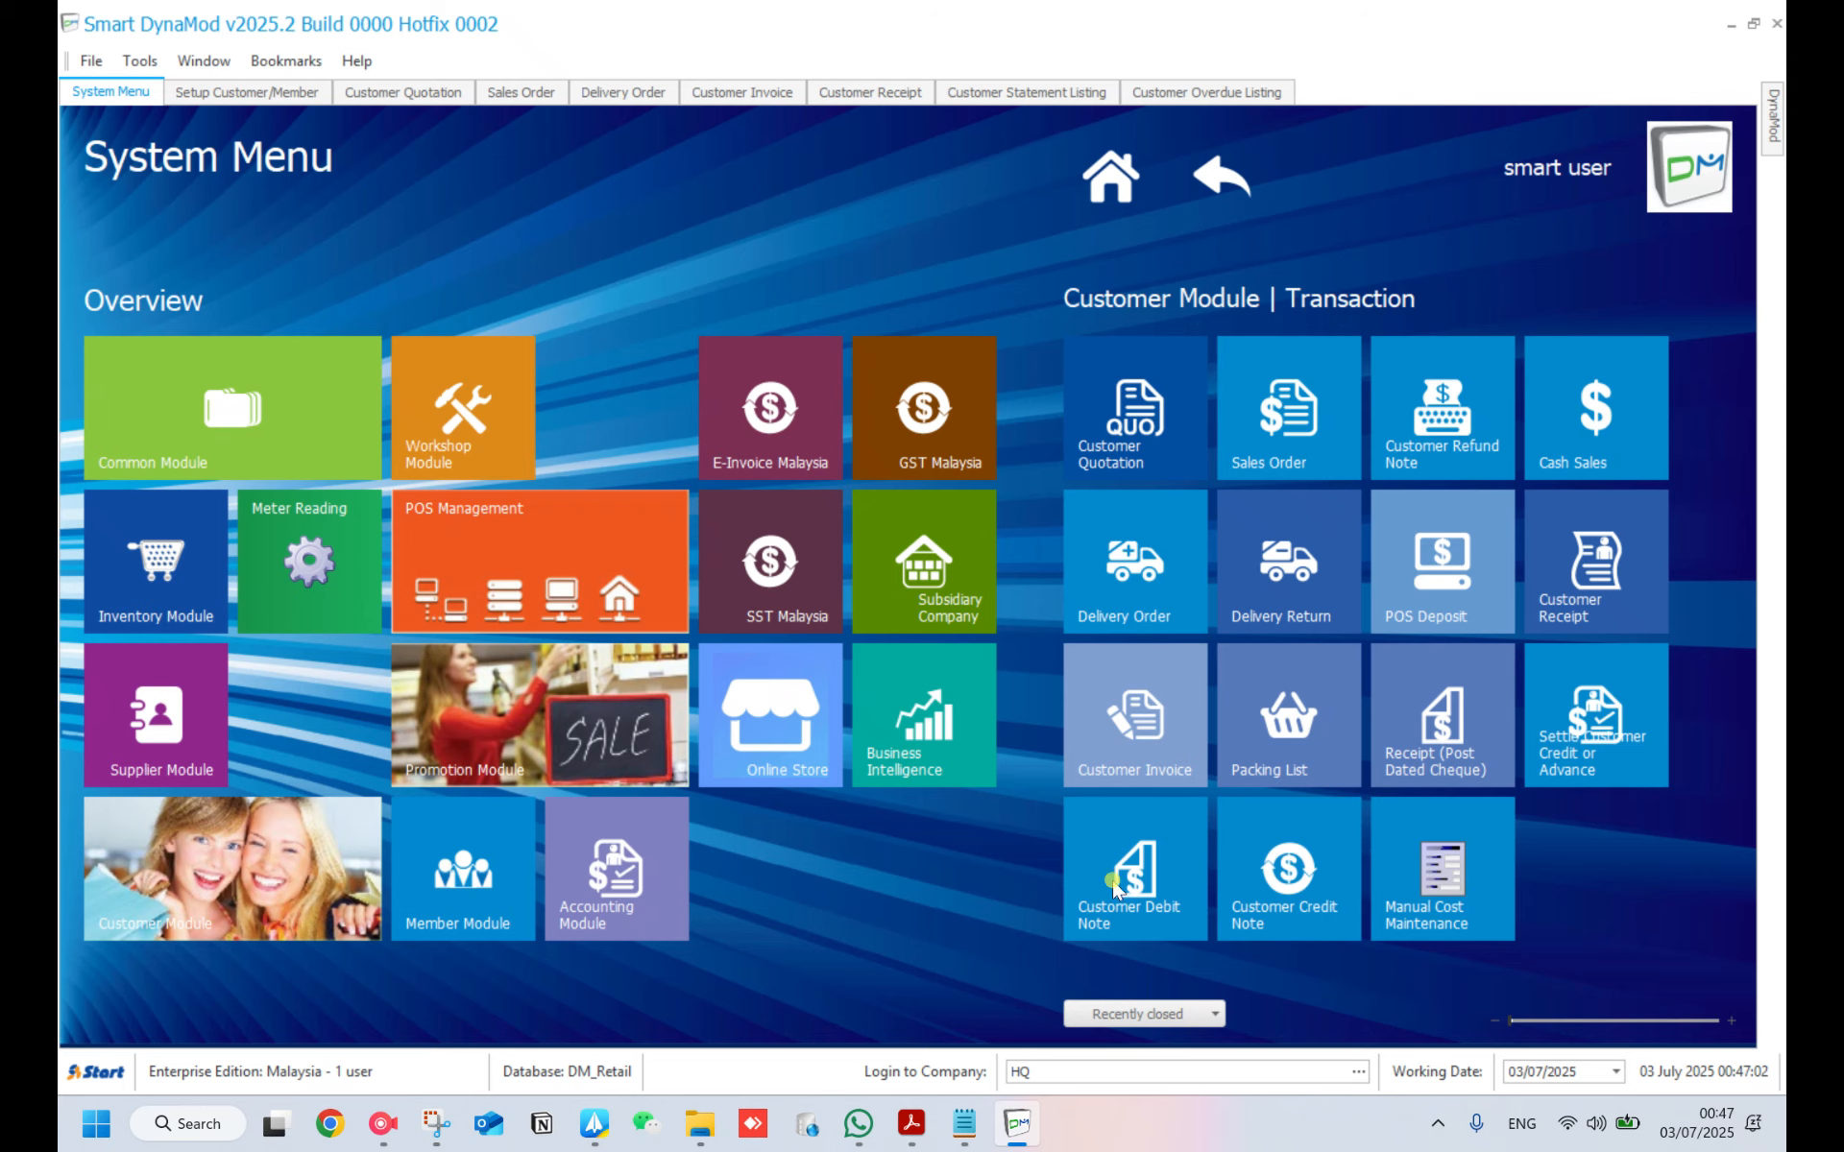
left_click(1132, 446)
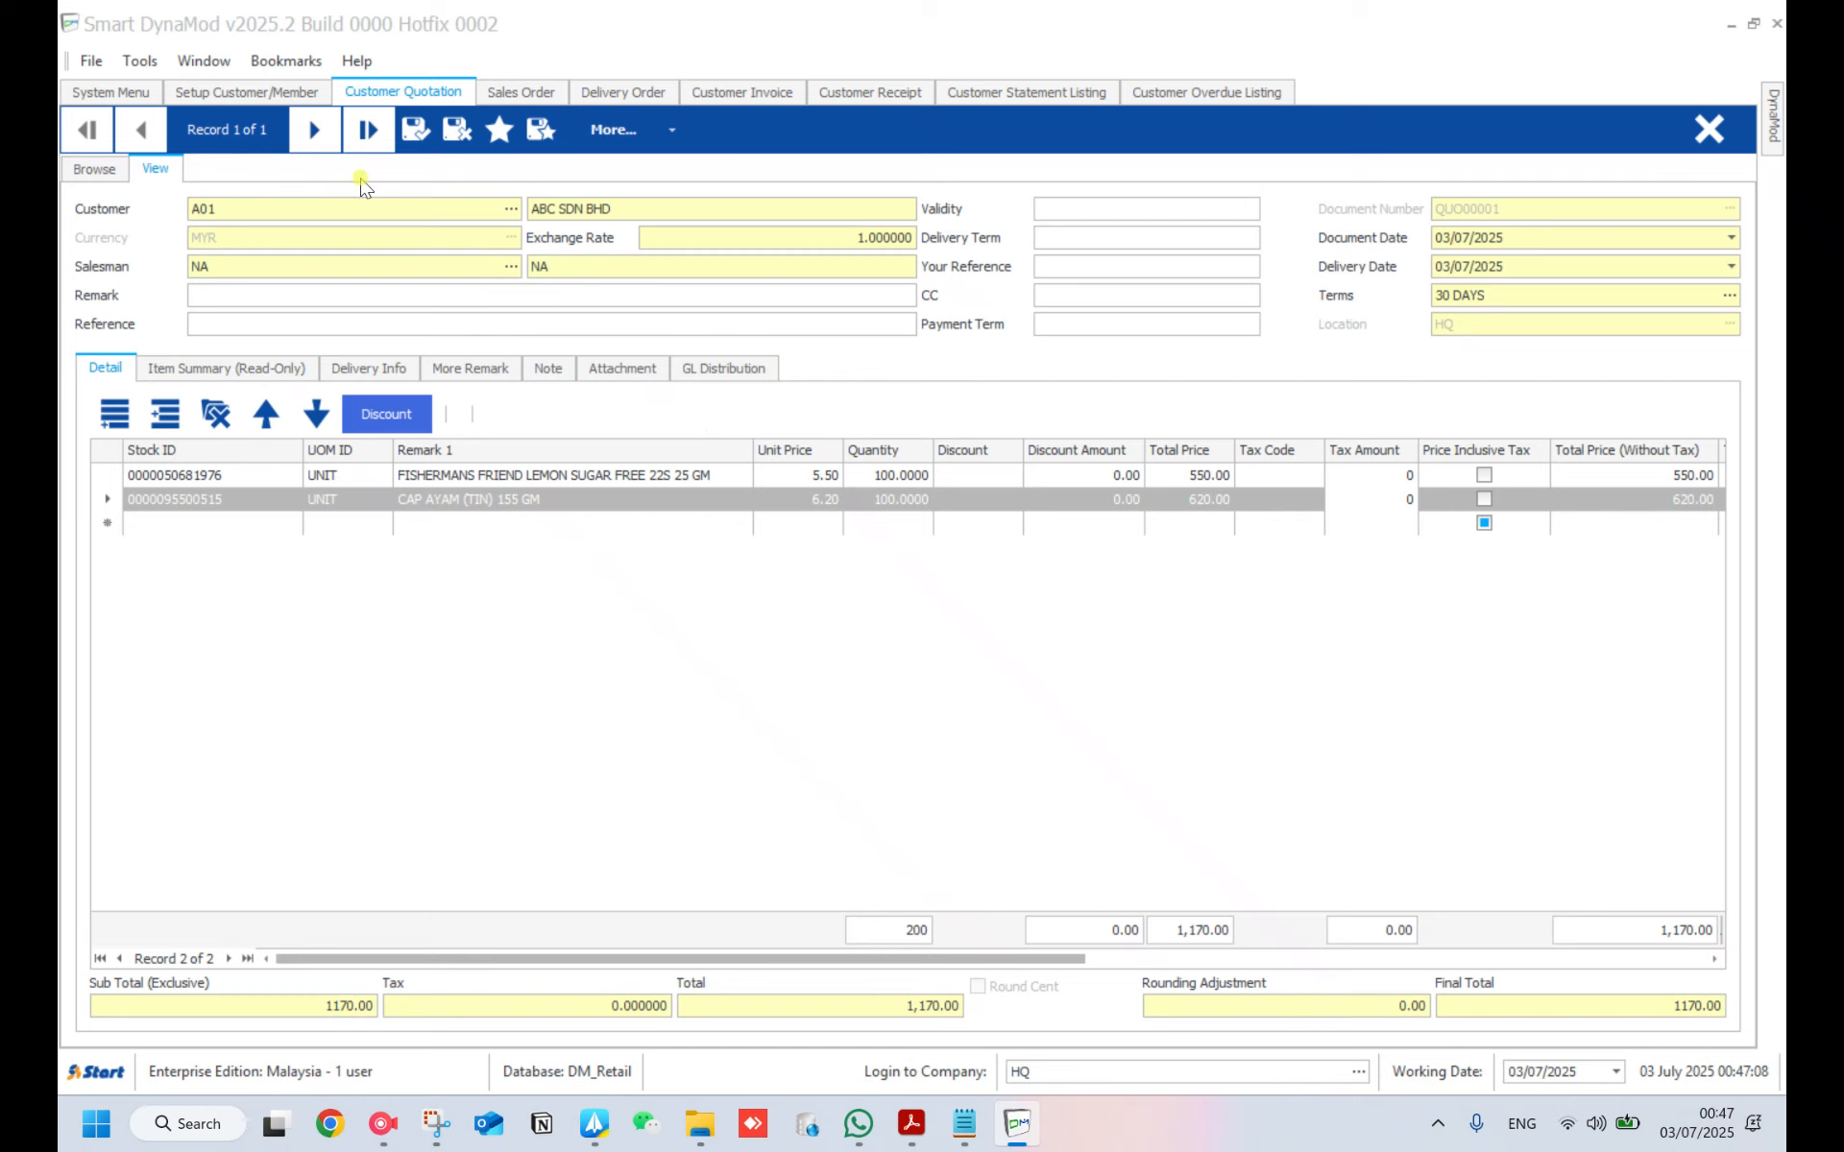
left_click(106, 173)
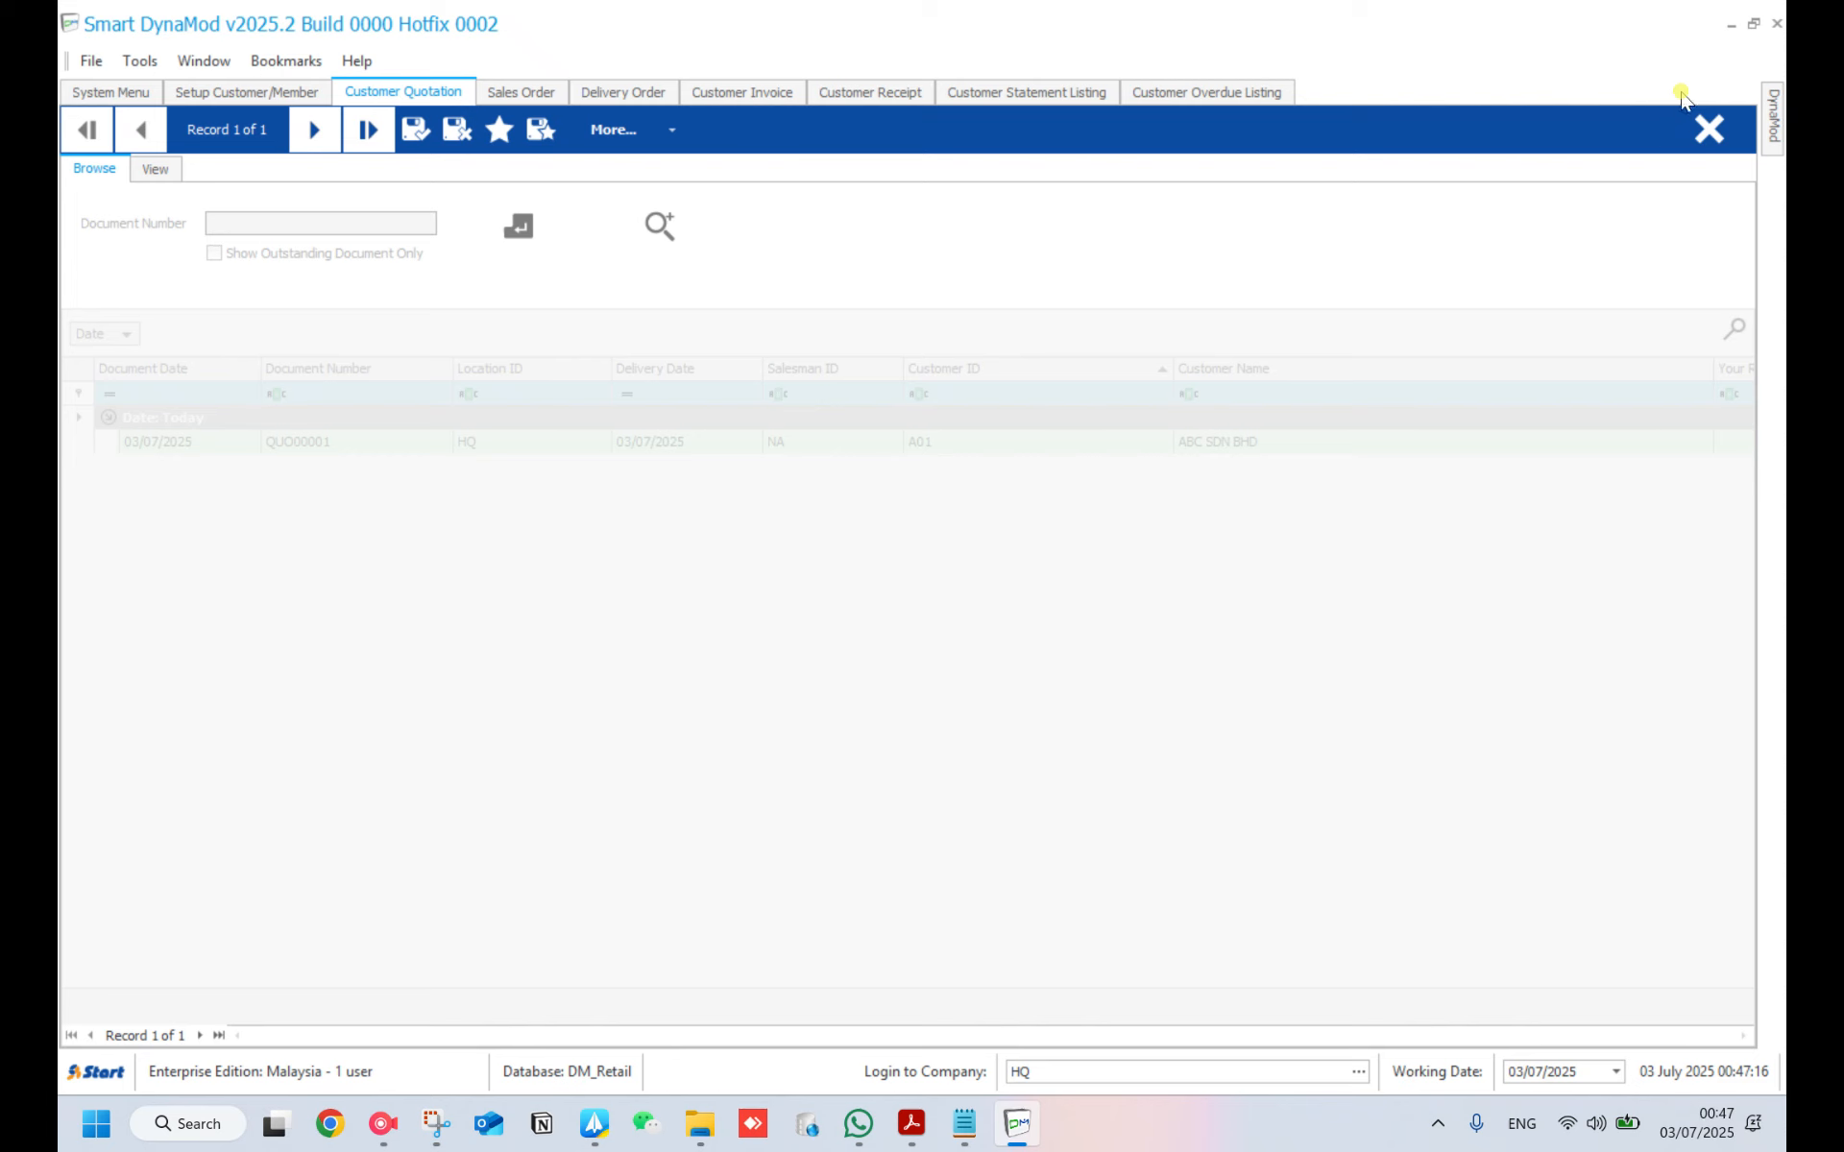
left_click(1709, 129)
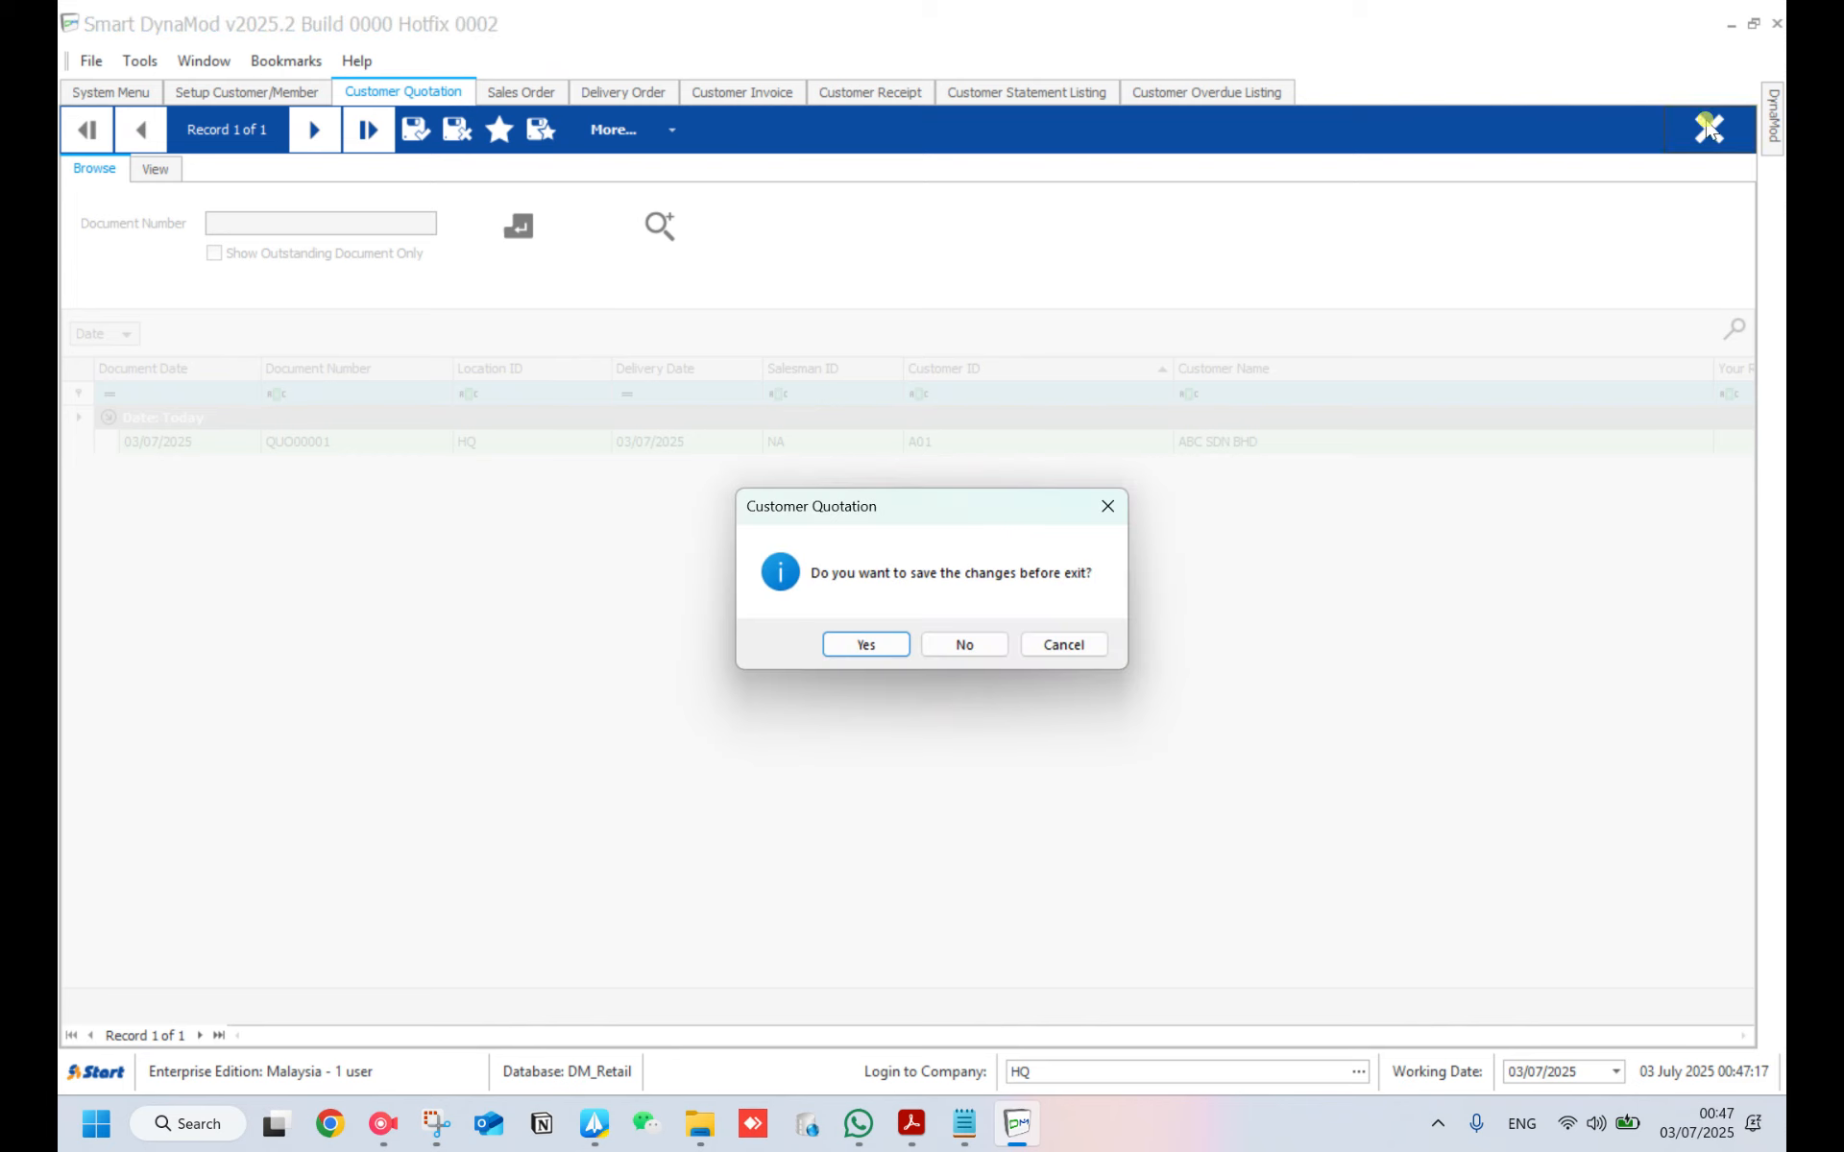
left_click(957, 646)
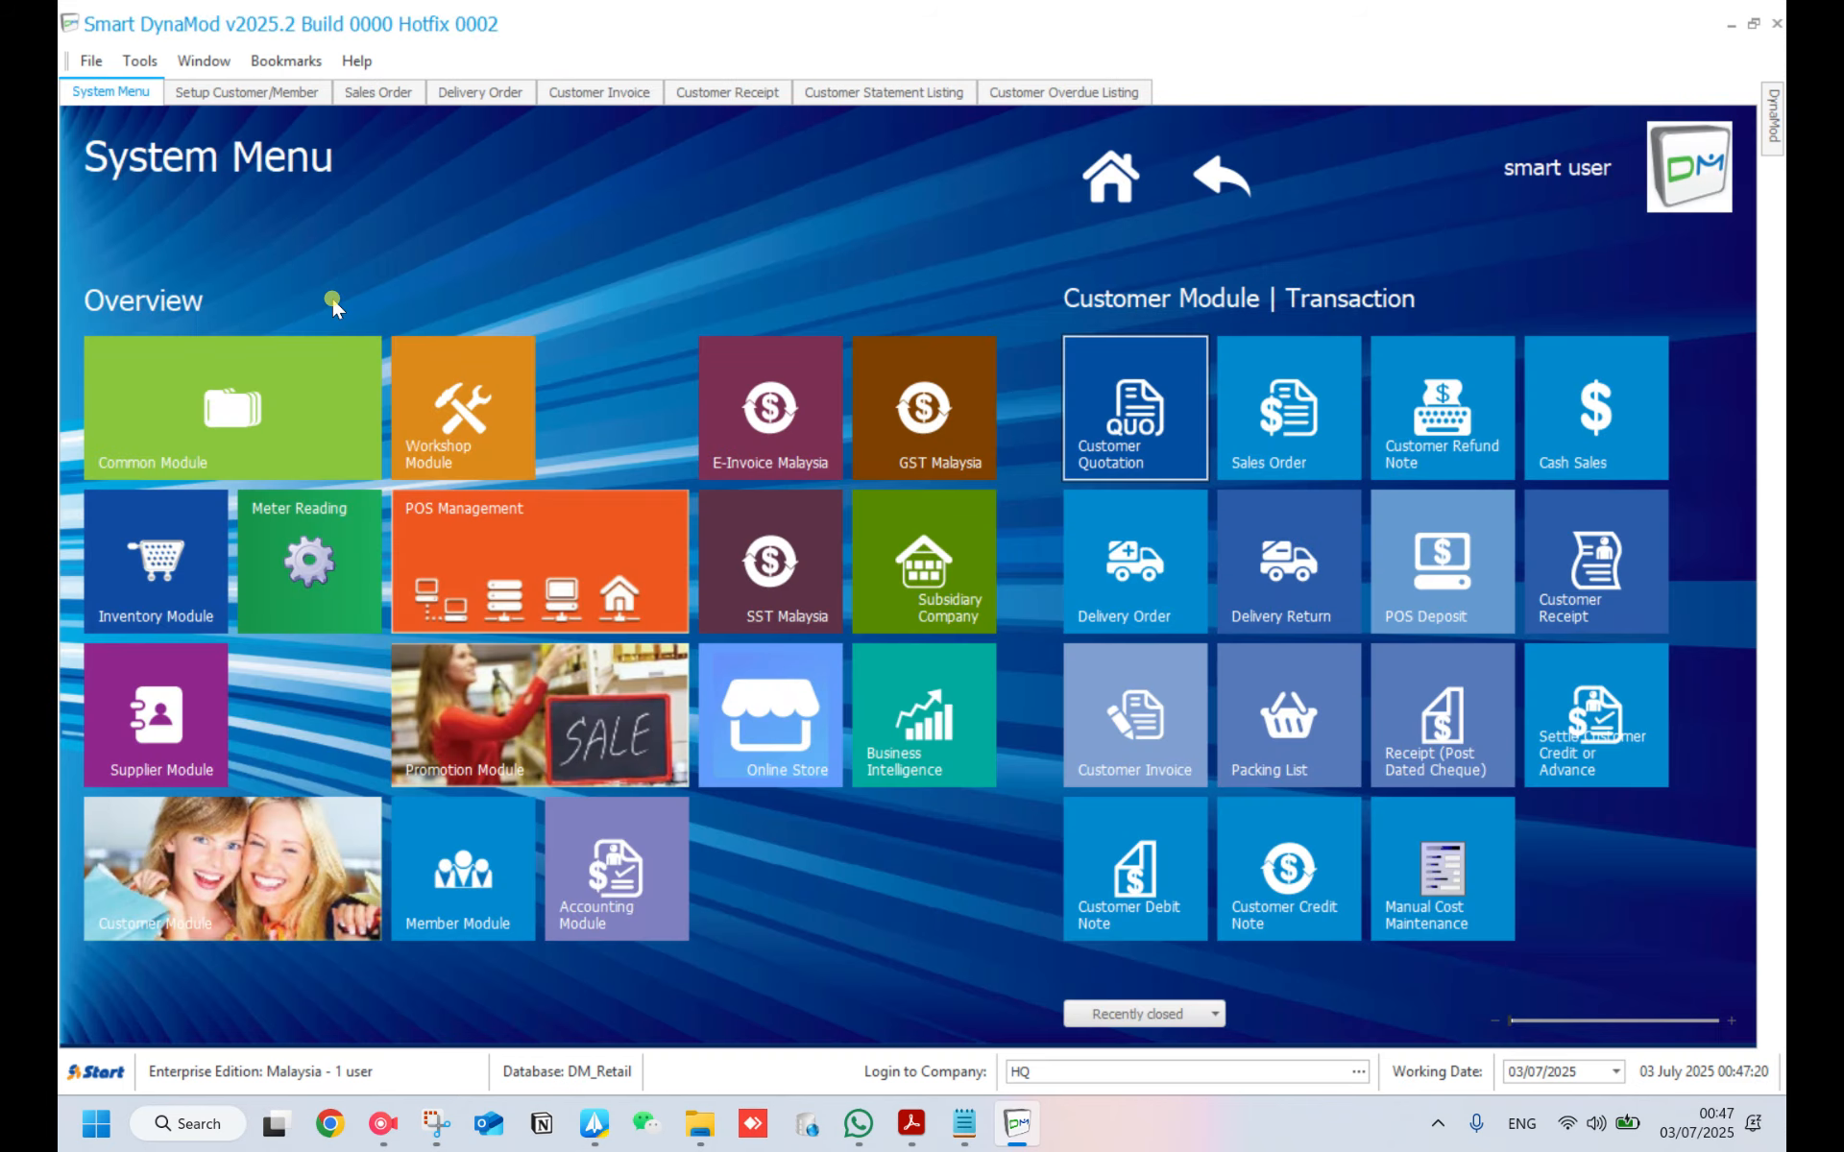
- Create a new customer quotation for customer B01, Berjaya SDN BHD
left_click(1166, 408)
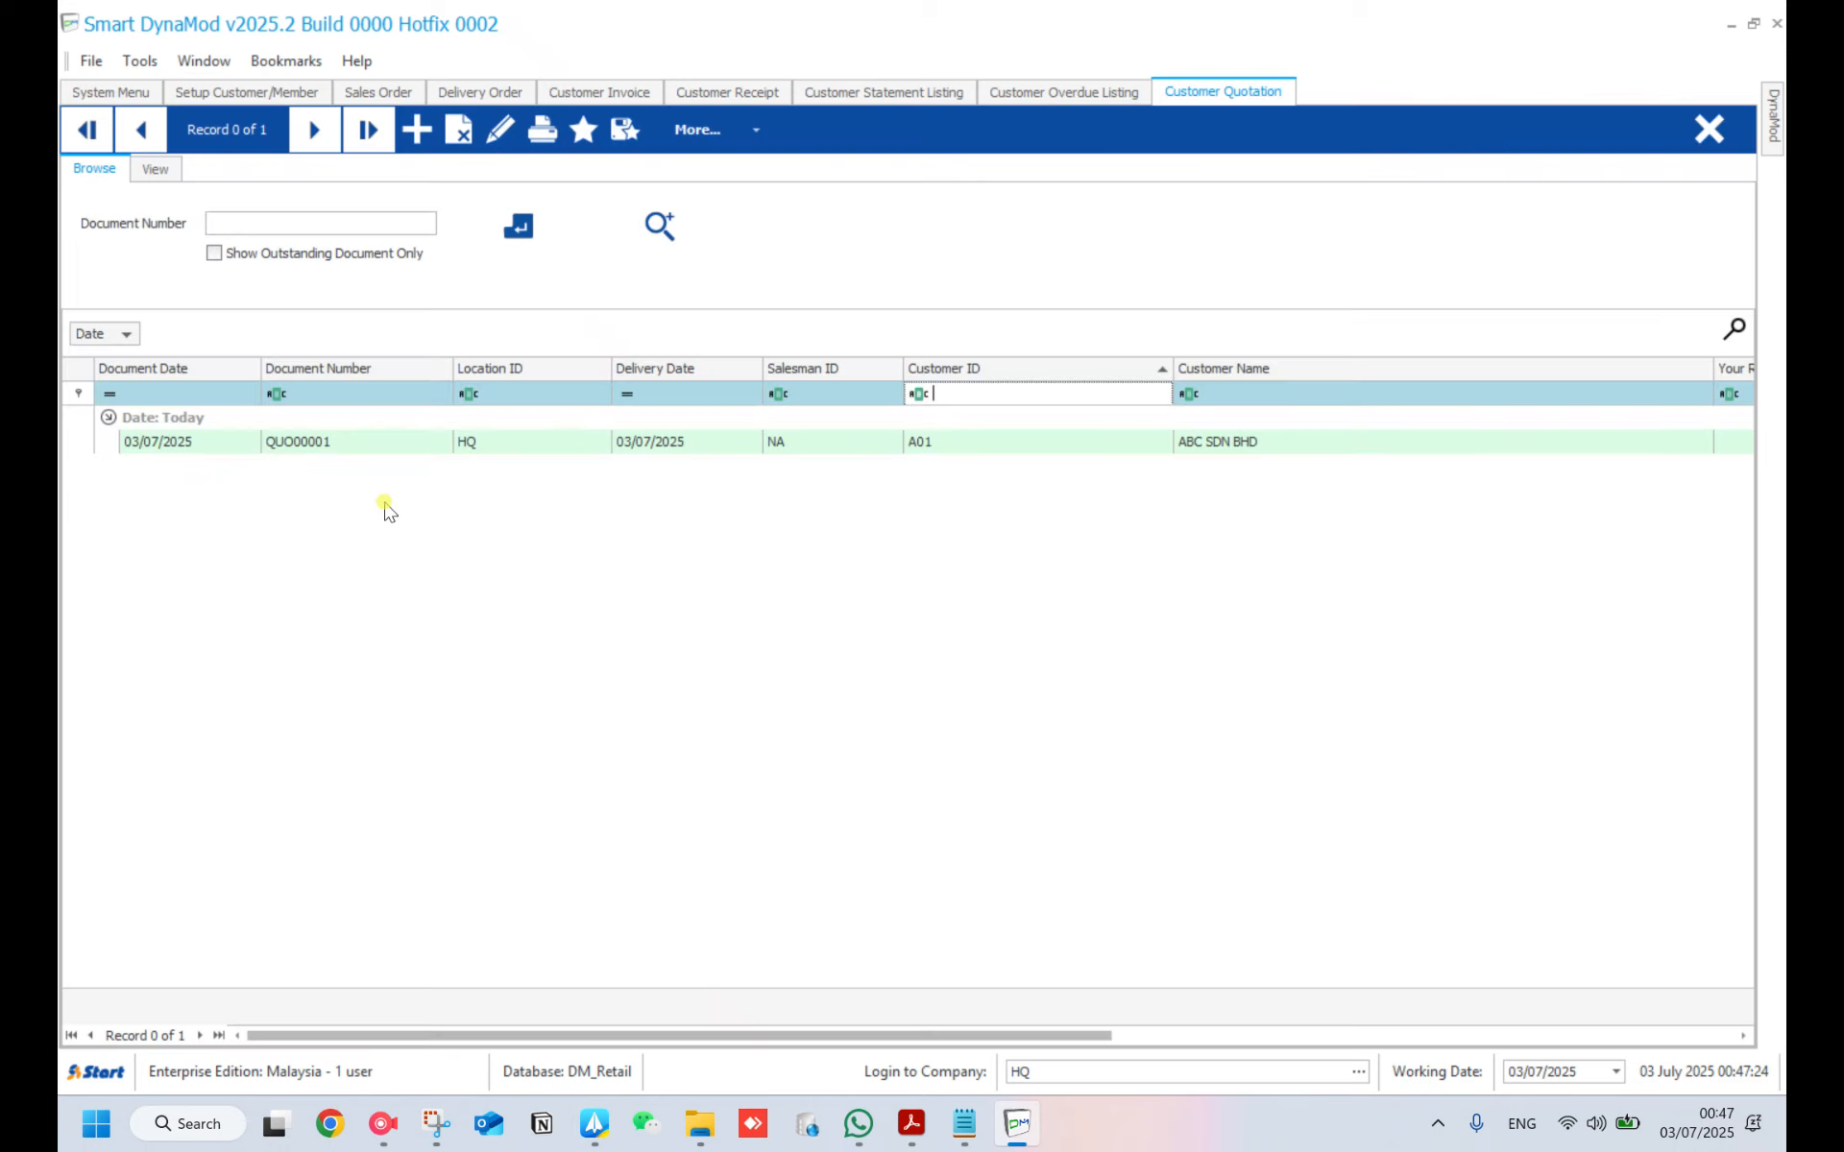
left_click(415, 132)
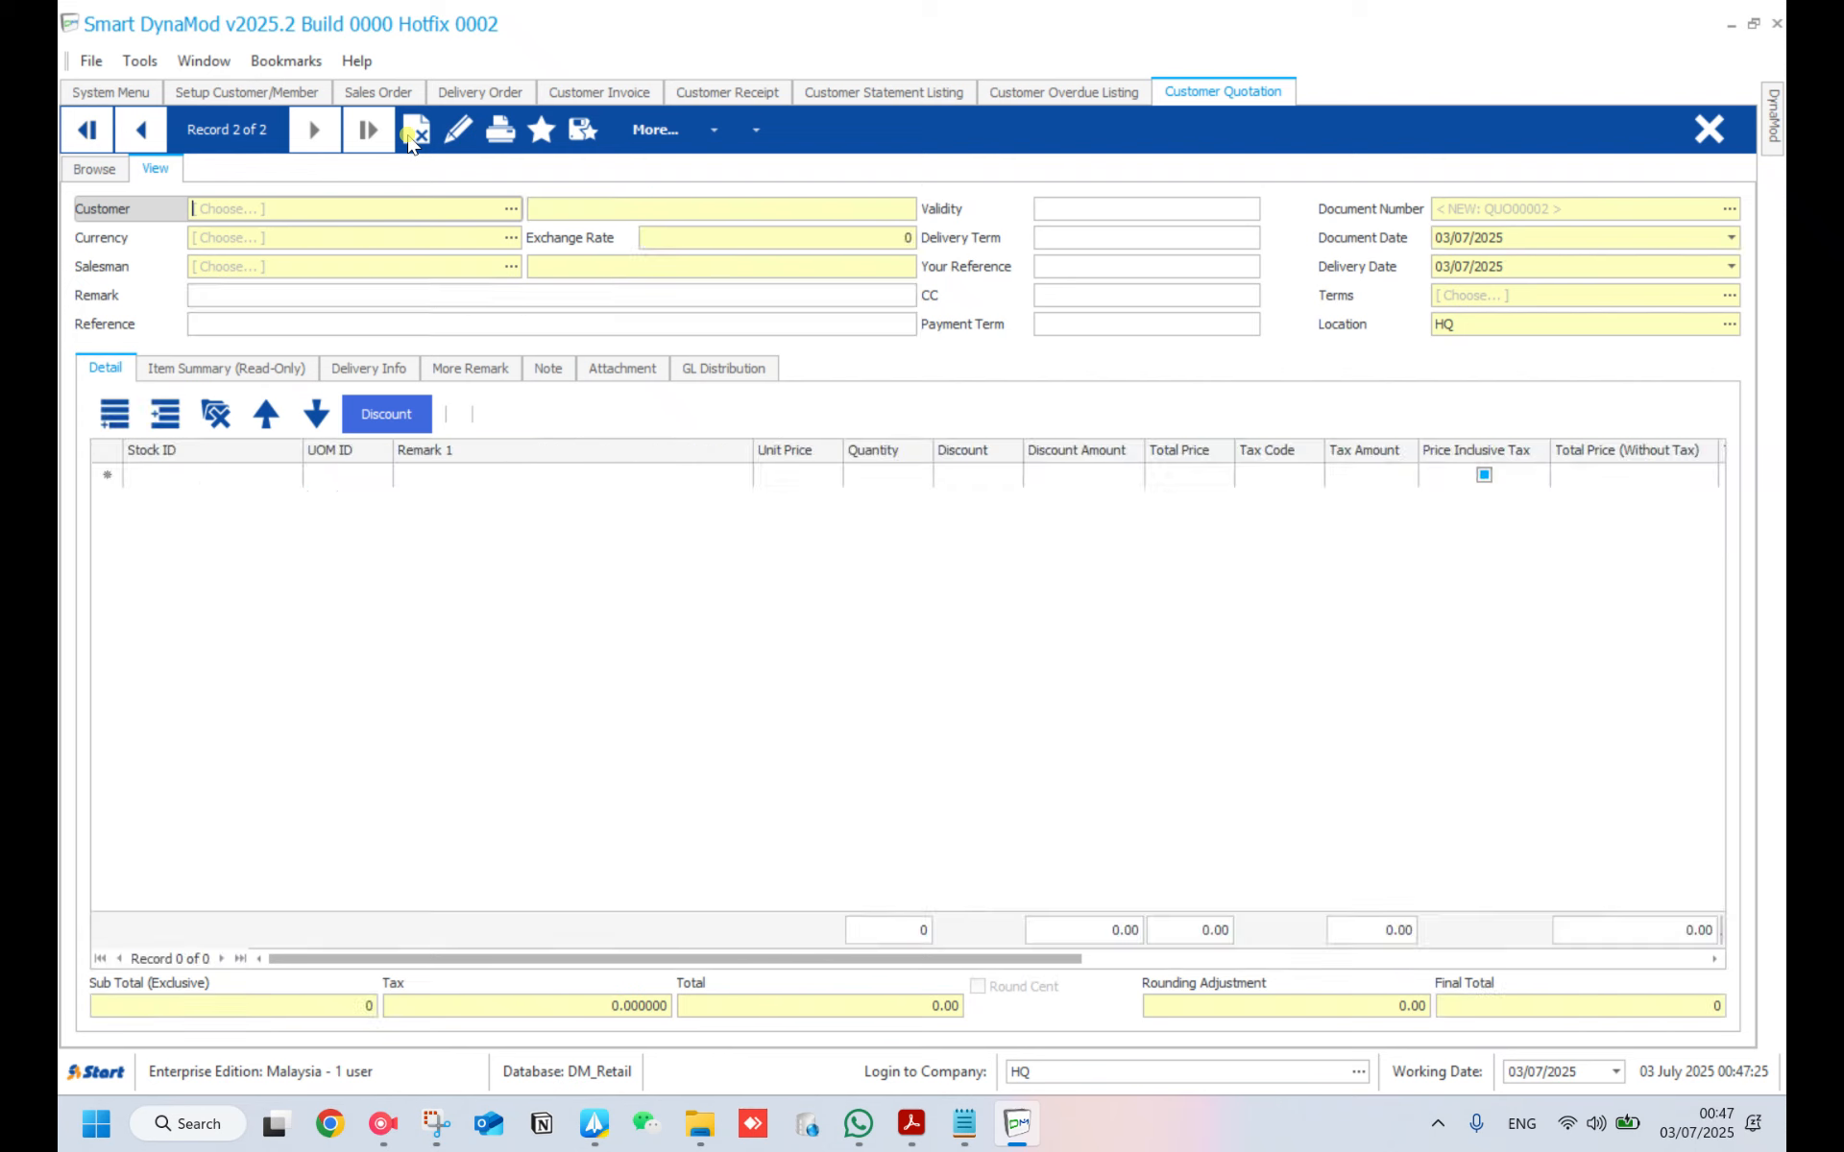
left_click(509, 208)
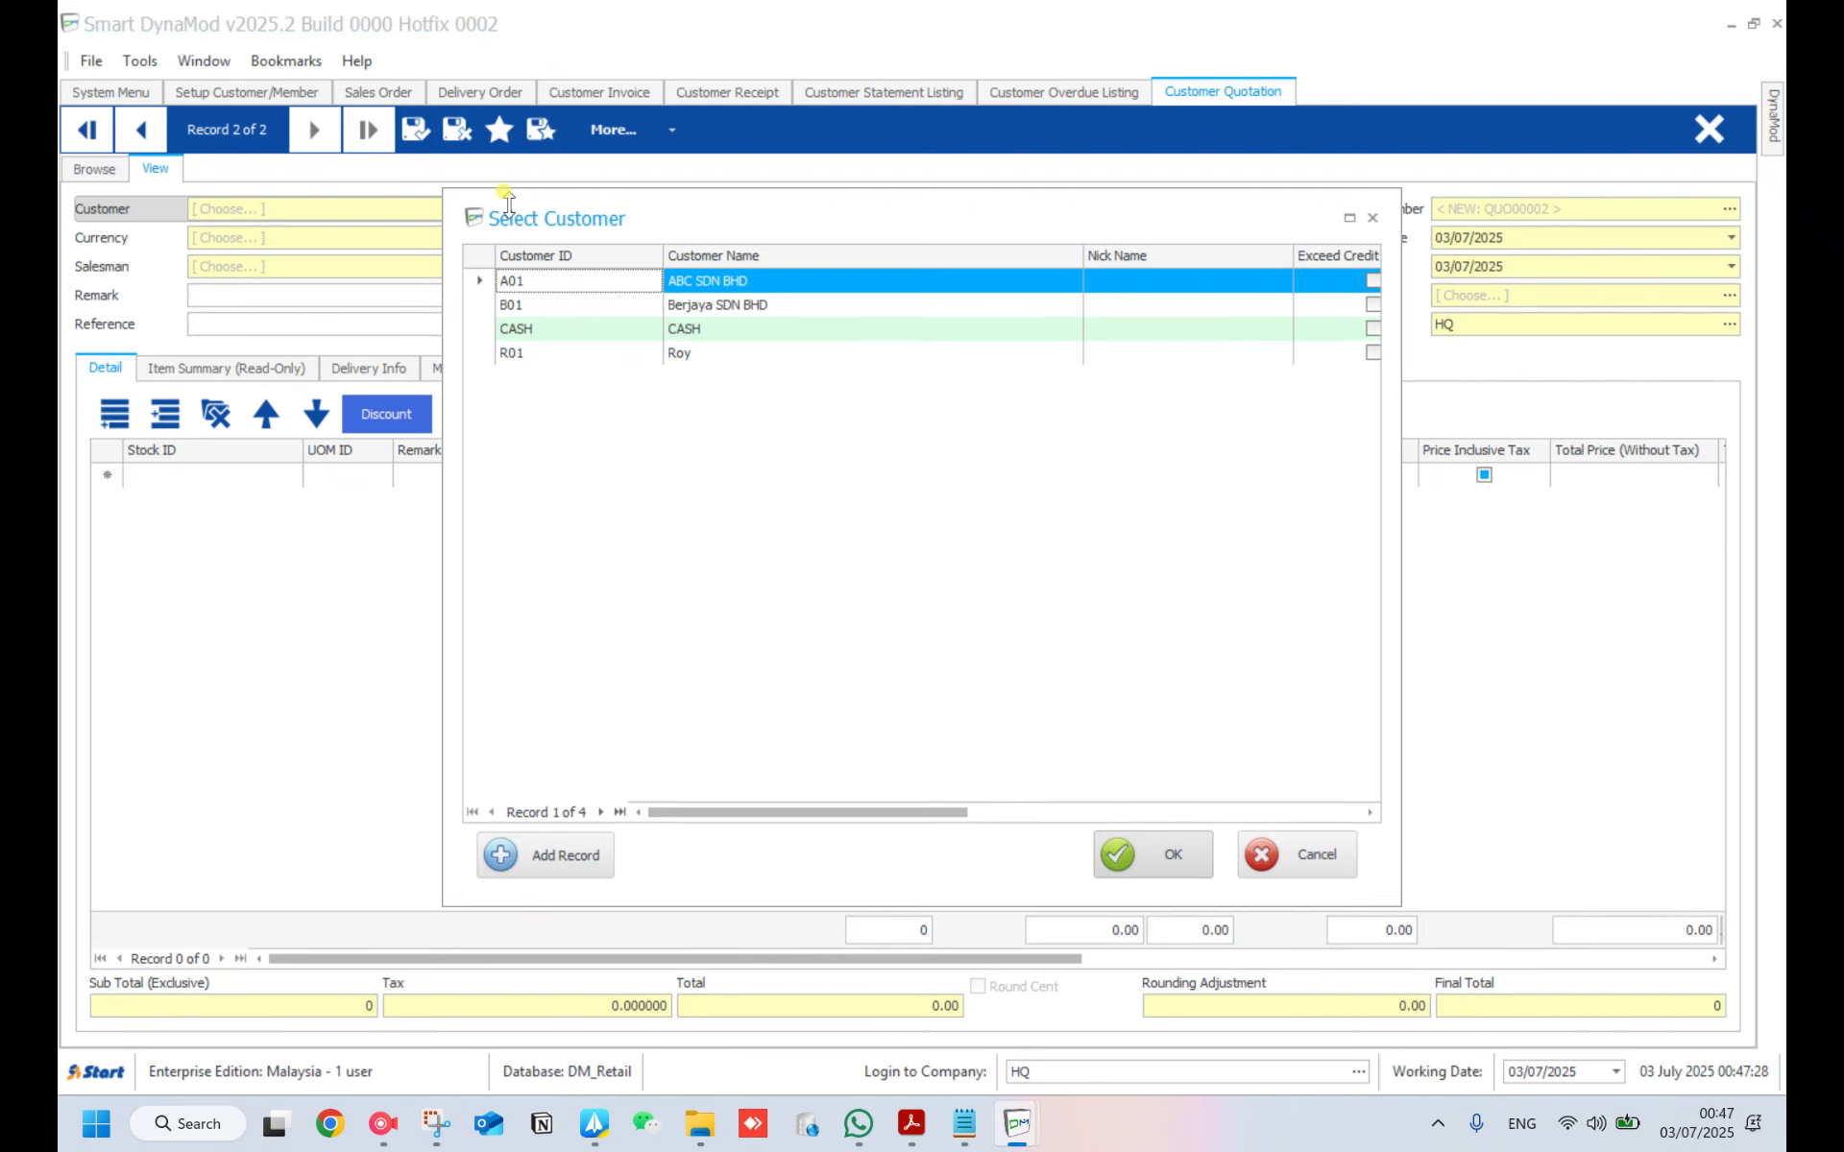
double_click(677, 306)
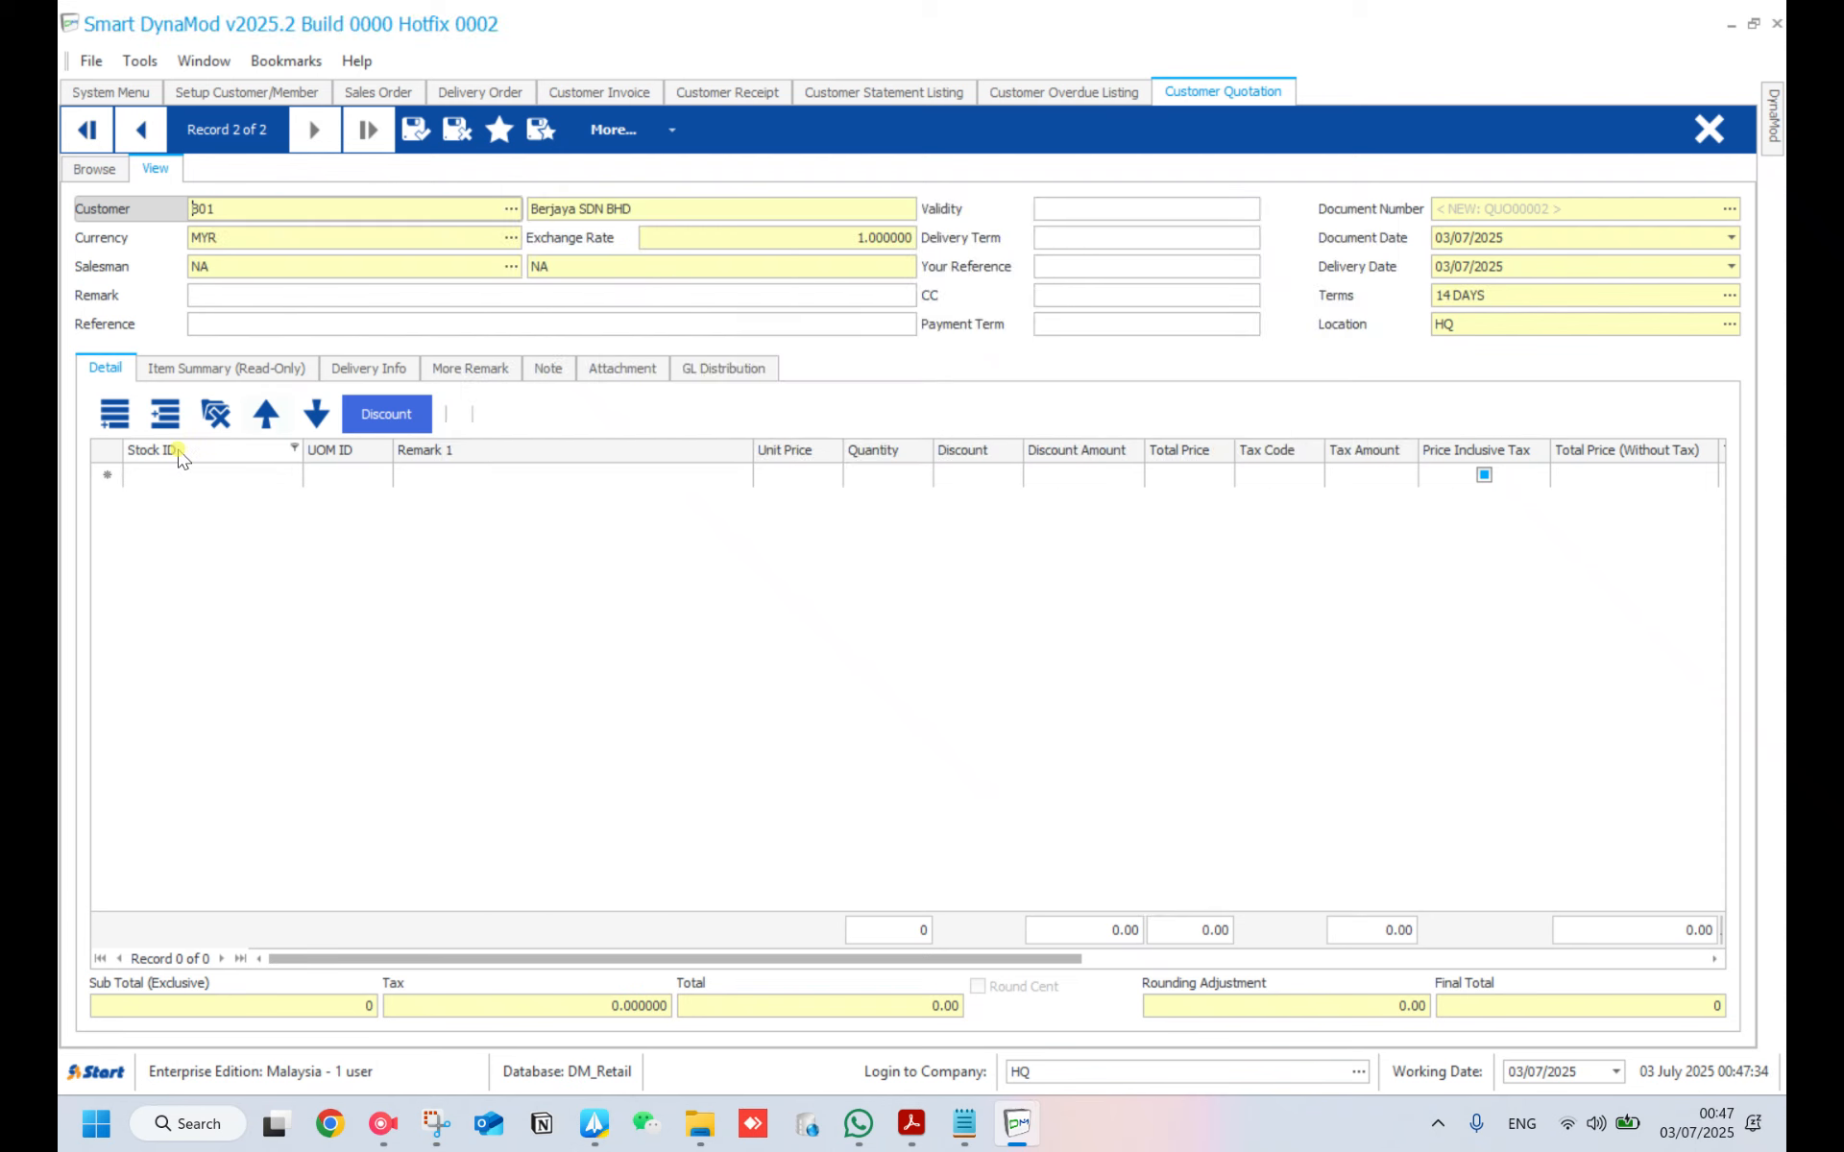
- Add the stock items FISHERMANS FRIEND SUGAR FREE MINT 25GM and CAP AYAM MACKEREL (TIN)155 GM to the quotation
left_click(114, 414)
left_click(286, 478)
left_click(581, 471)
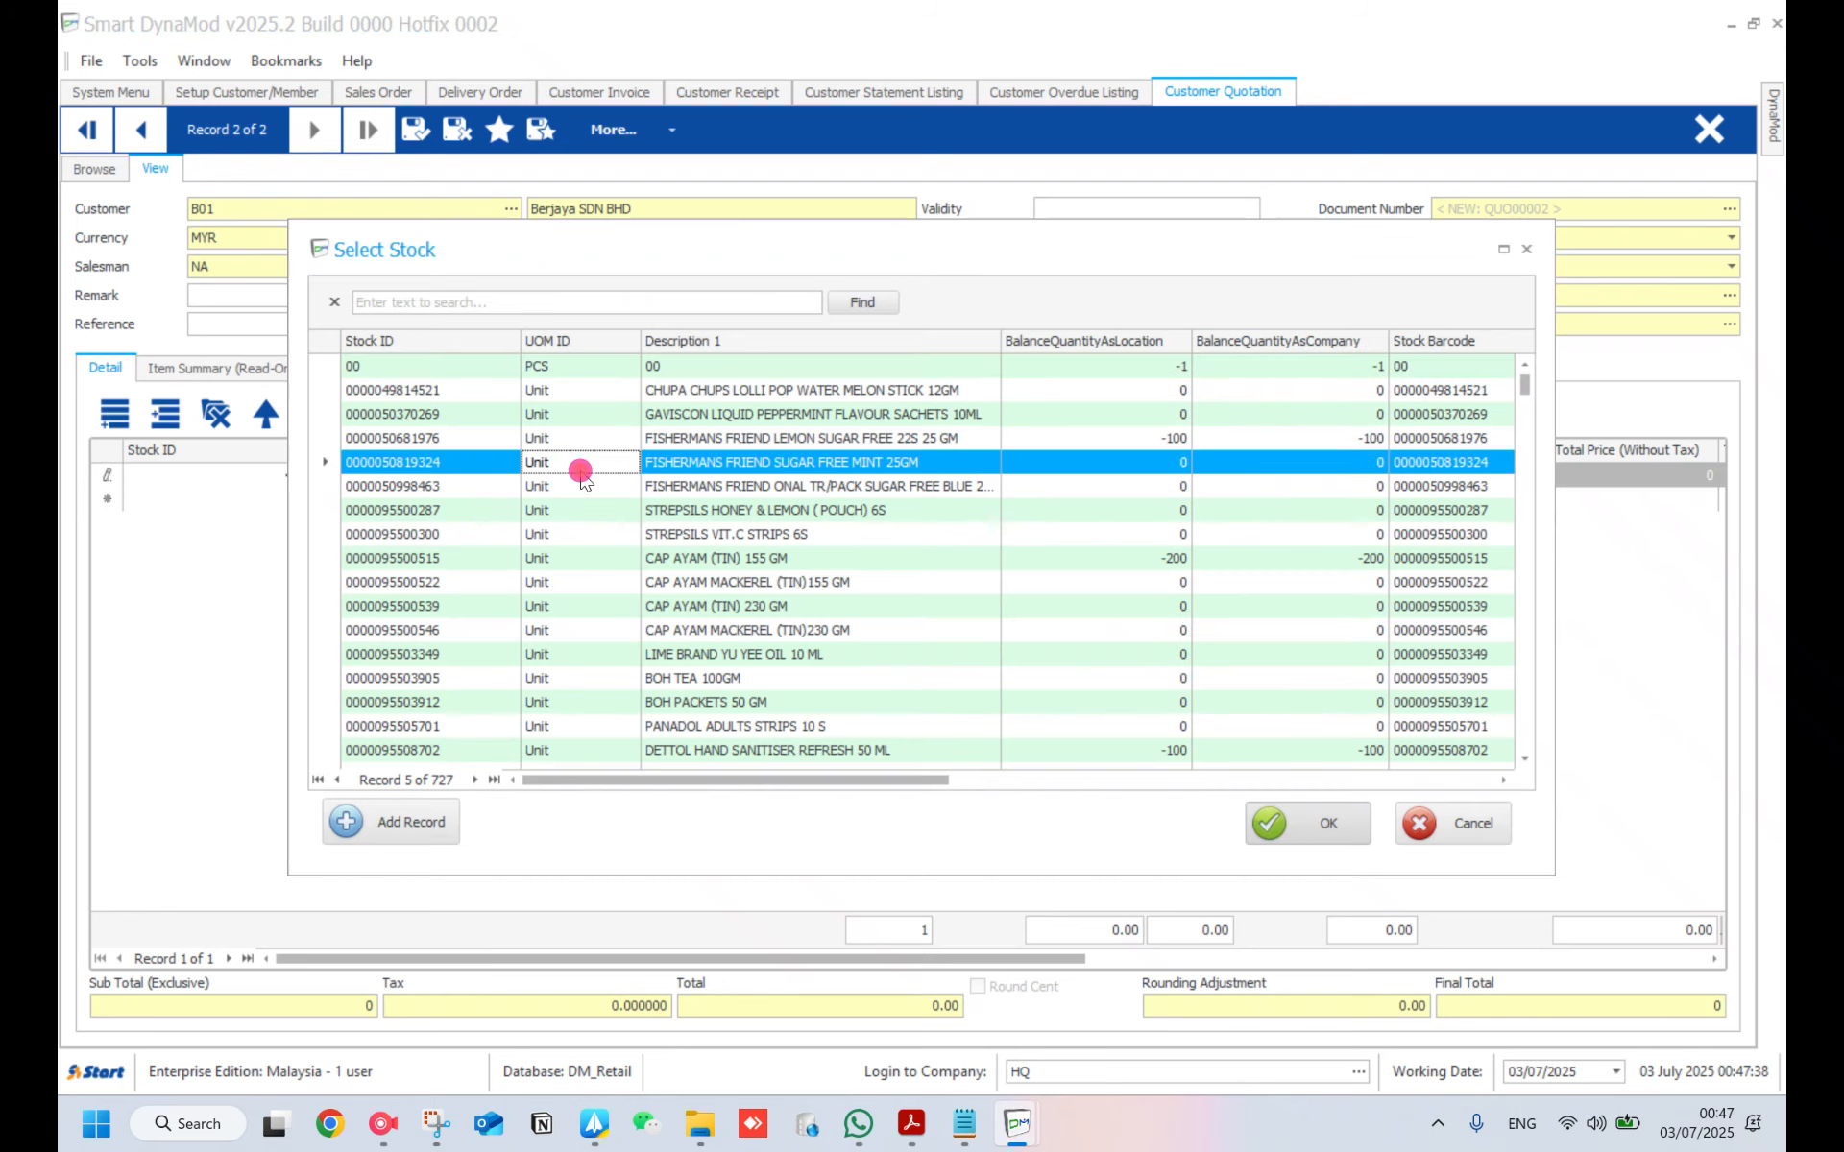
double_click(581, 471)
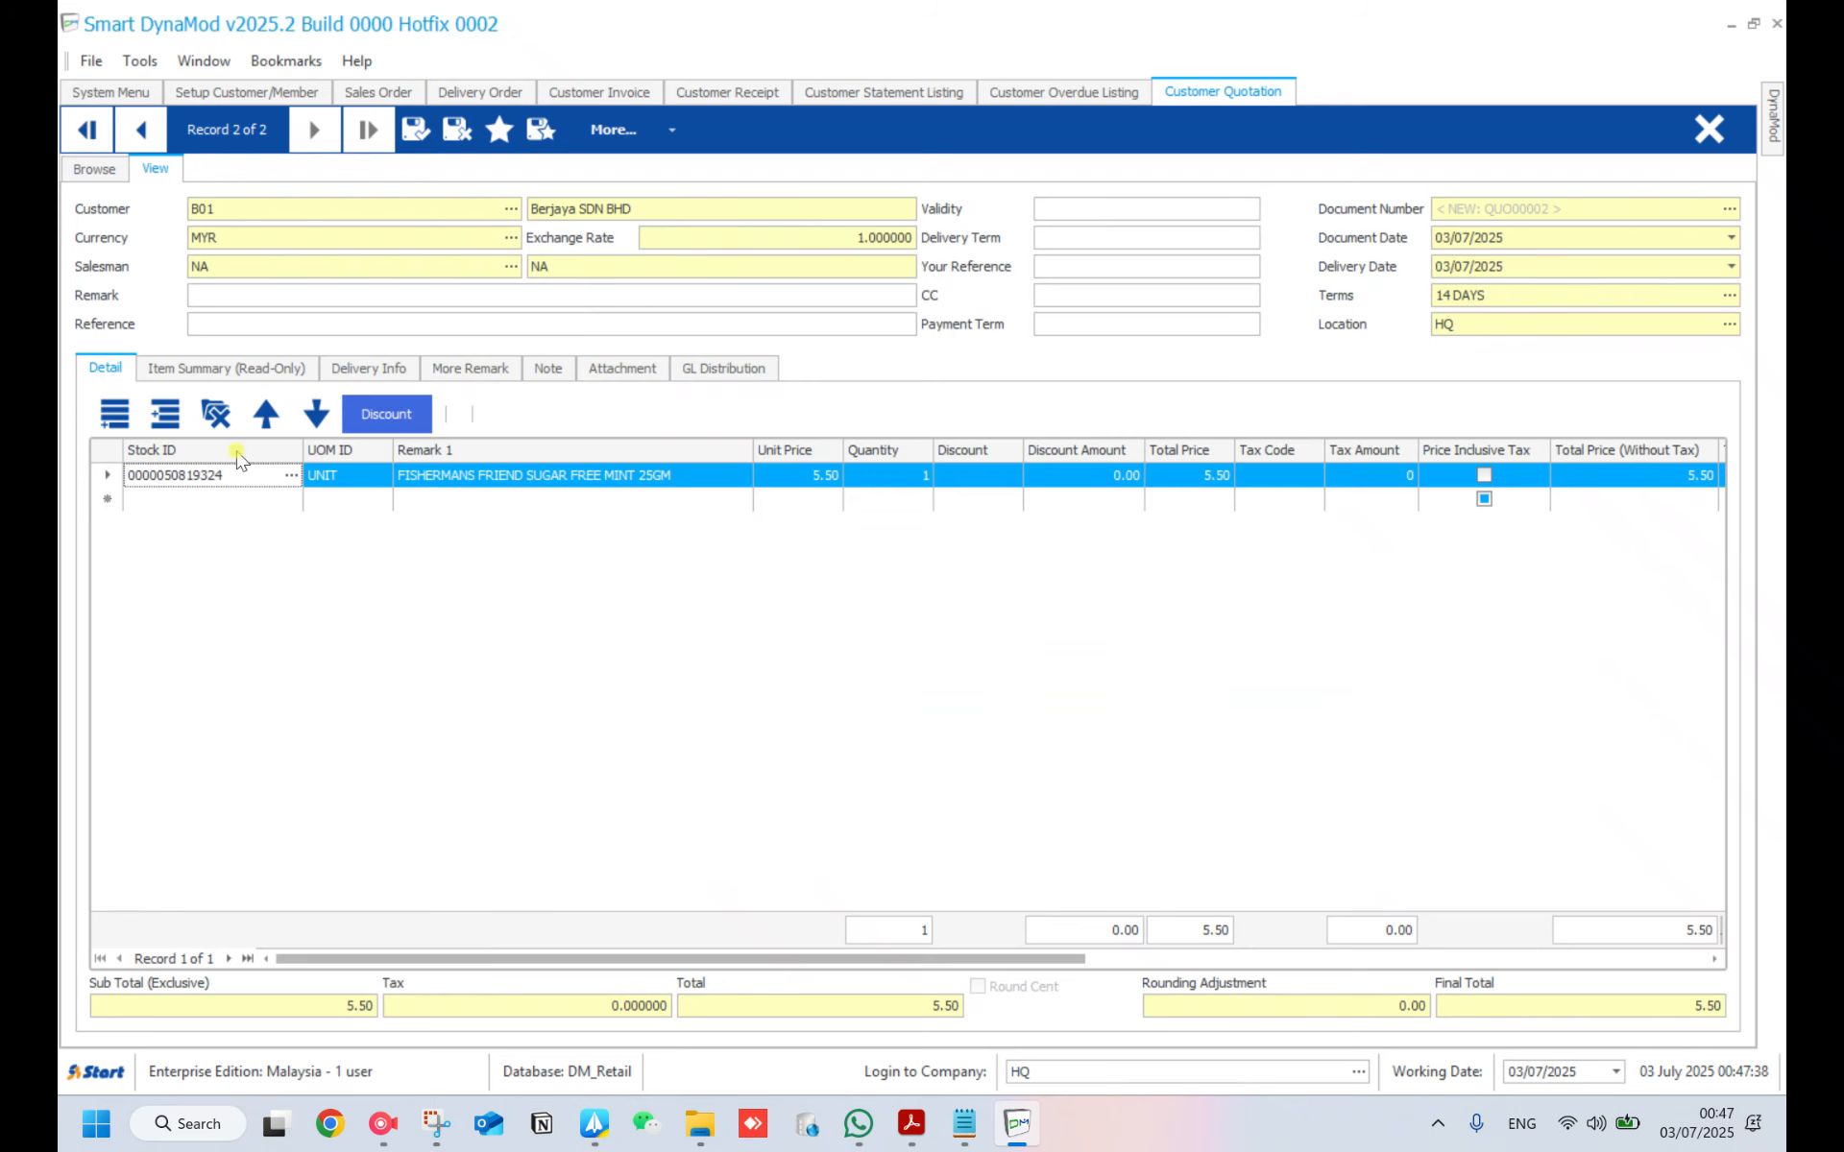
left_click(111, 417)
left_click(291, 499)
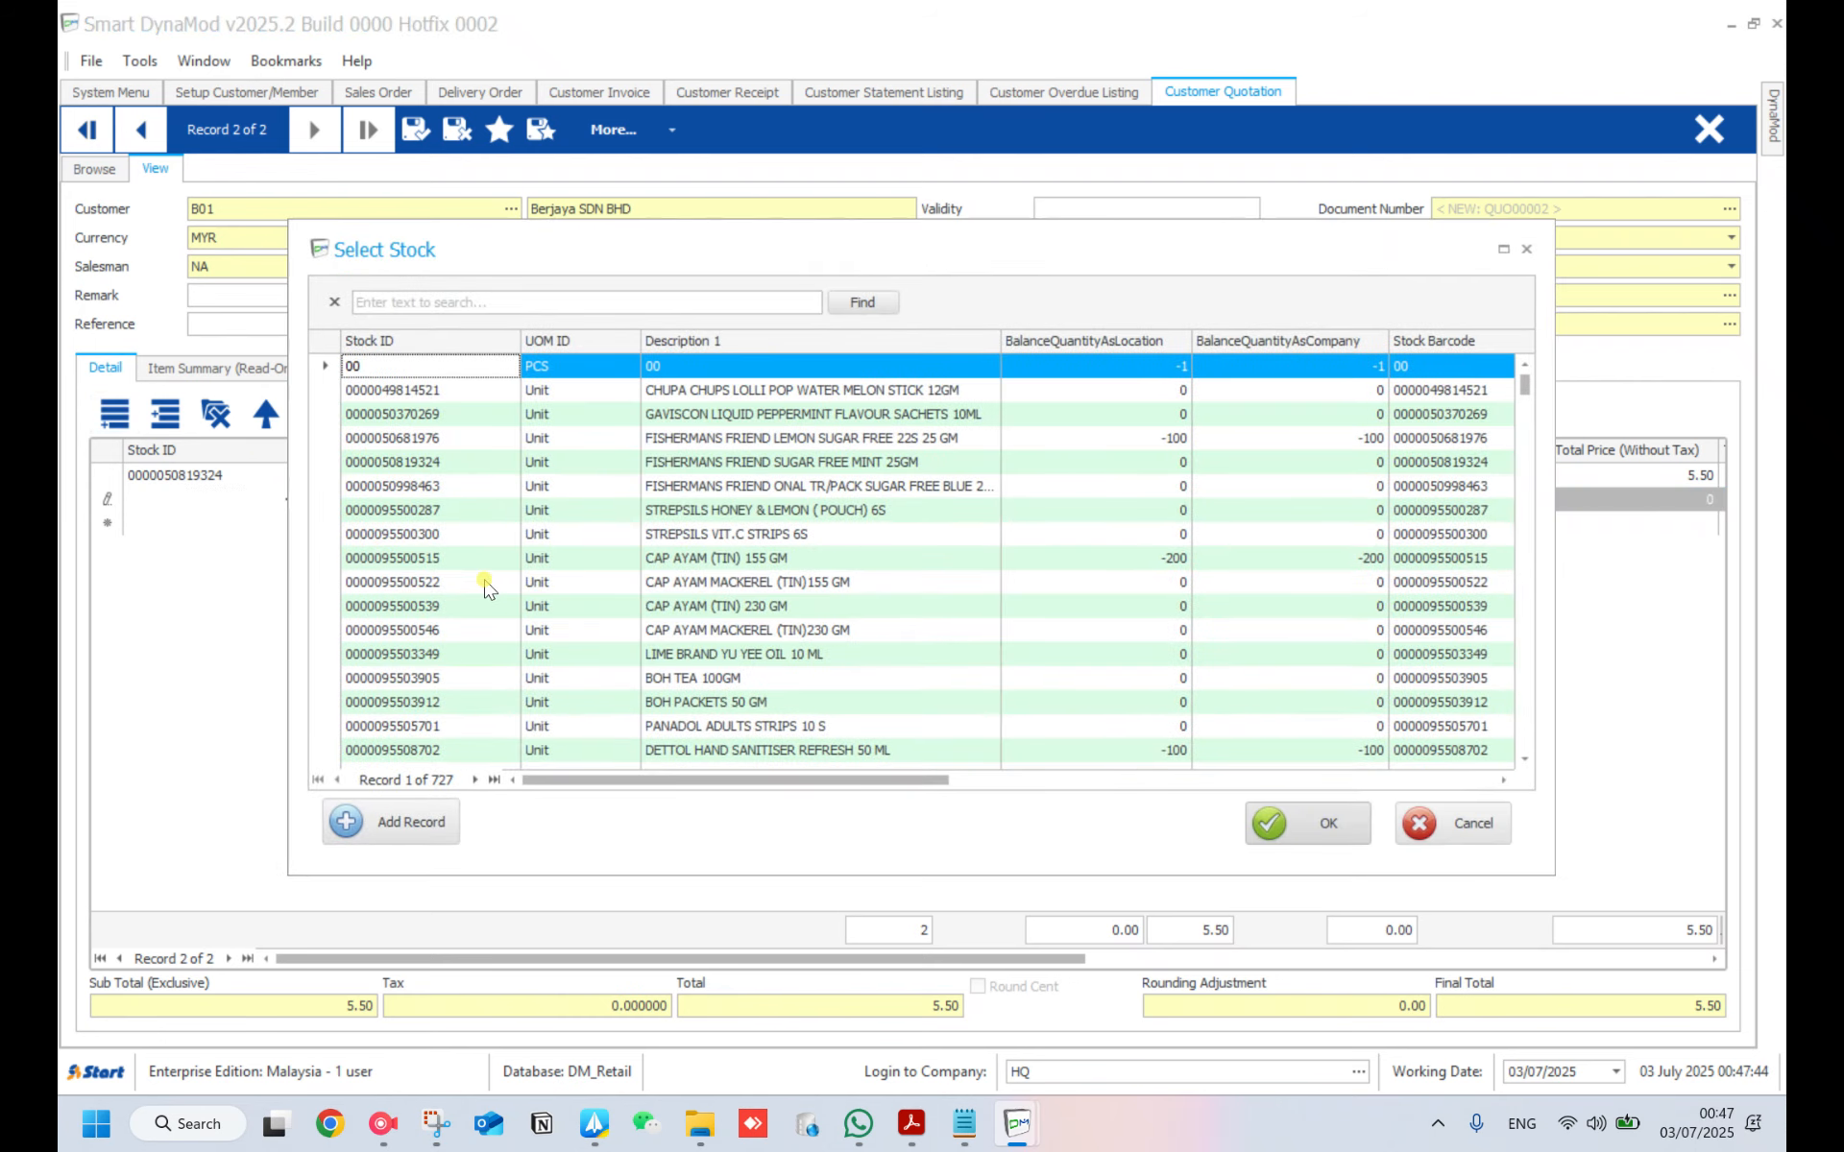
double_click(485, 582)
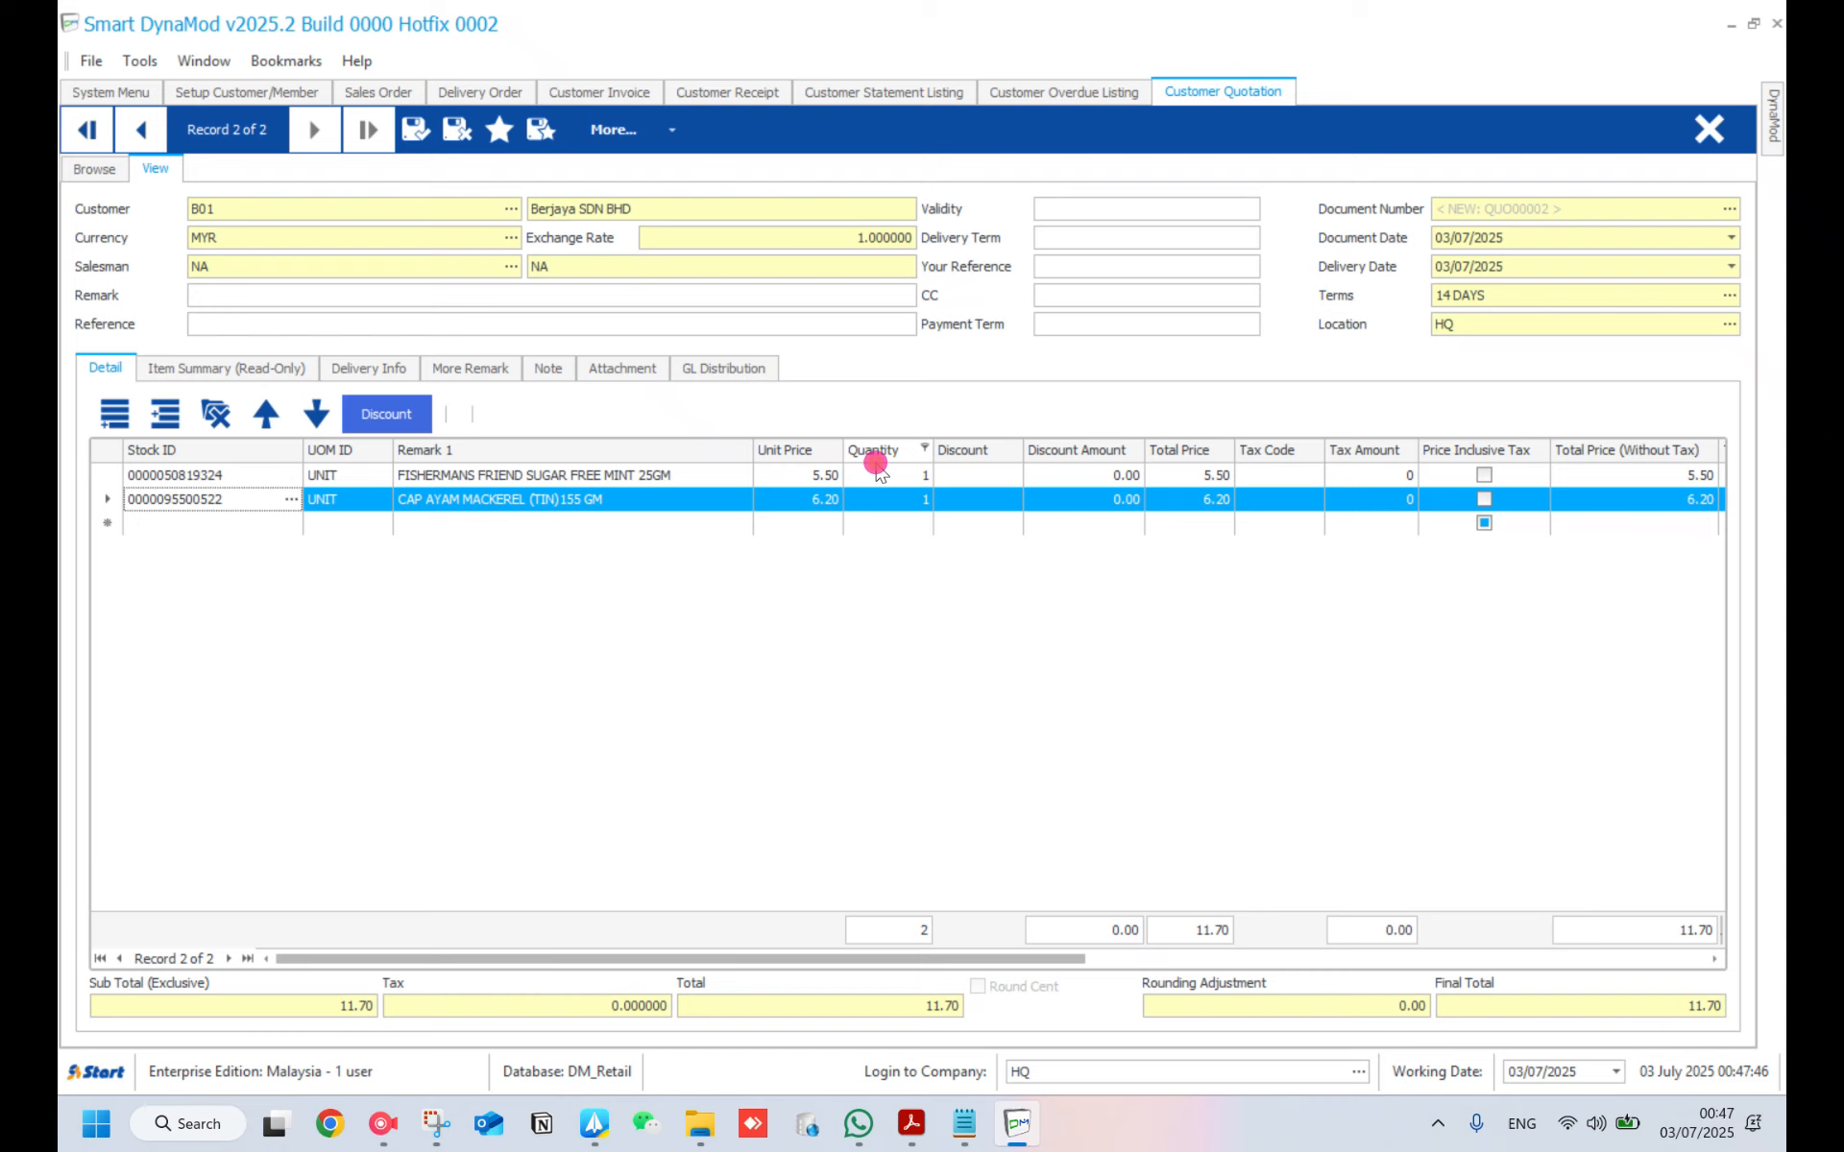
- Set the quantity of both stock items to 100 and save the quotation
left_click(907, 477)
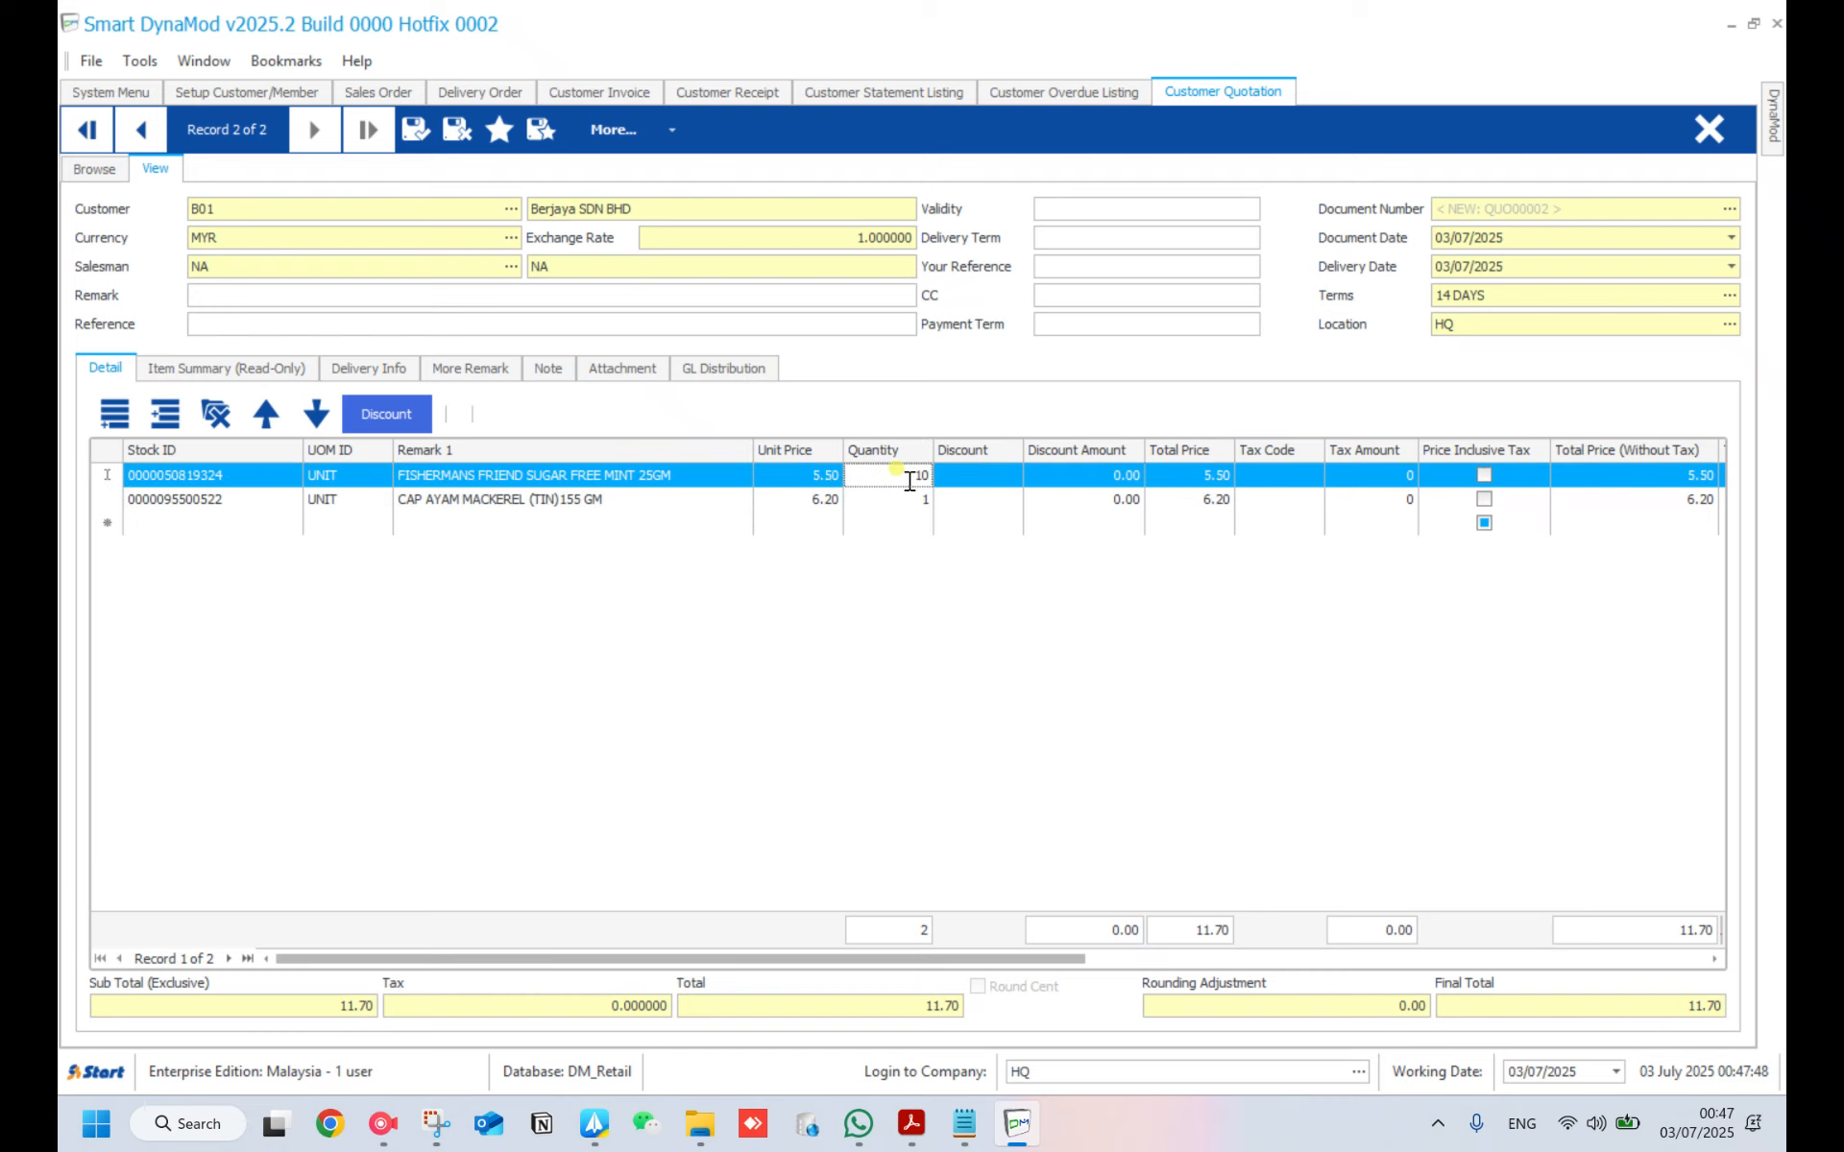
left_click(901, 500)
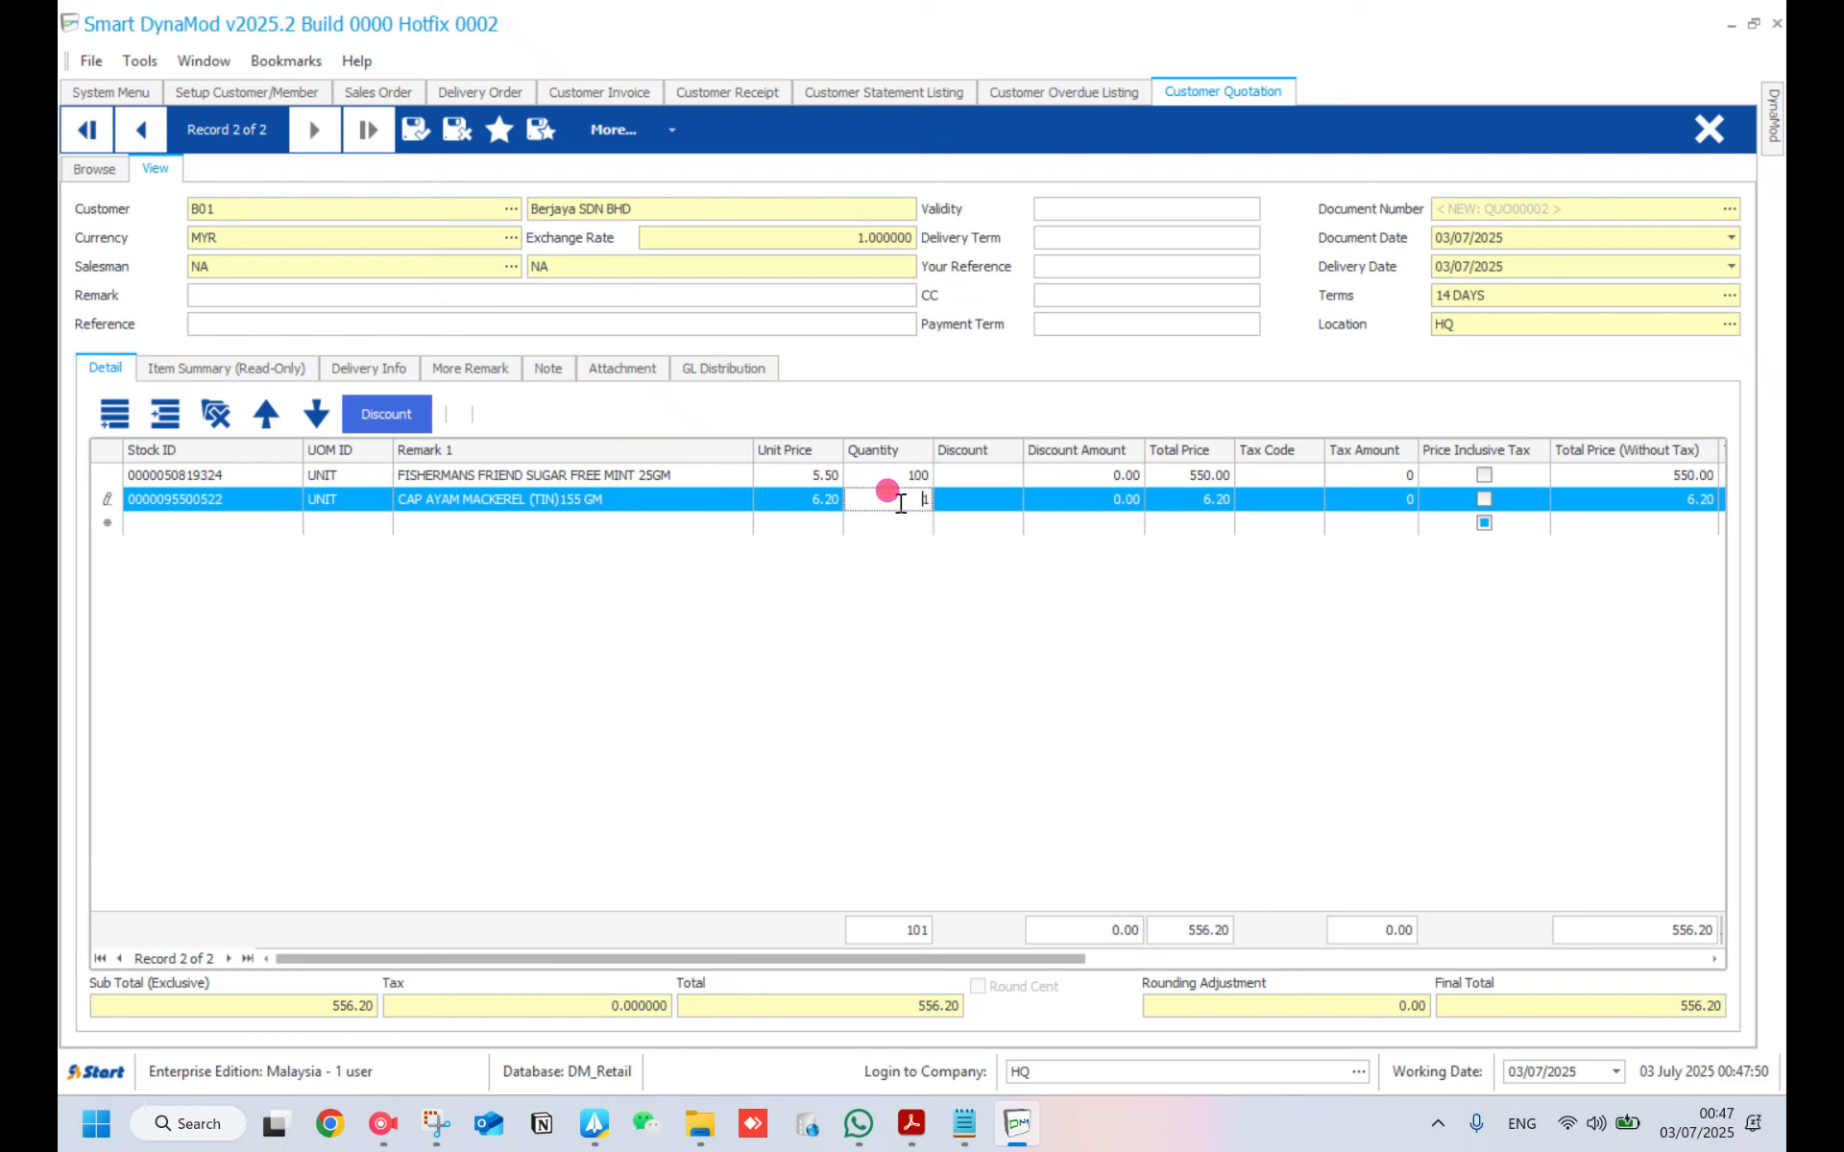
key("Return")
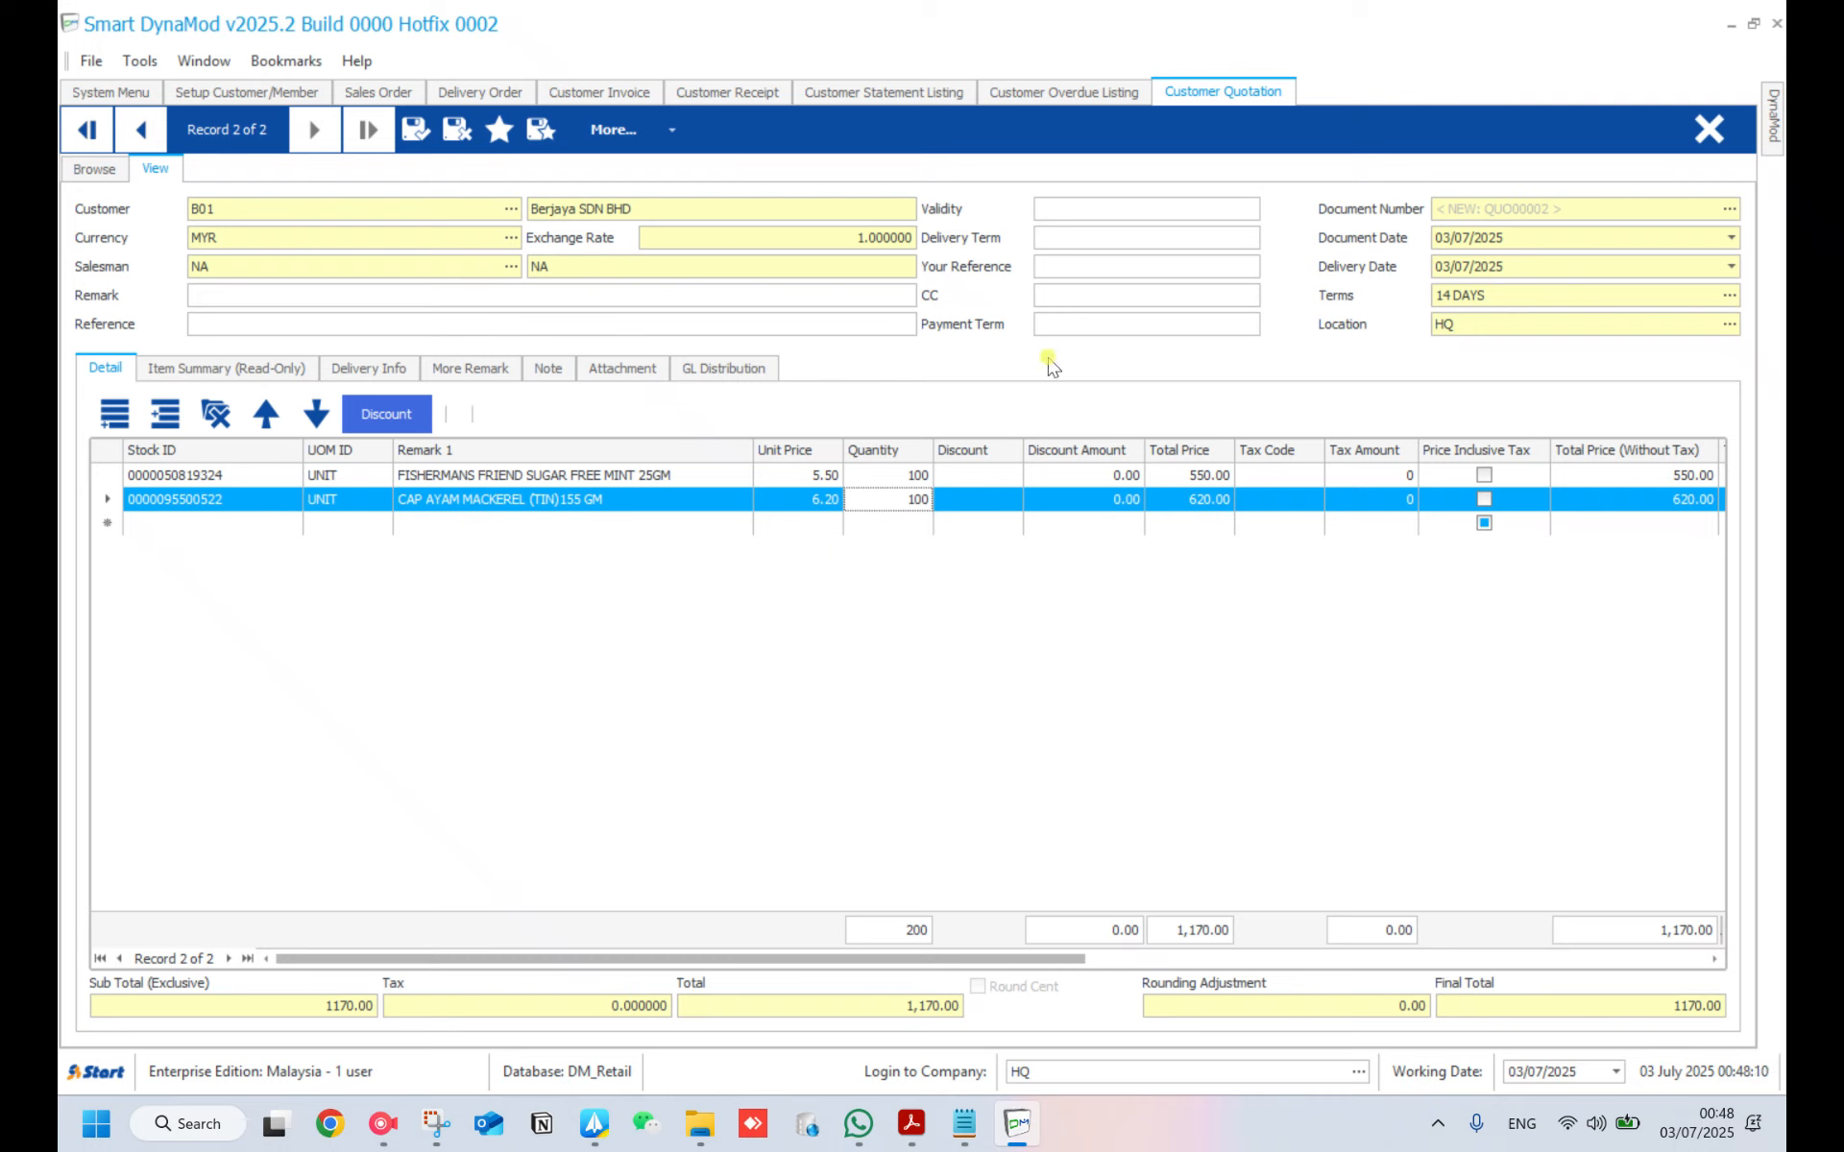
left_click(415, 128)
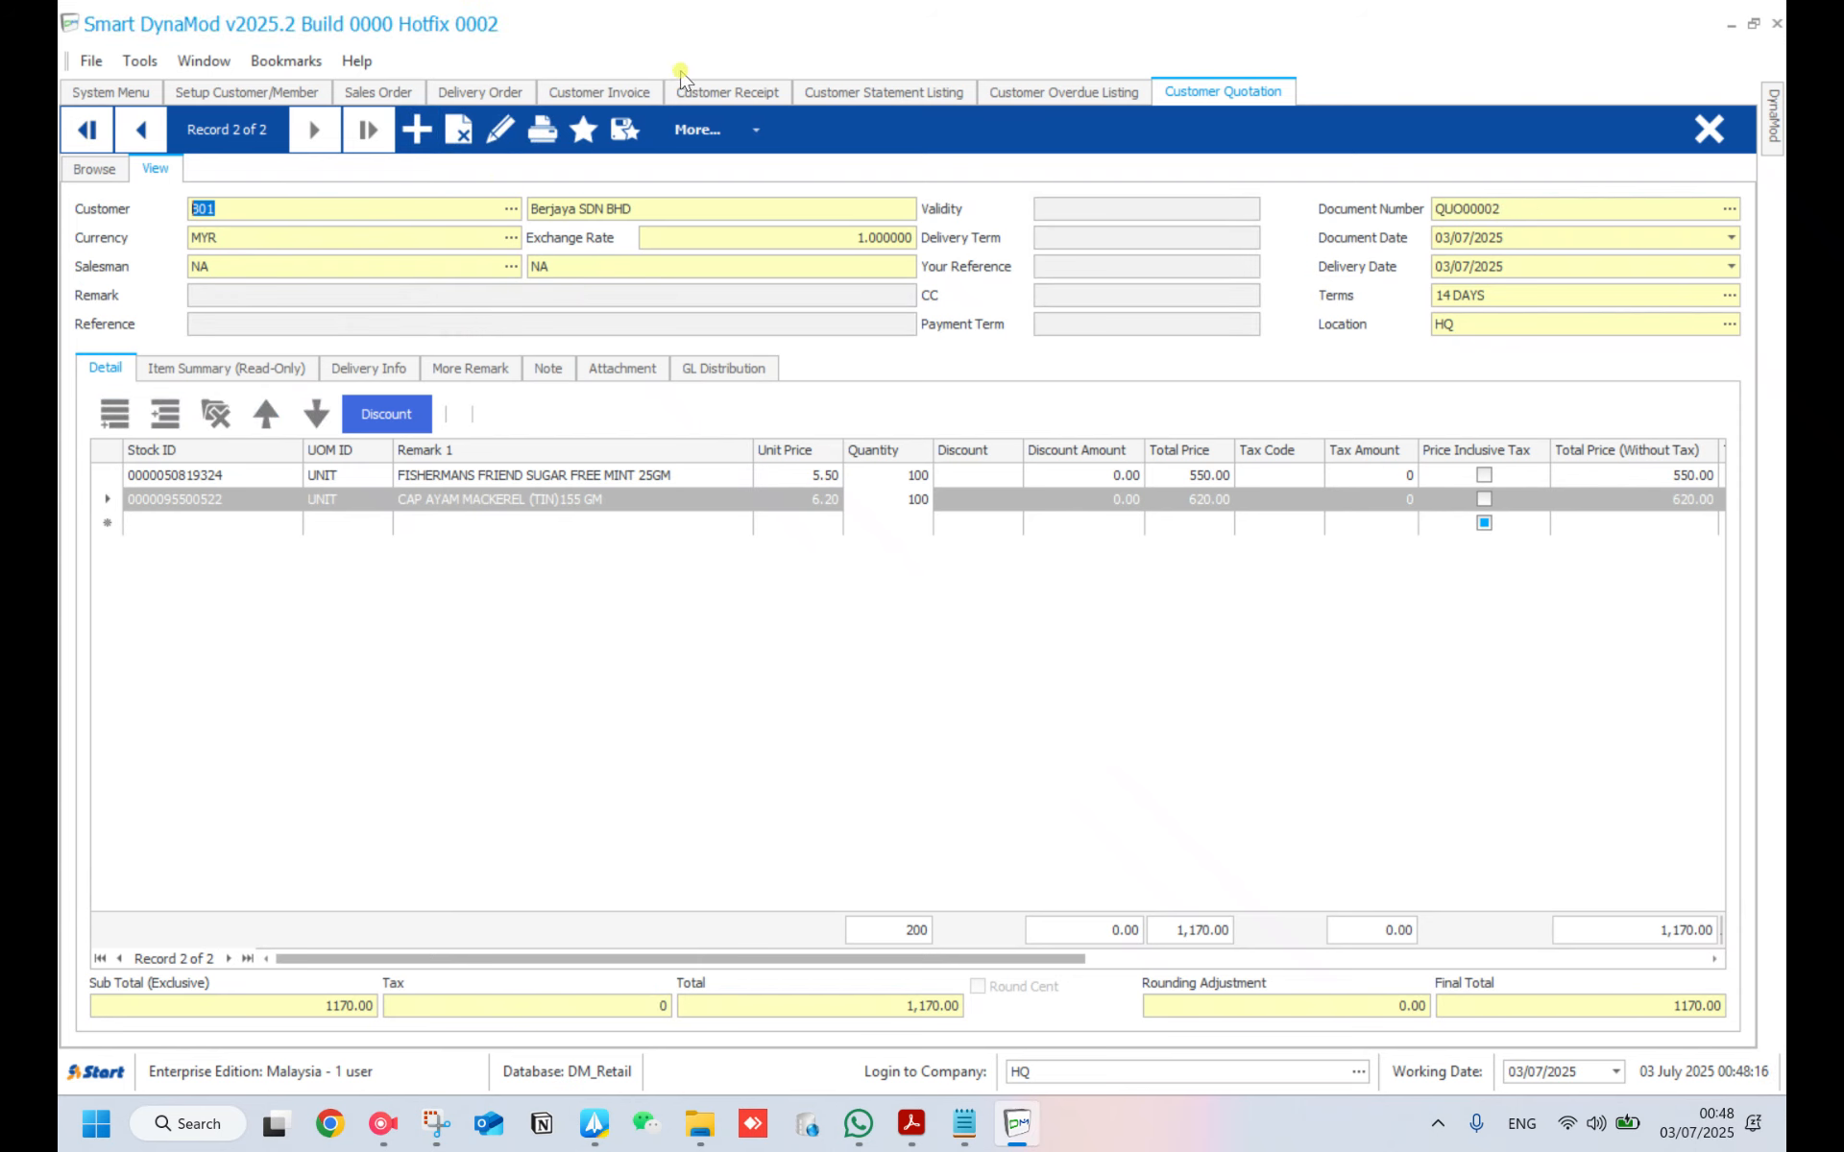
- Preview the saved quotation using the Customer Quotation (A4) report format
left_click(544, 129)
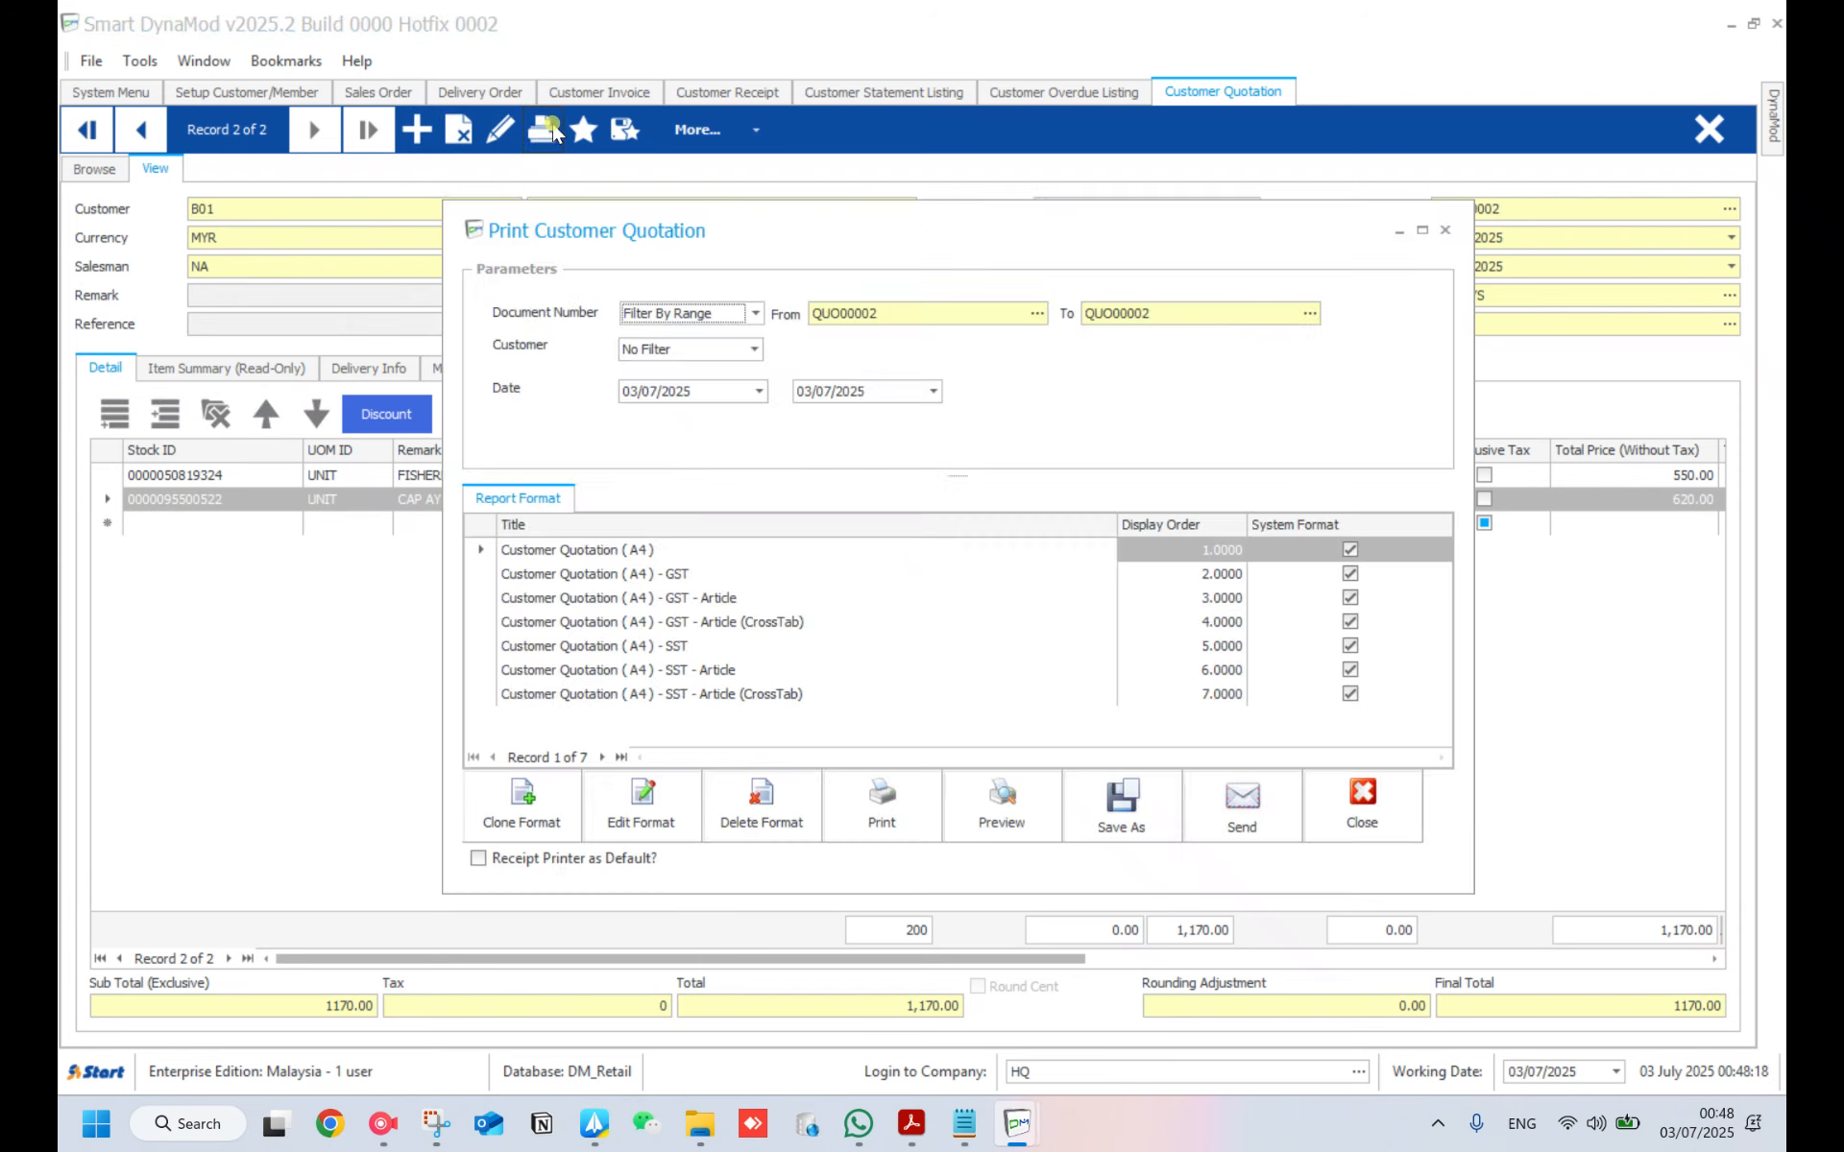
left_click(845, 576)
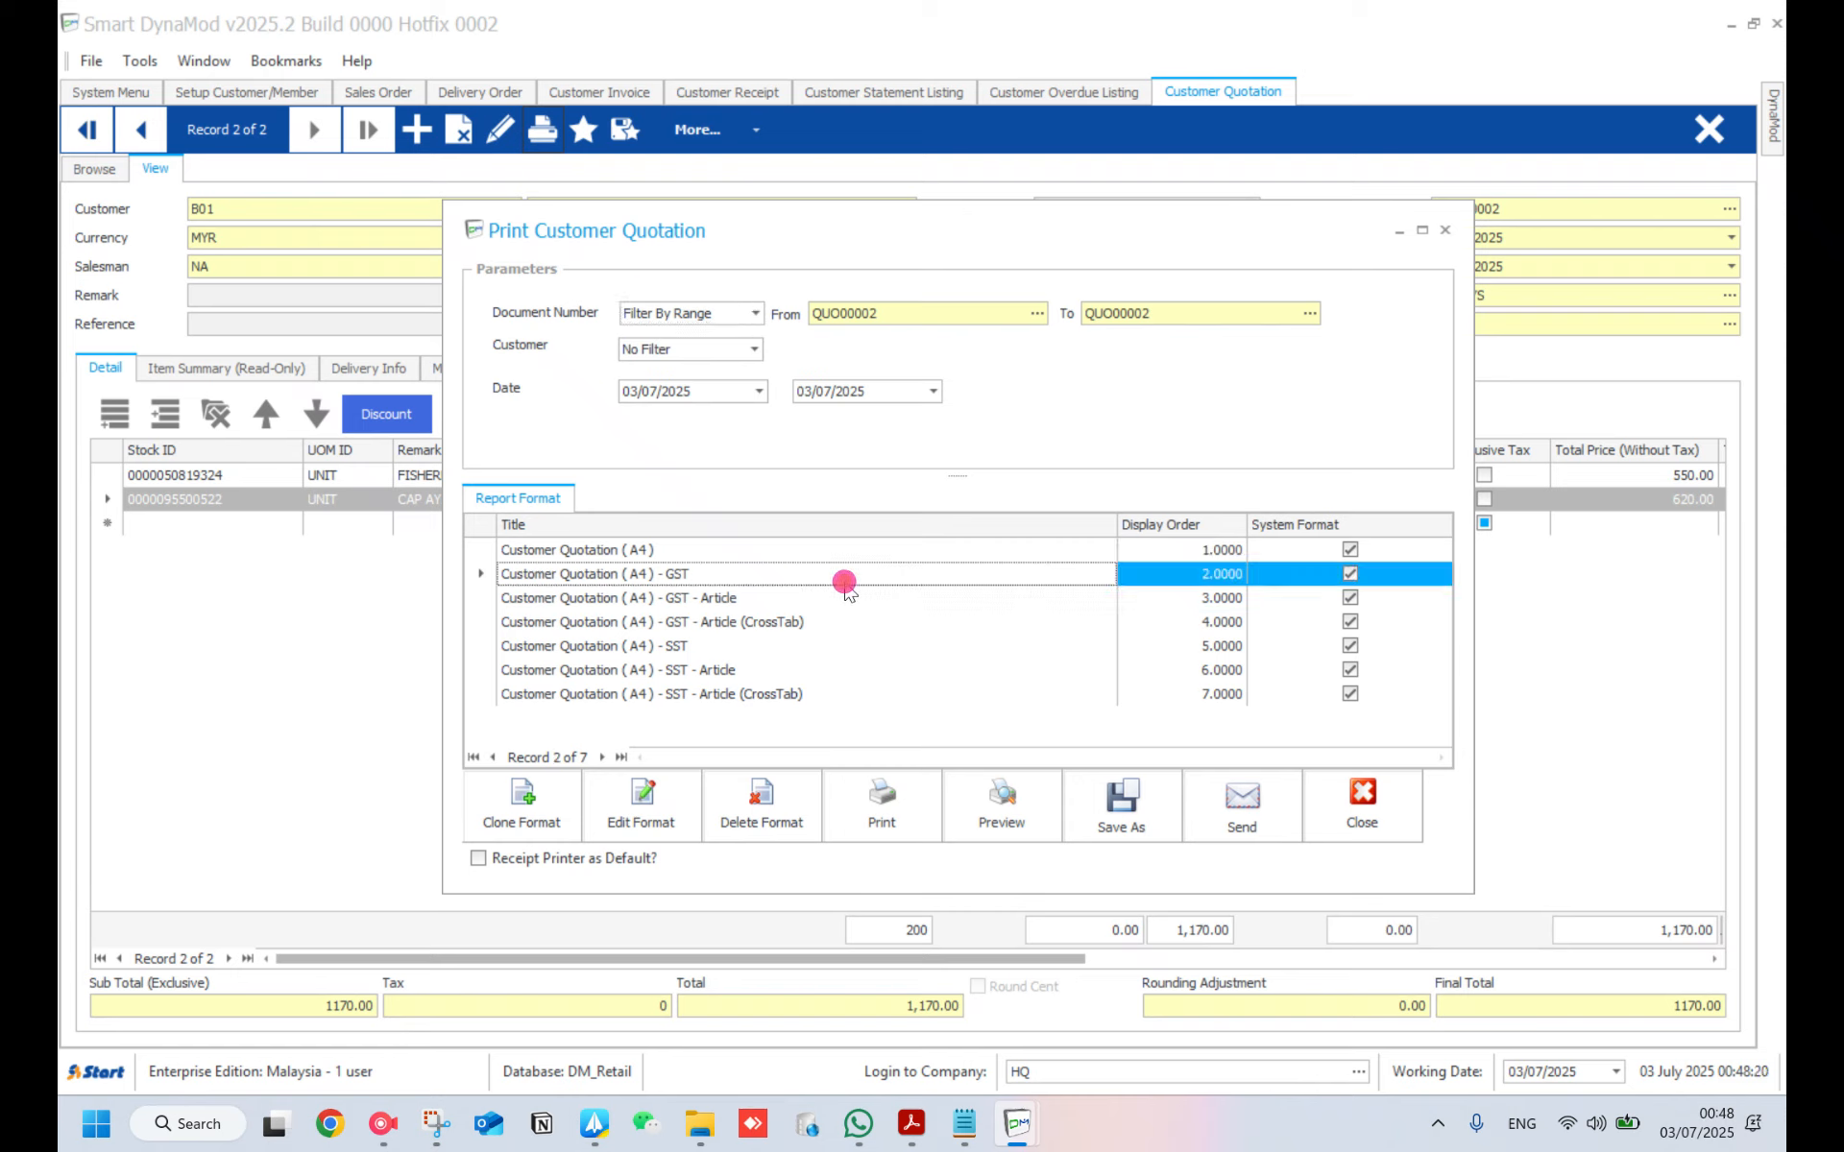
left_click(833, 601)
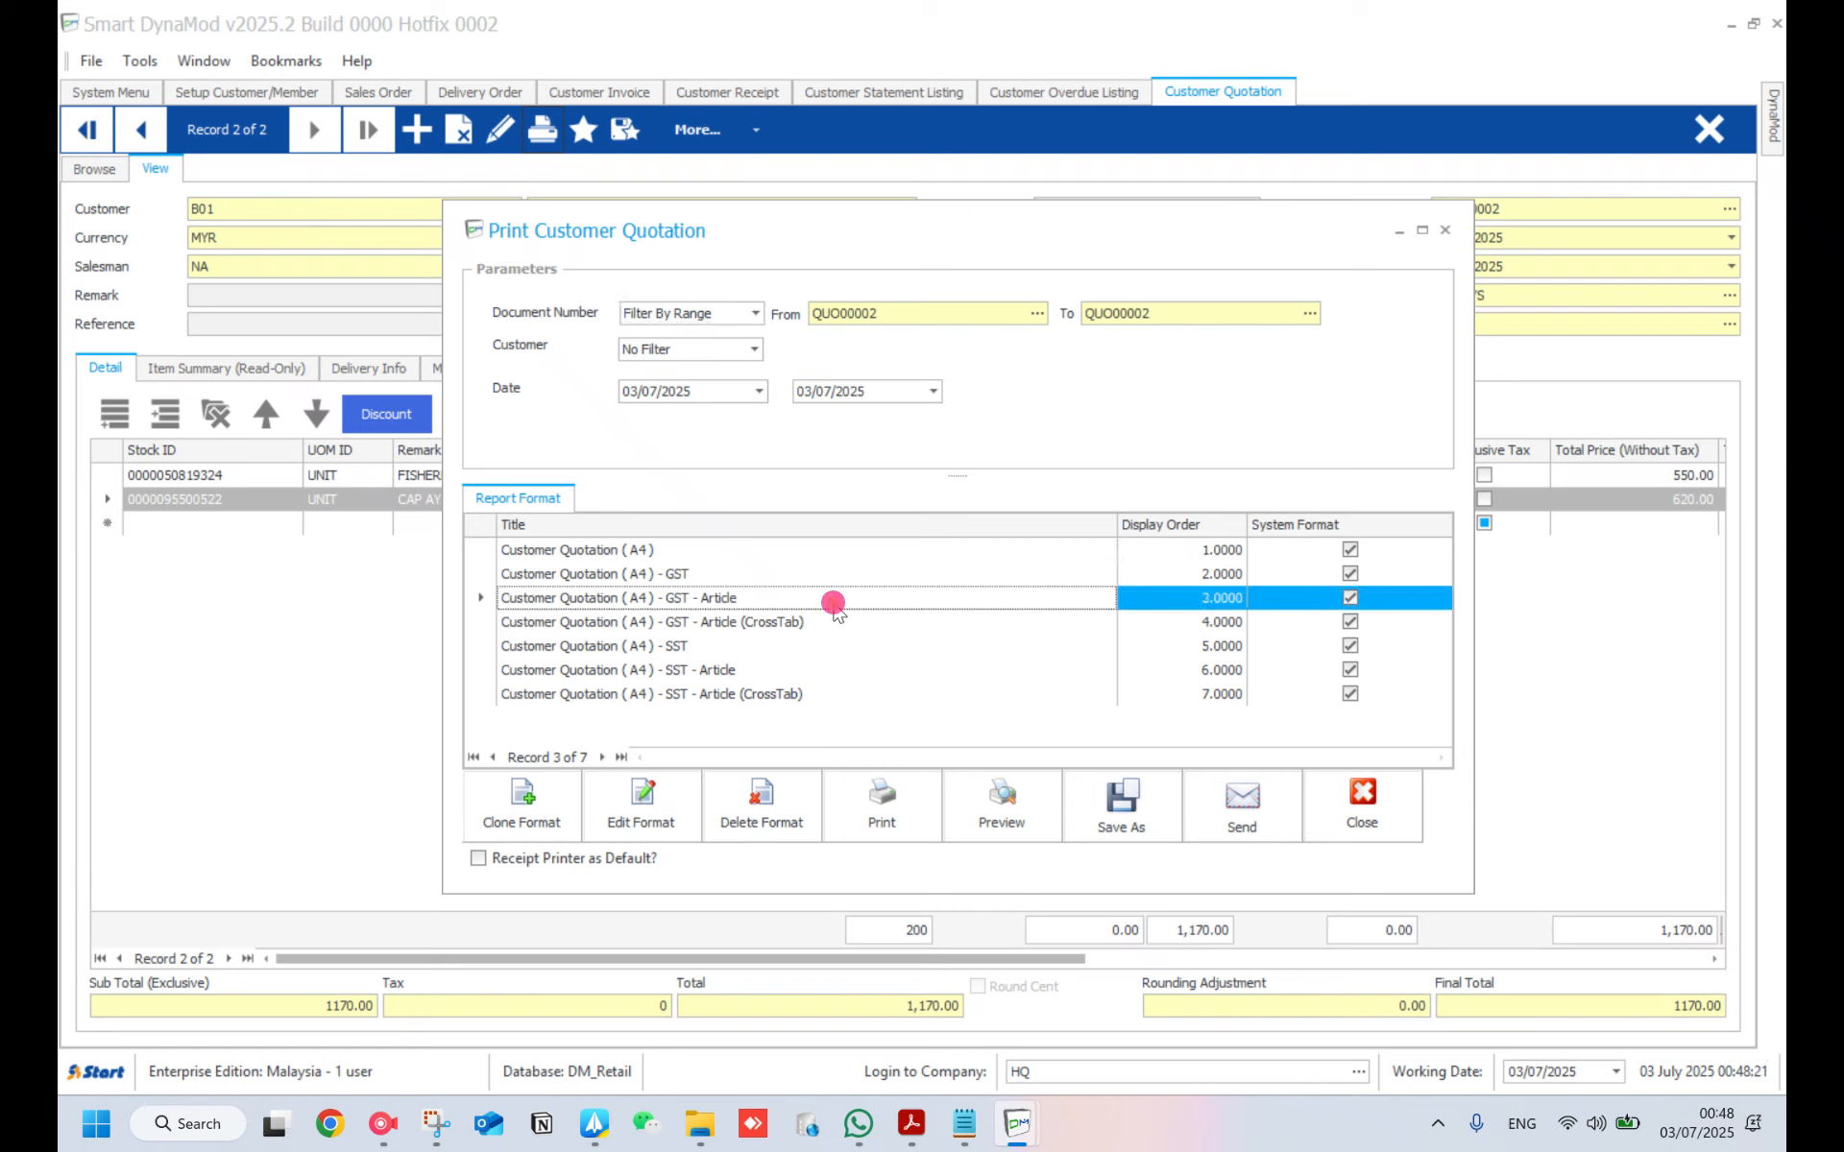
left_click(682, 550)
left_click(992, 805)
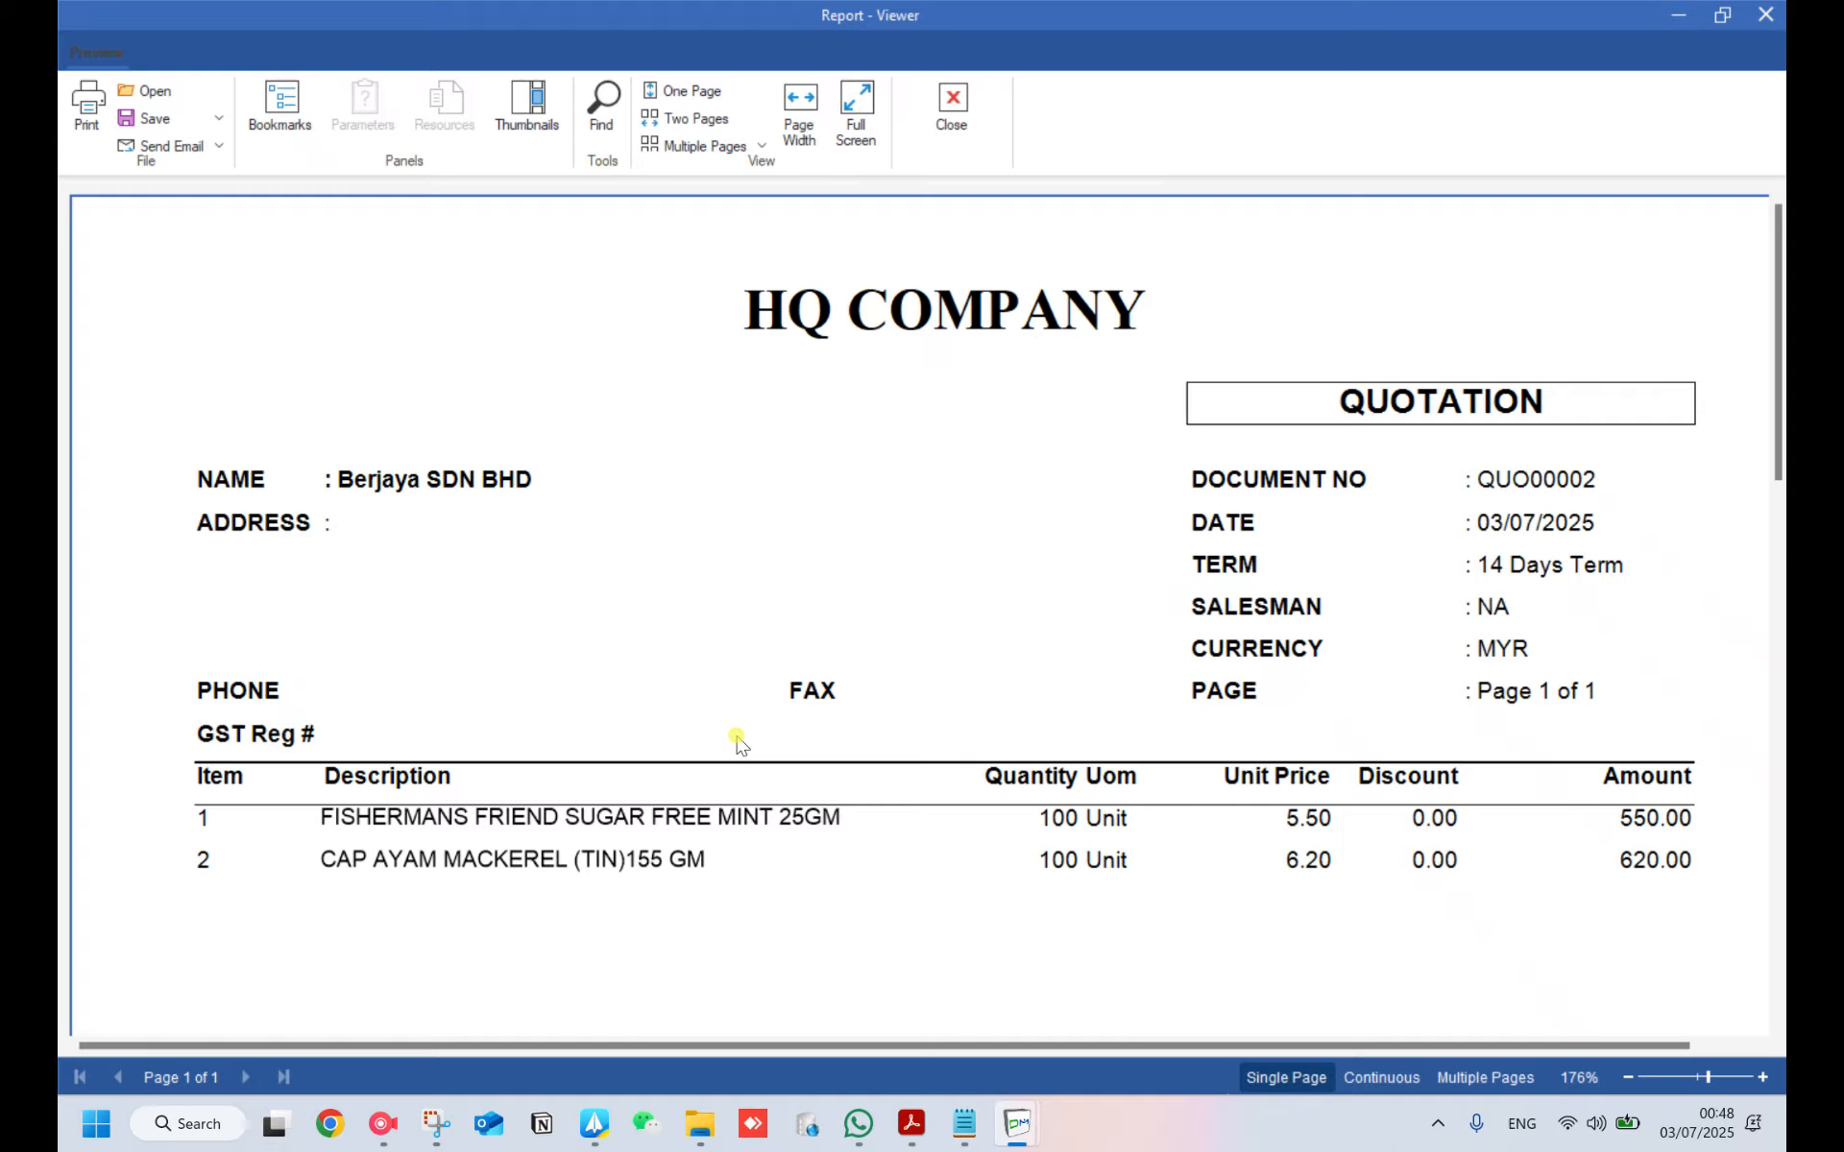
- Examine the customer details and item lines on the previewed quotation, and close the report viewer and print dialog
scroll(732, 740, "down", 3)
scroll(740, 745, "up", 2)
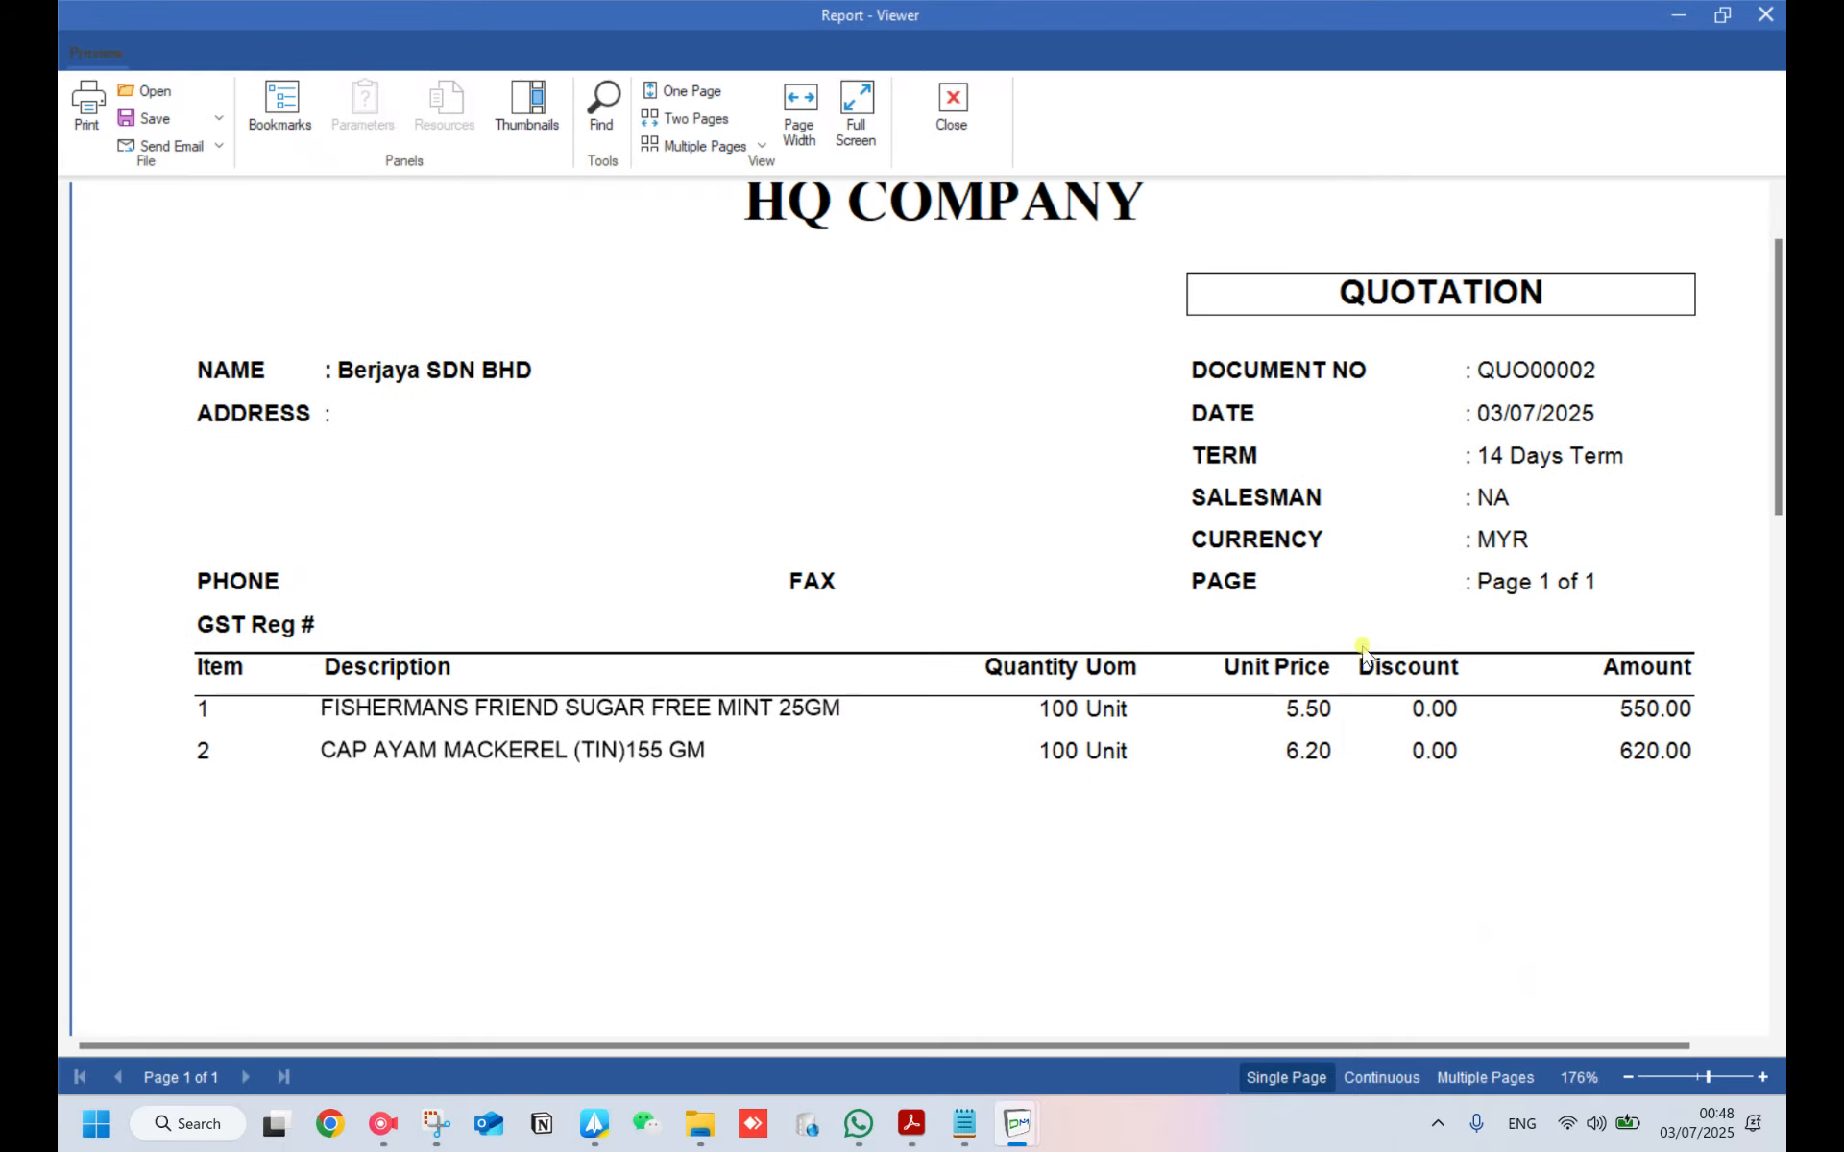
scroll(1356, 672, "down", 1)
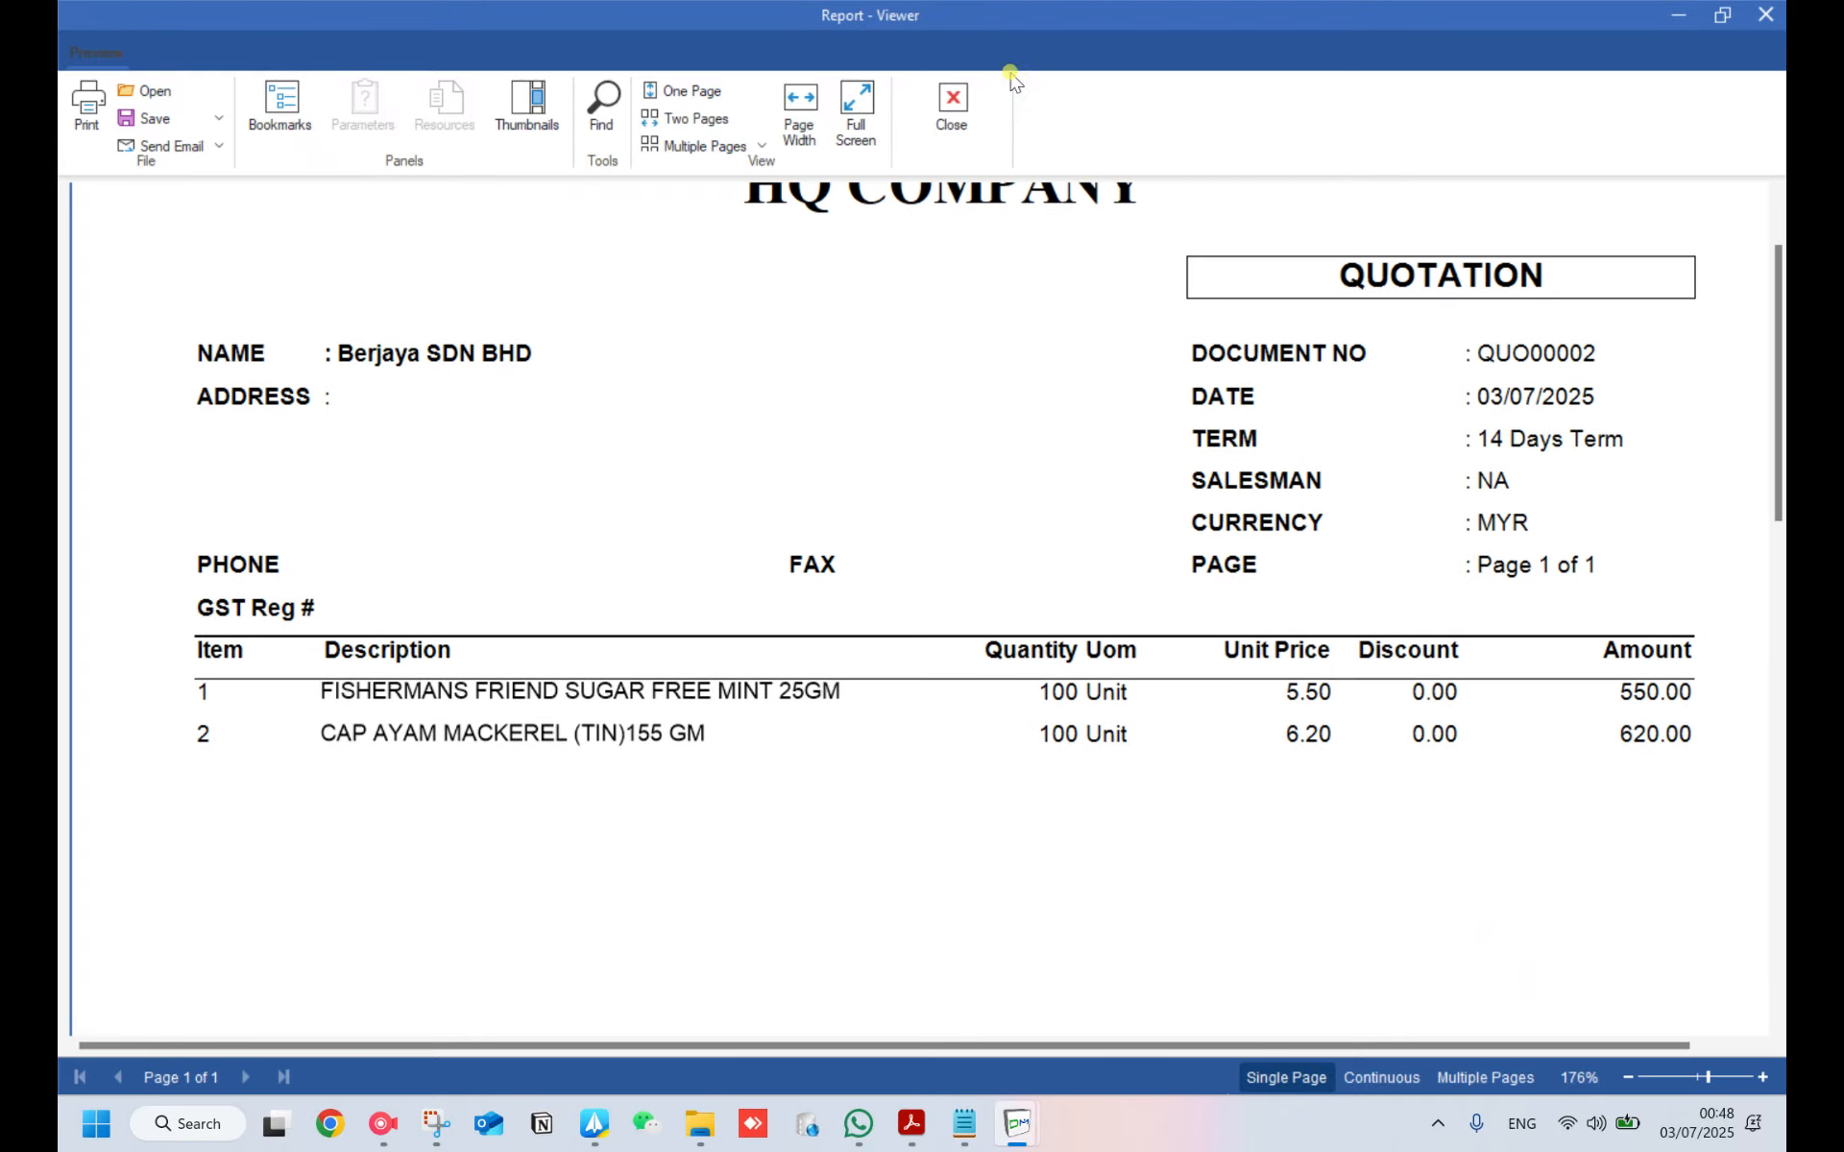
left_click(954, 108)
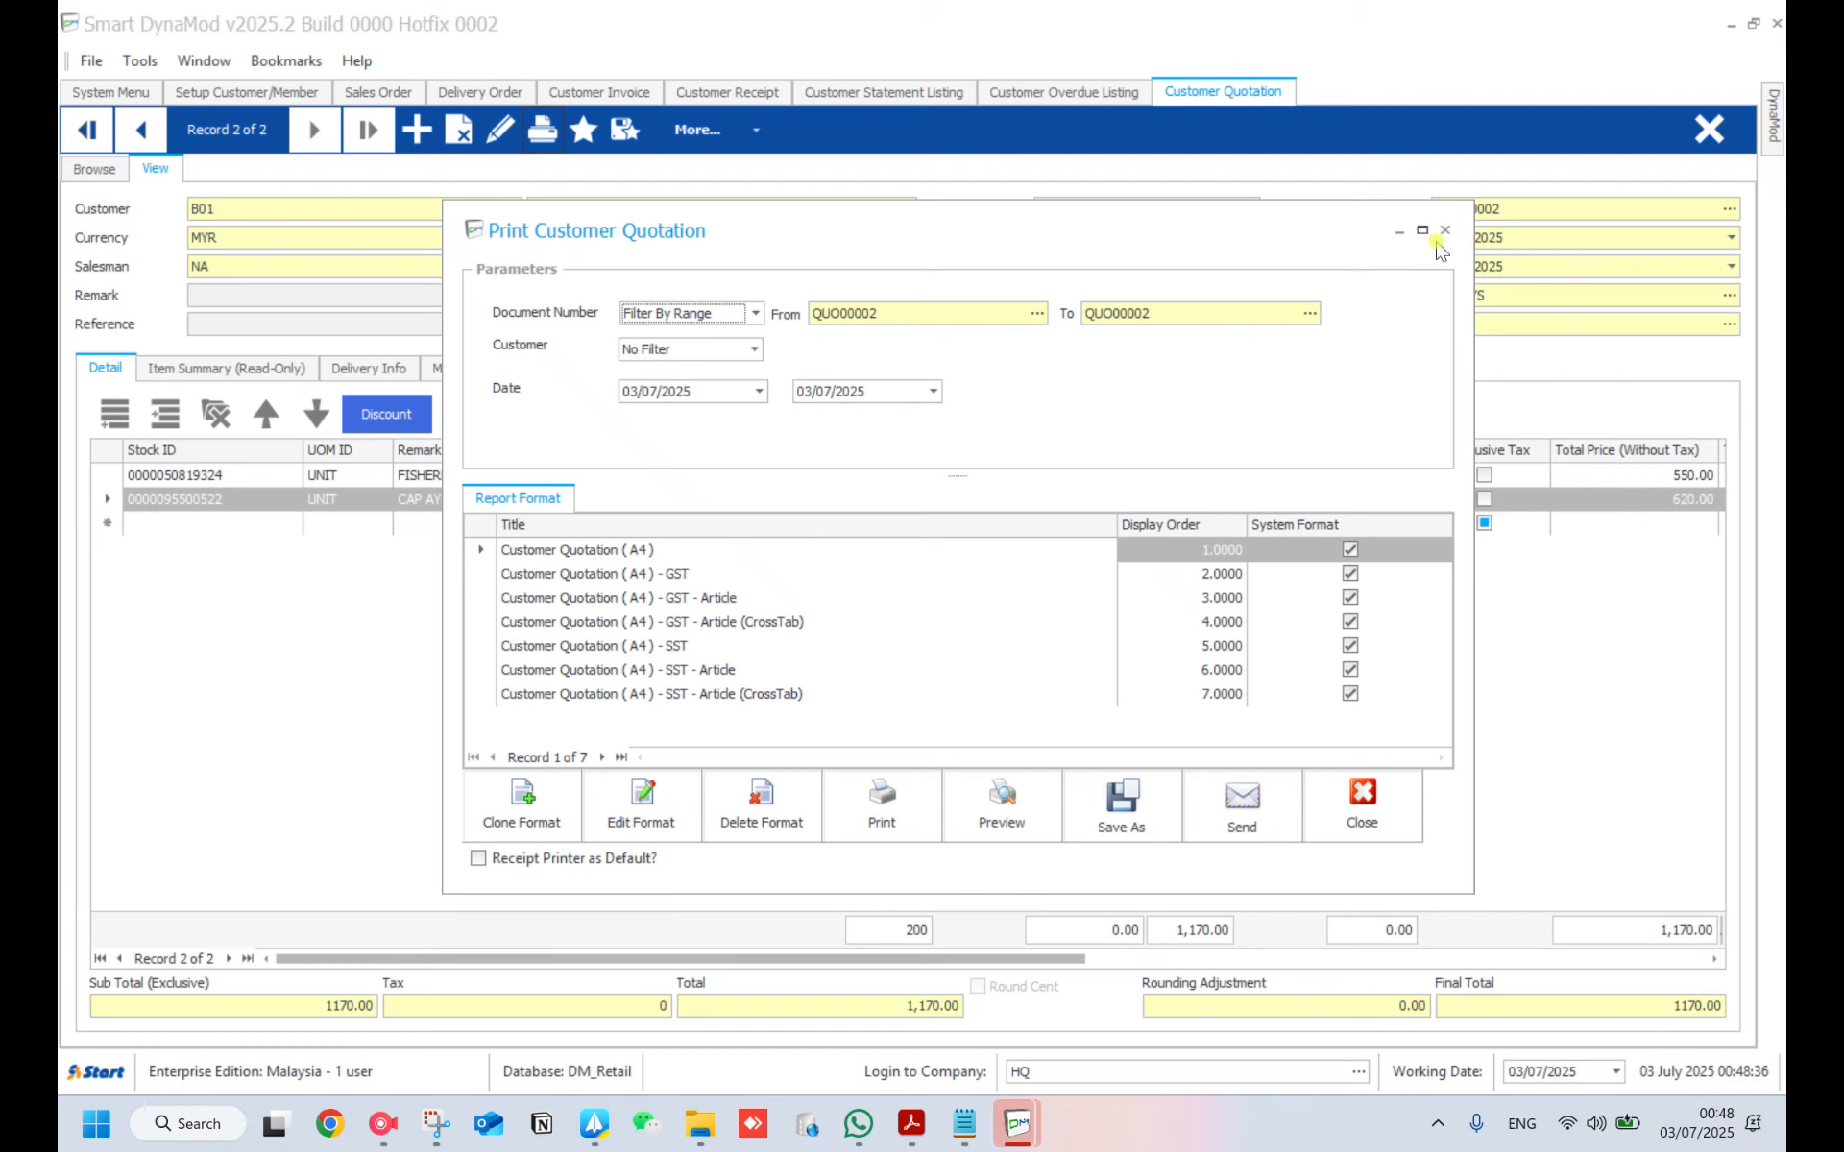
left_click(1377, 805)
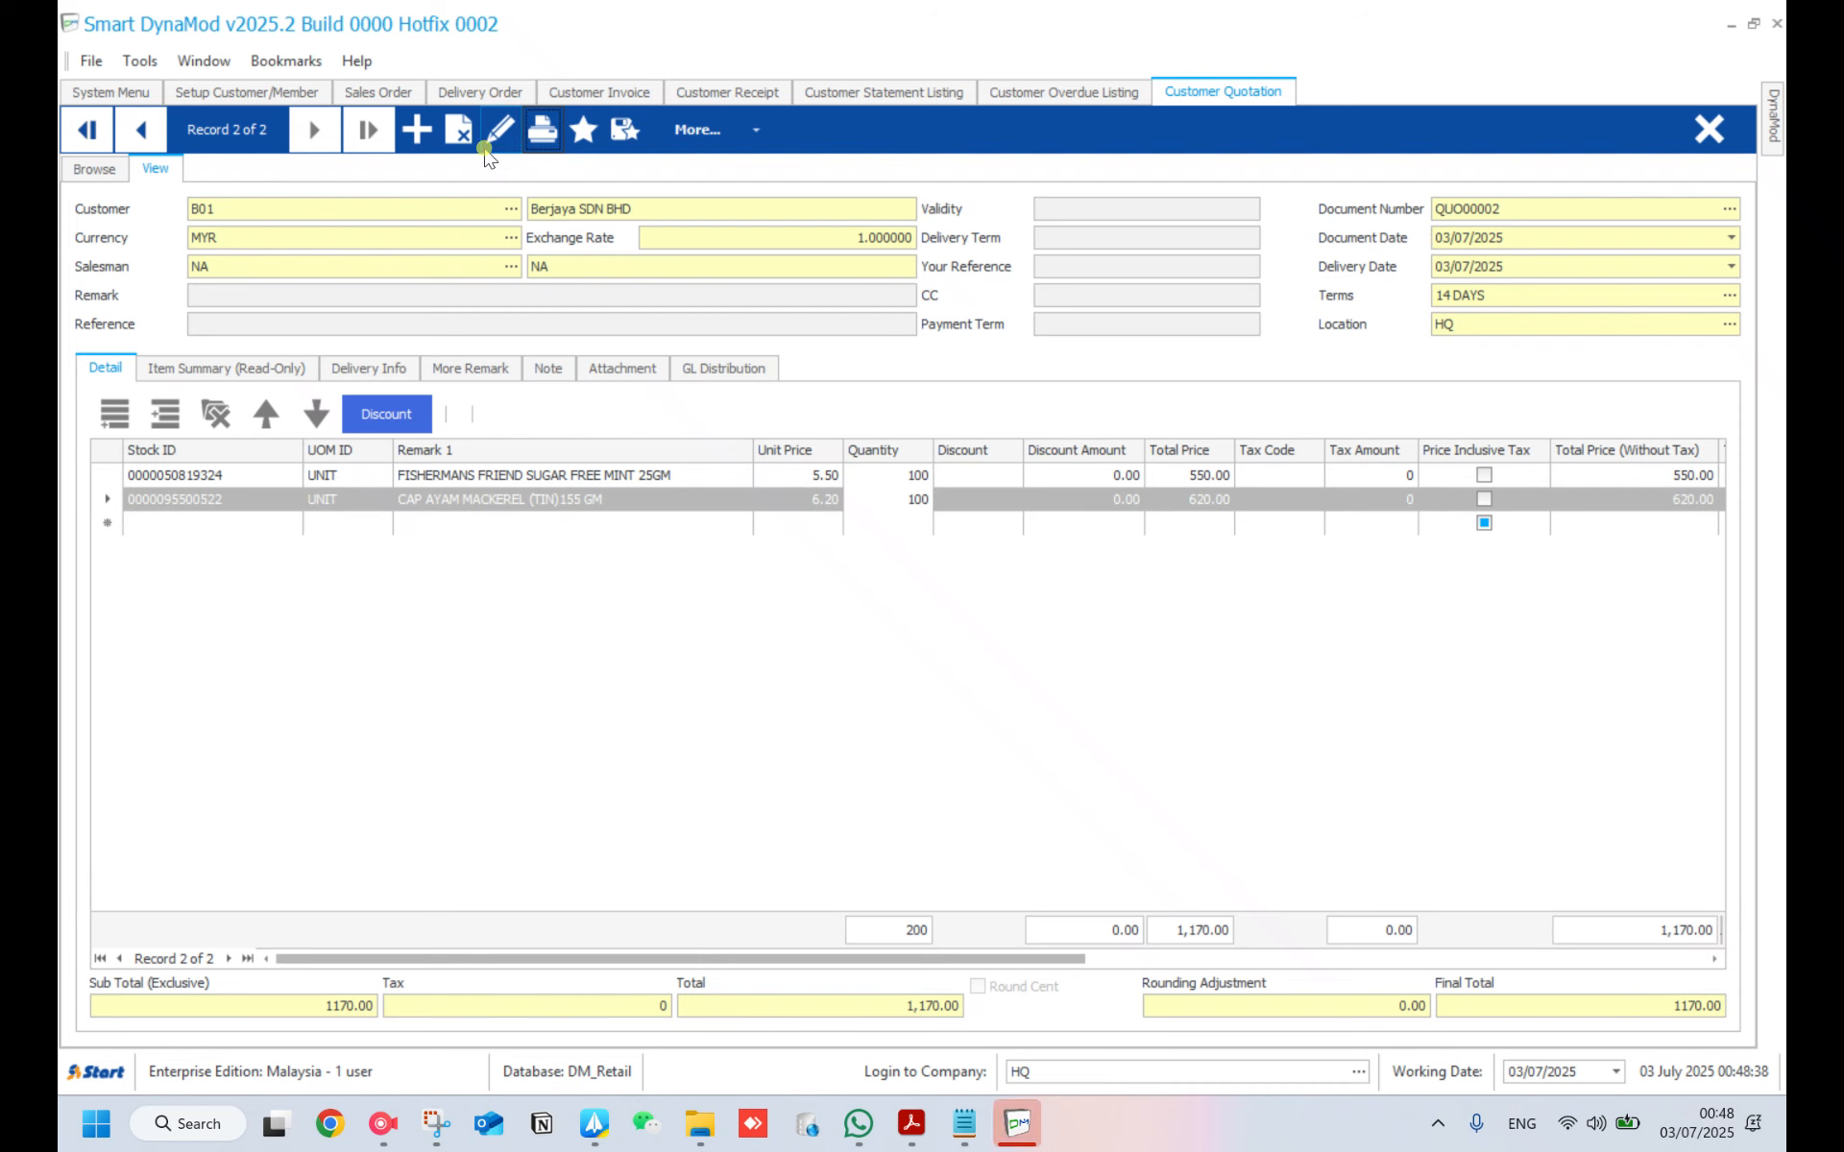
- Start a new sales order and select Berjaya SDN BHD (B01) as its customer
left_click(399, 96)
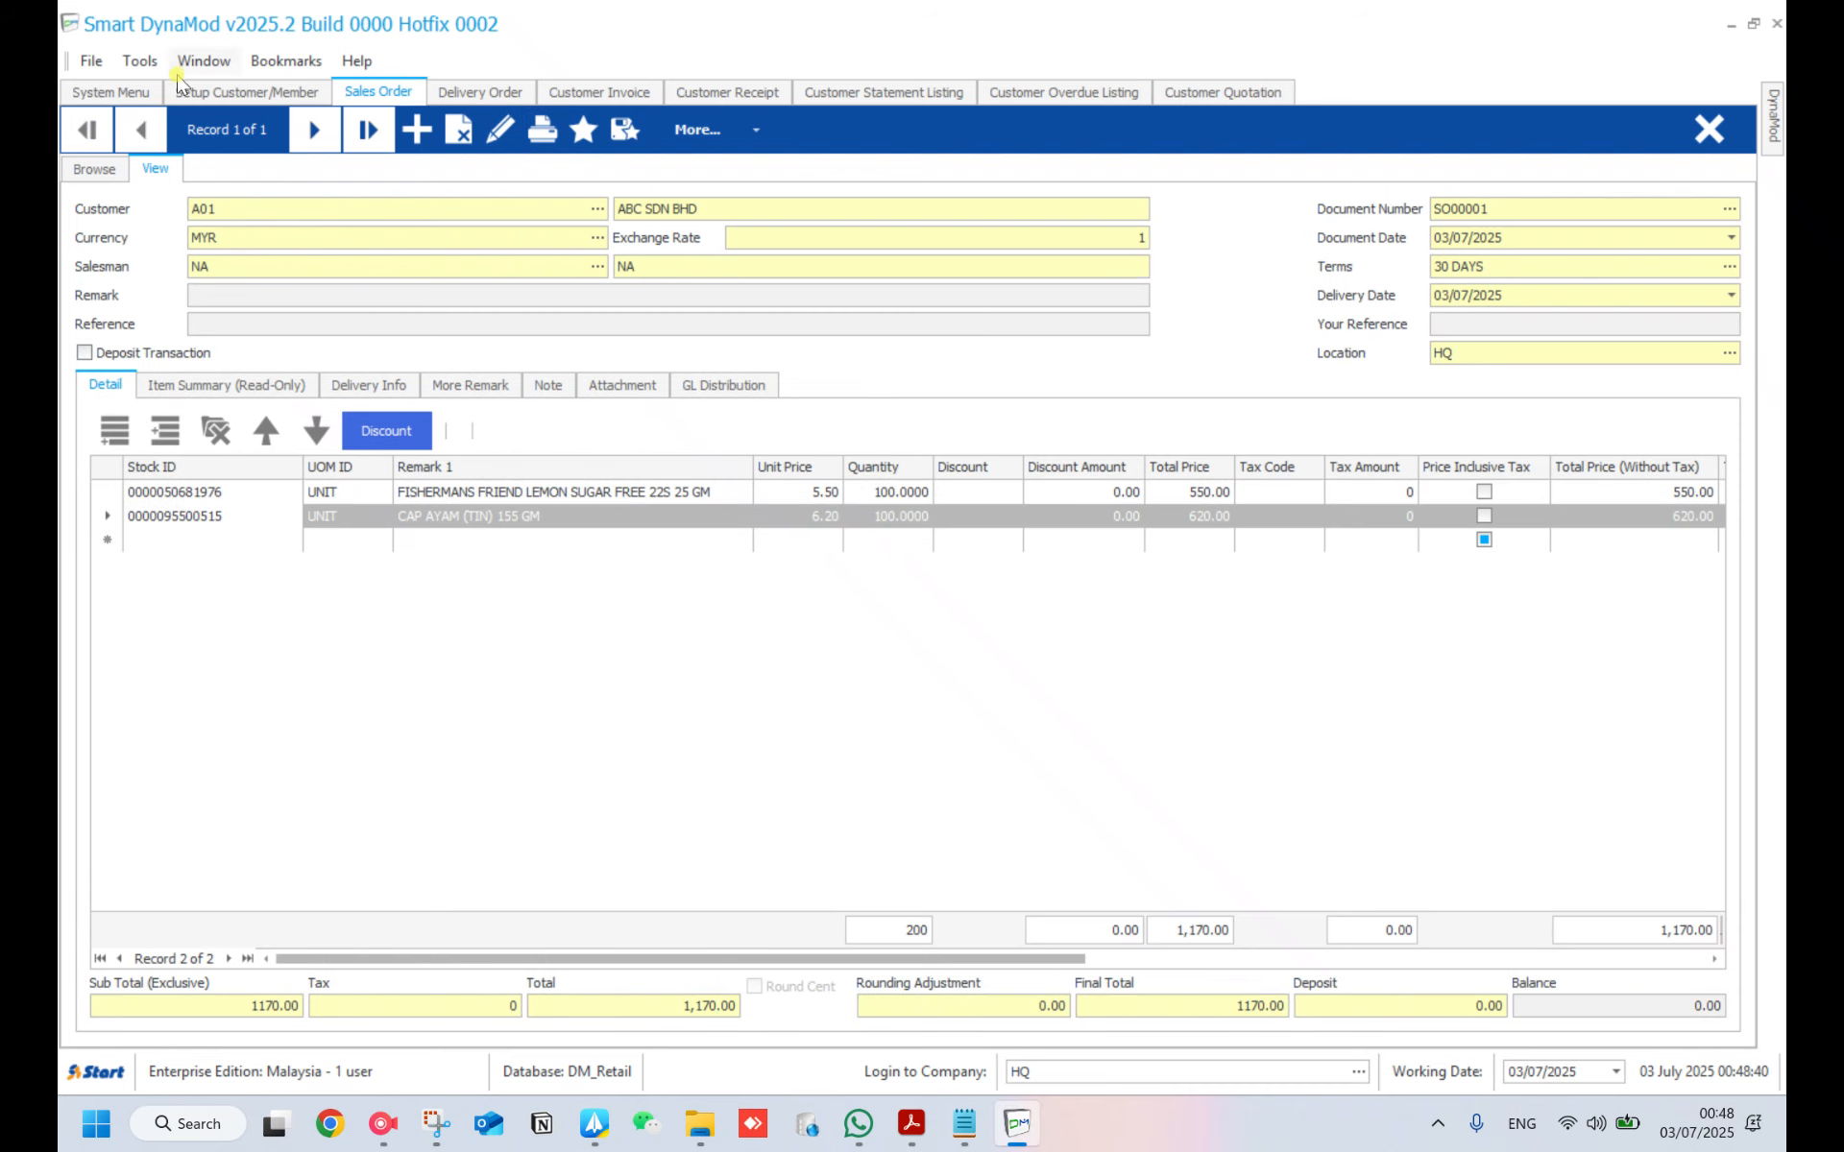
left_click(134, 94)
left_click(1282, 417)
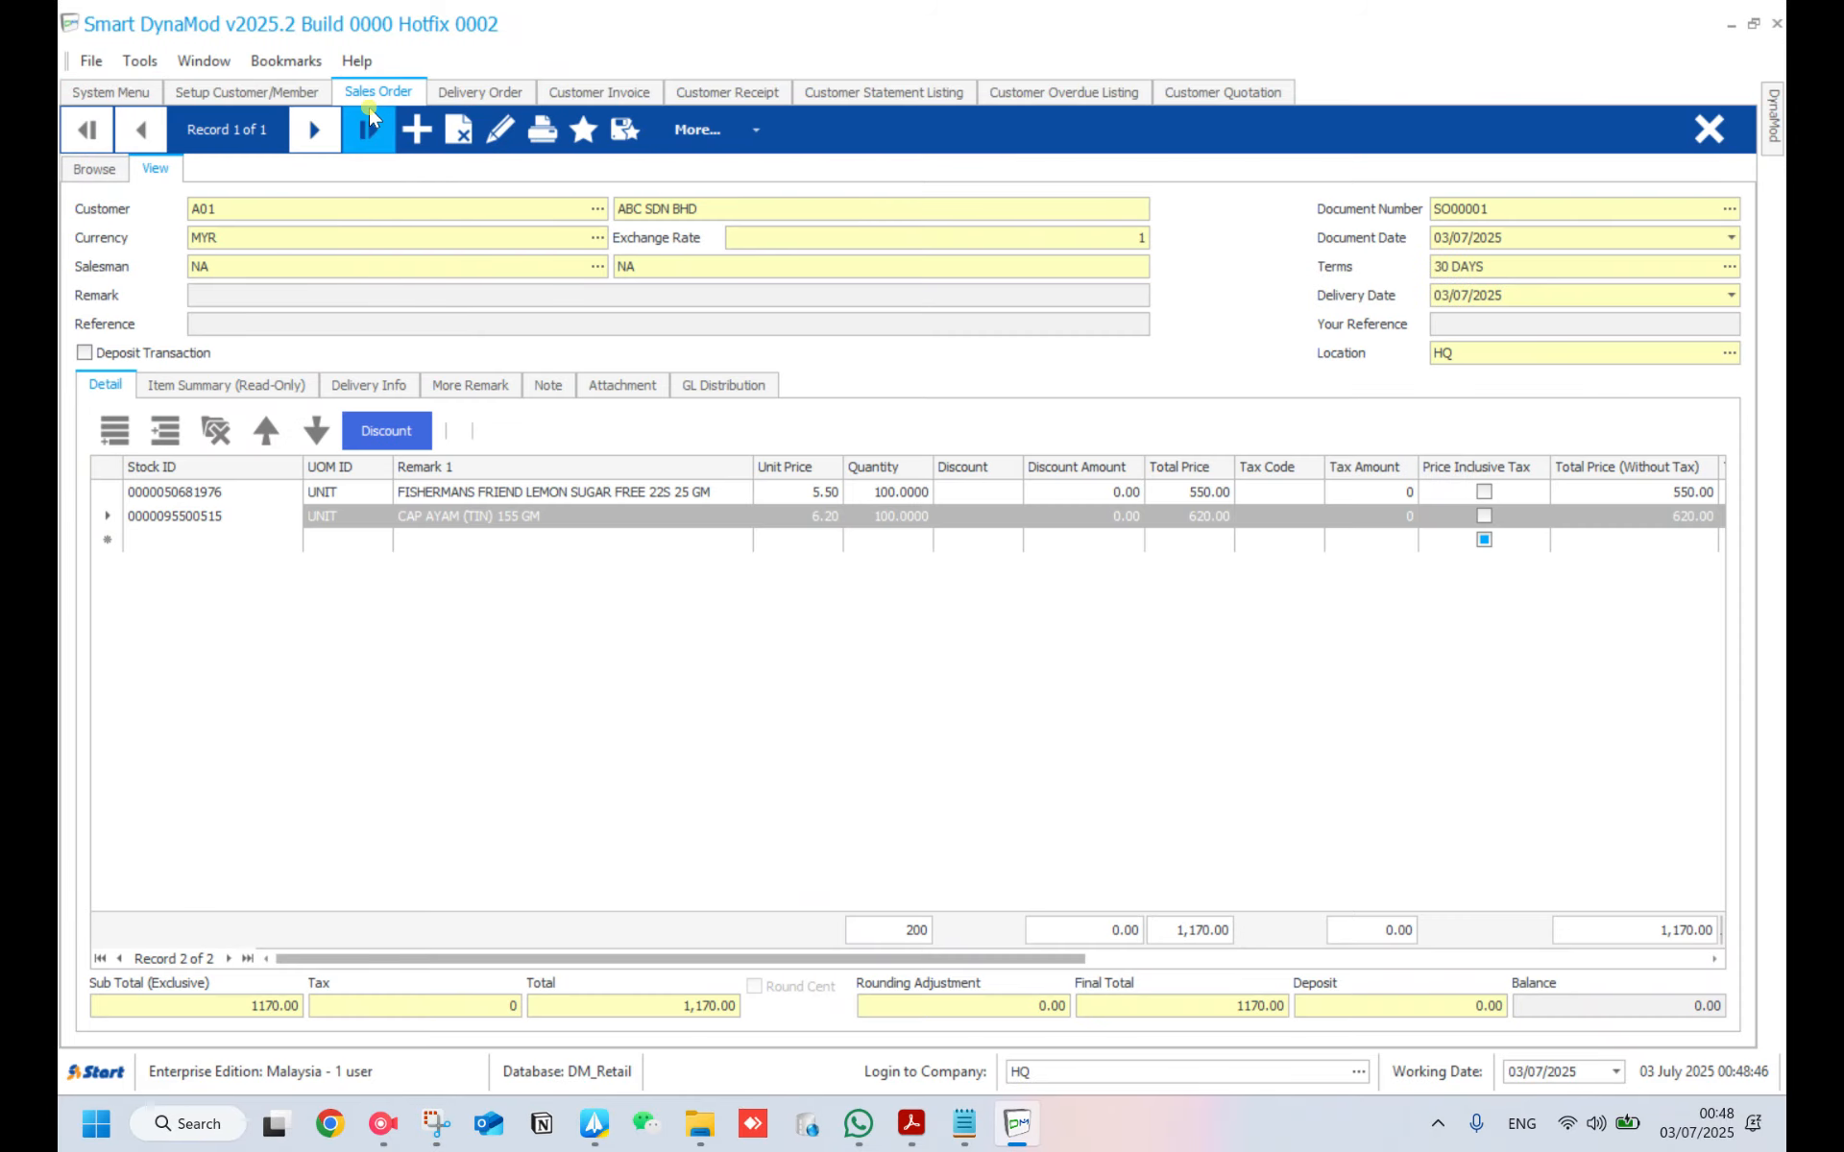
left_click(418, 132)
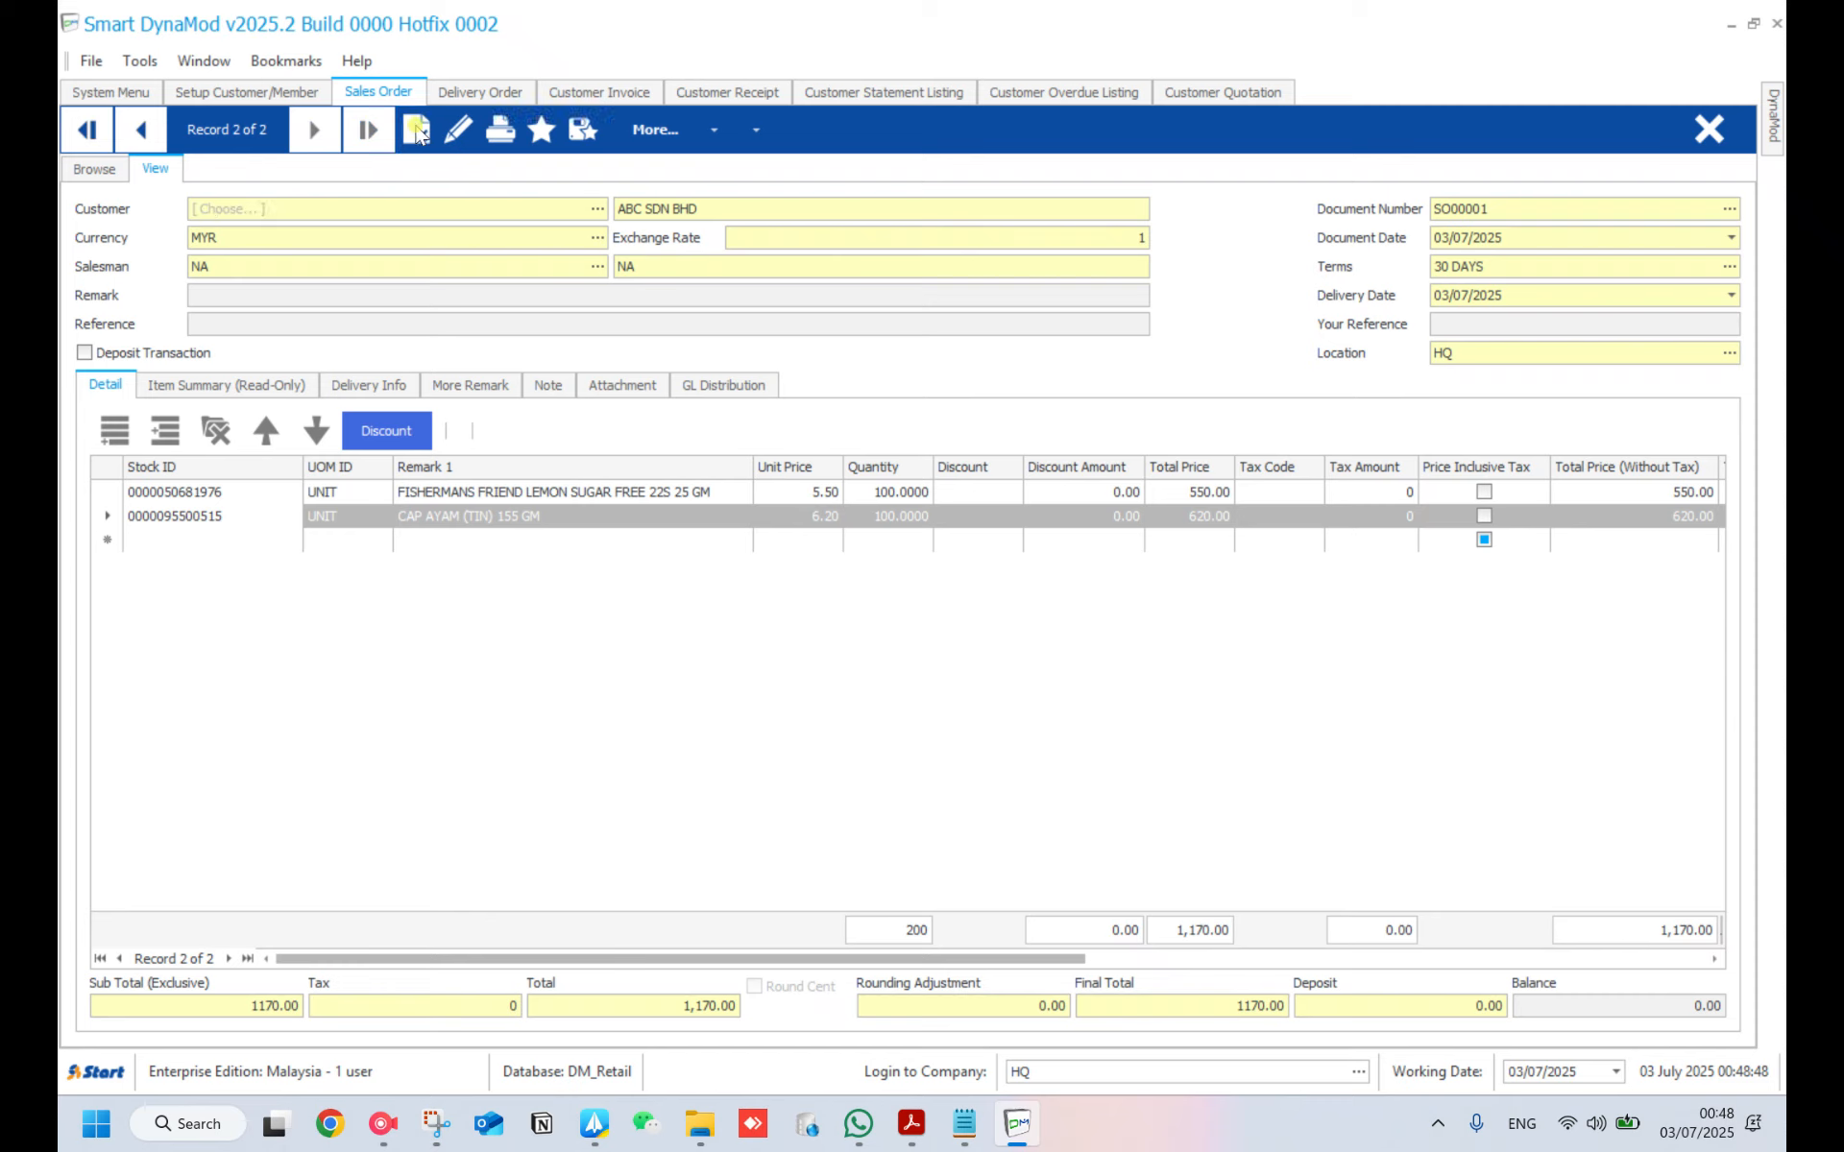
left_click(597, 208)
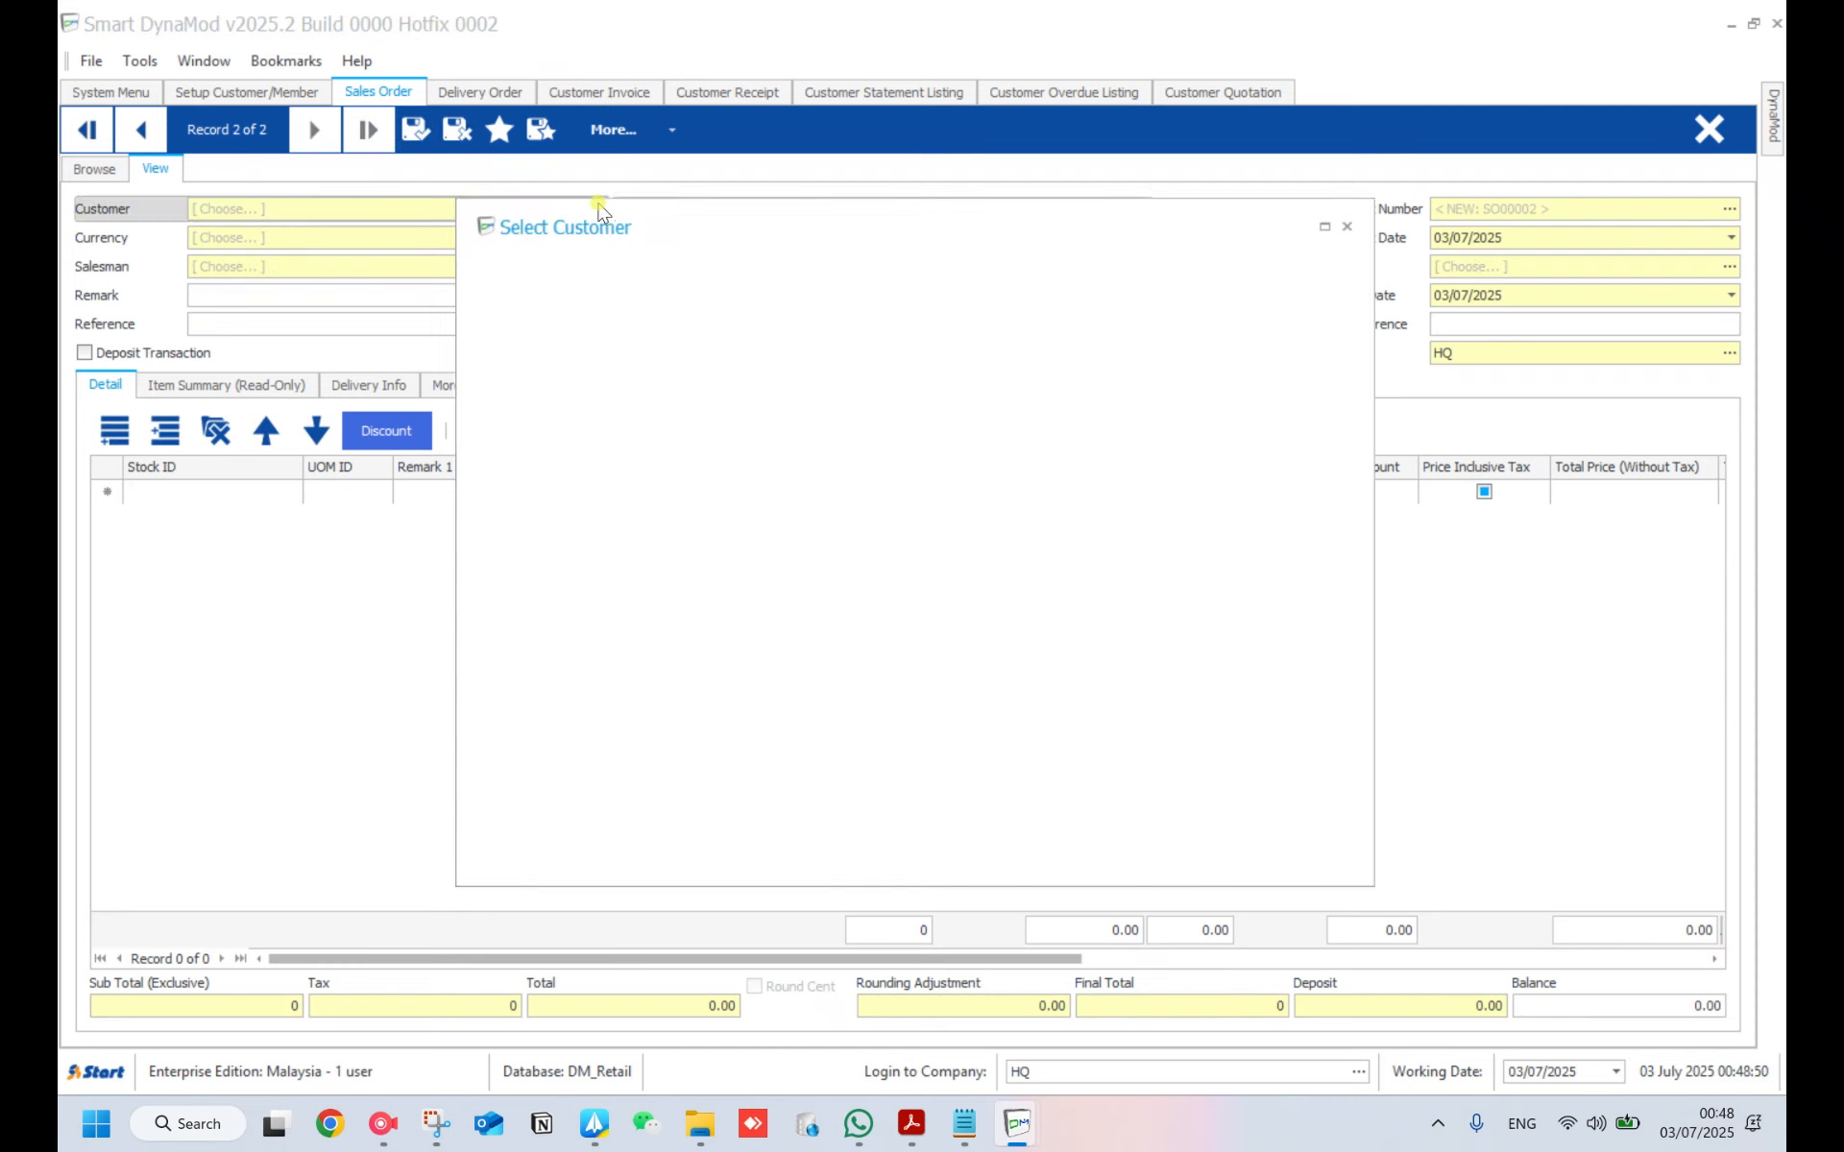
double_click(629, 307)
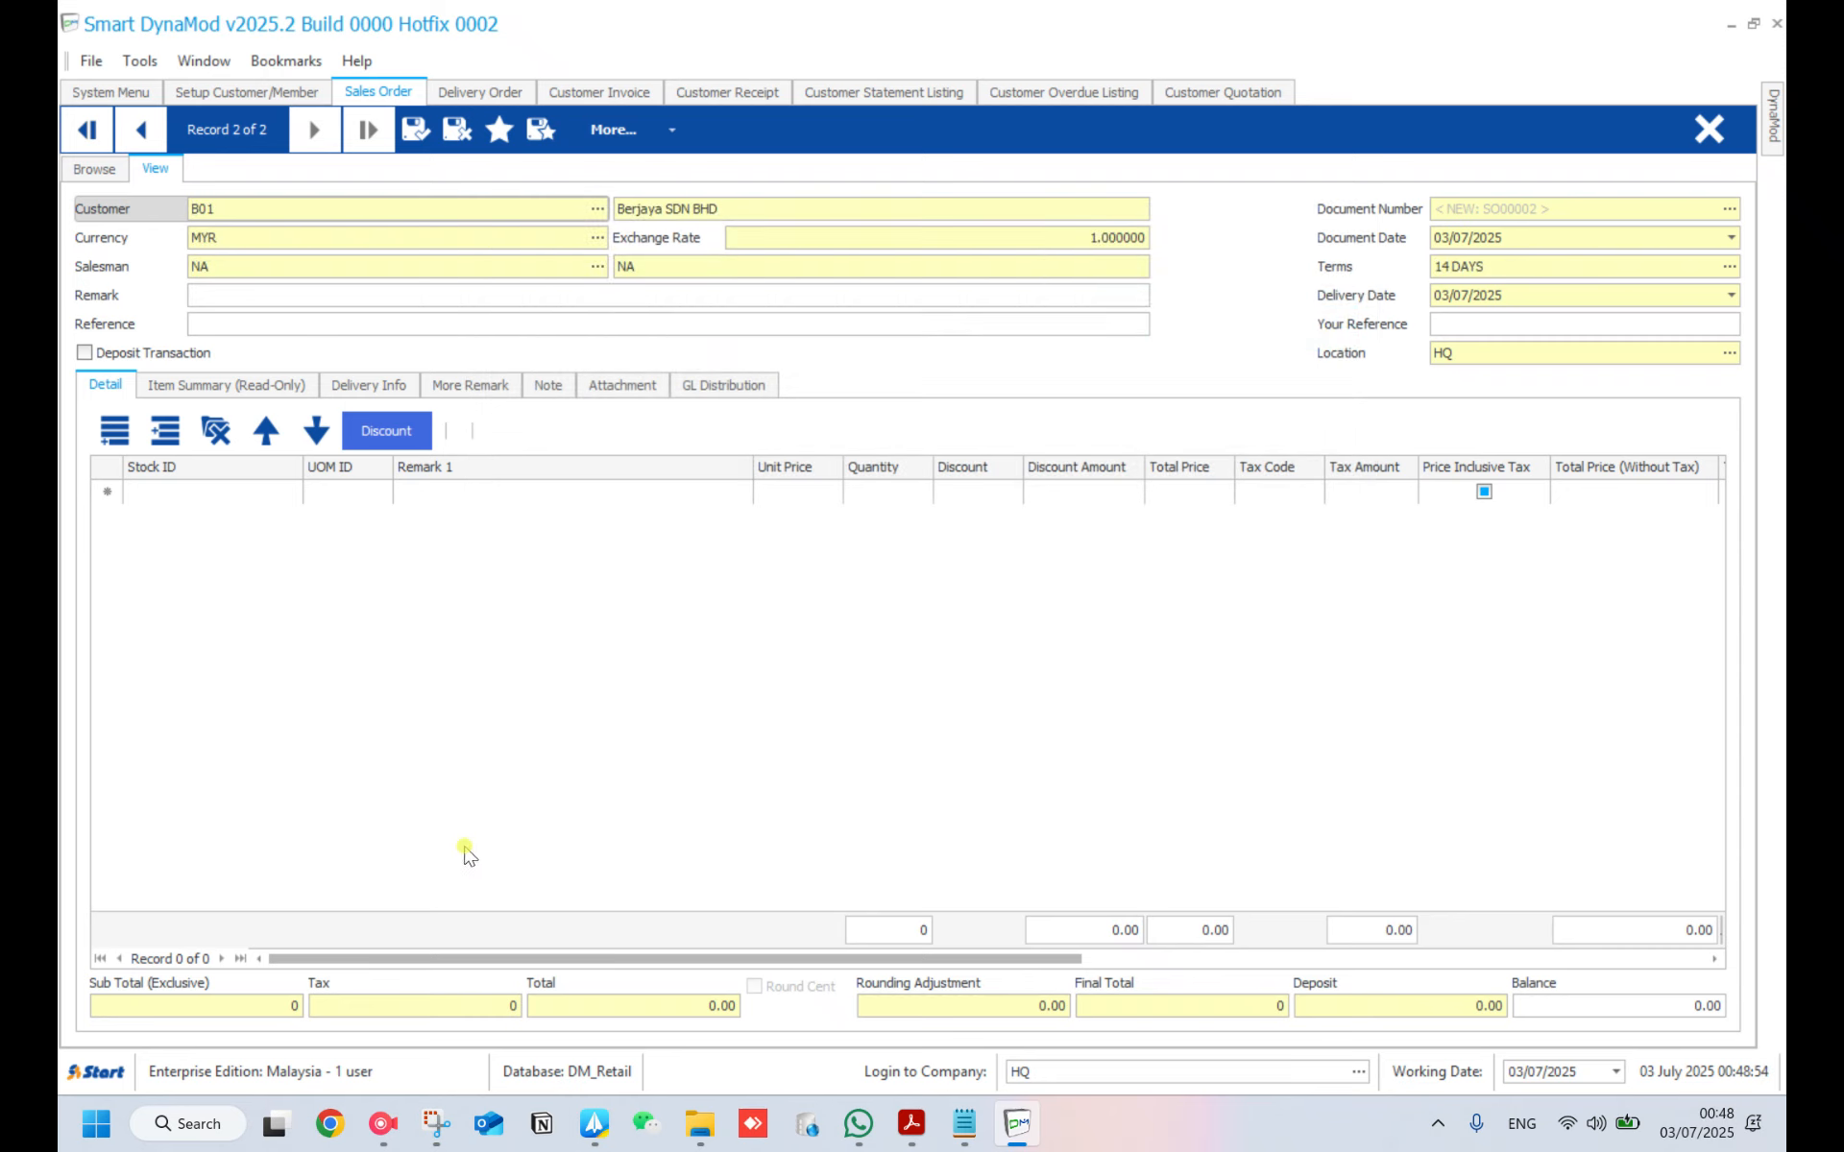
- Import the customer's quotation into the sales order with full document matching, and save the sales order
left_click(624, 134)
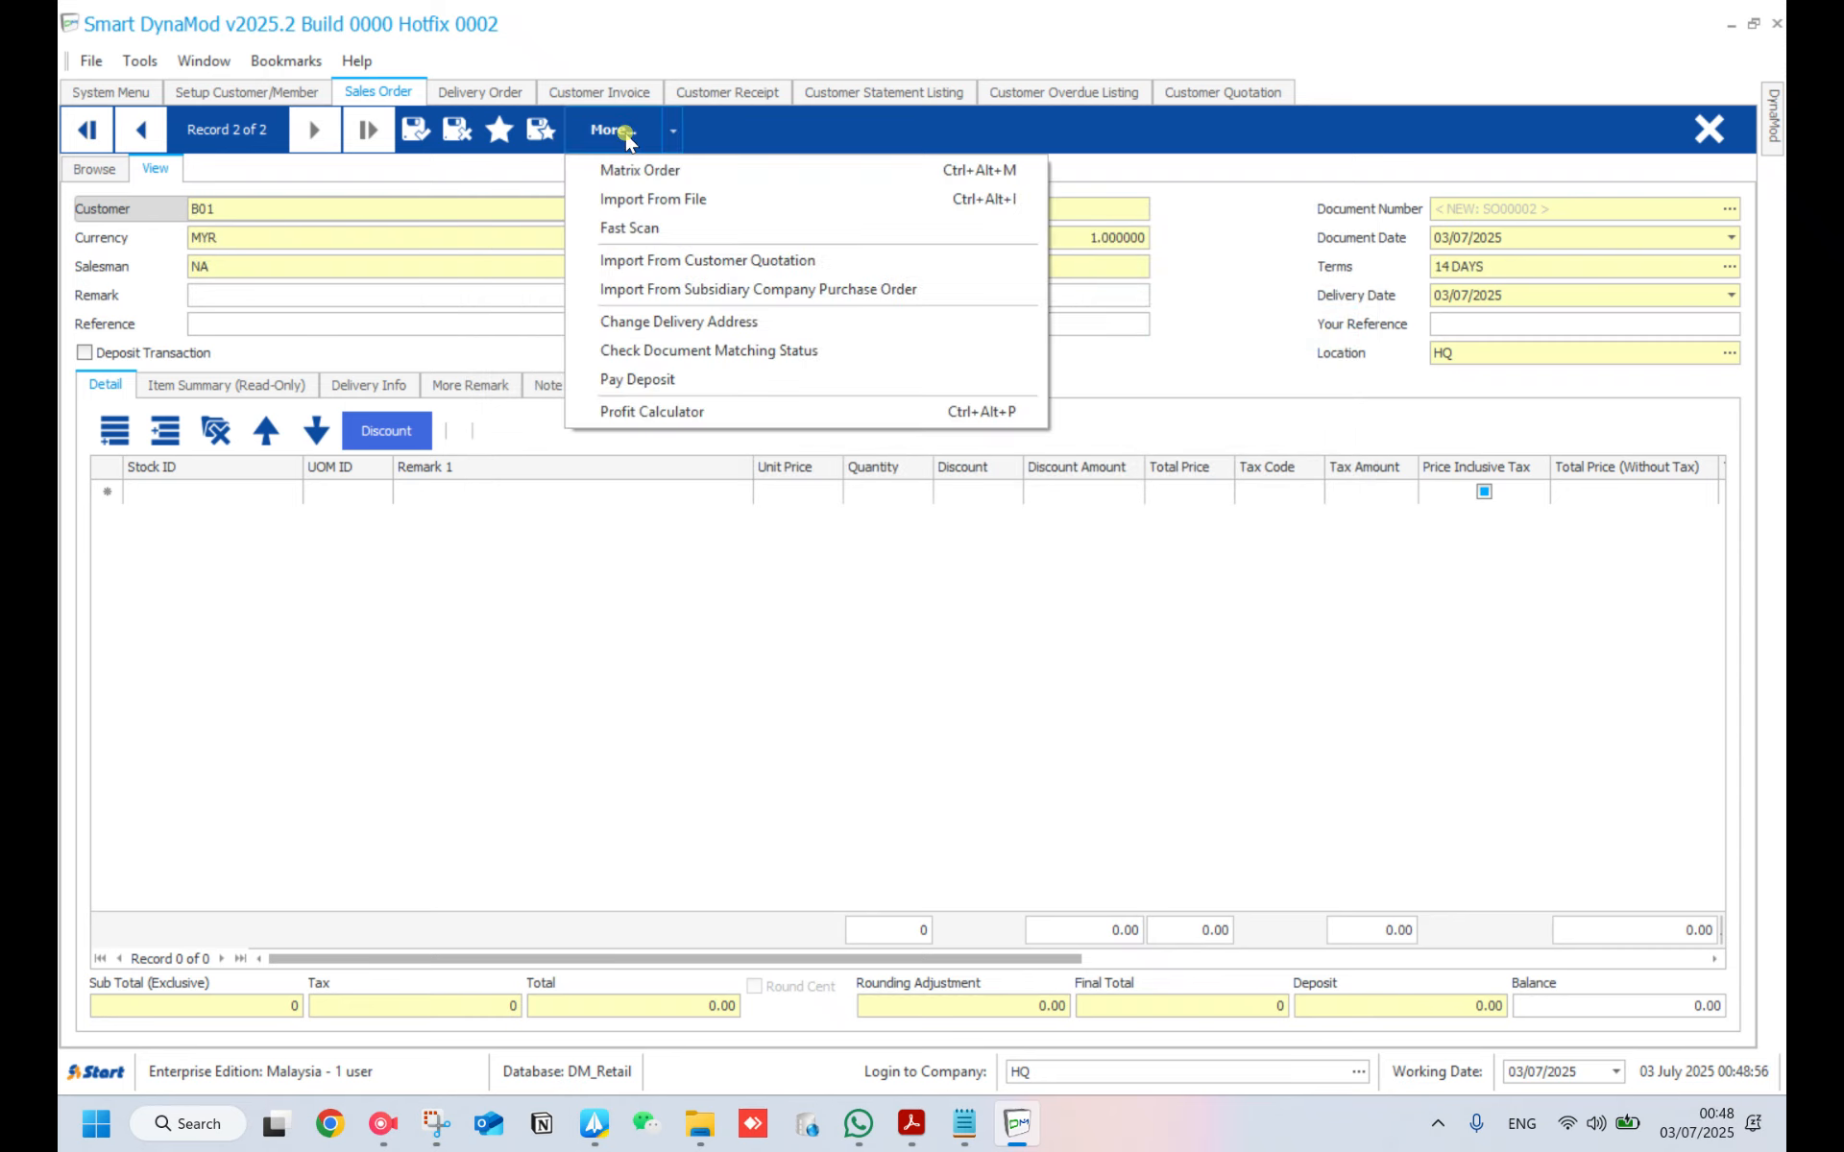
left_click(658, 261)
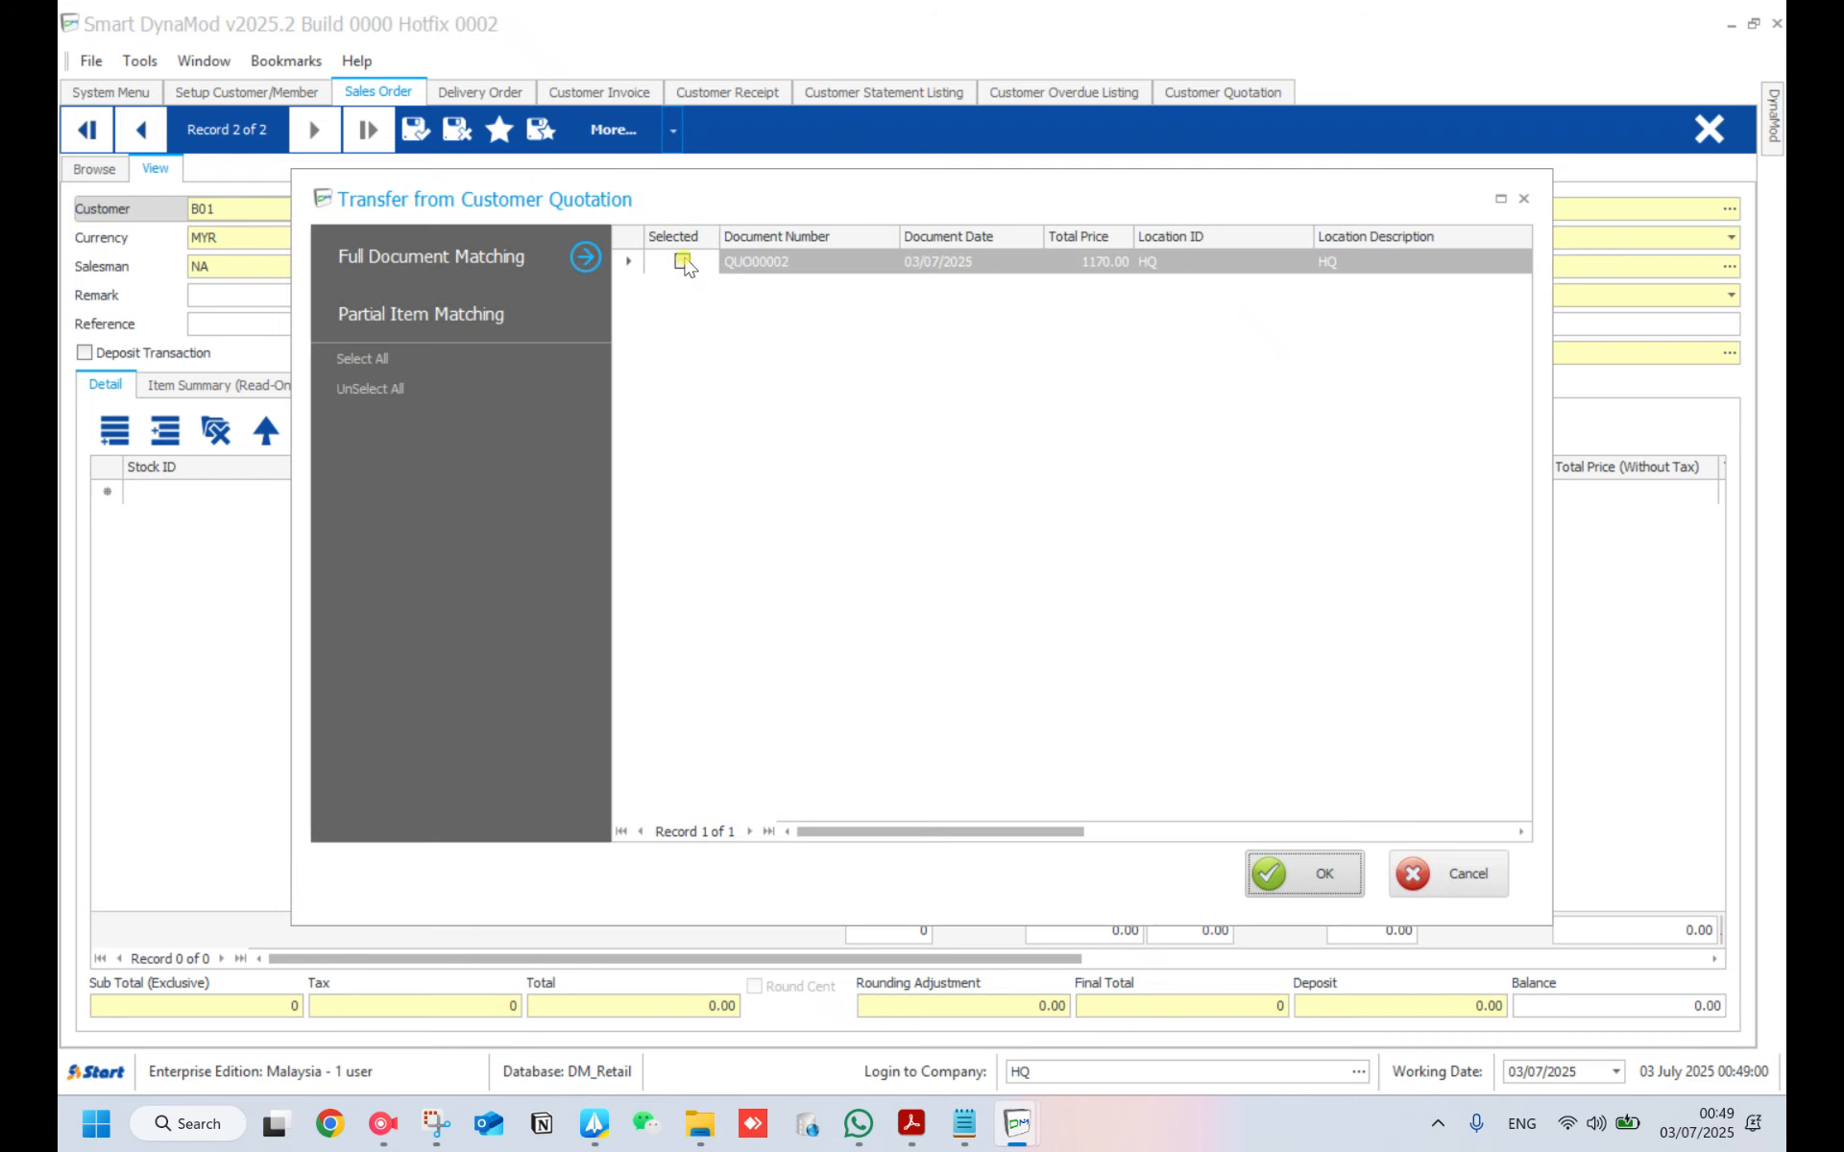
left_click(683, 261)
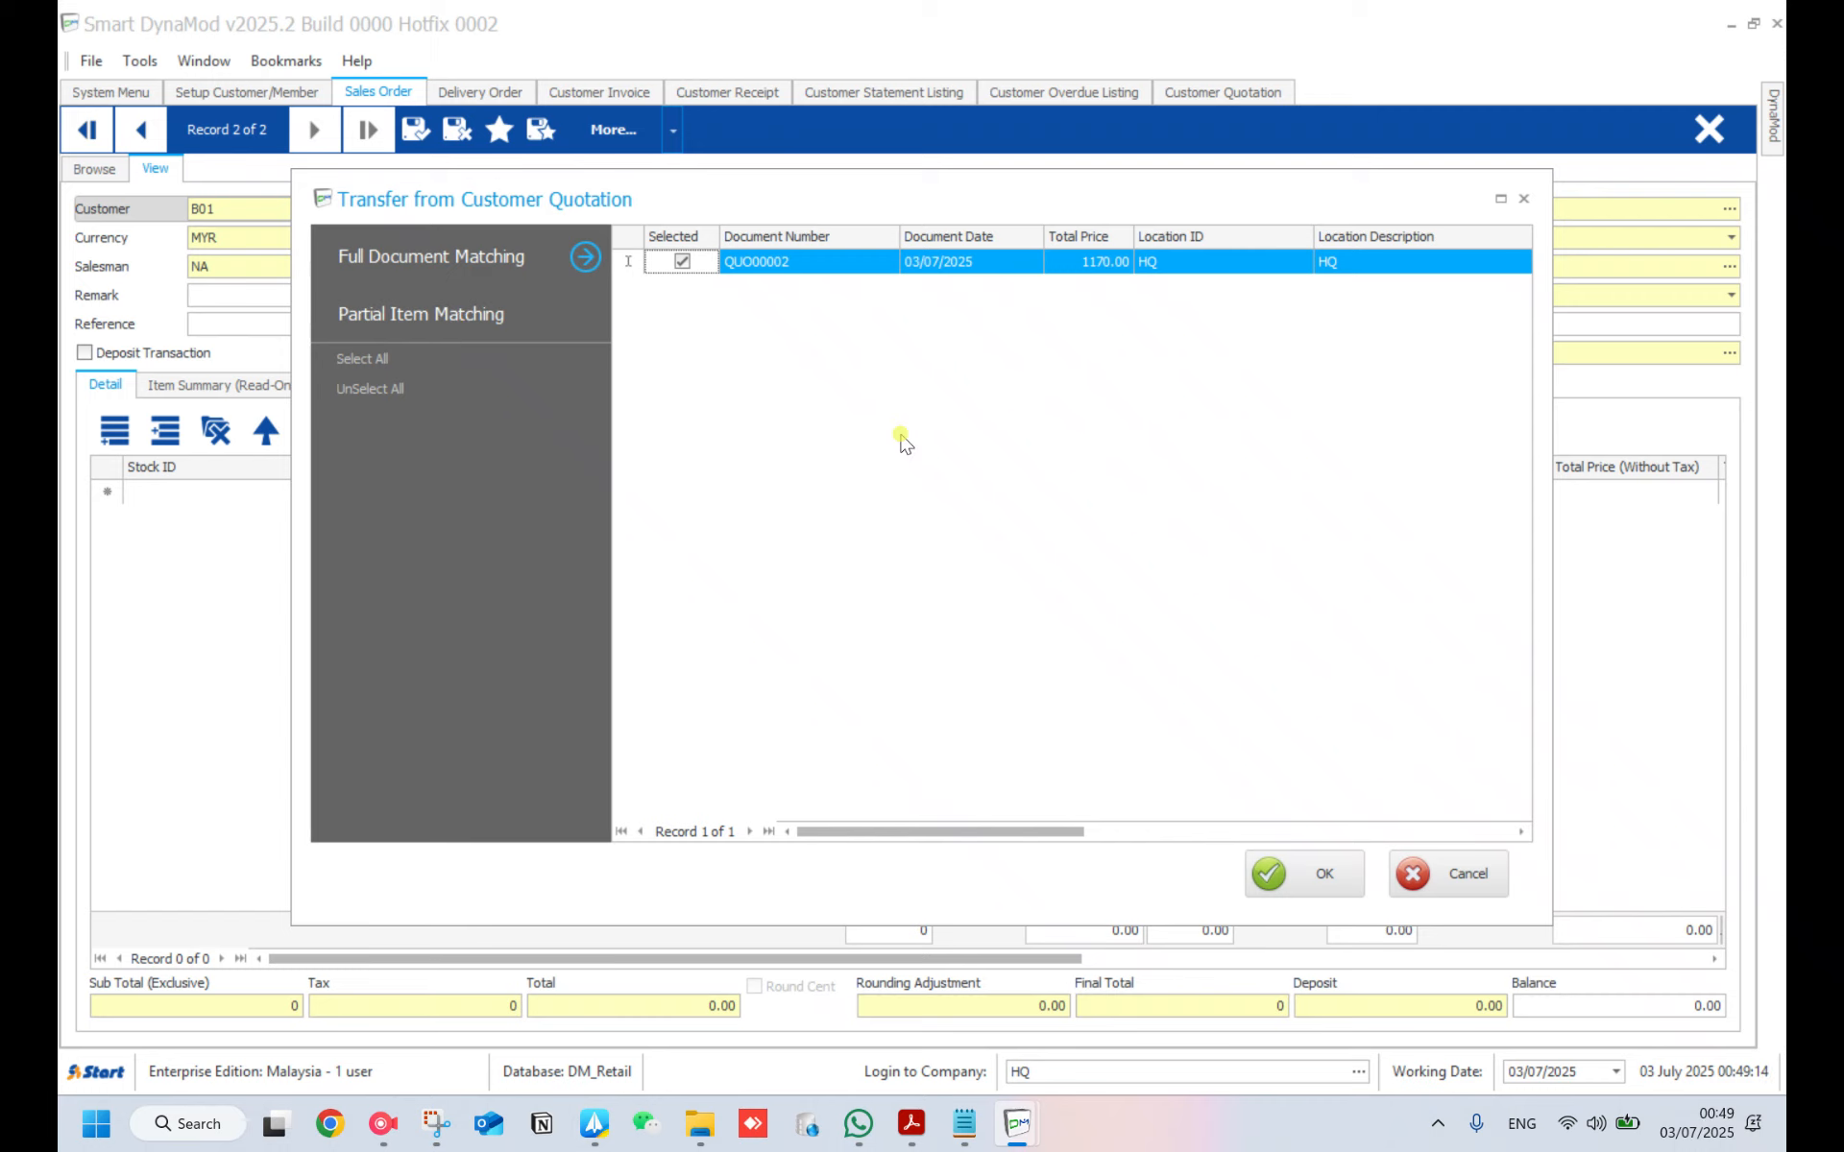
left_click(1295, 897)
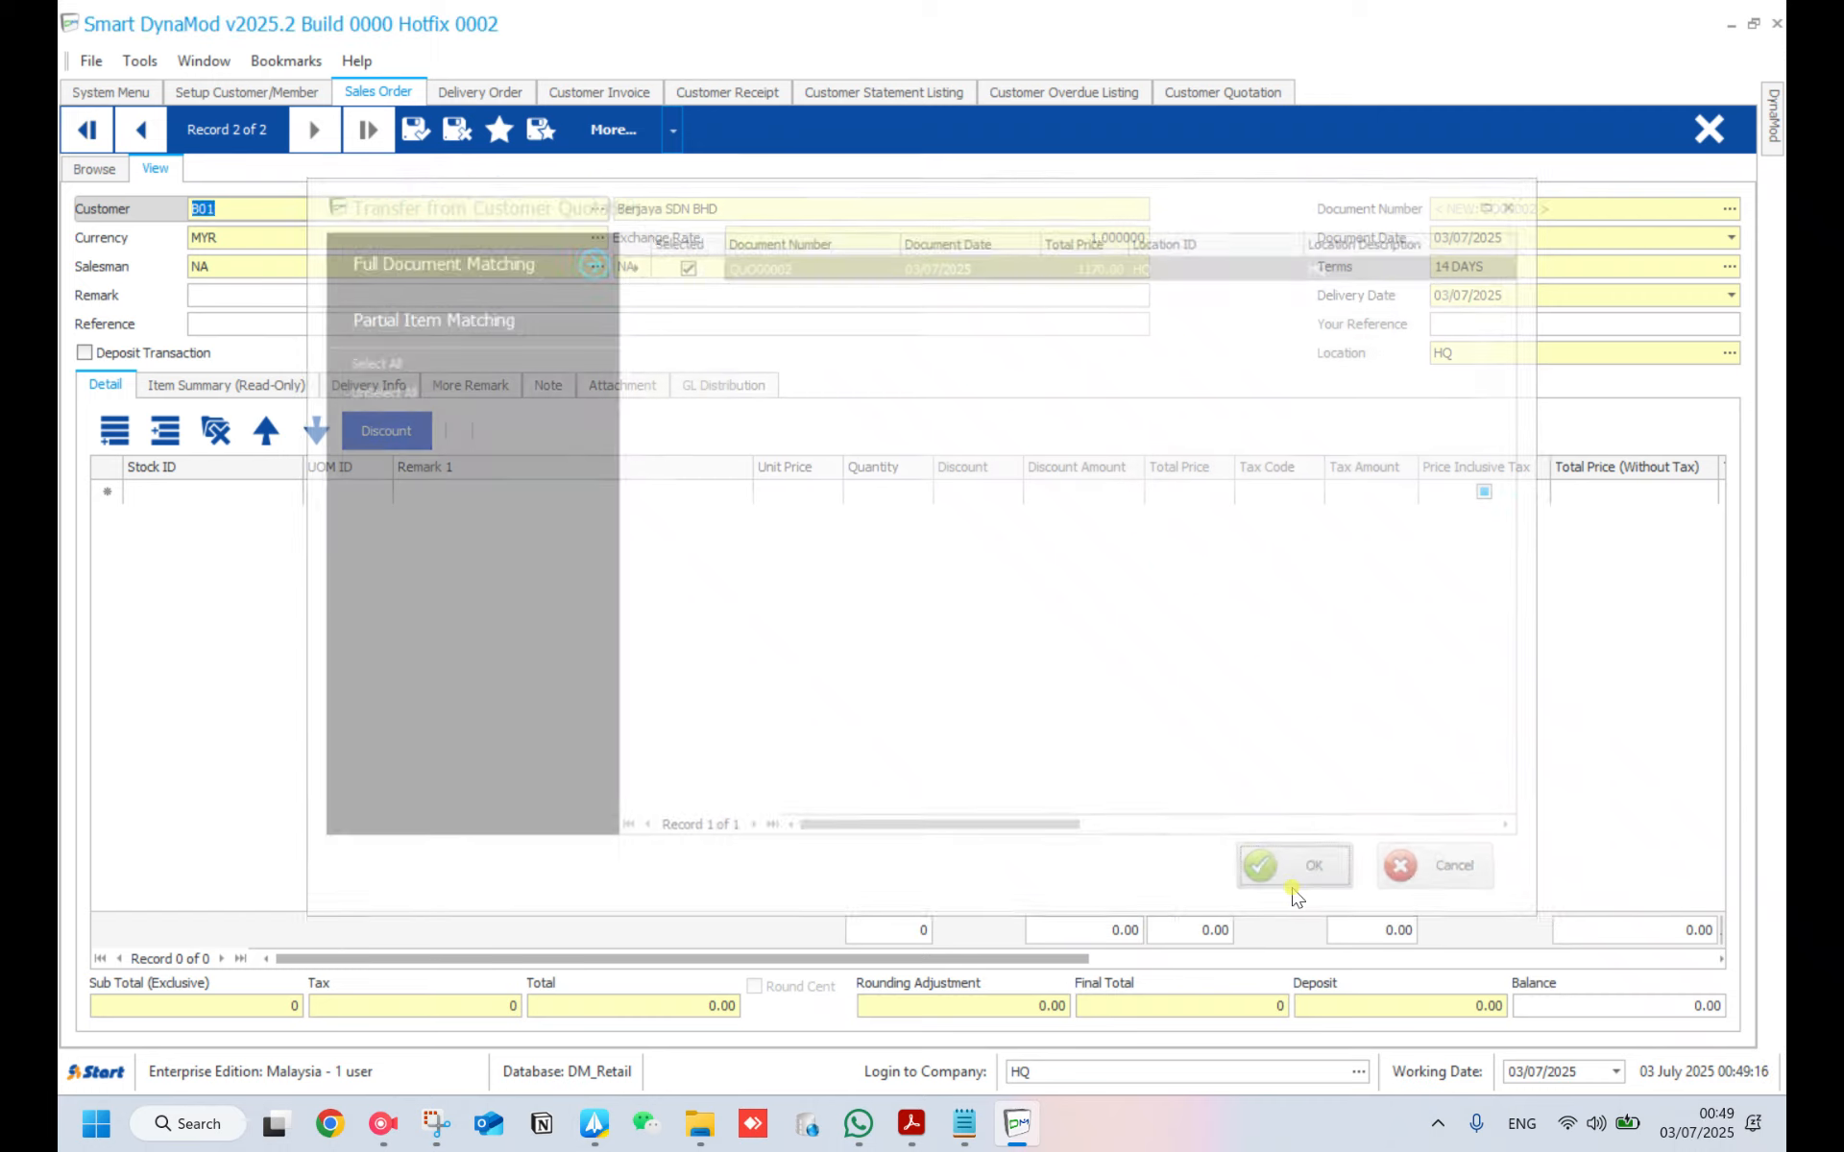
left_click(431, 121)
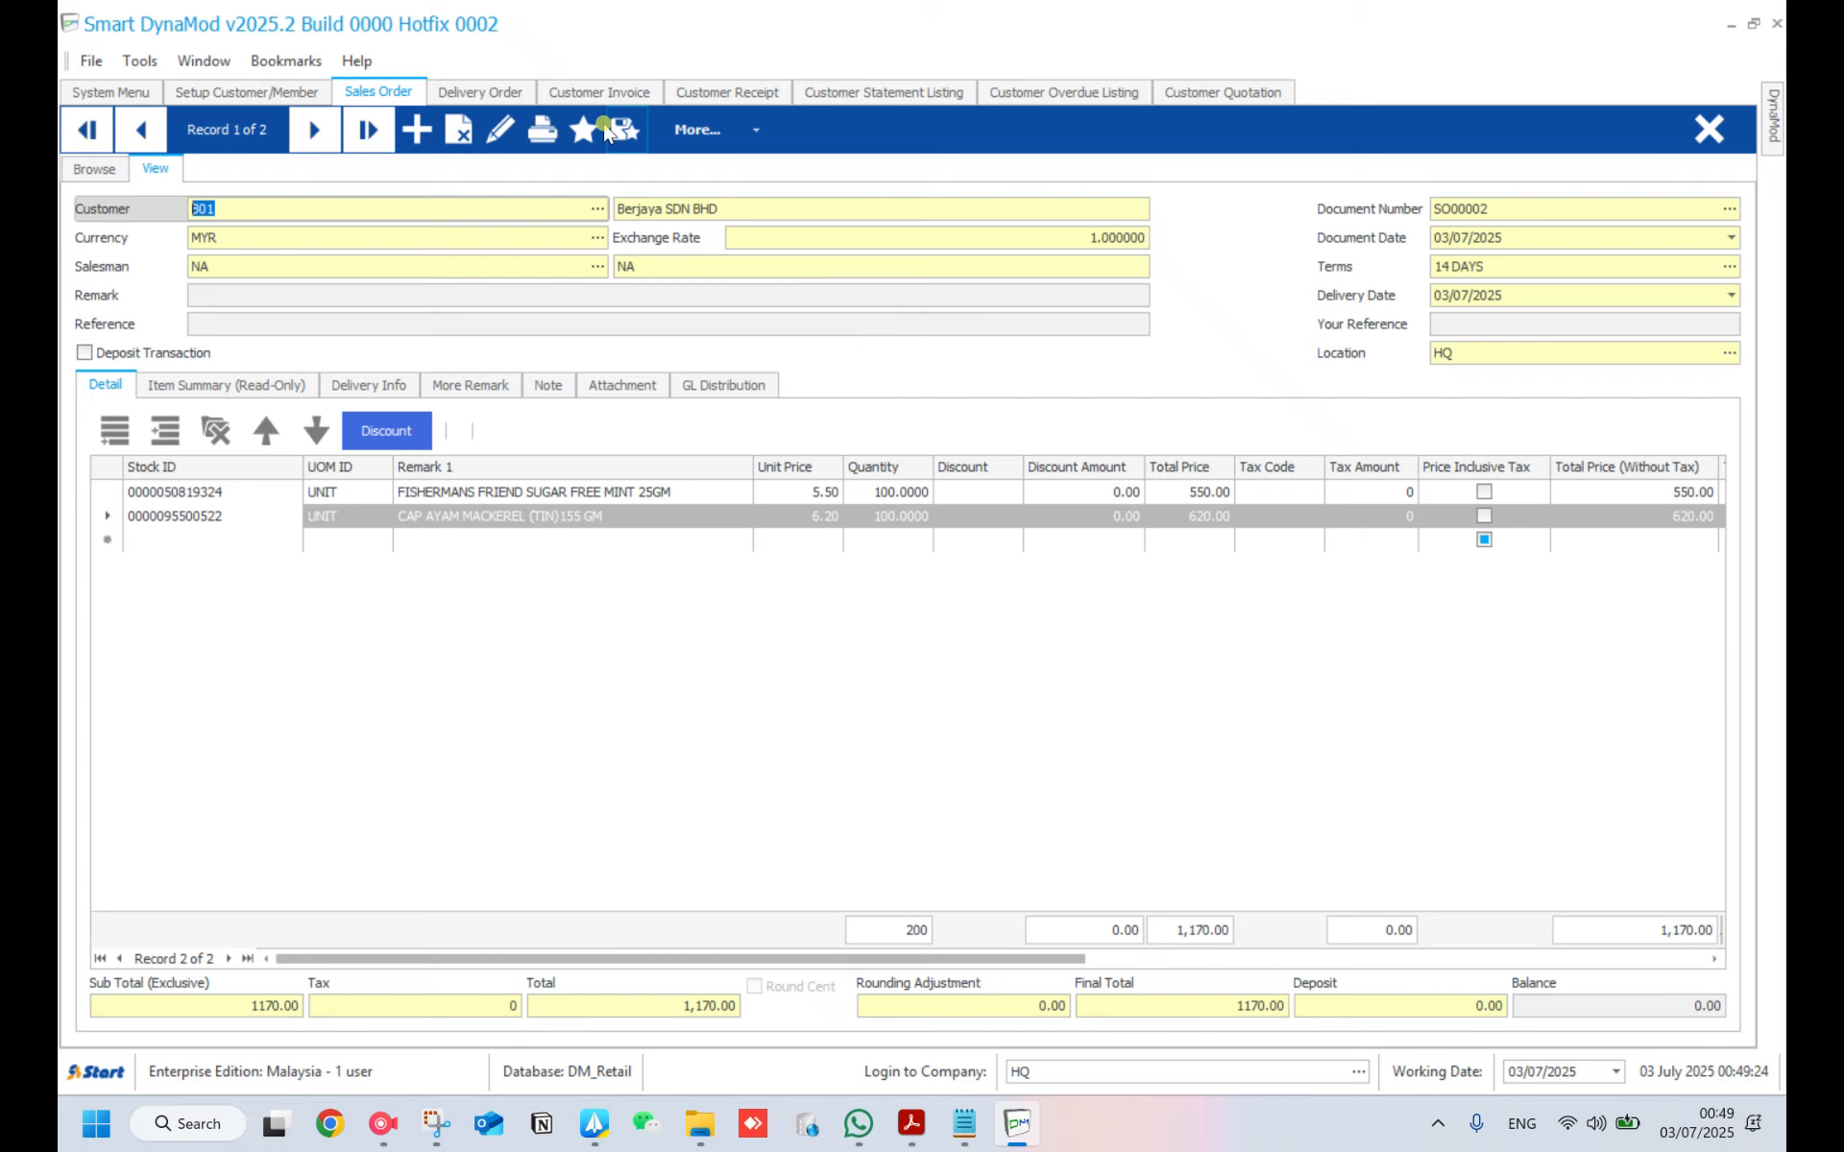
- Preview the saved sales order in the Sales Order (A4) format, and close the report viewer and print dialog
left_click(544, 132)
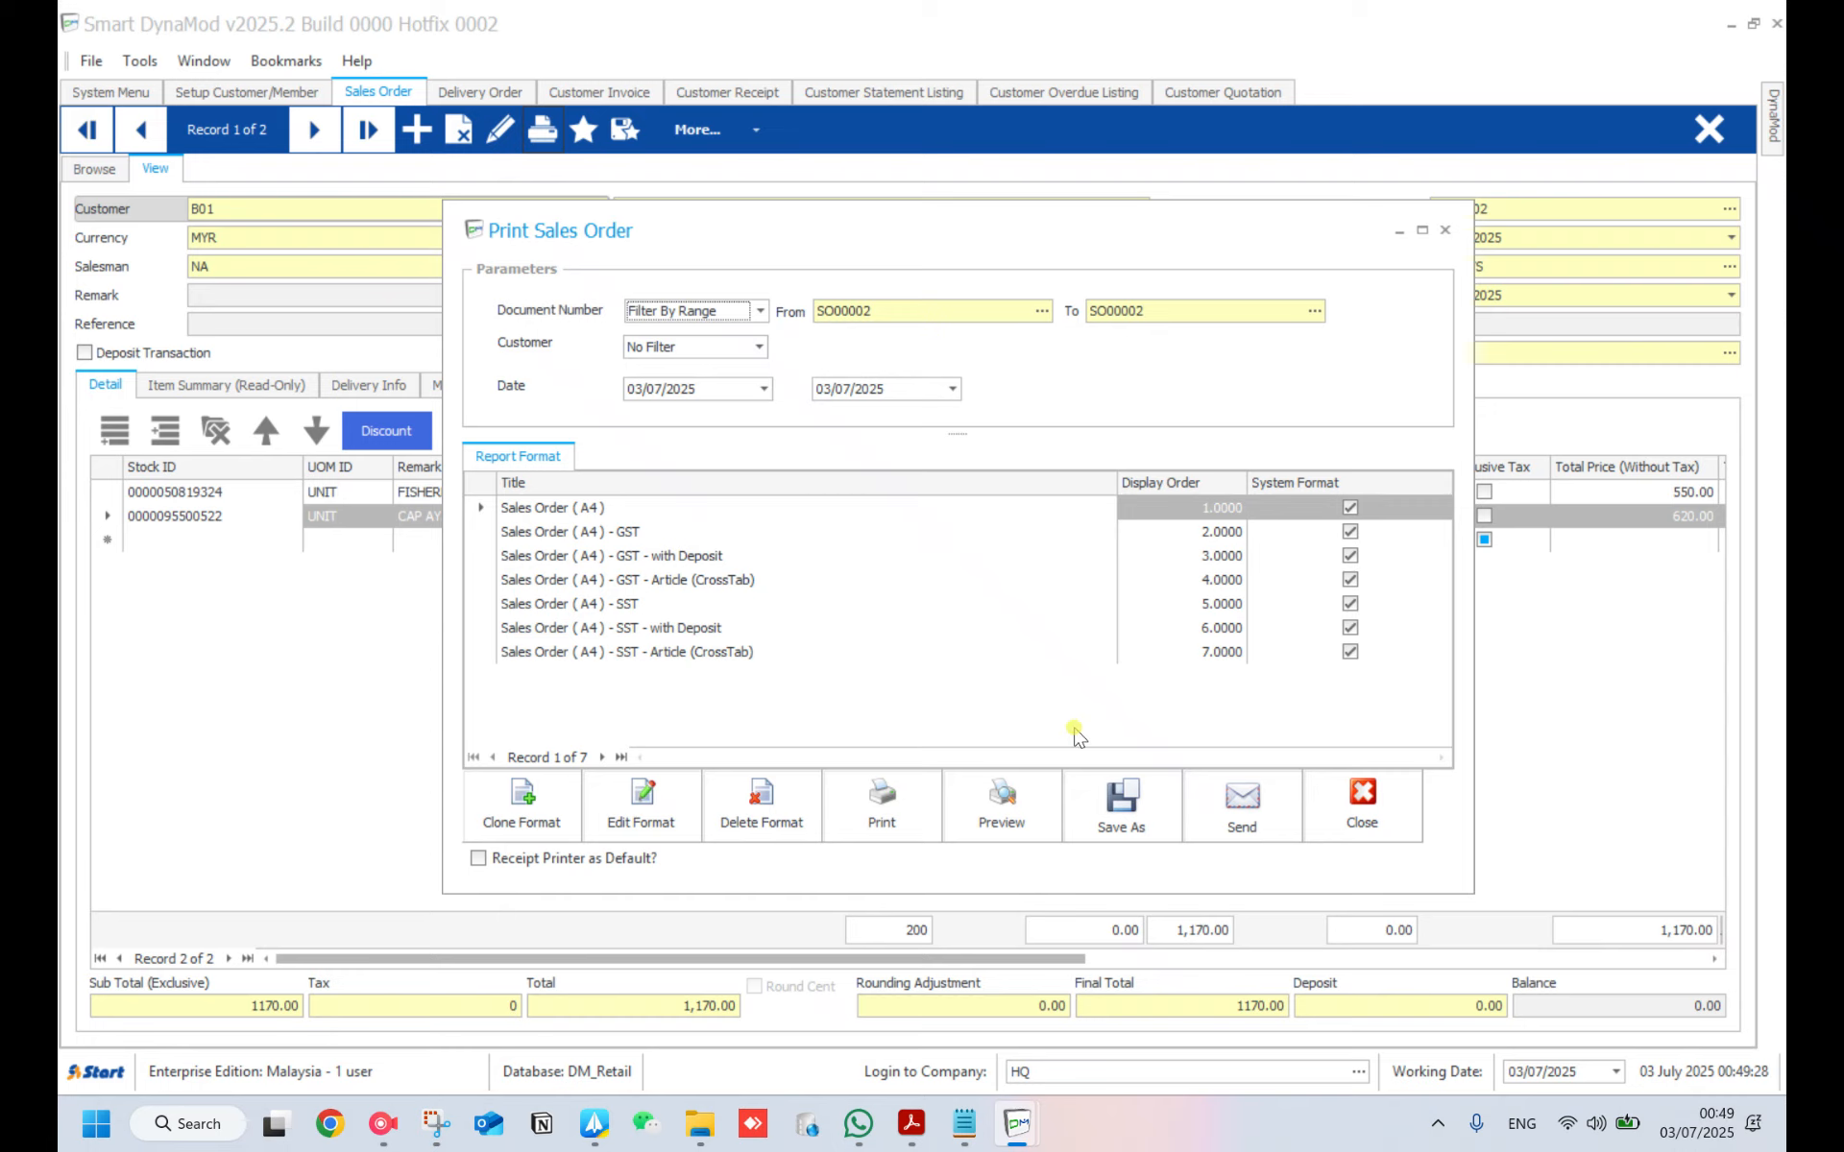
left_click(1013, 813)
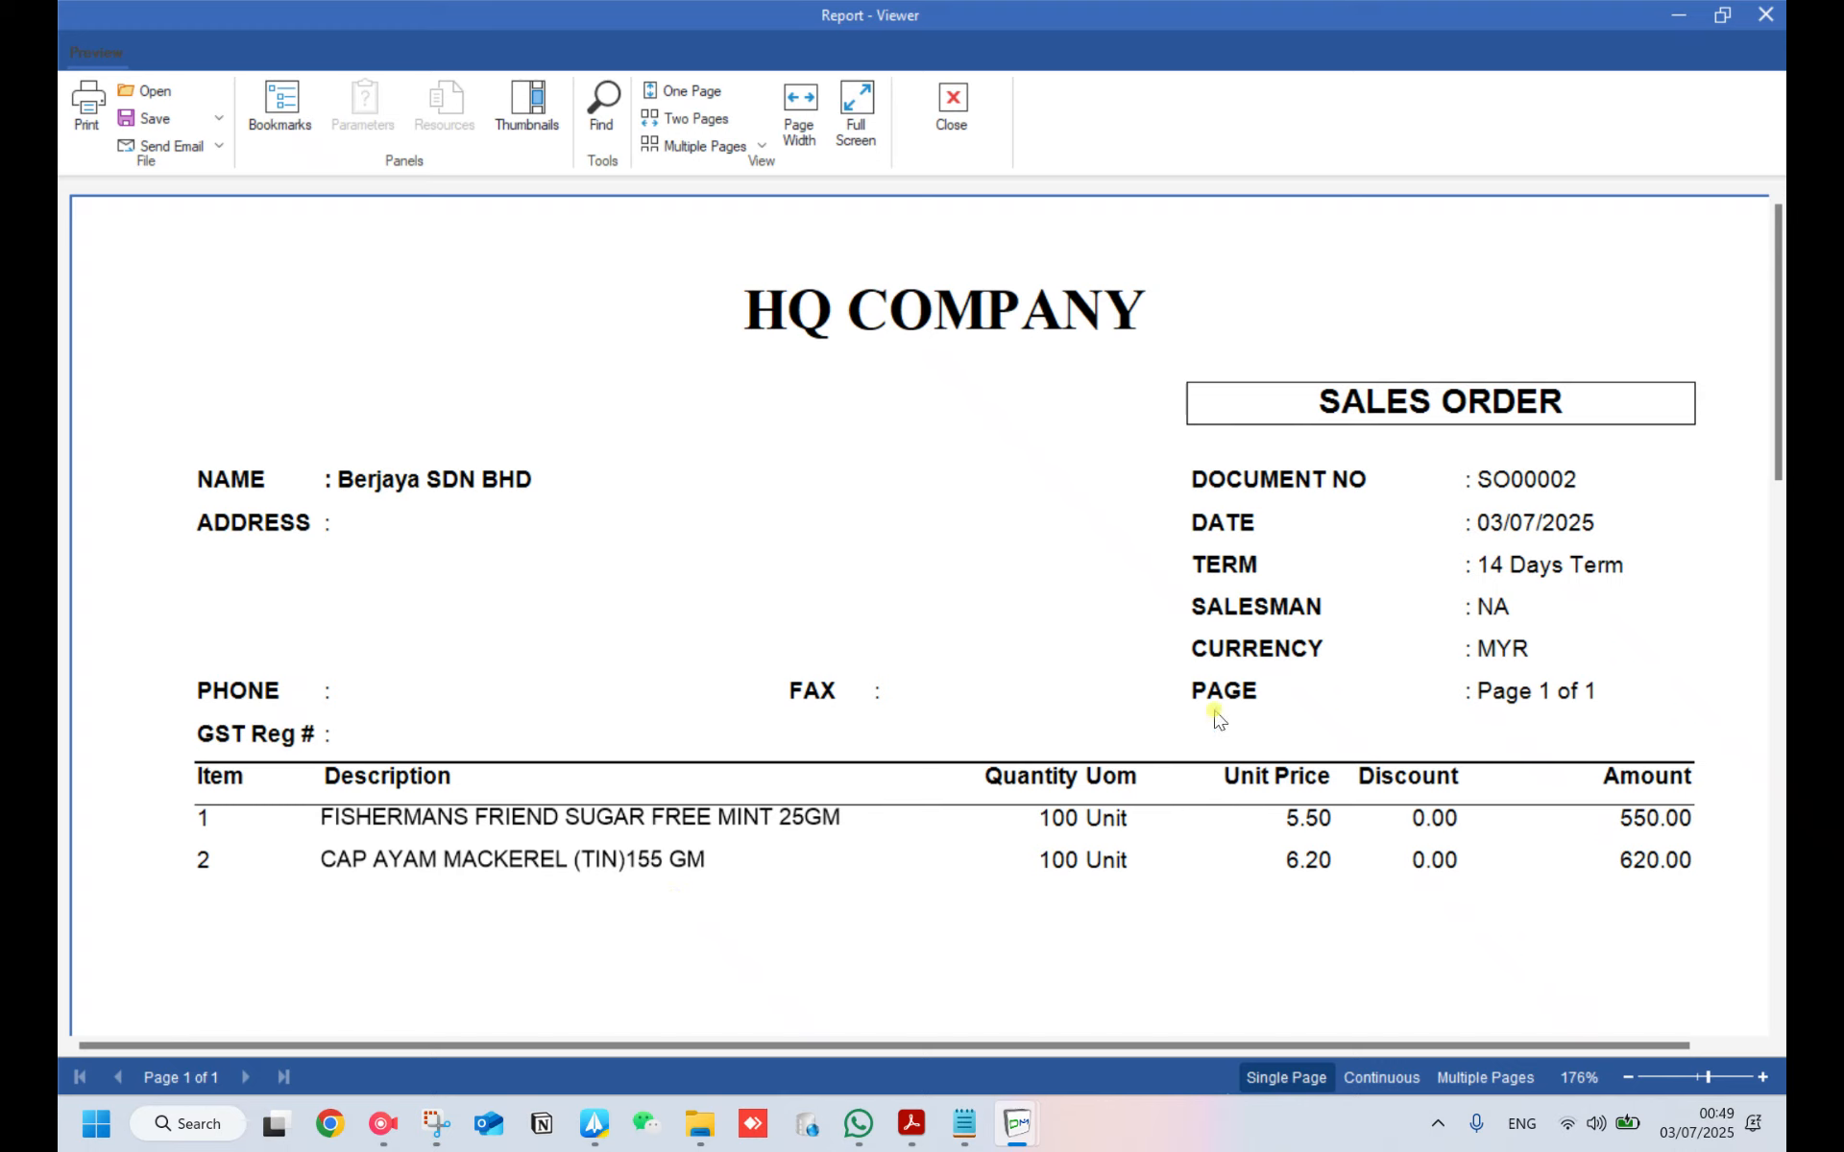
left_click(951, 110)
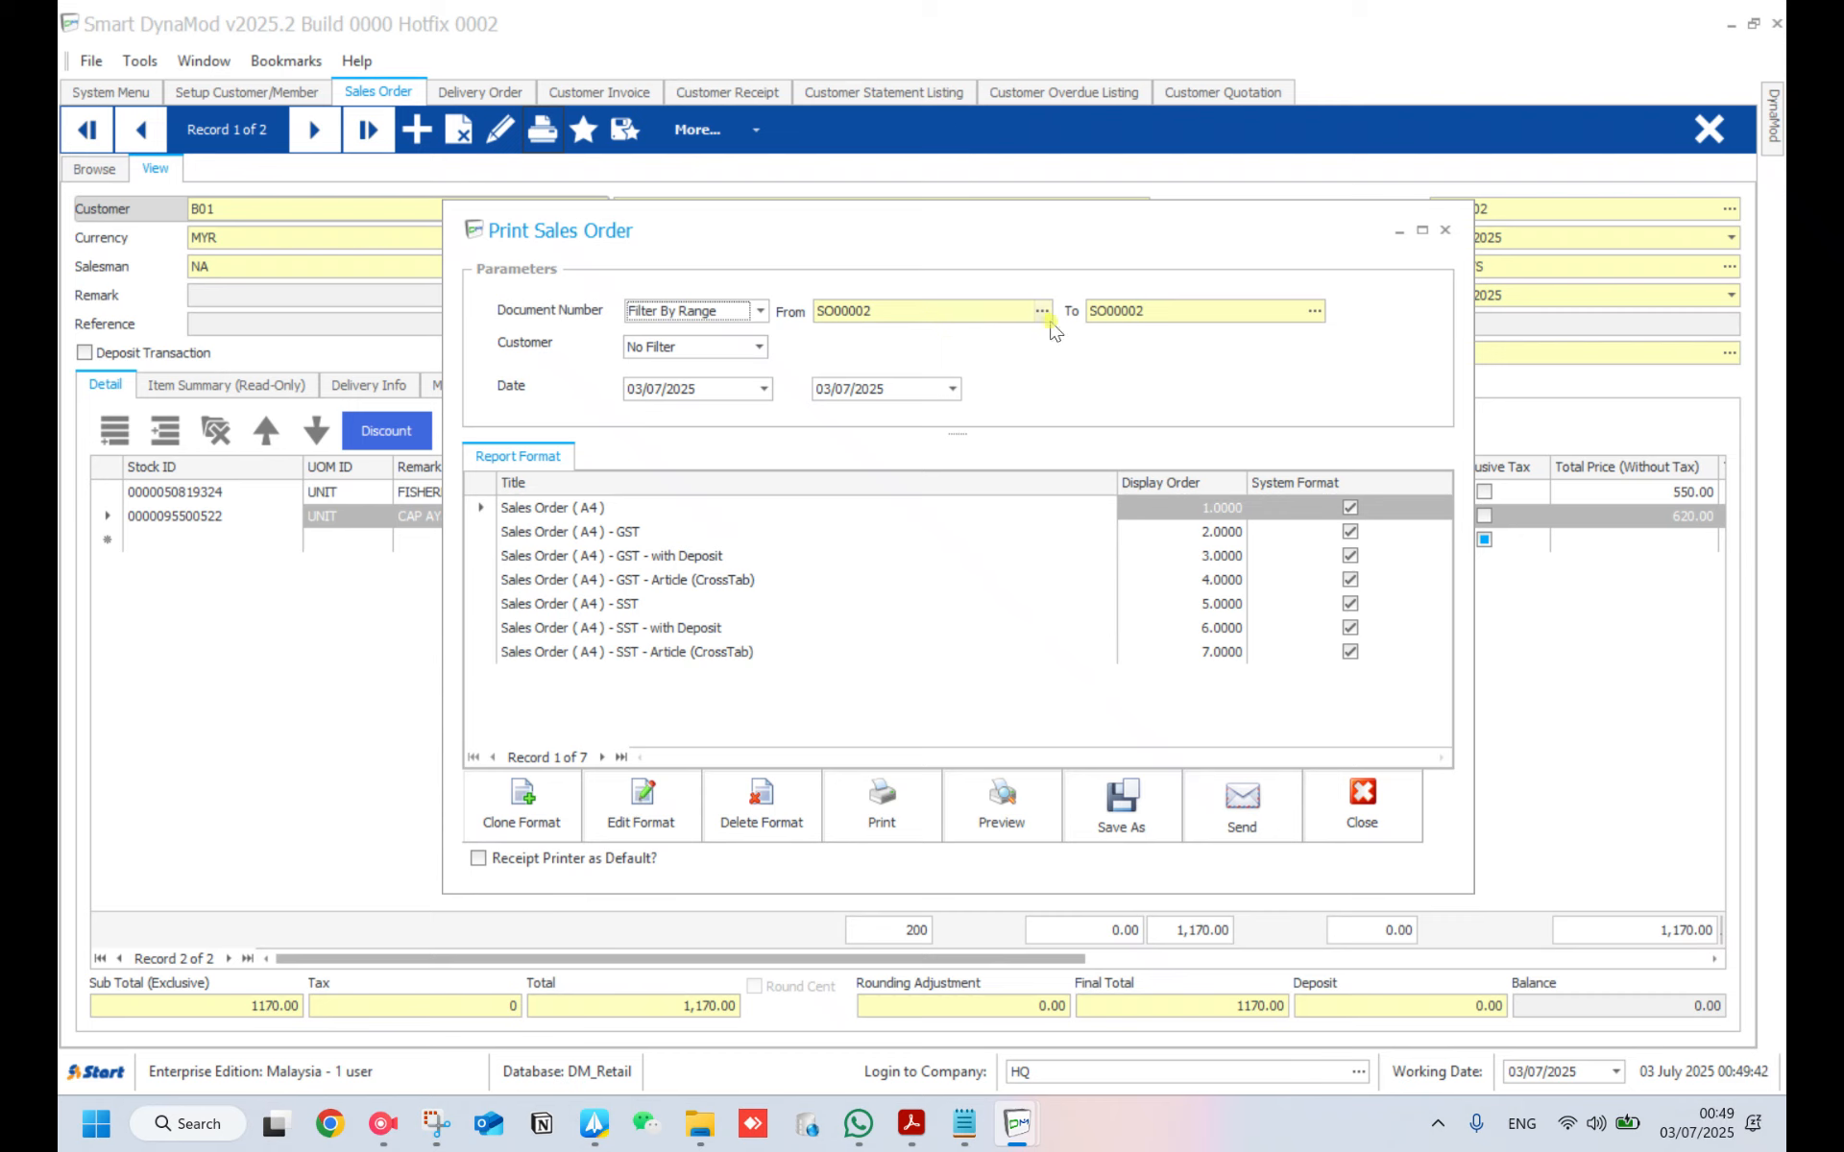
left_click(1445, 231)
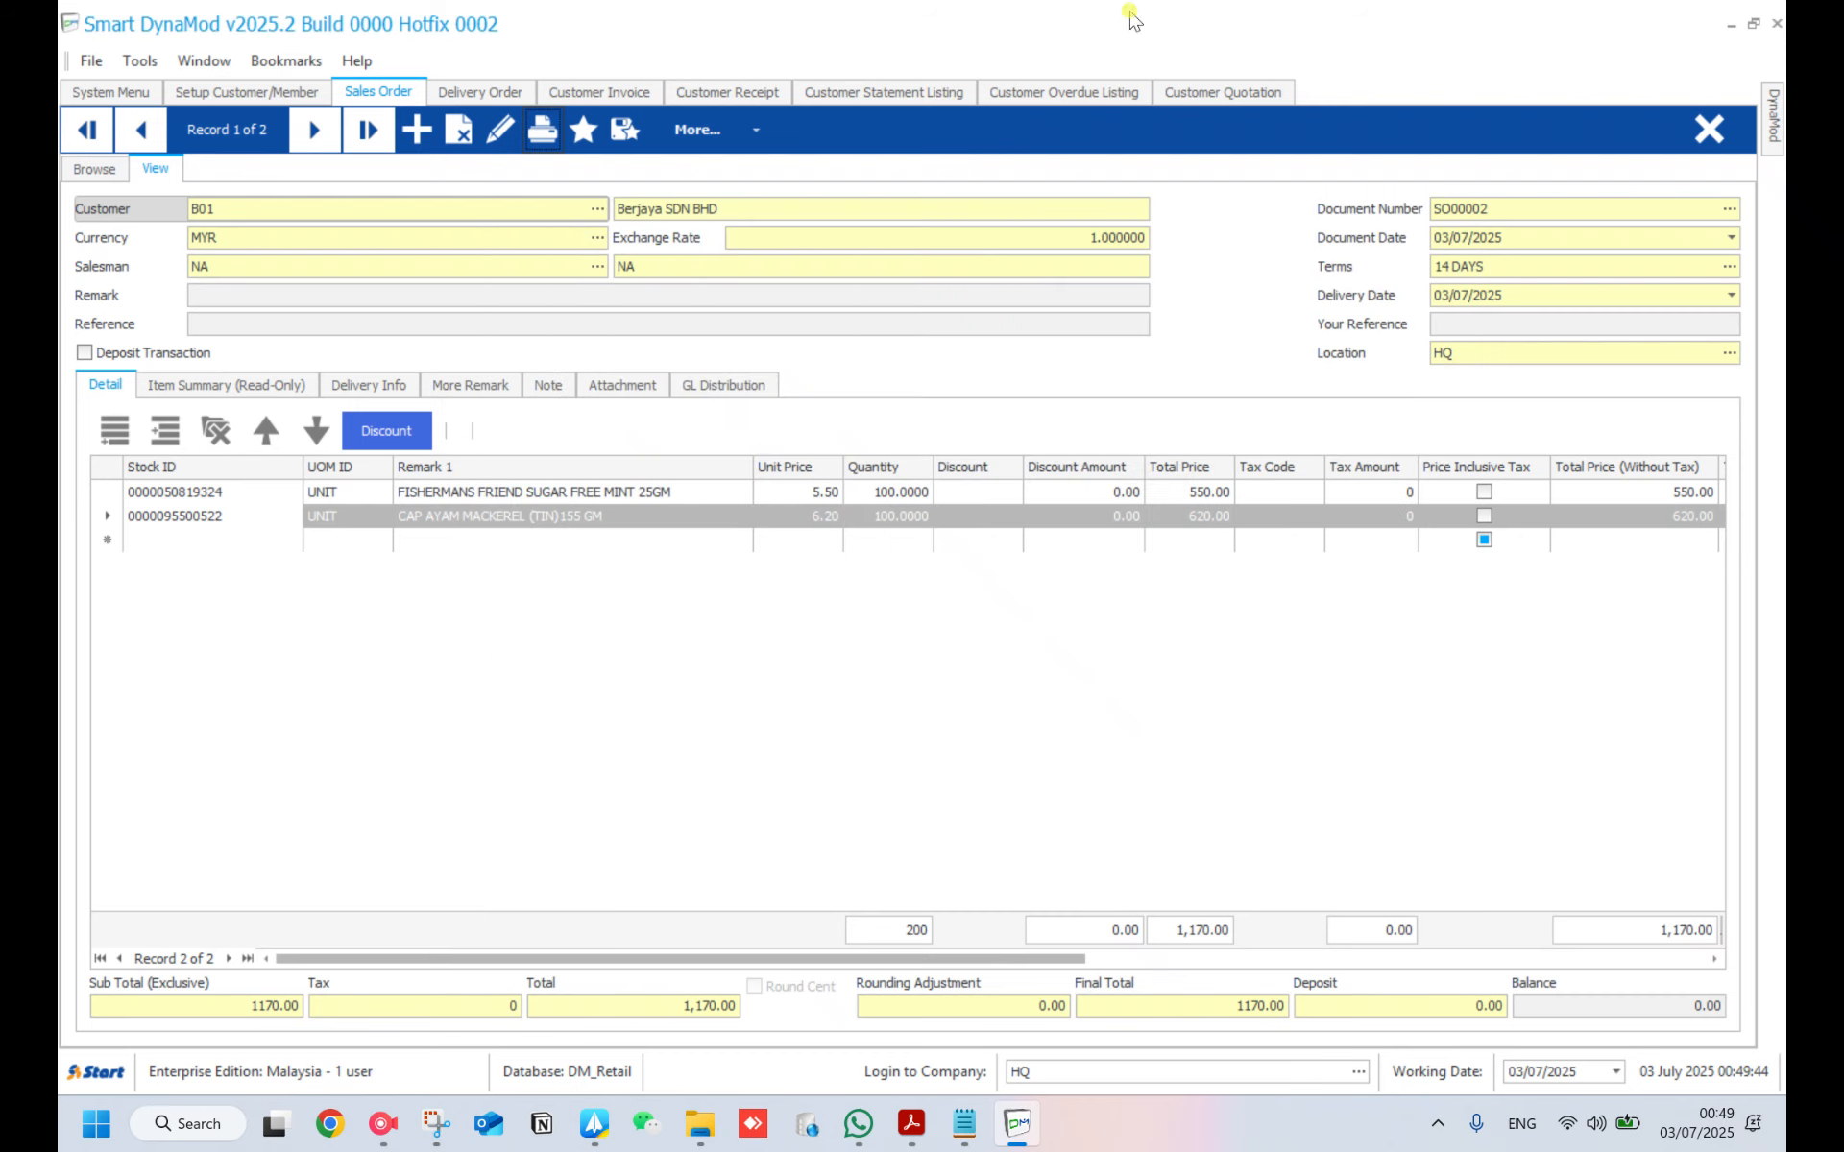
- Start a new delivery order and select Berjaya SDN BHD (B01) as its customer
left_click(492, 96)
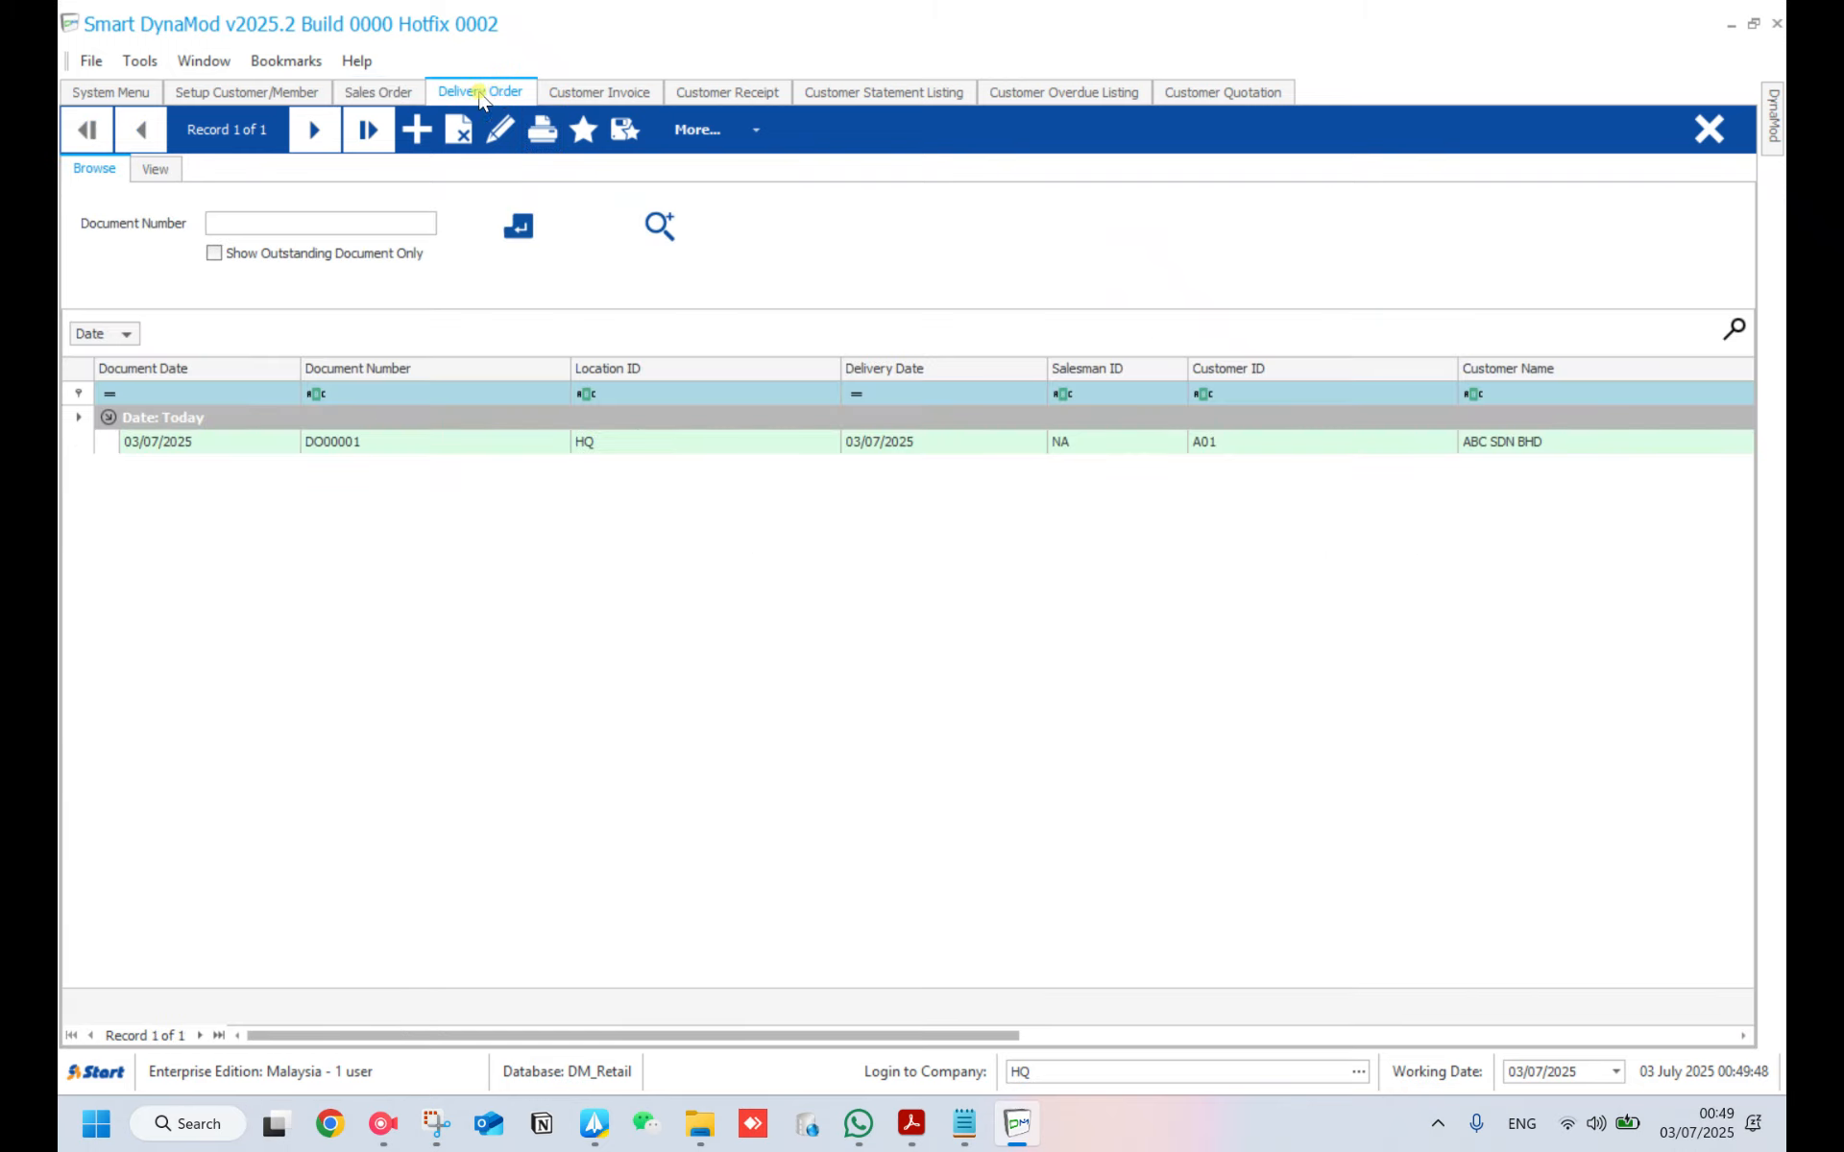
left_click(417, 129)
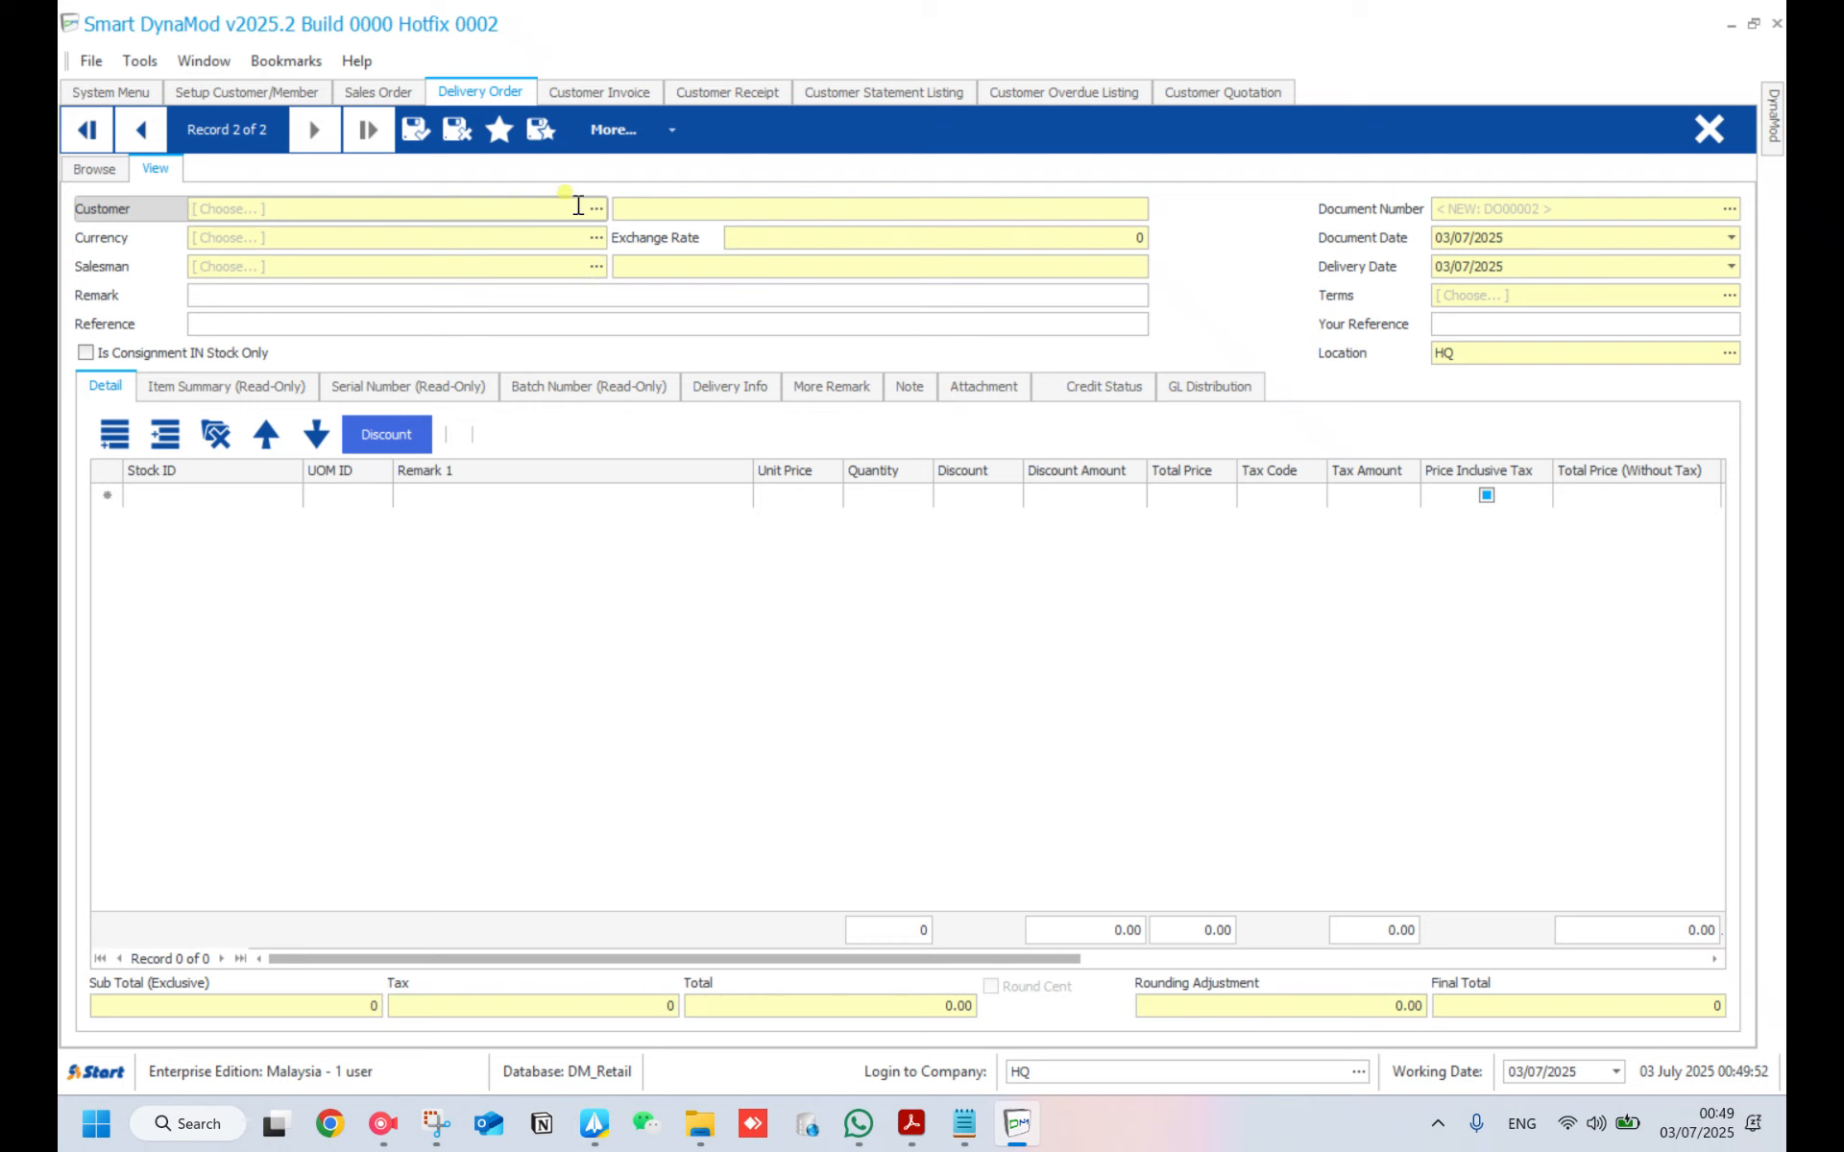
left_click(593, 210)
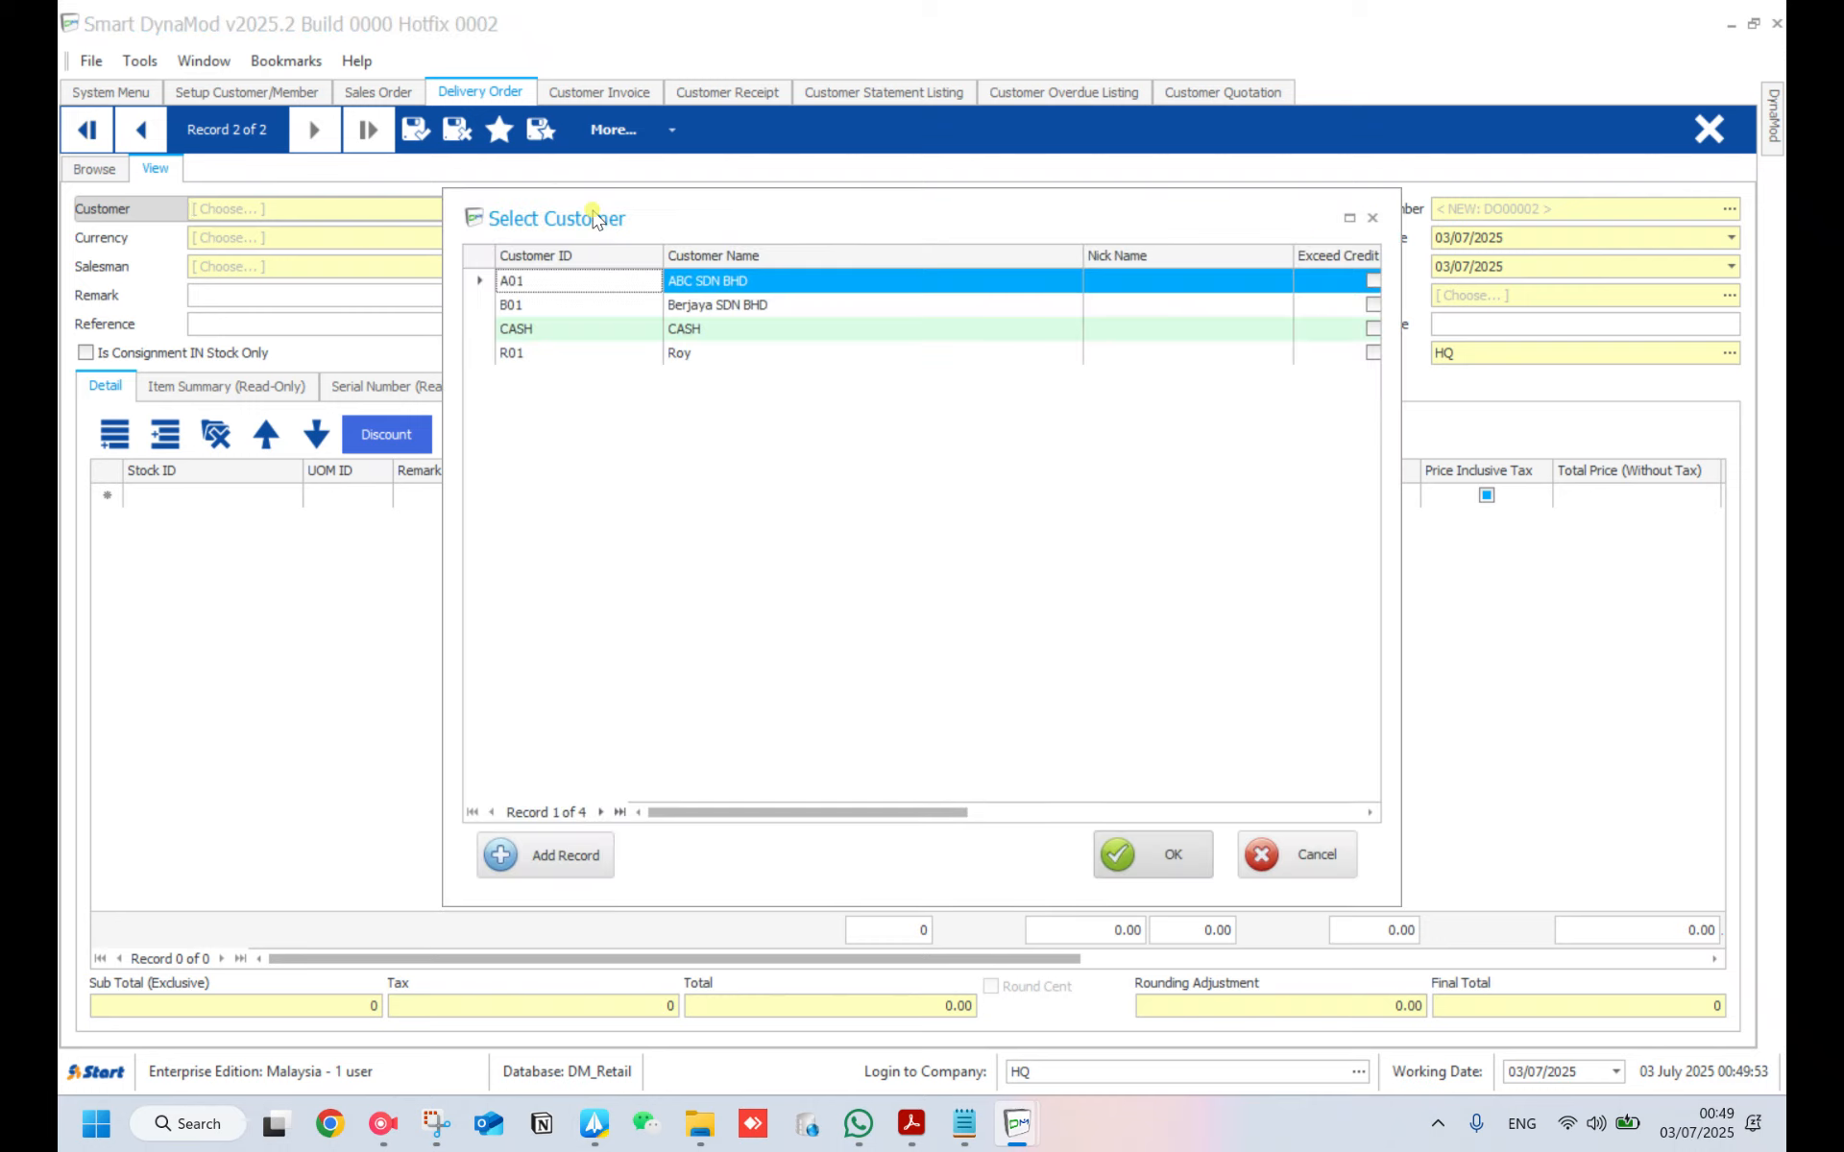
double_click(555, 305)
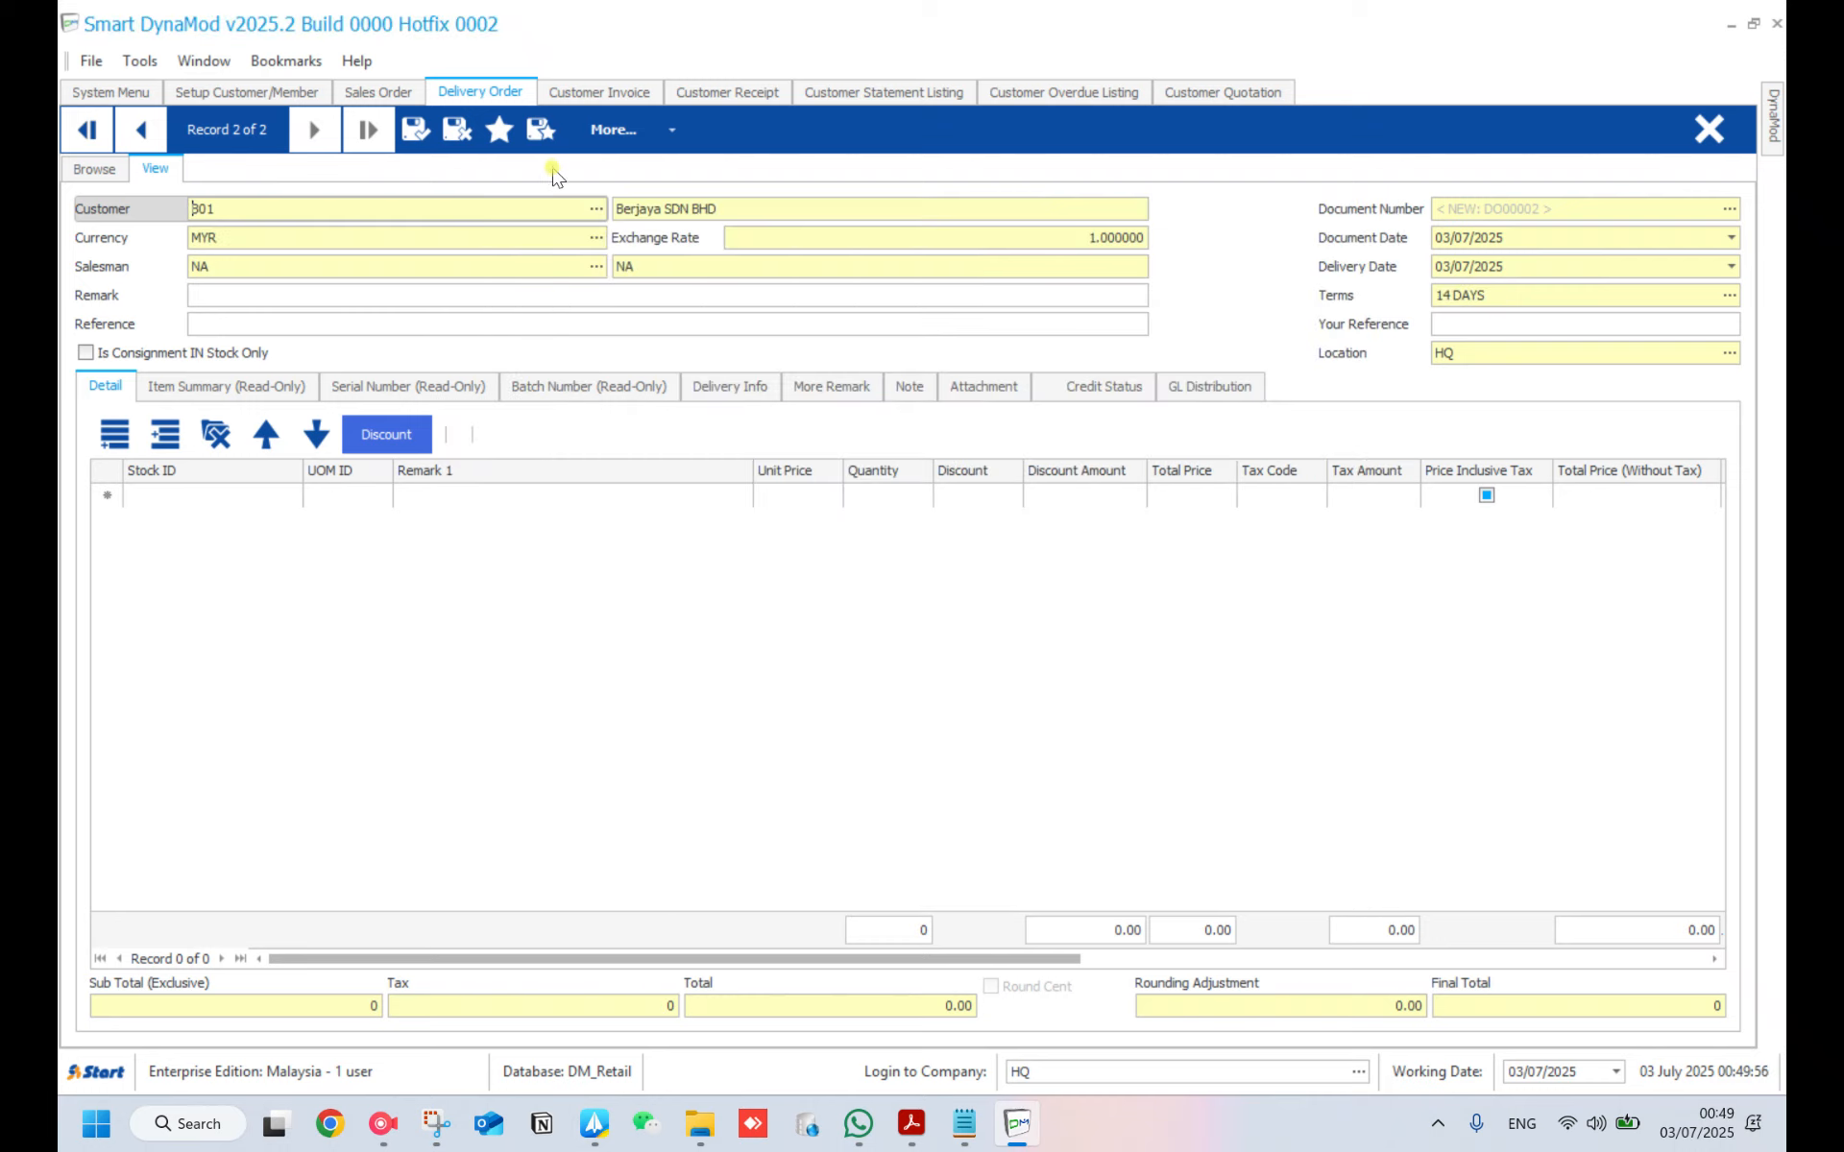
- Import the customer's sales order into the delivery order with full document matching, and save the delivery order
left_click(615, 130)
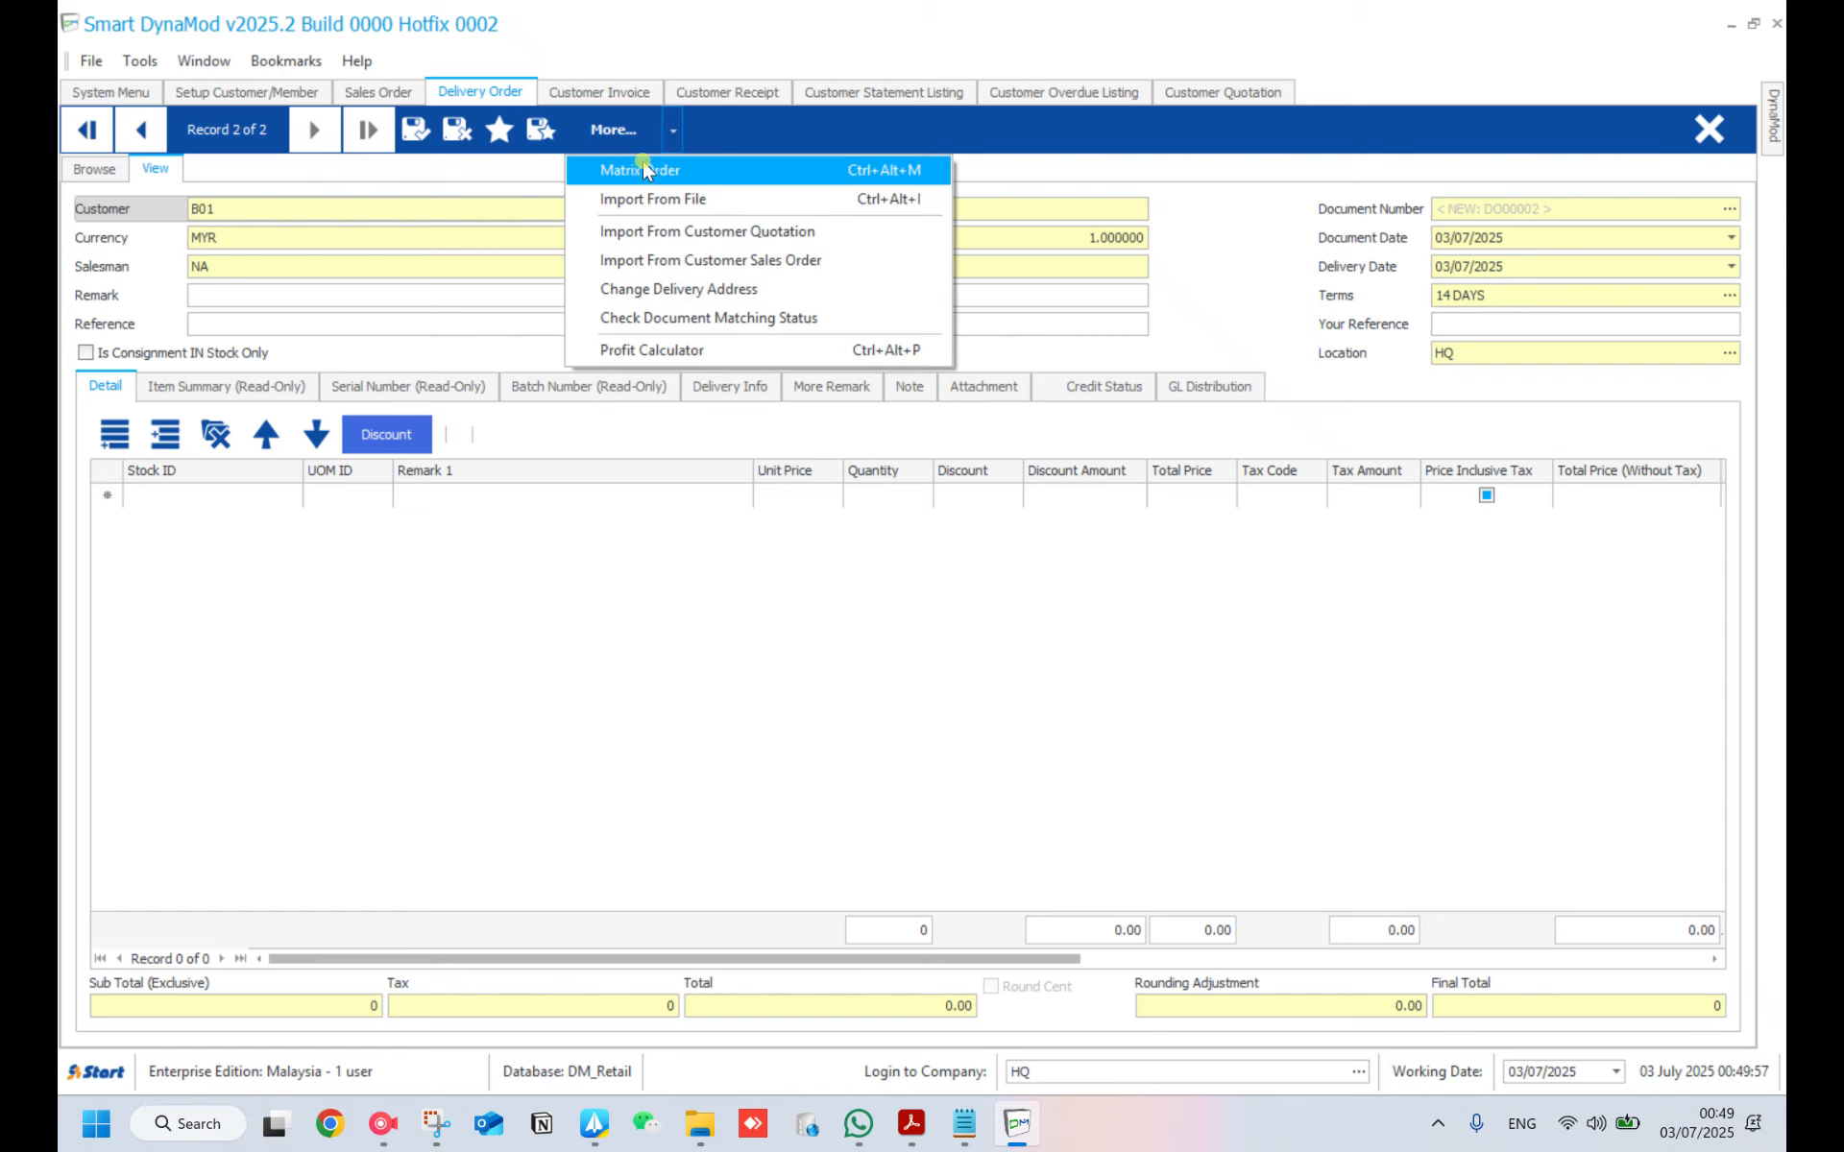
left_click(670, 262)
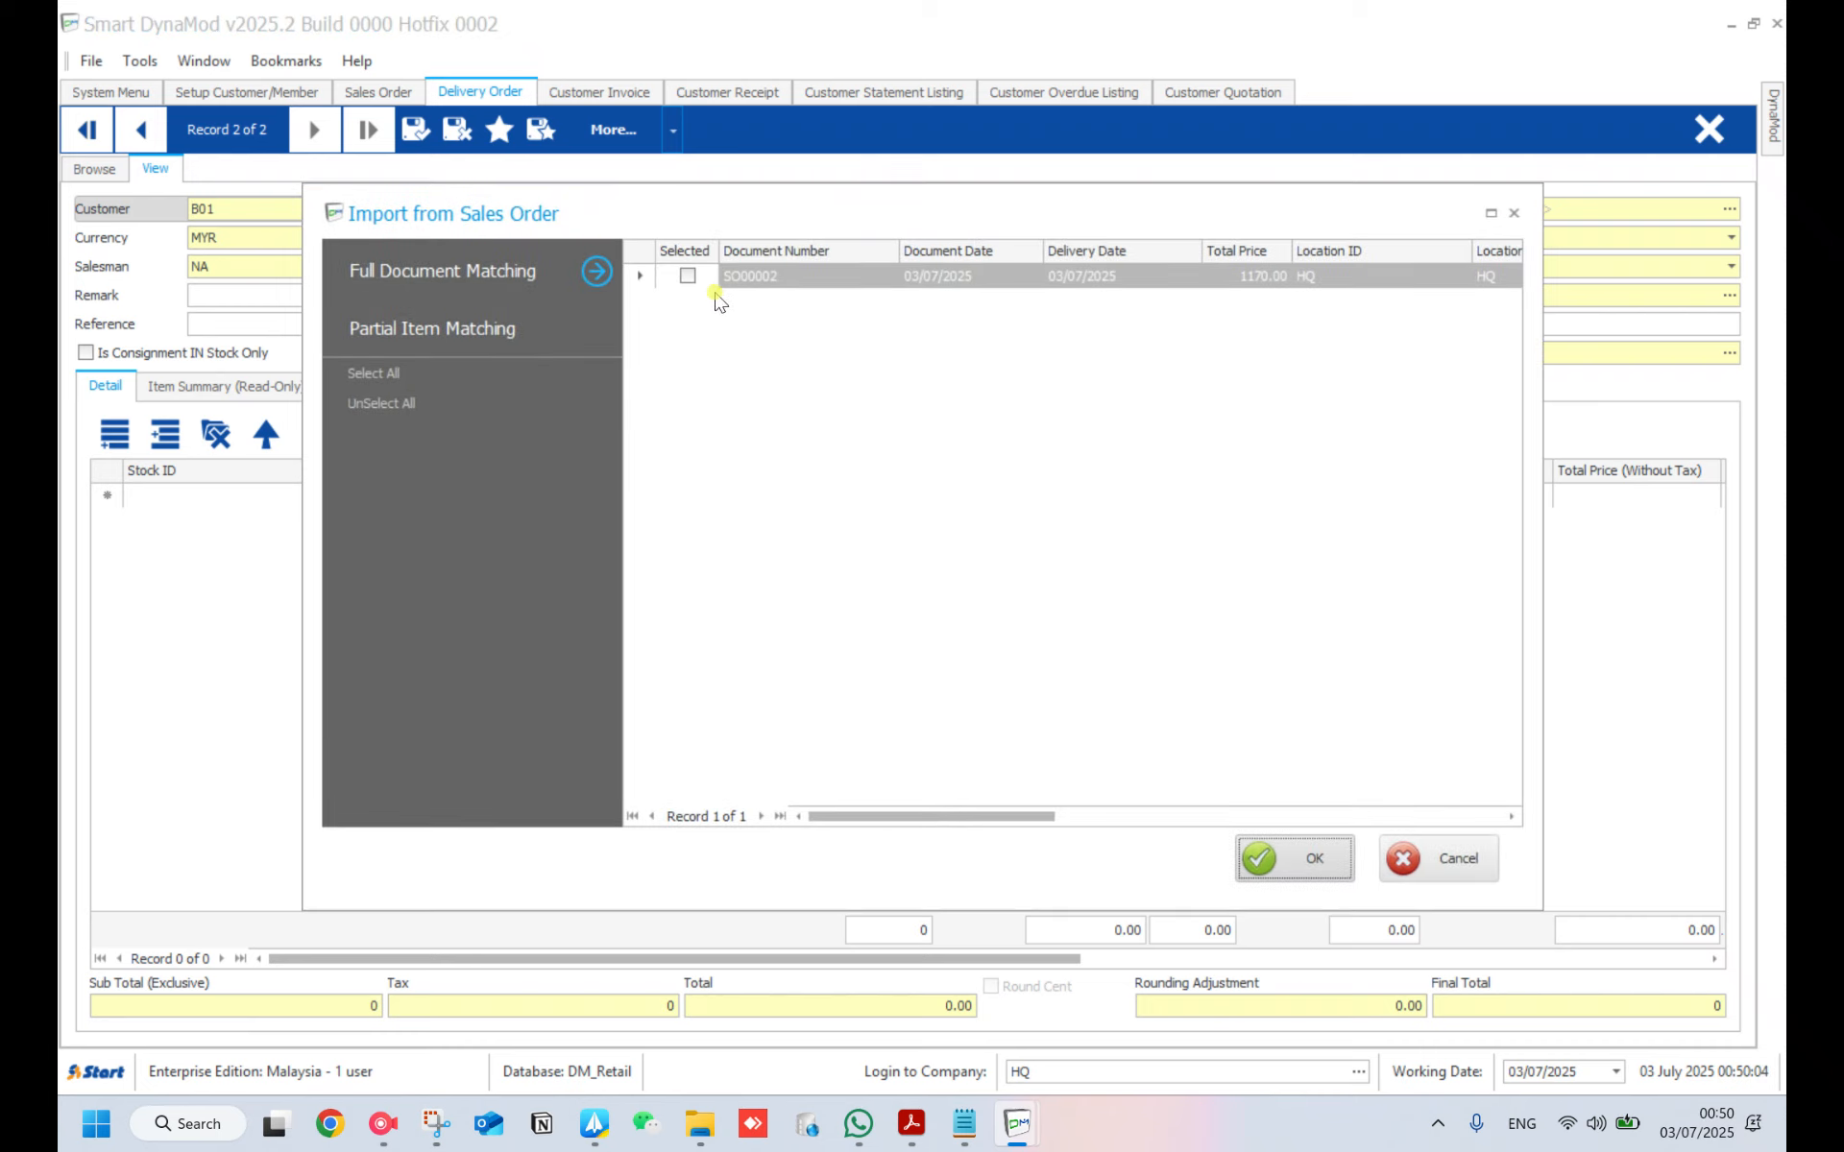
left_click(689, 278)
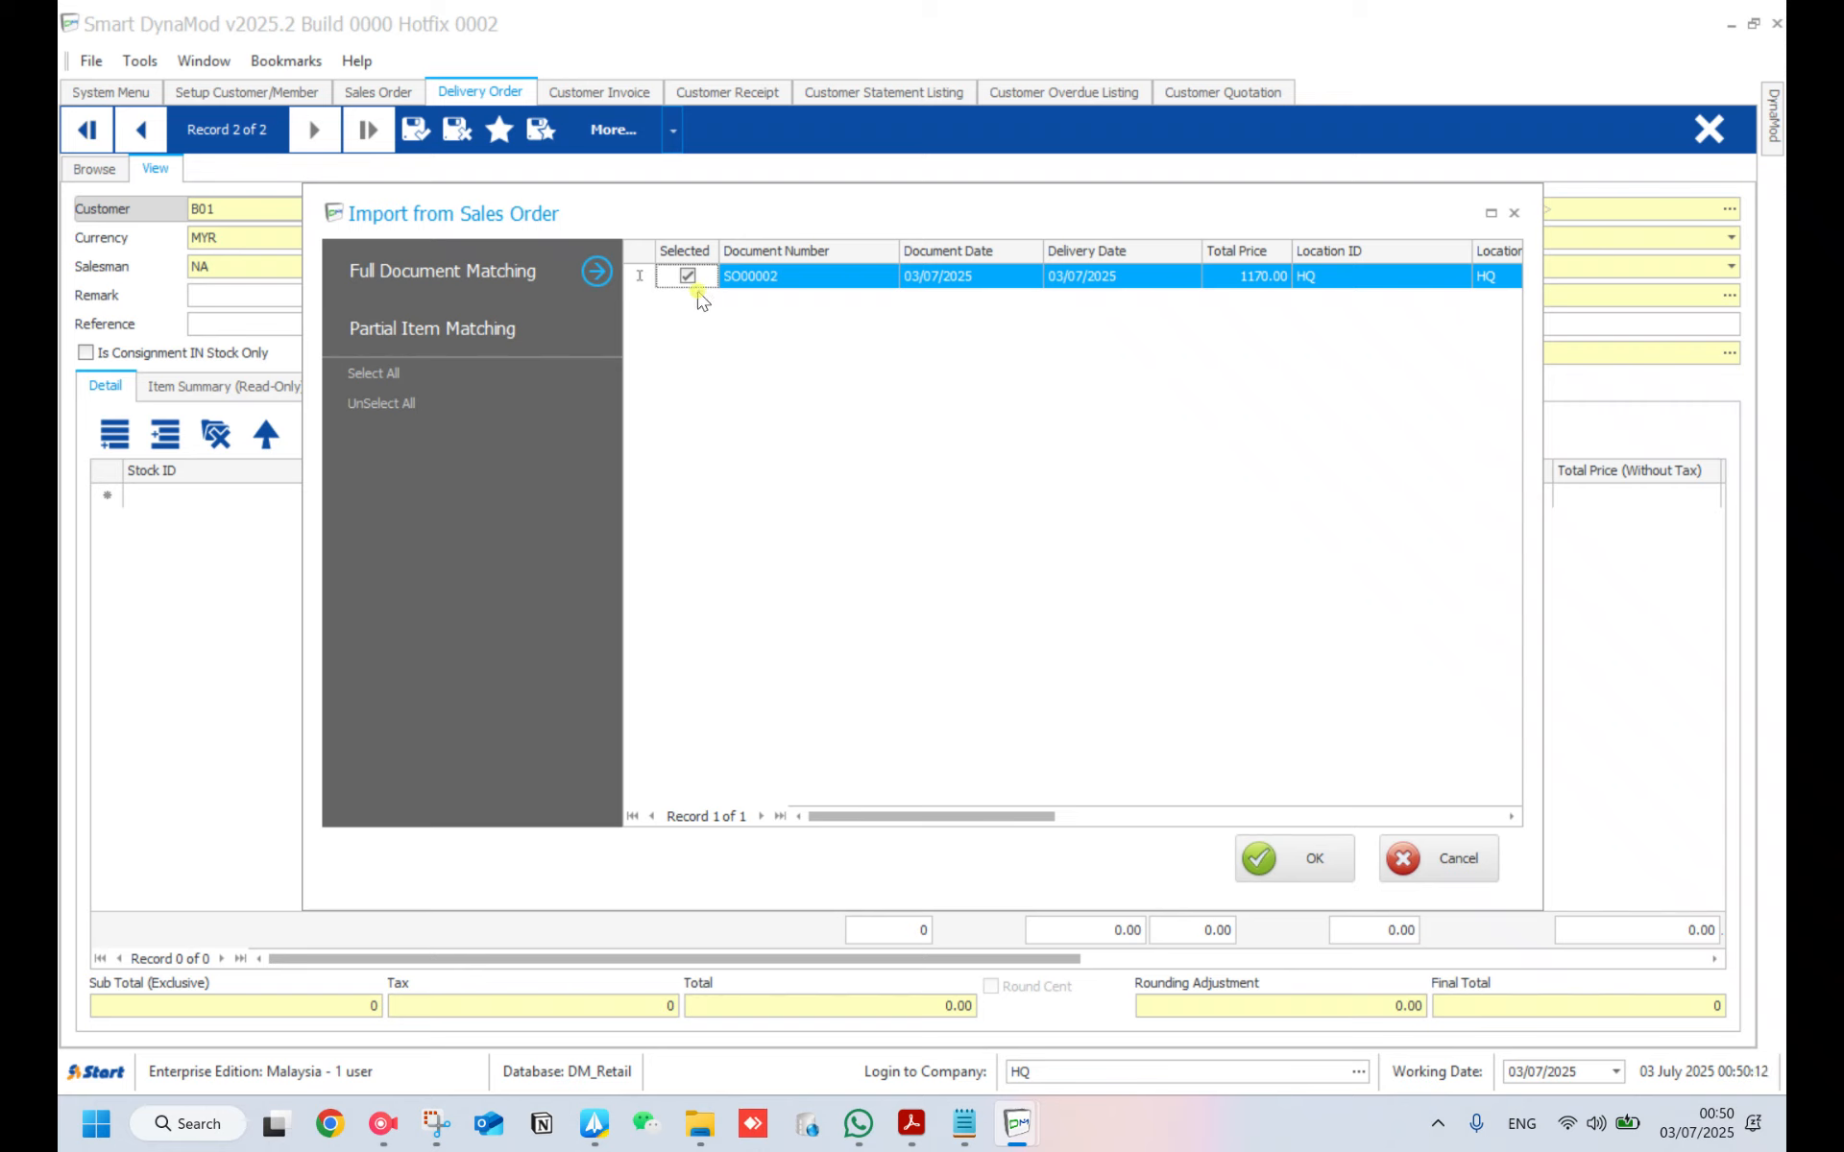
left_click(1260, 859)
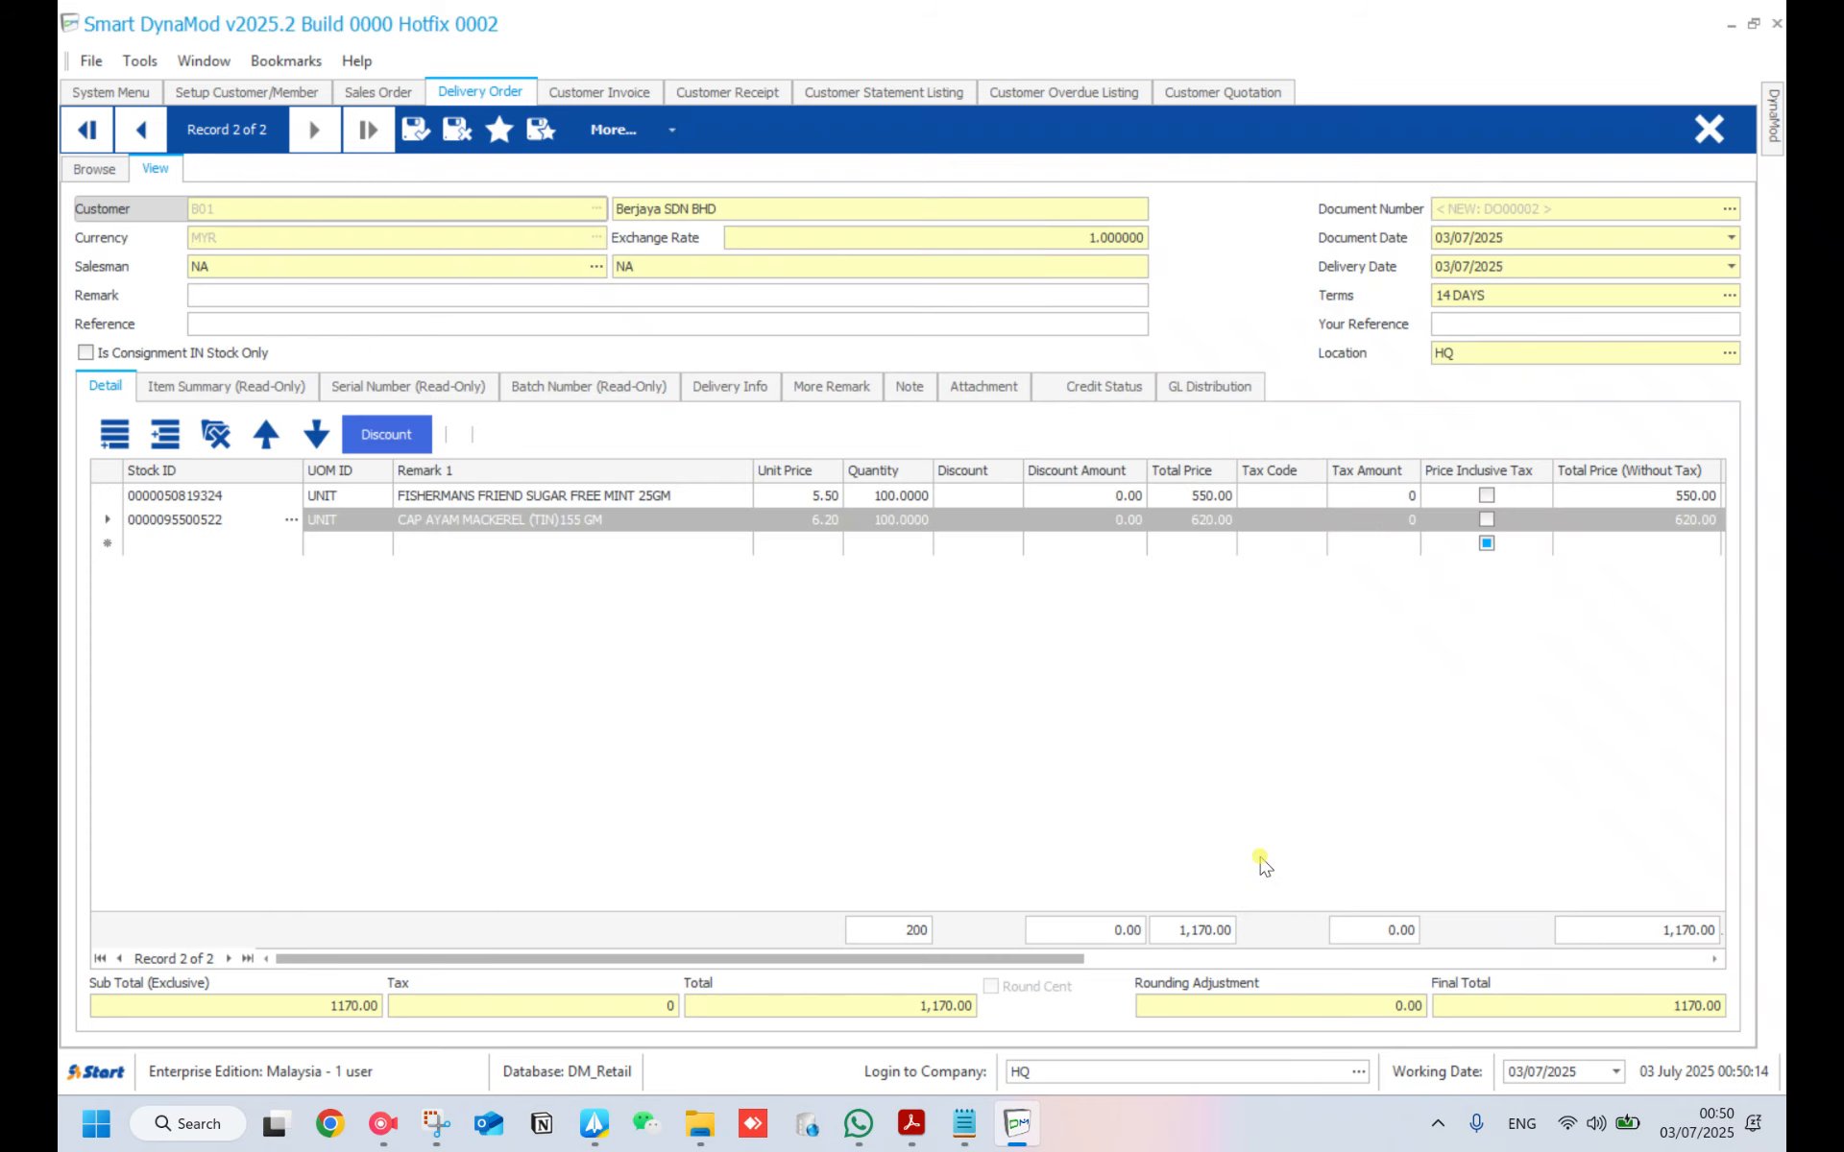
left_click(419, 139)
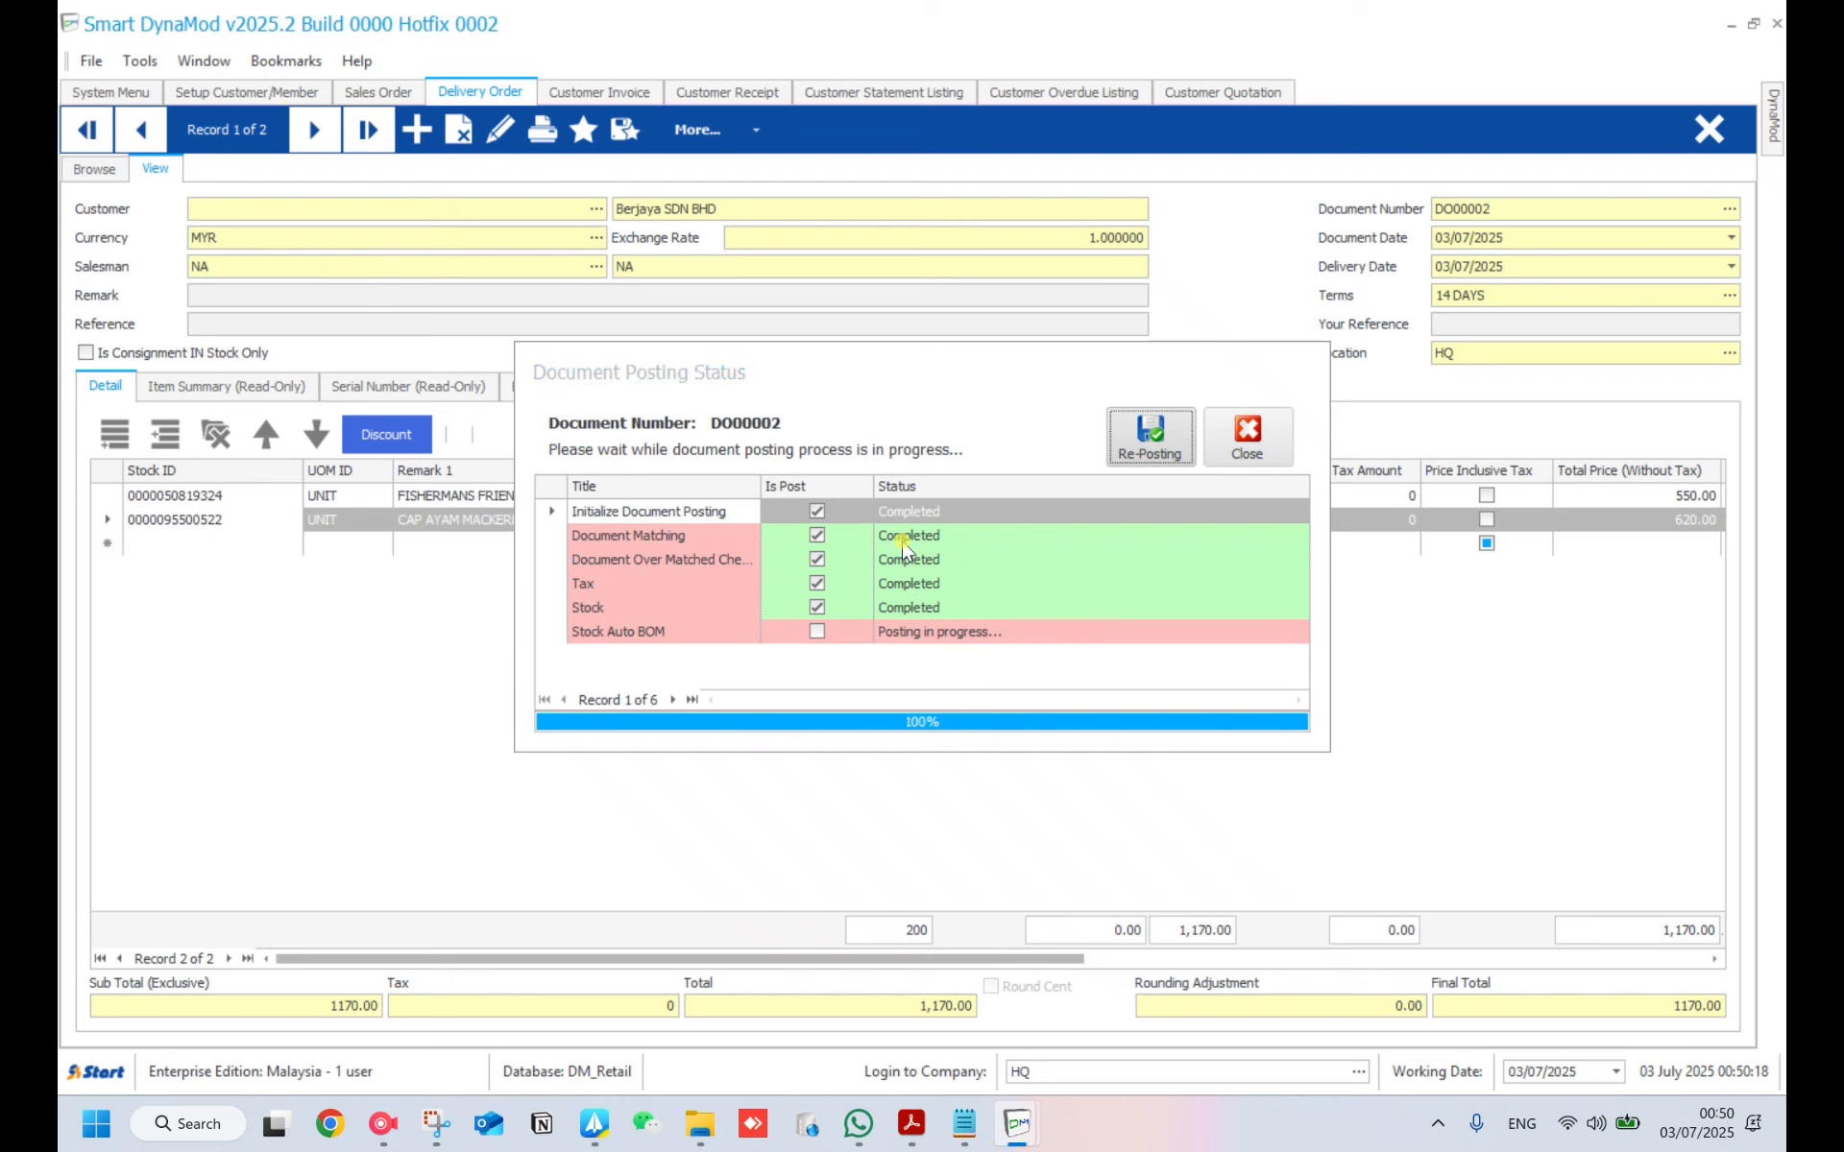
- Start a new customer invoice and select Berjaya SDN BHD (B01) as its customer
left_click(625, 93)
left_click(415, 144)
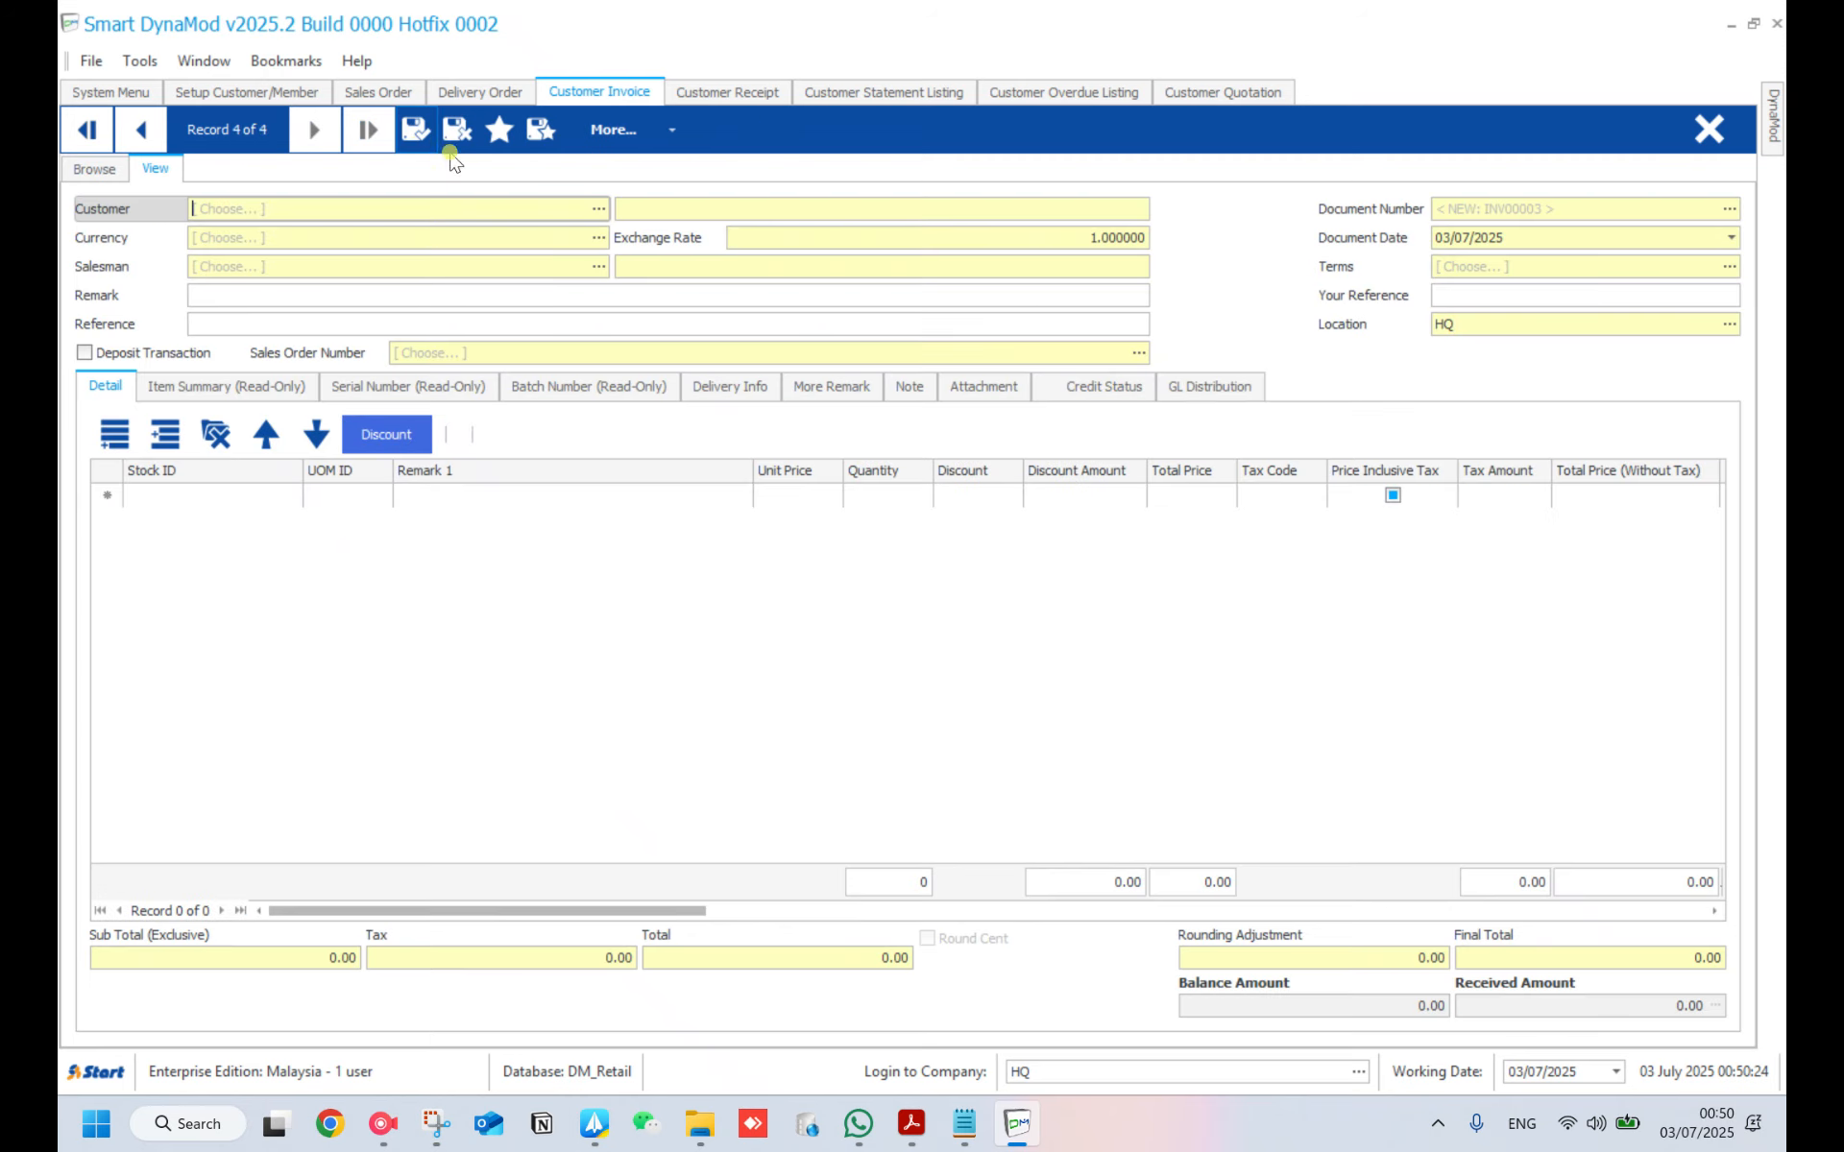
left_click(598, 211)
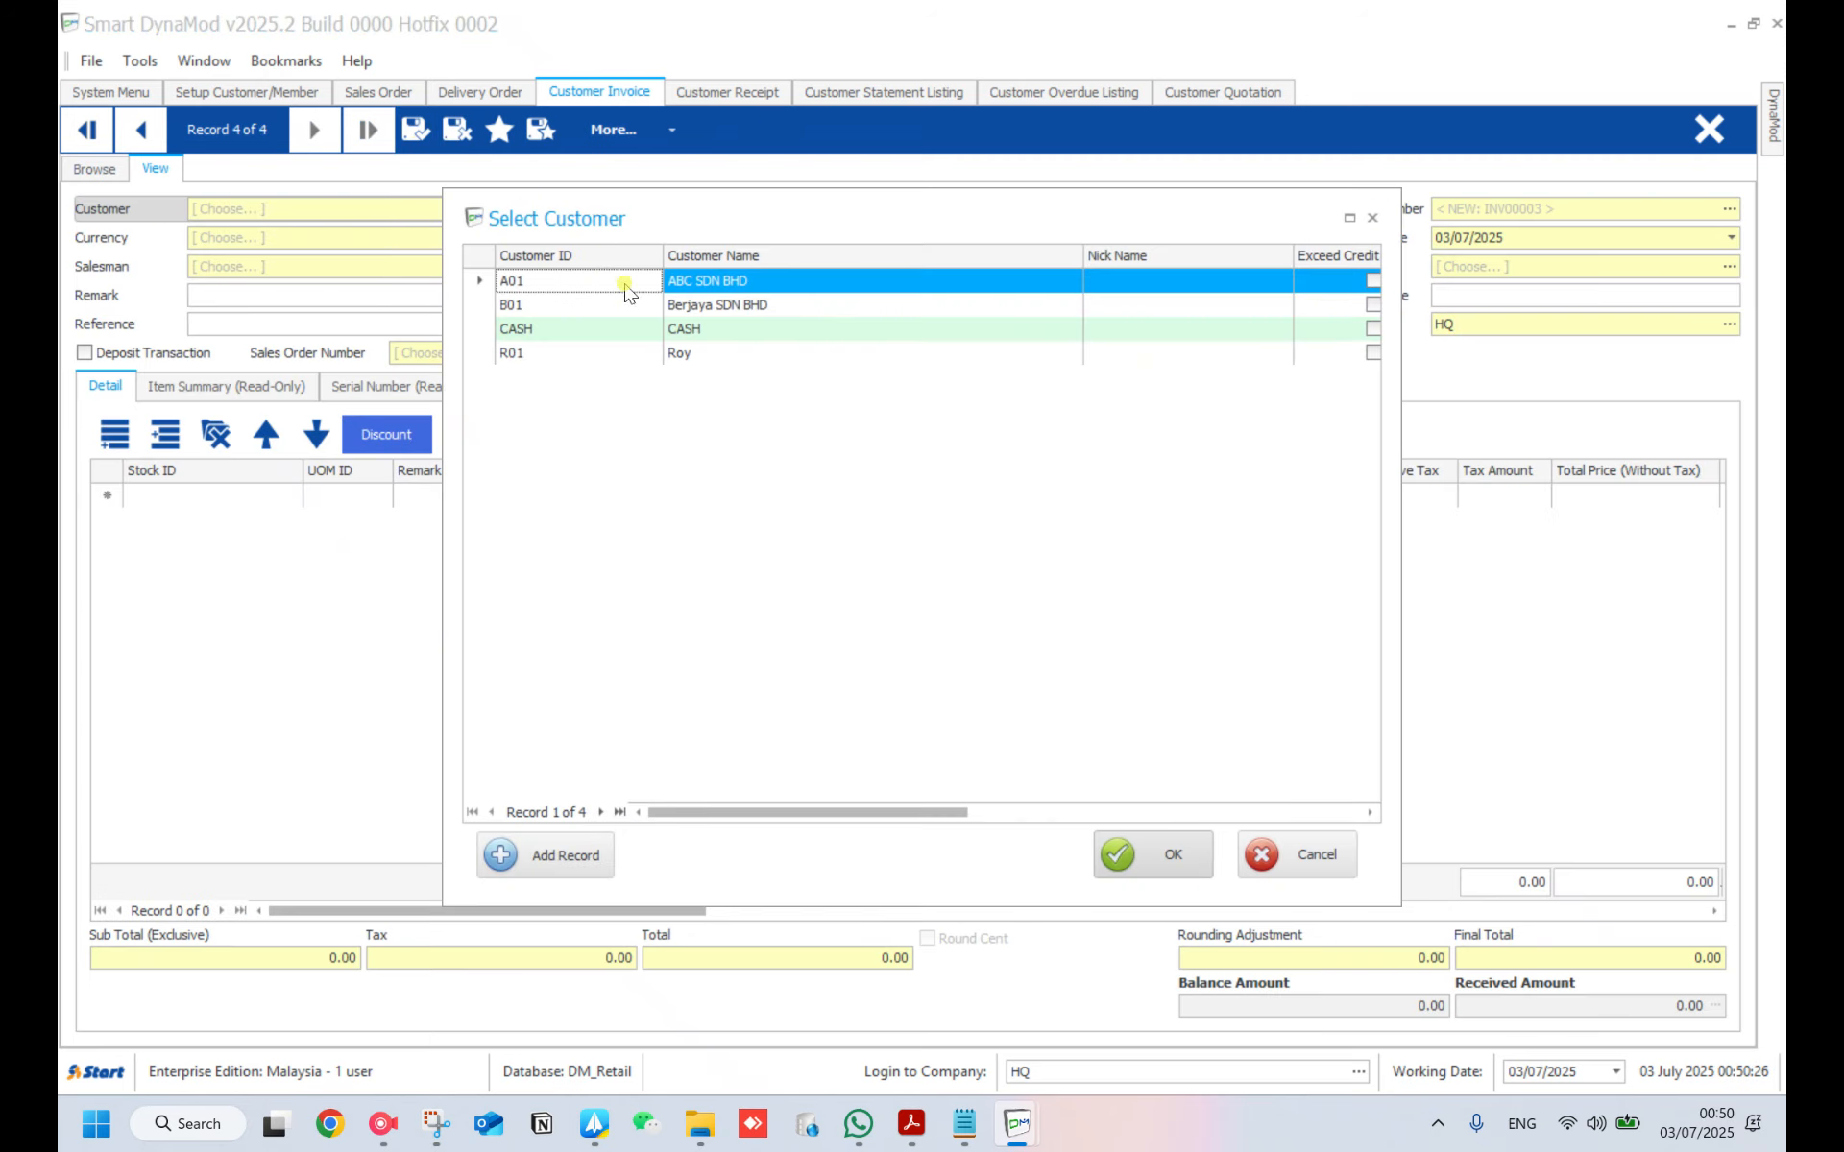
double_click(650, 305)
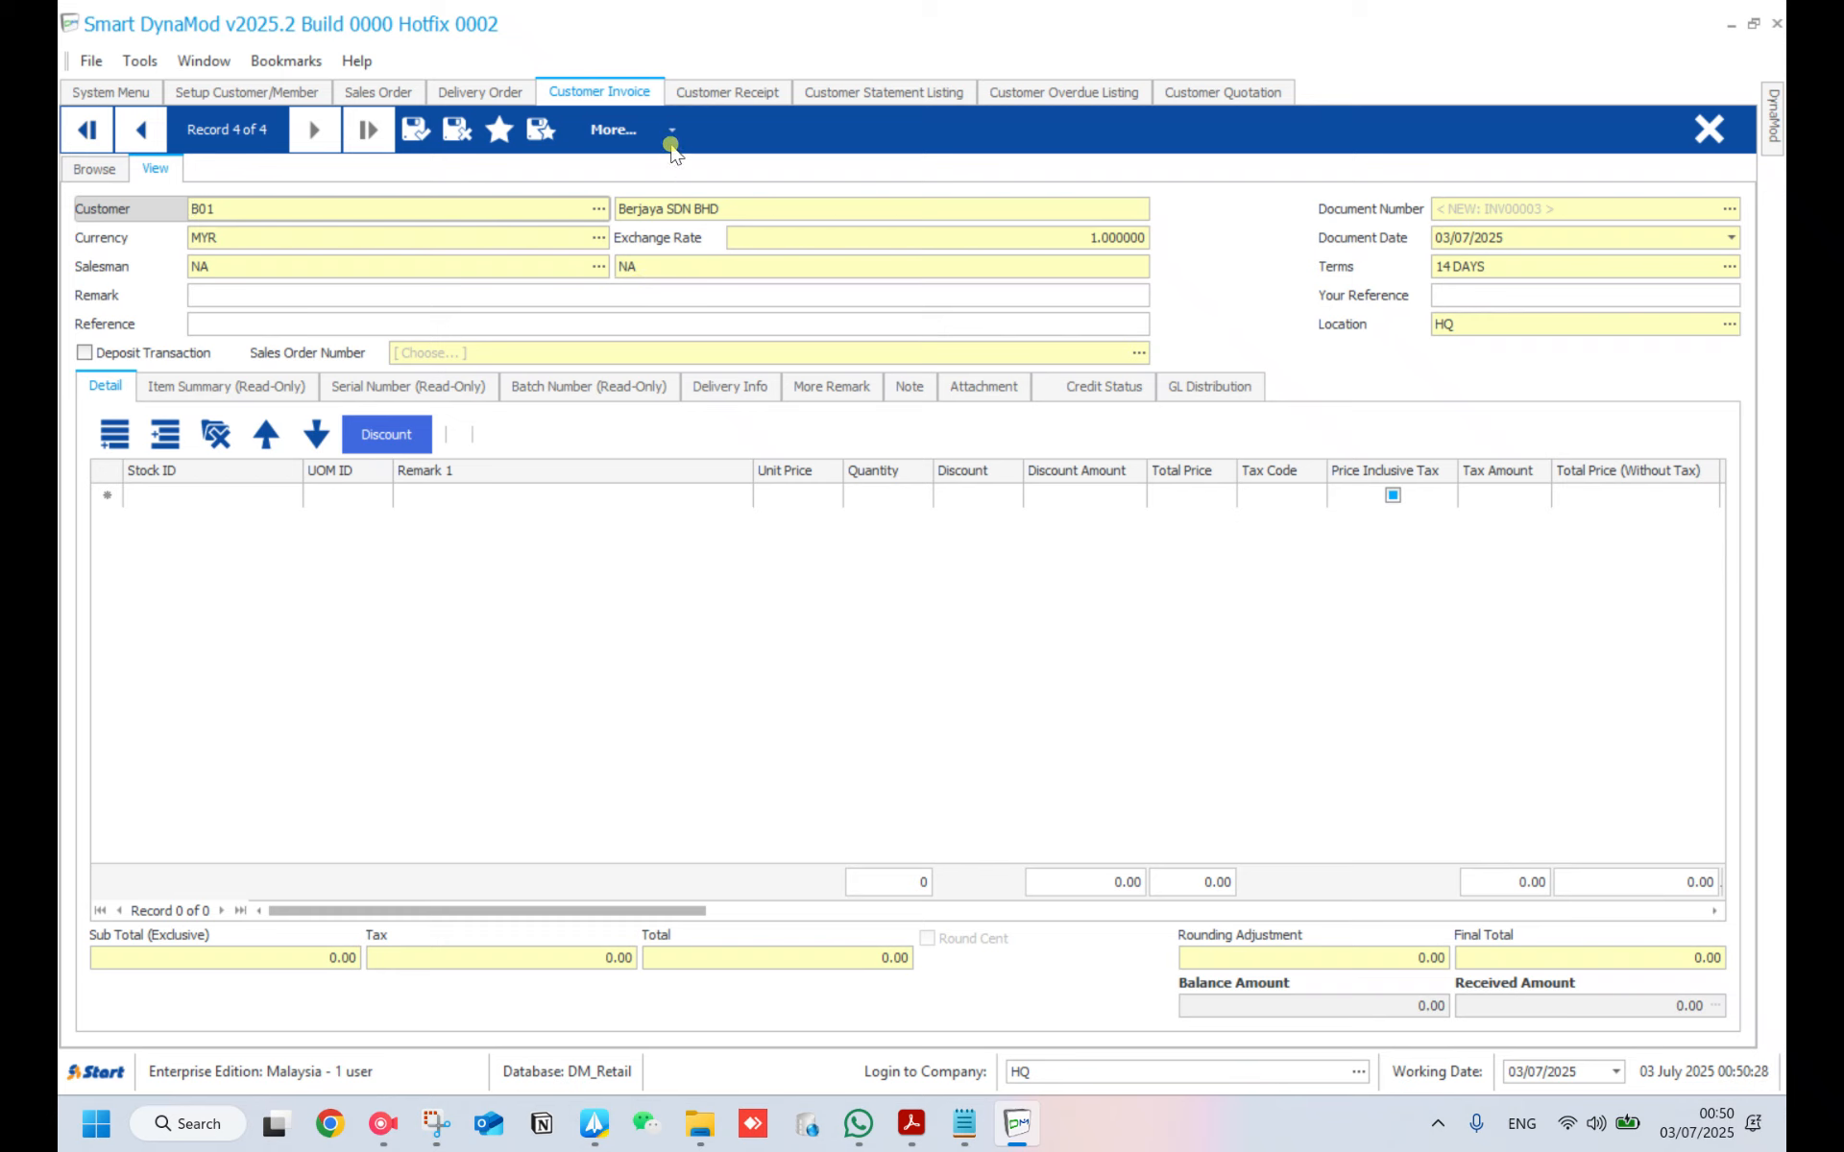
- Import the customer's delivery order into the invoice with full document matching, and save the invoice
left_click(614, 128)
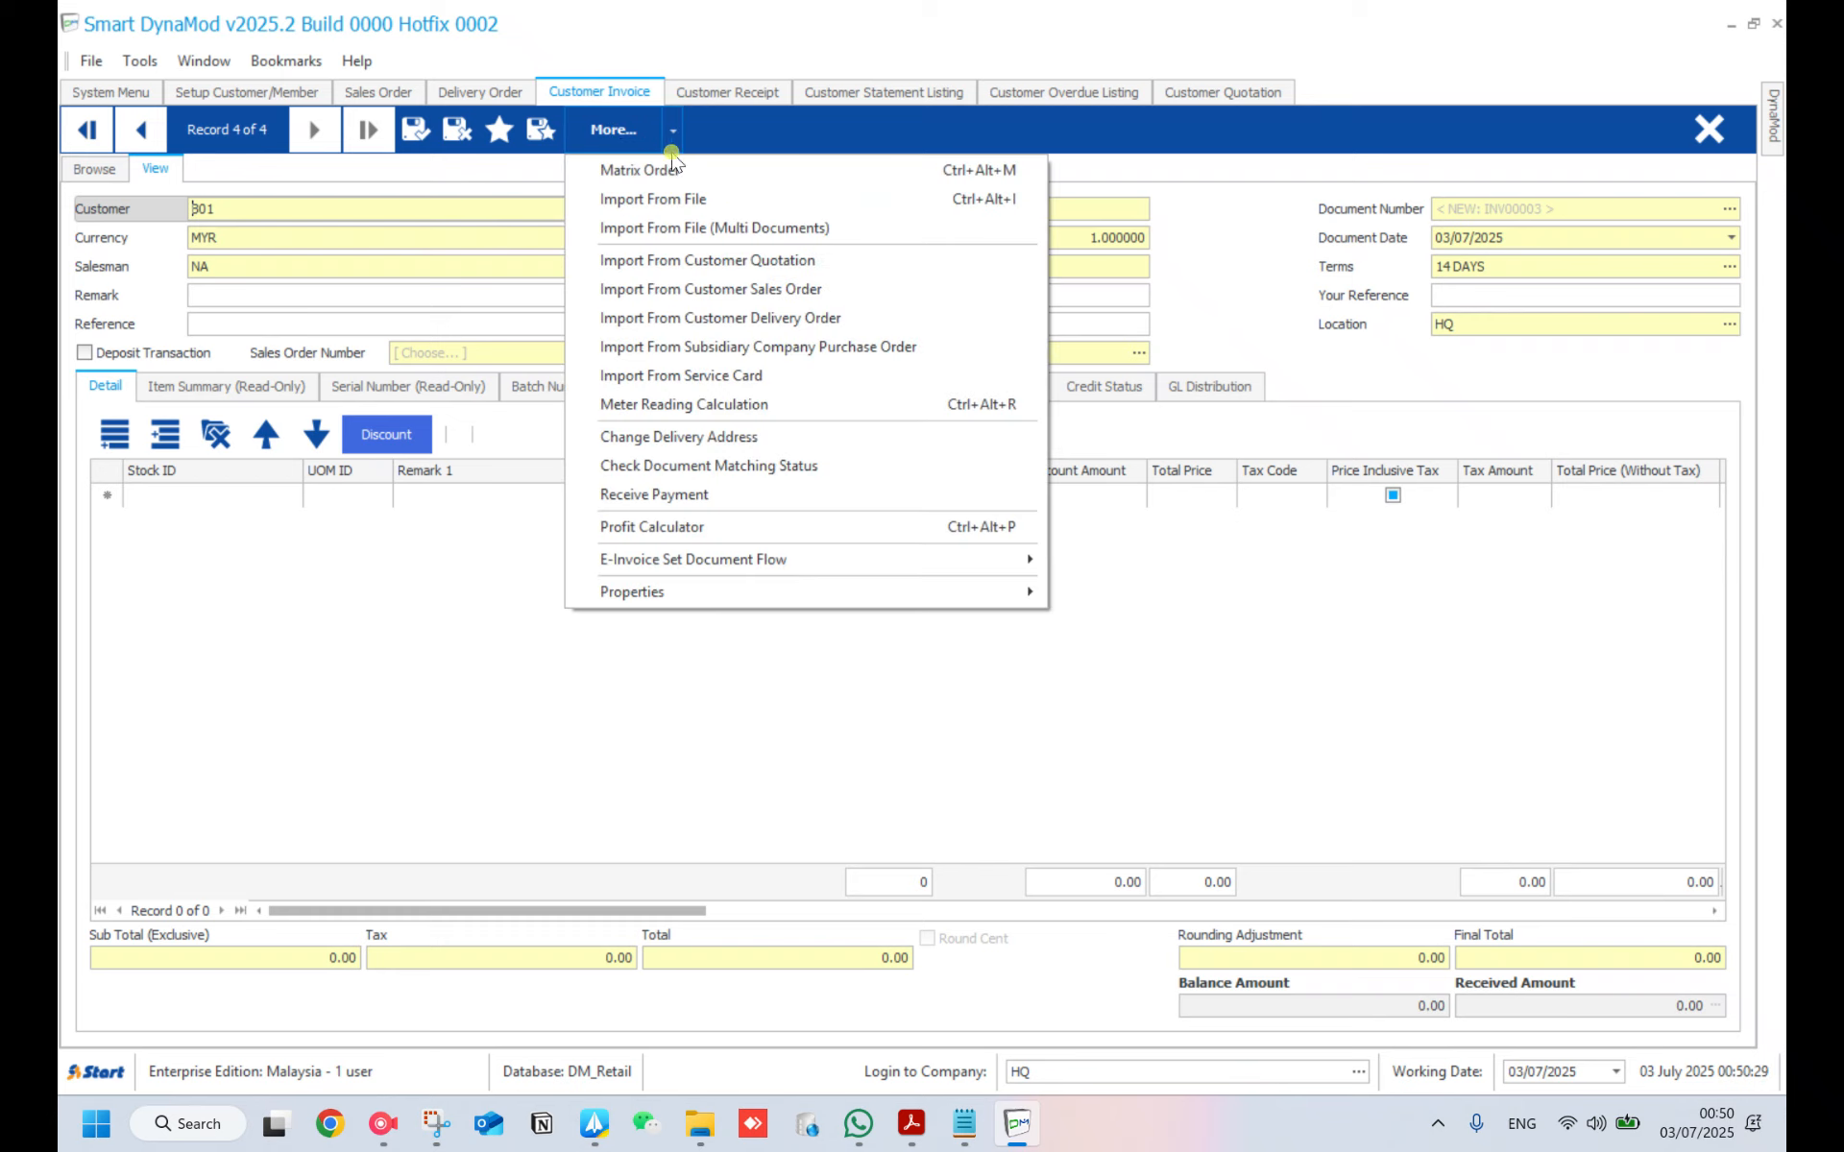
left_click(699, 323)
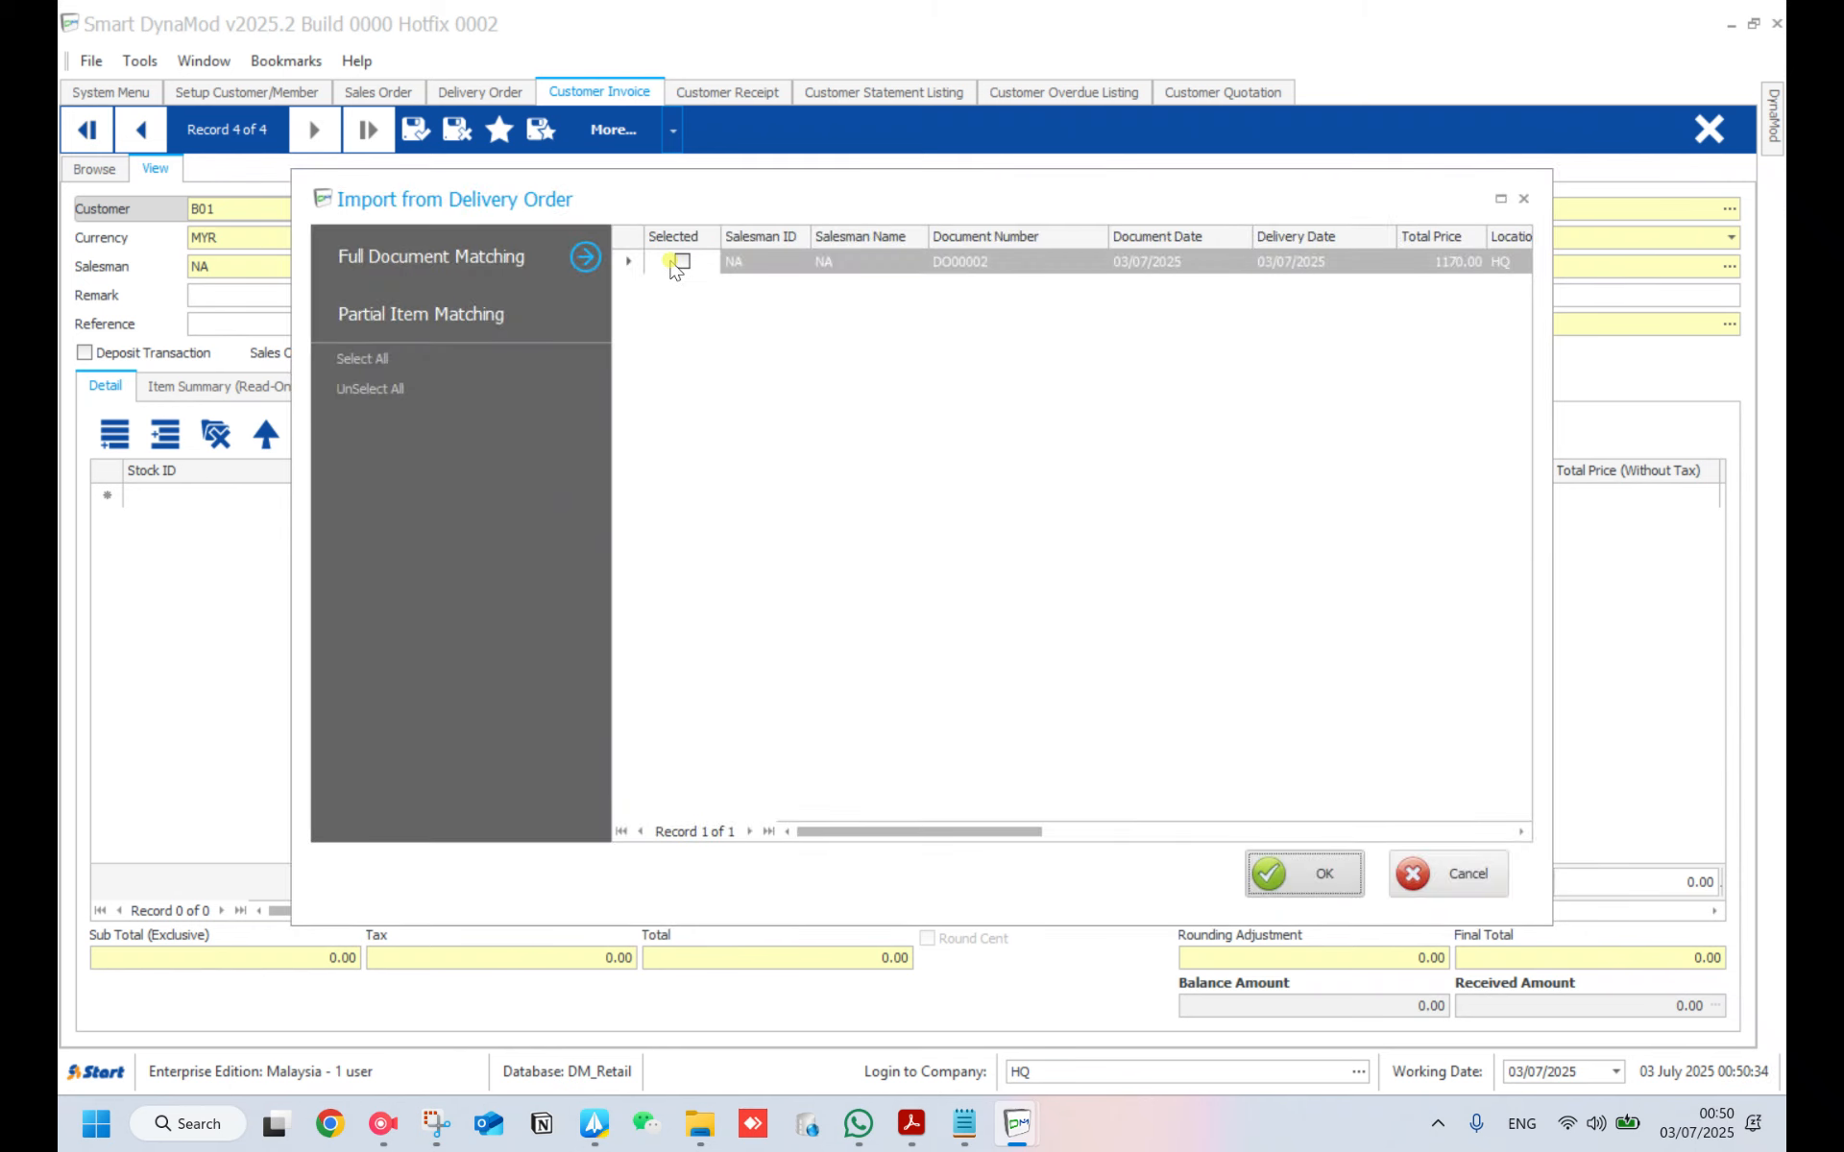
left_click(681, 261)
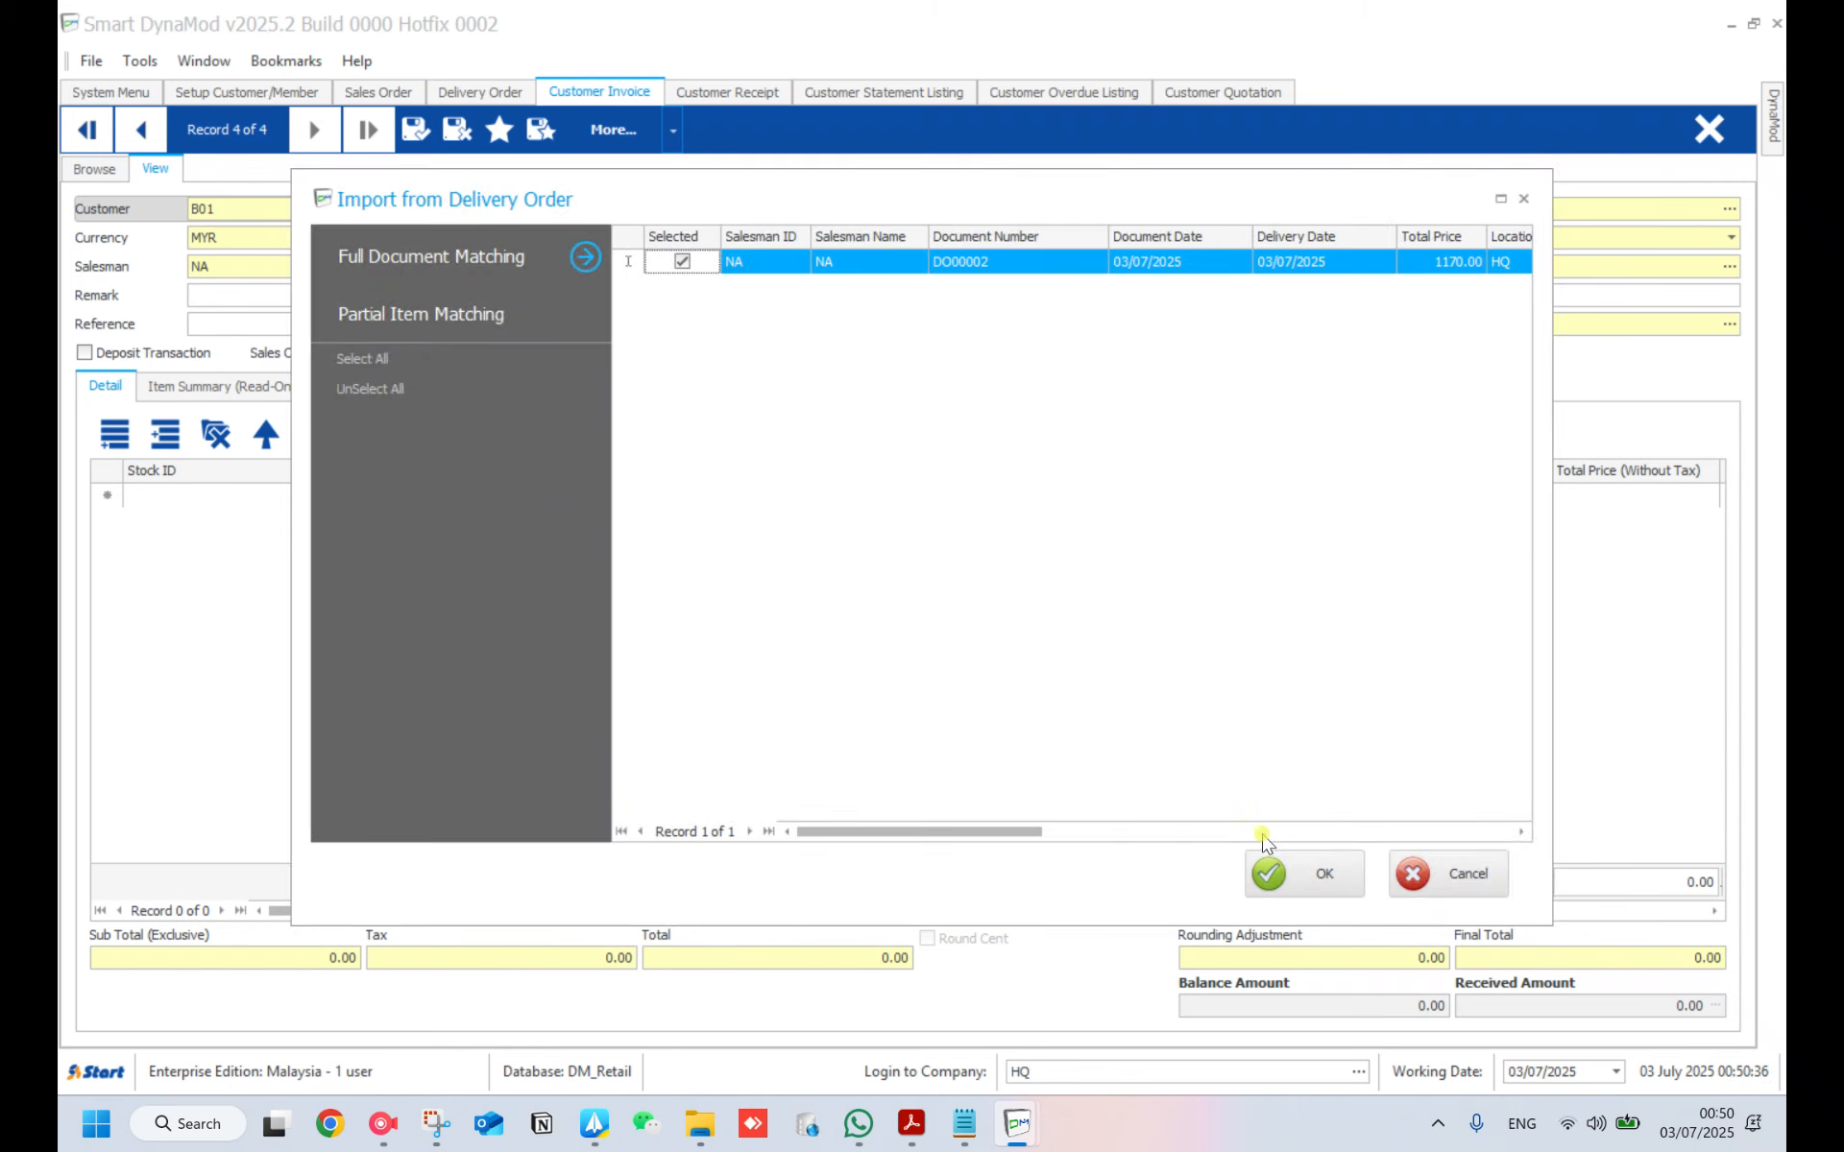
left_click(1271, 869)
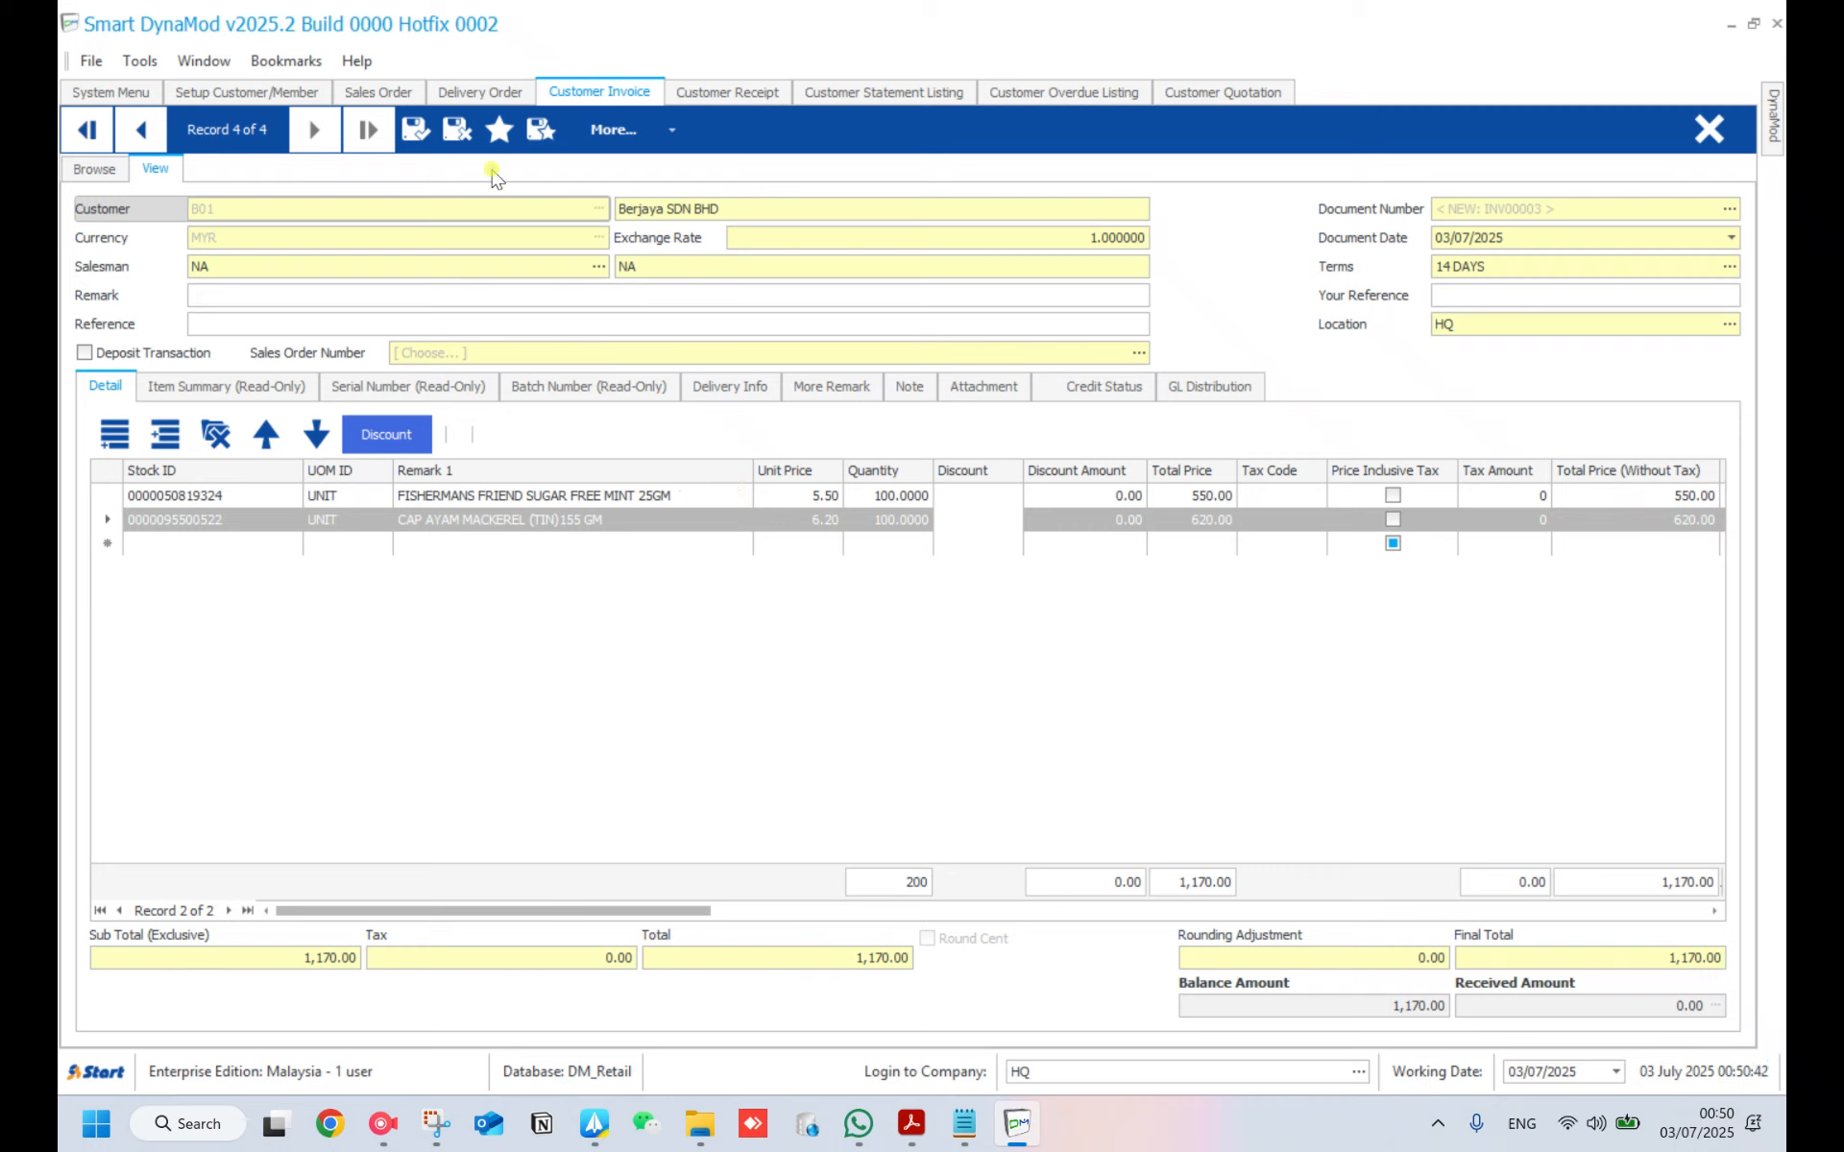
left_click(415, 131)
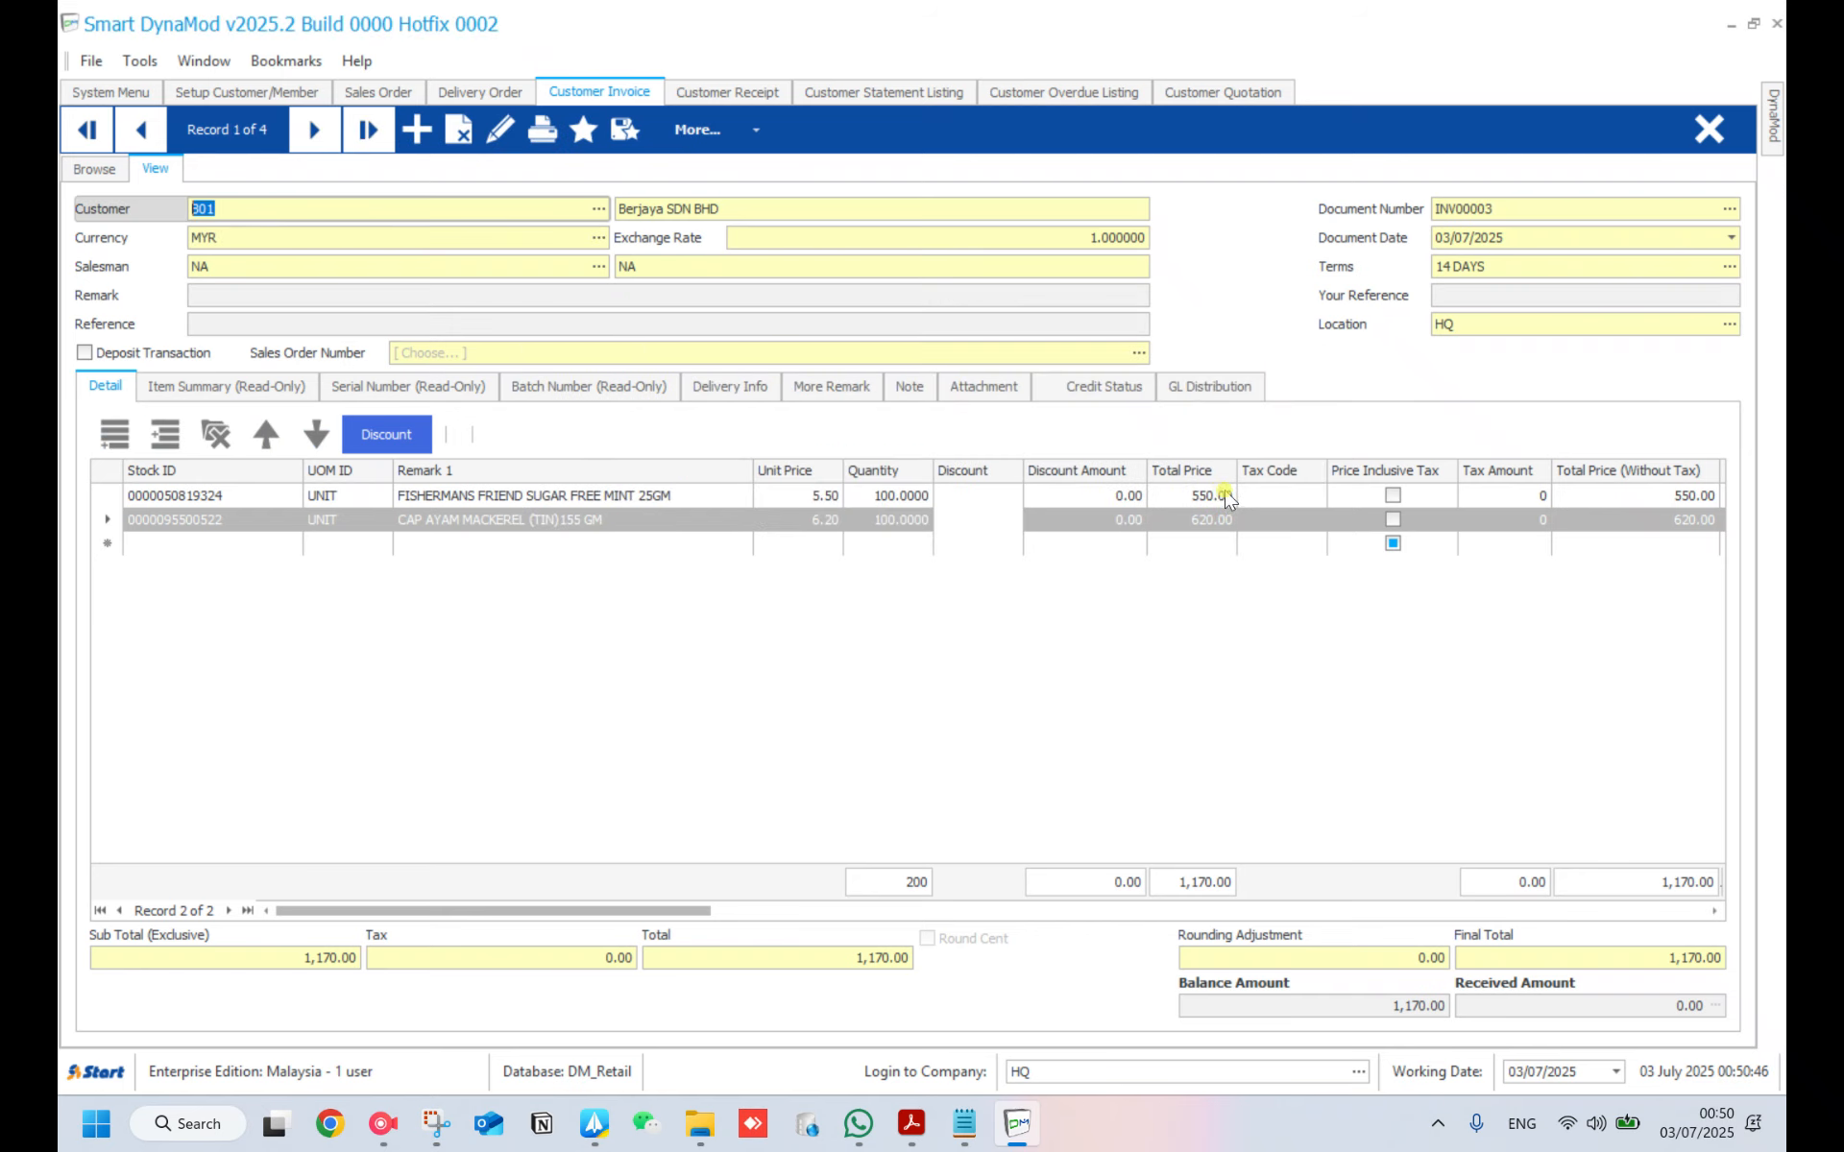
- Preview the saved invoice in the E-Invoice (A4) format and examine its supplier, buyer and item details
left_click(547, 142)
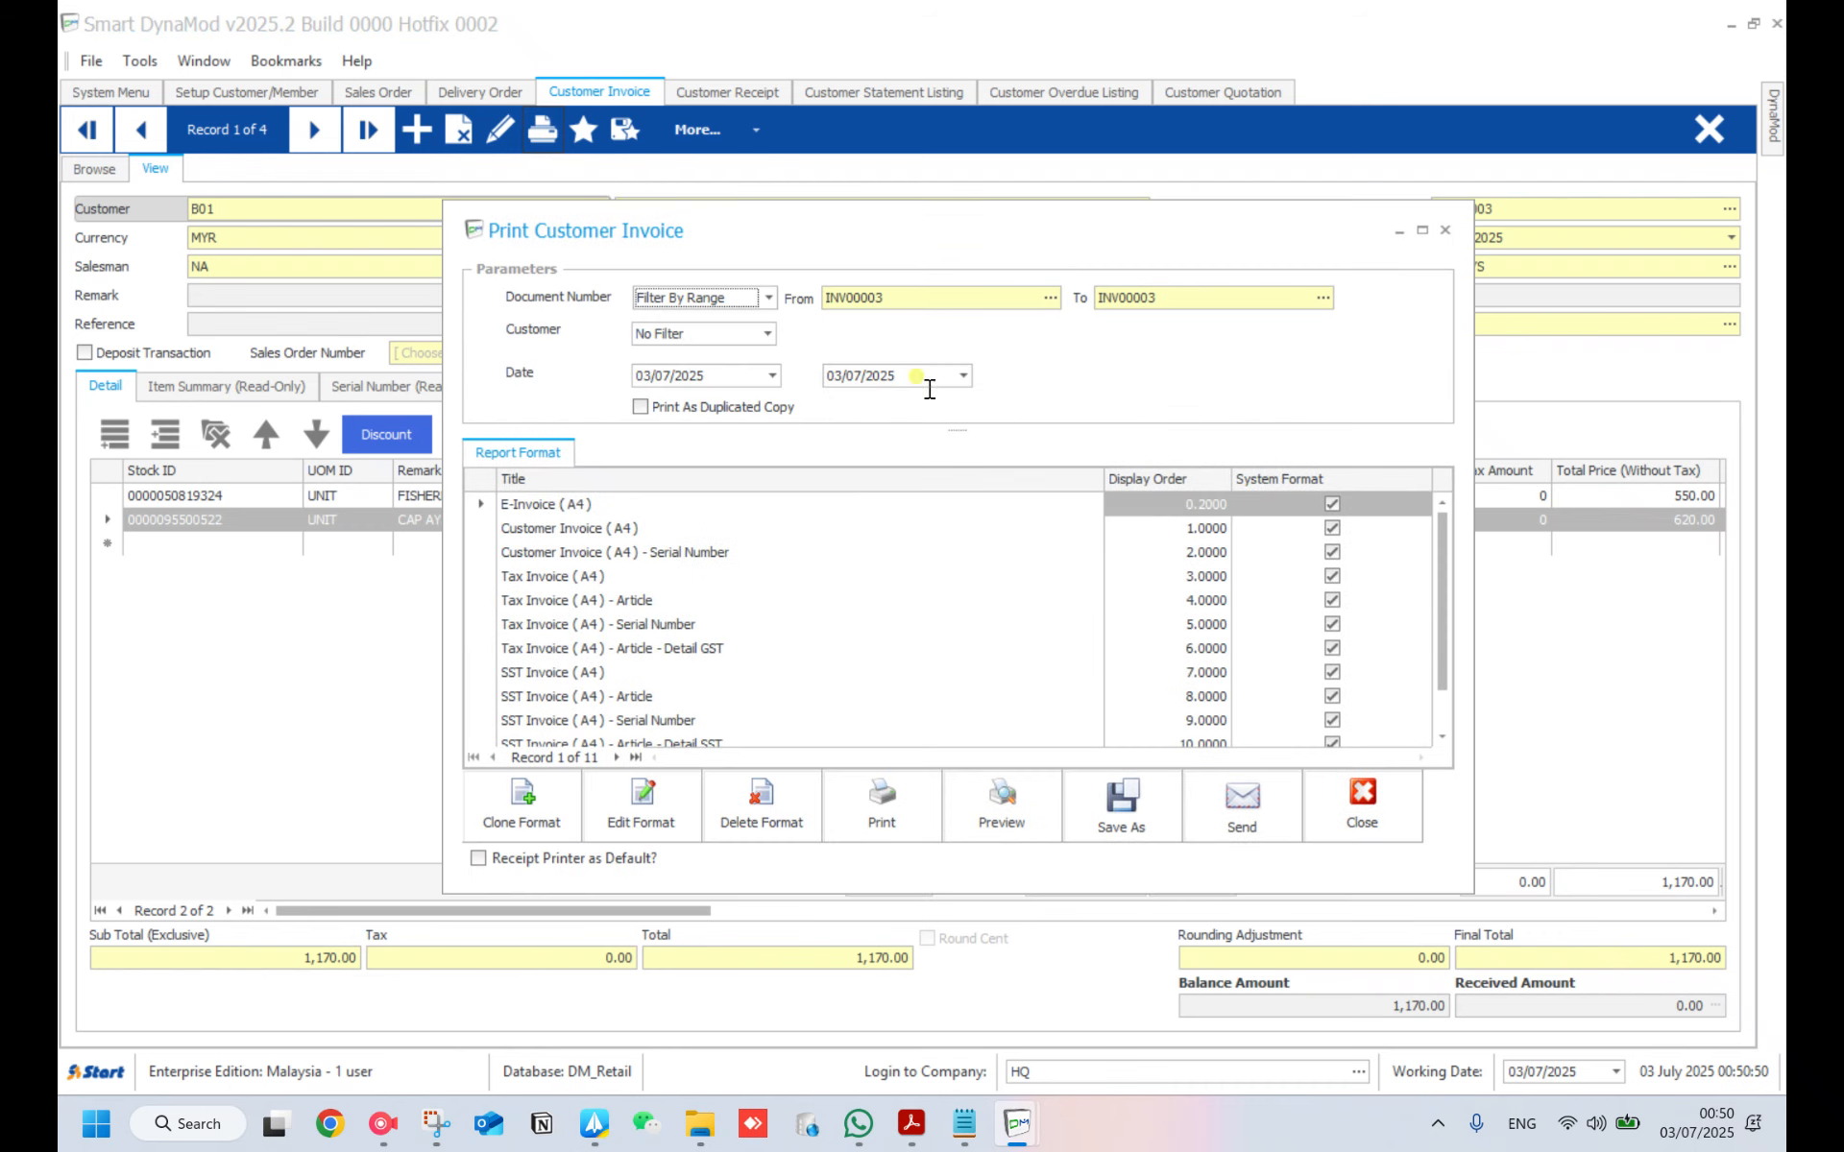
left_click(978, 793)
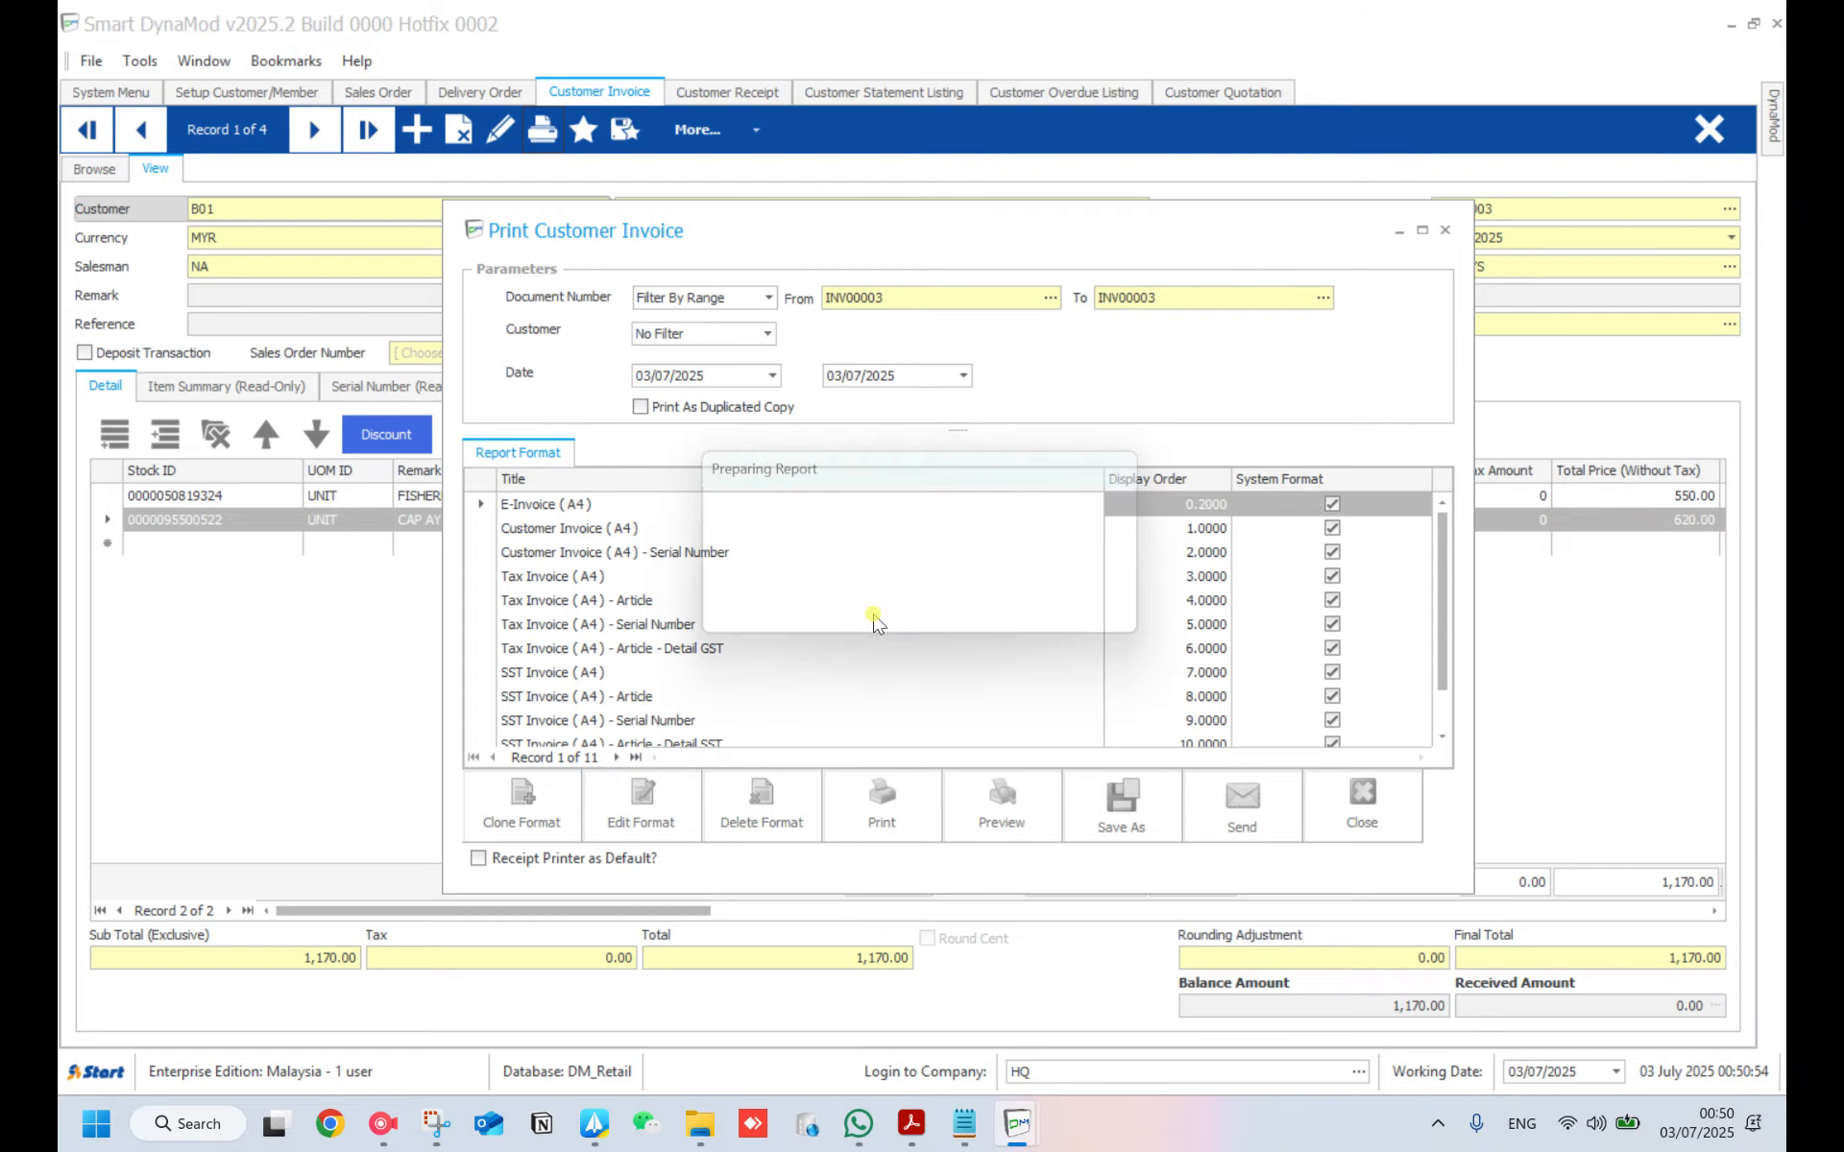
scroll(902, 643, "down", 3)
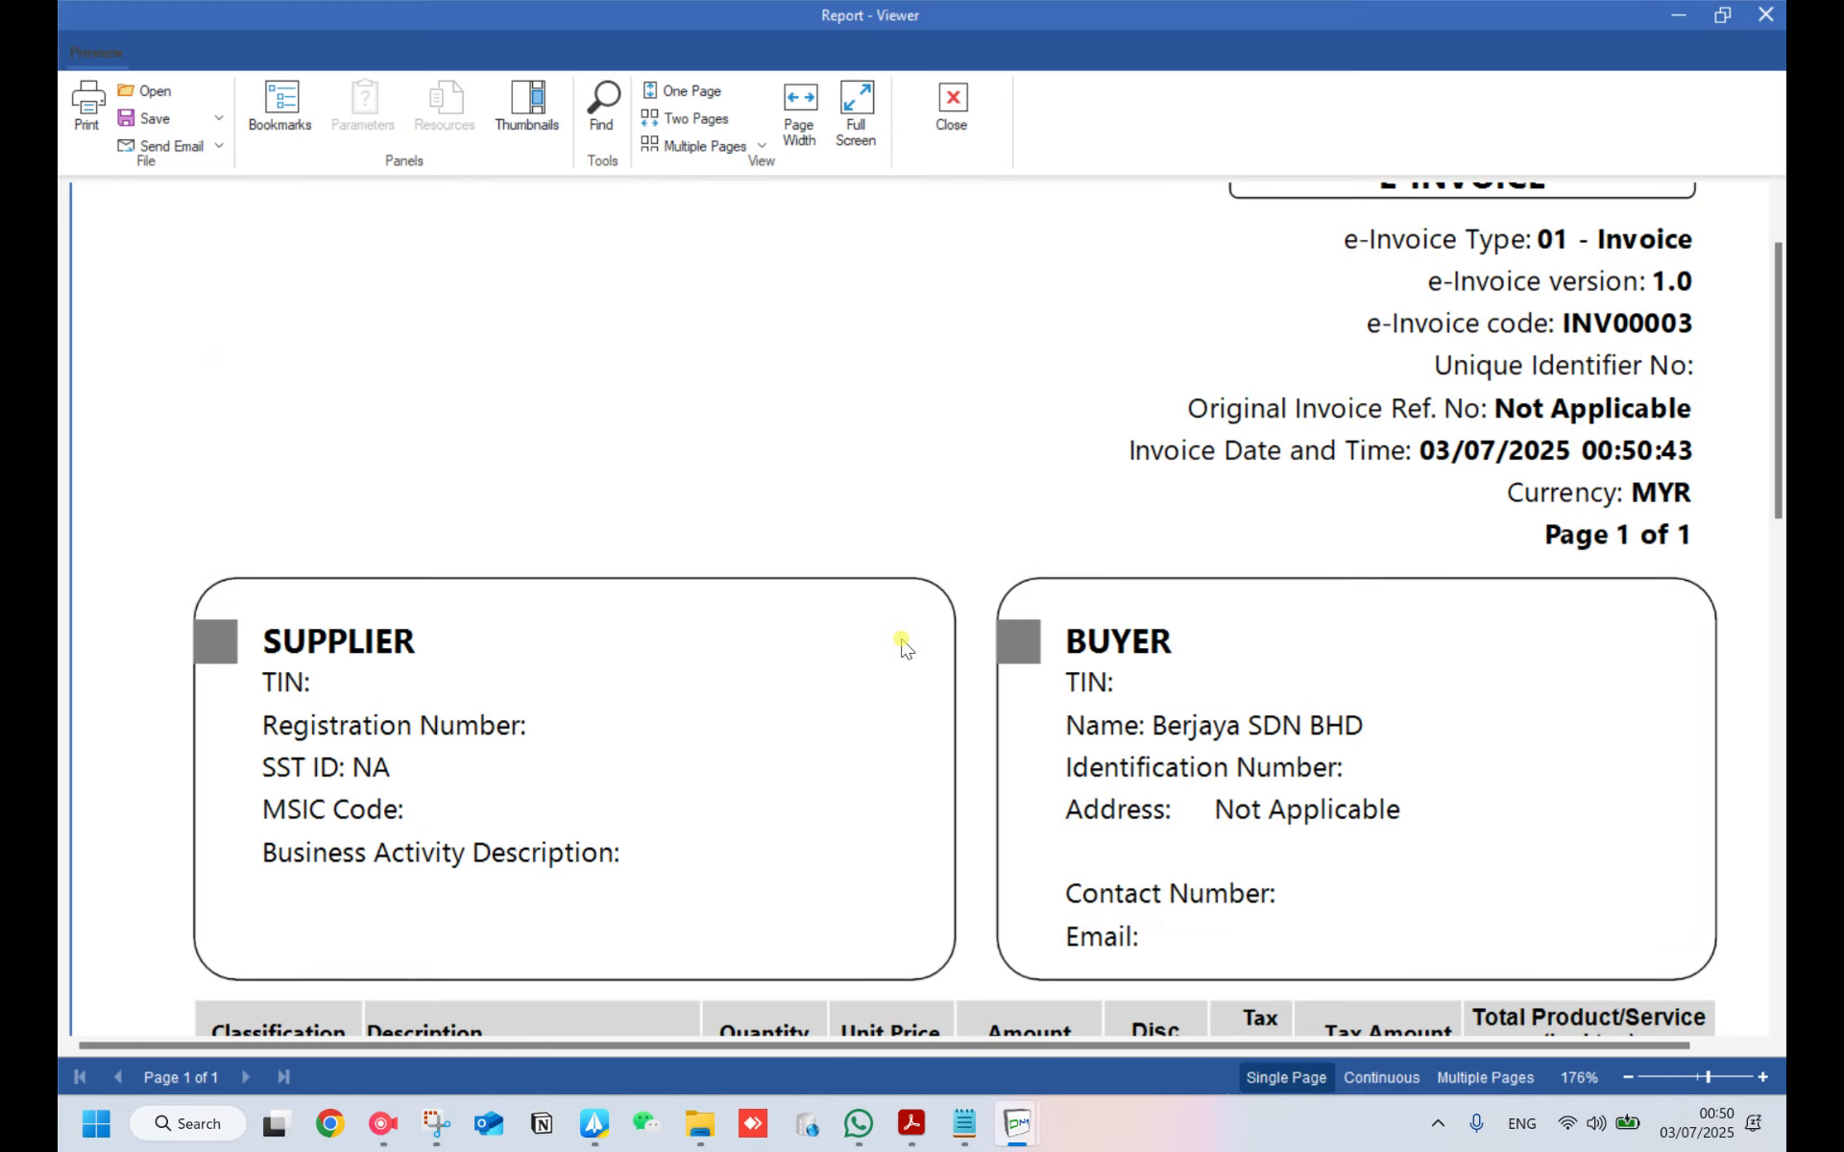
scroll(903, 643, "down", 15)
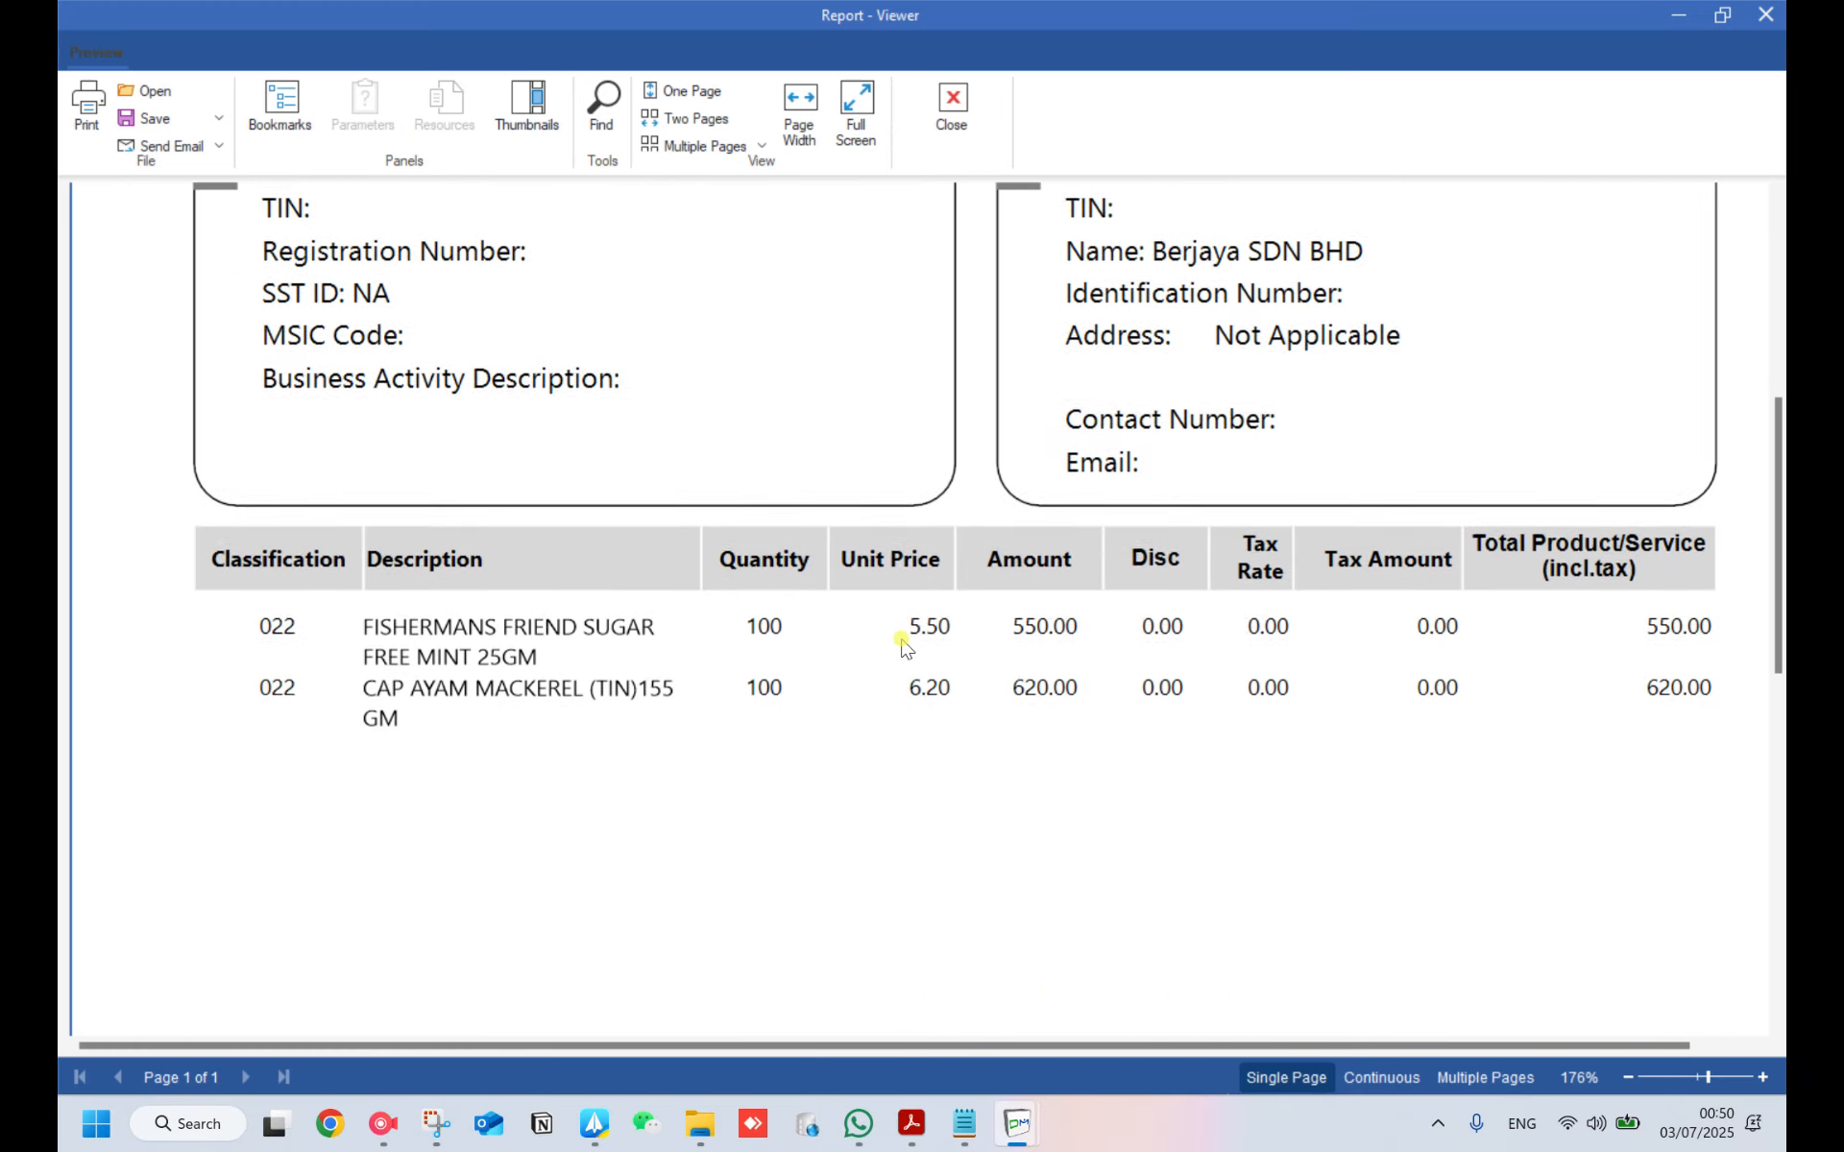
- Examine the totals on the e-invoice preview, reopen the E-Invoice (A4) preview for another look, and close it
scroll(899, 643, "up", 10)
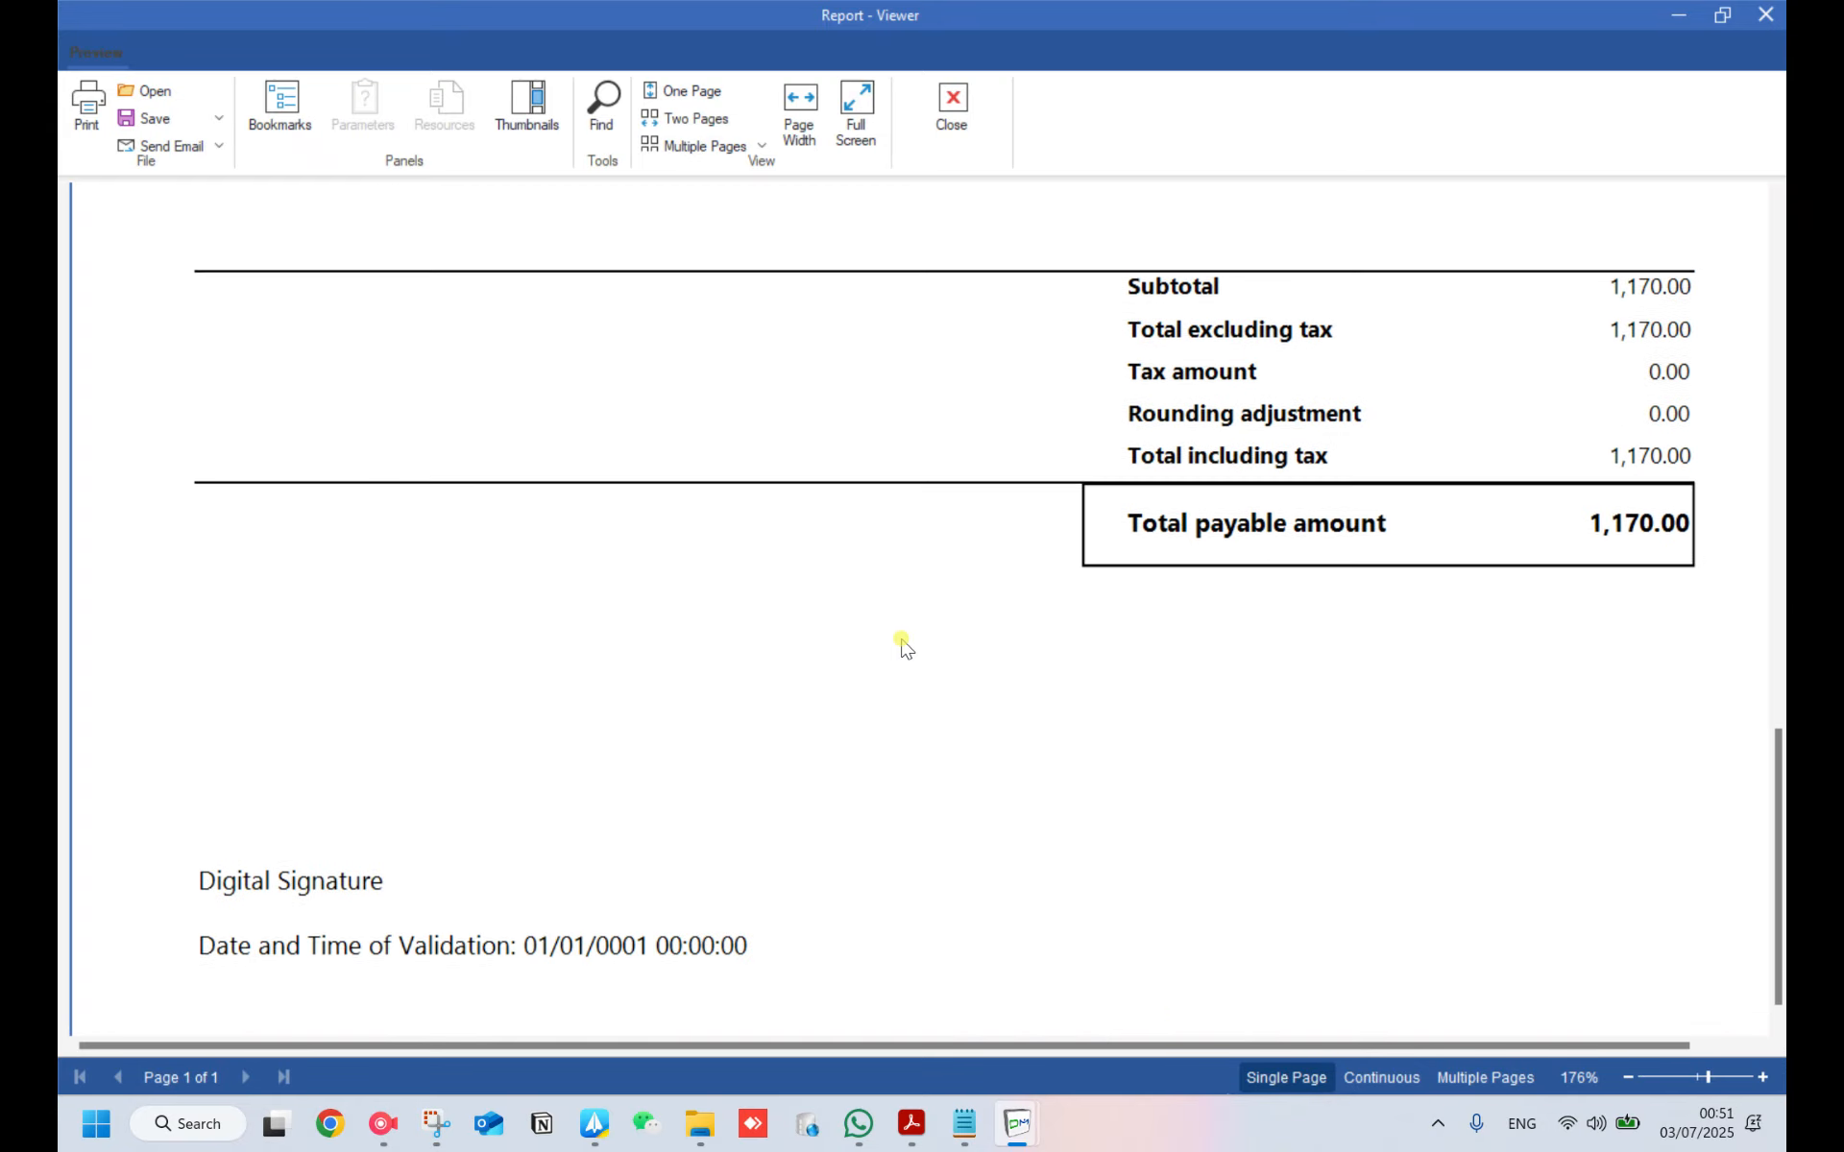
left_click(965, 125)
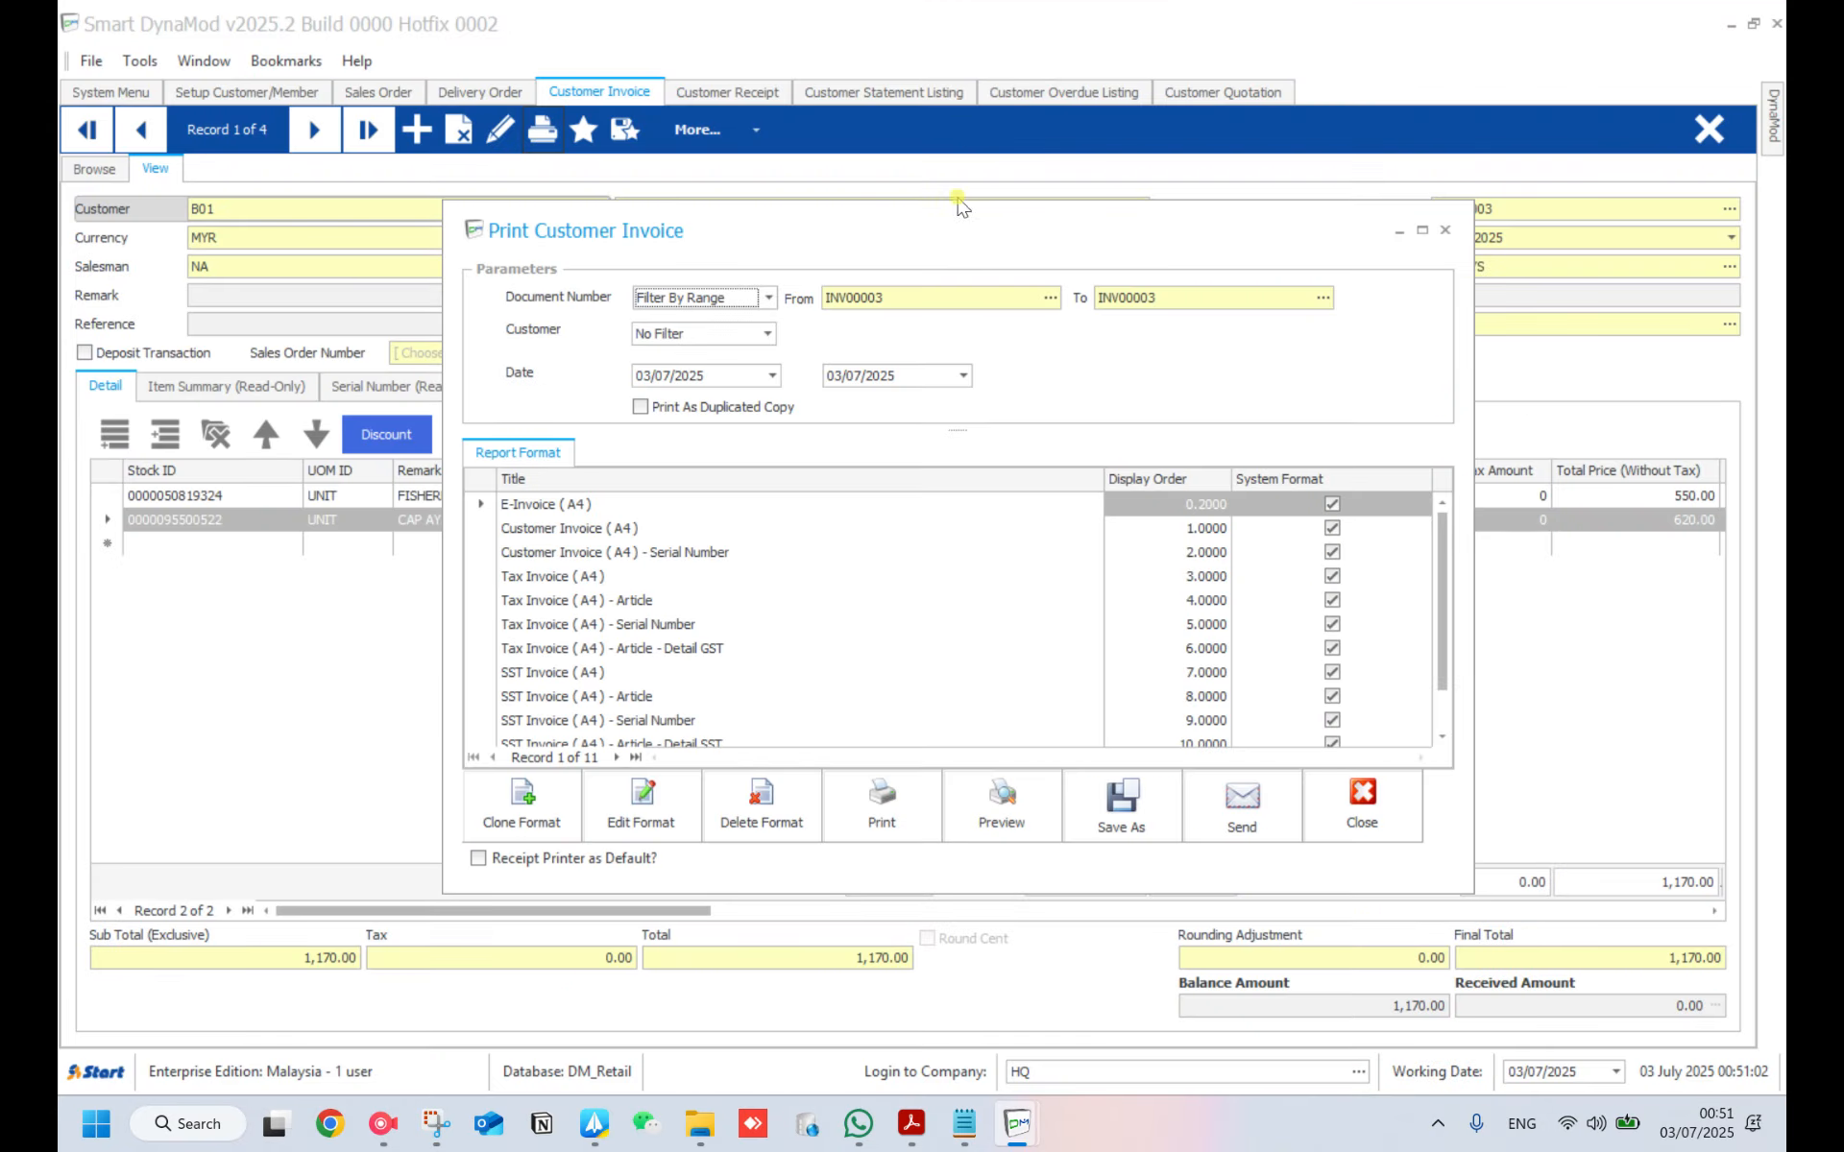
left_click(1002, 834)
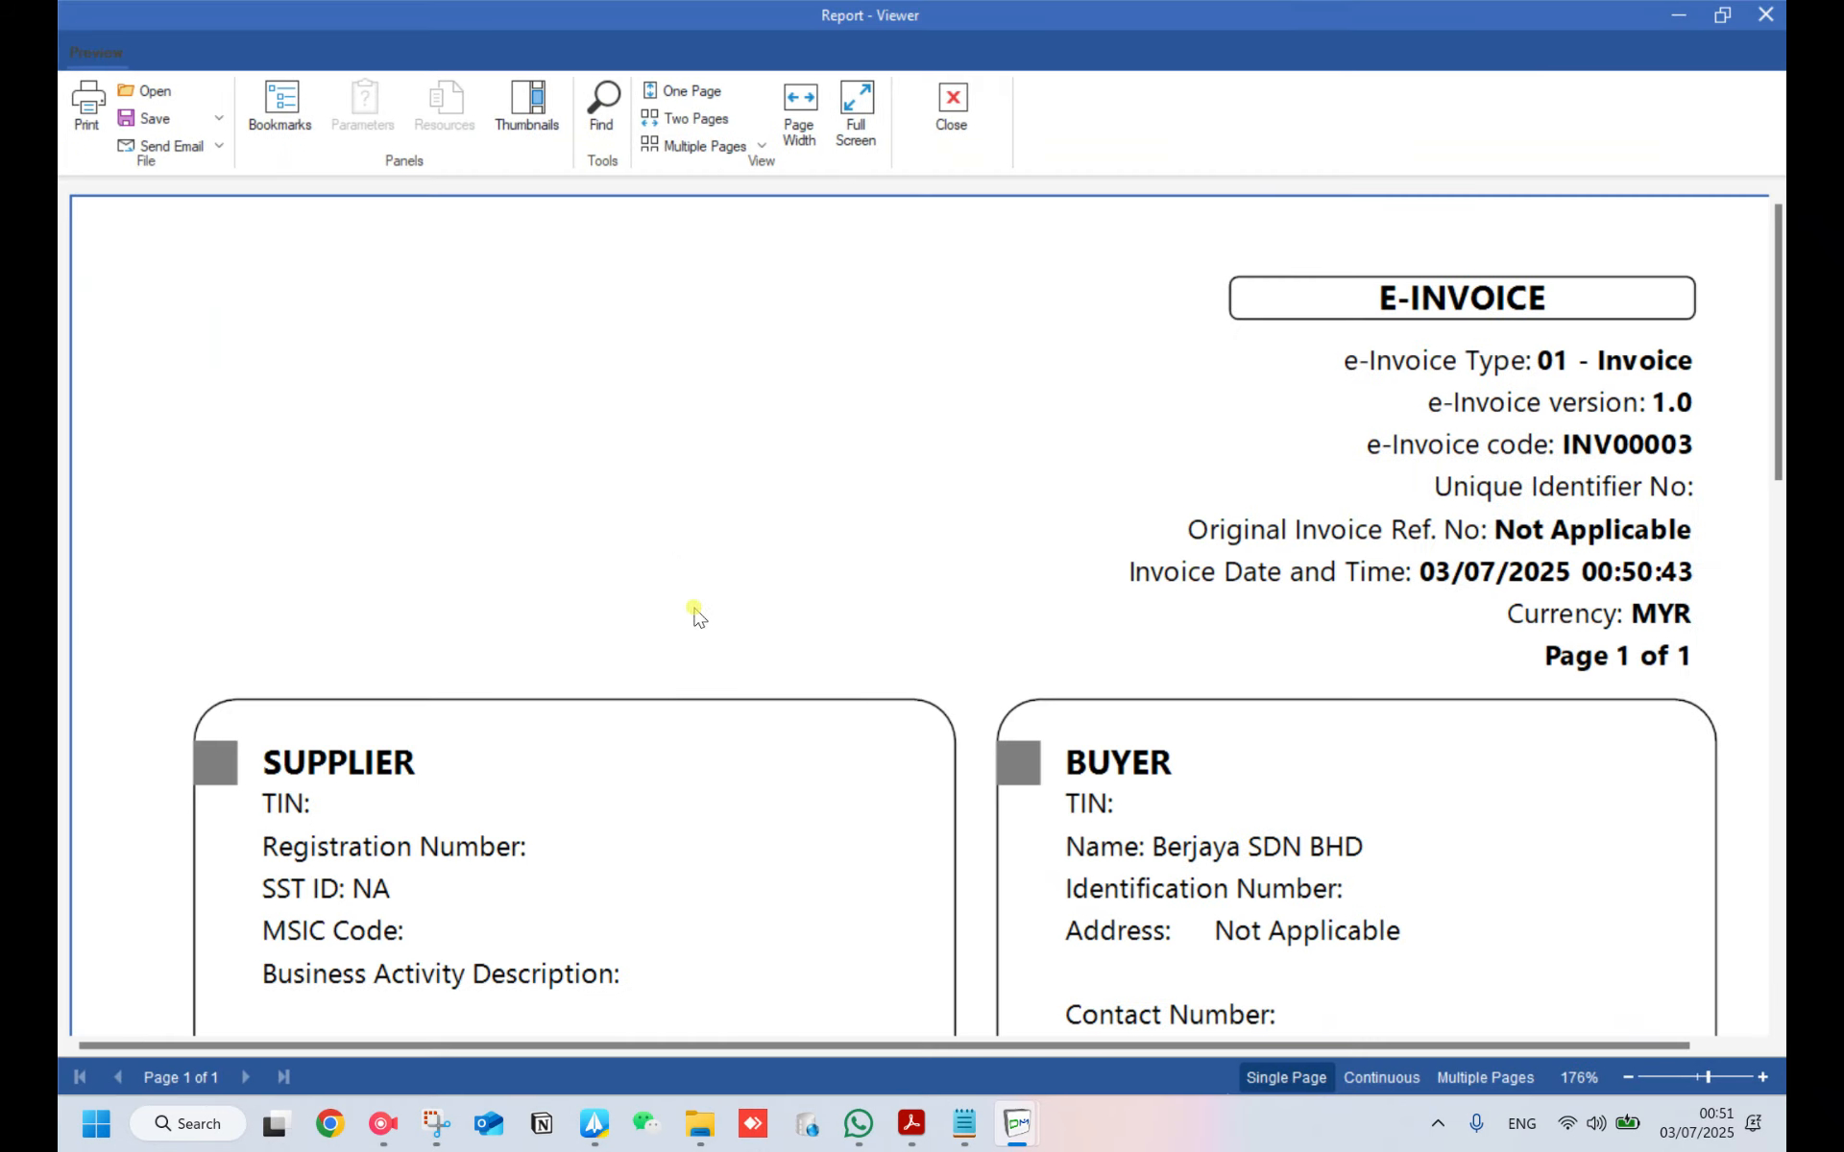
left_click(949, 133)
- Preview the invoice in the Customer Invoice (A4) format, examine its header, items and totals, and close the print window
left_click(701, 528)
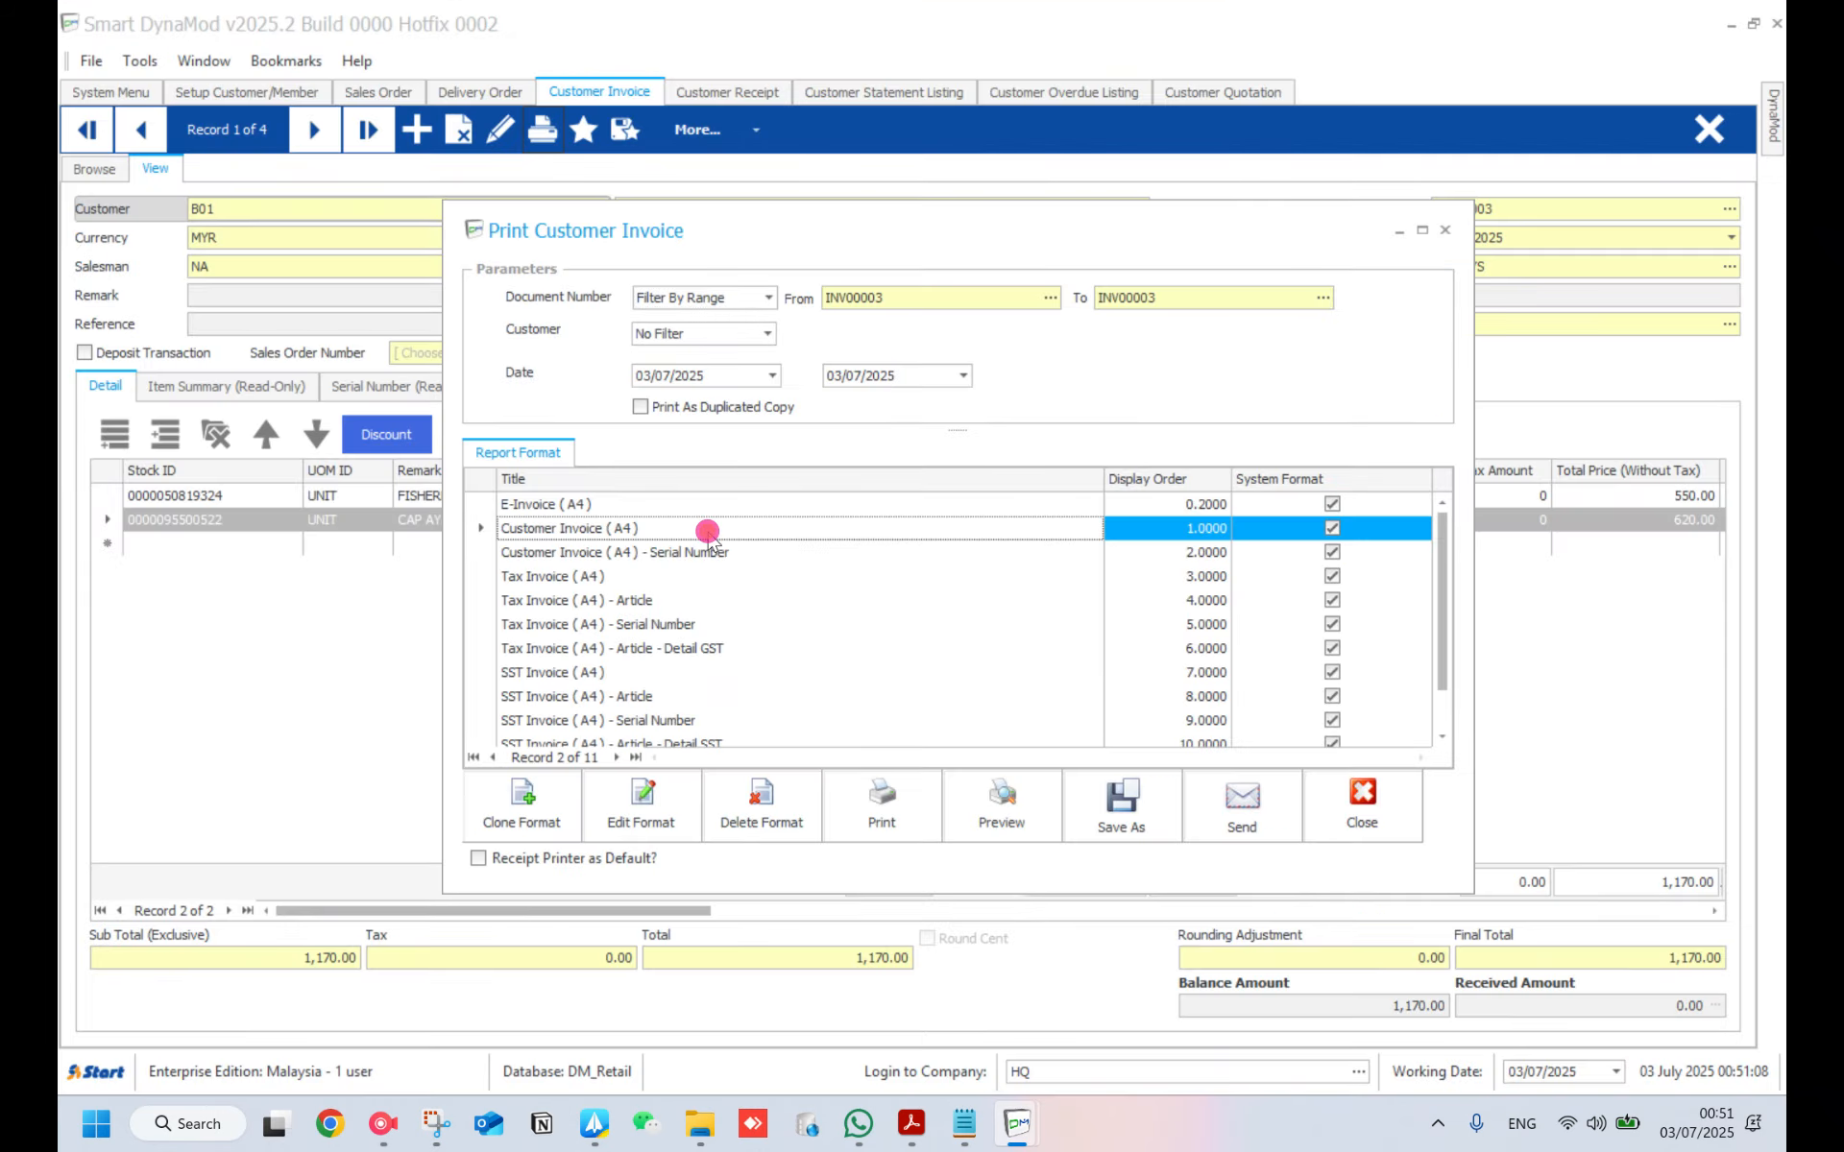
left_click(996, 819)
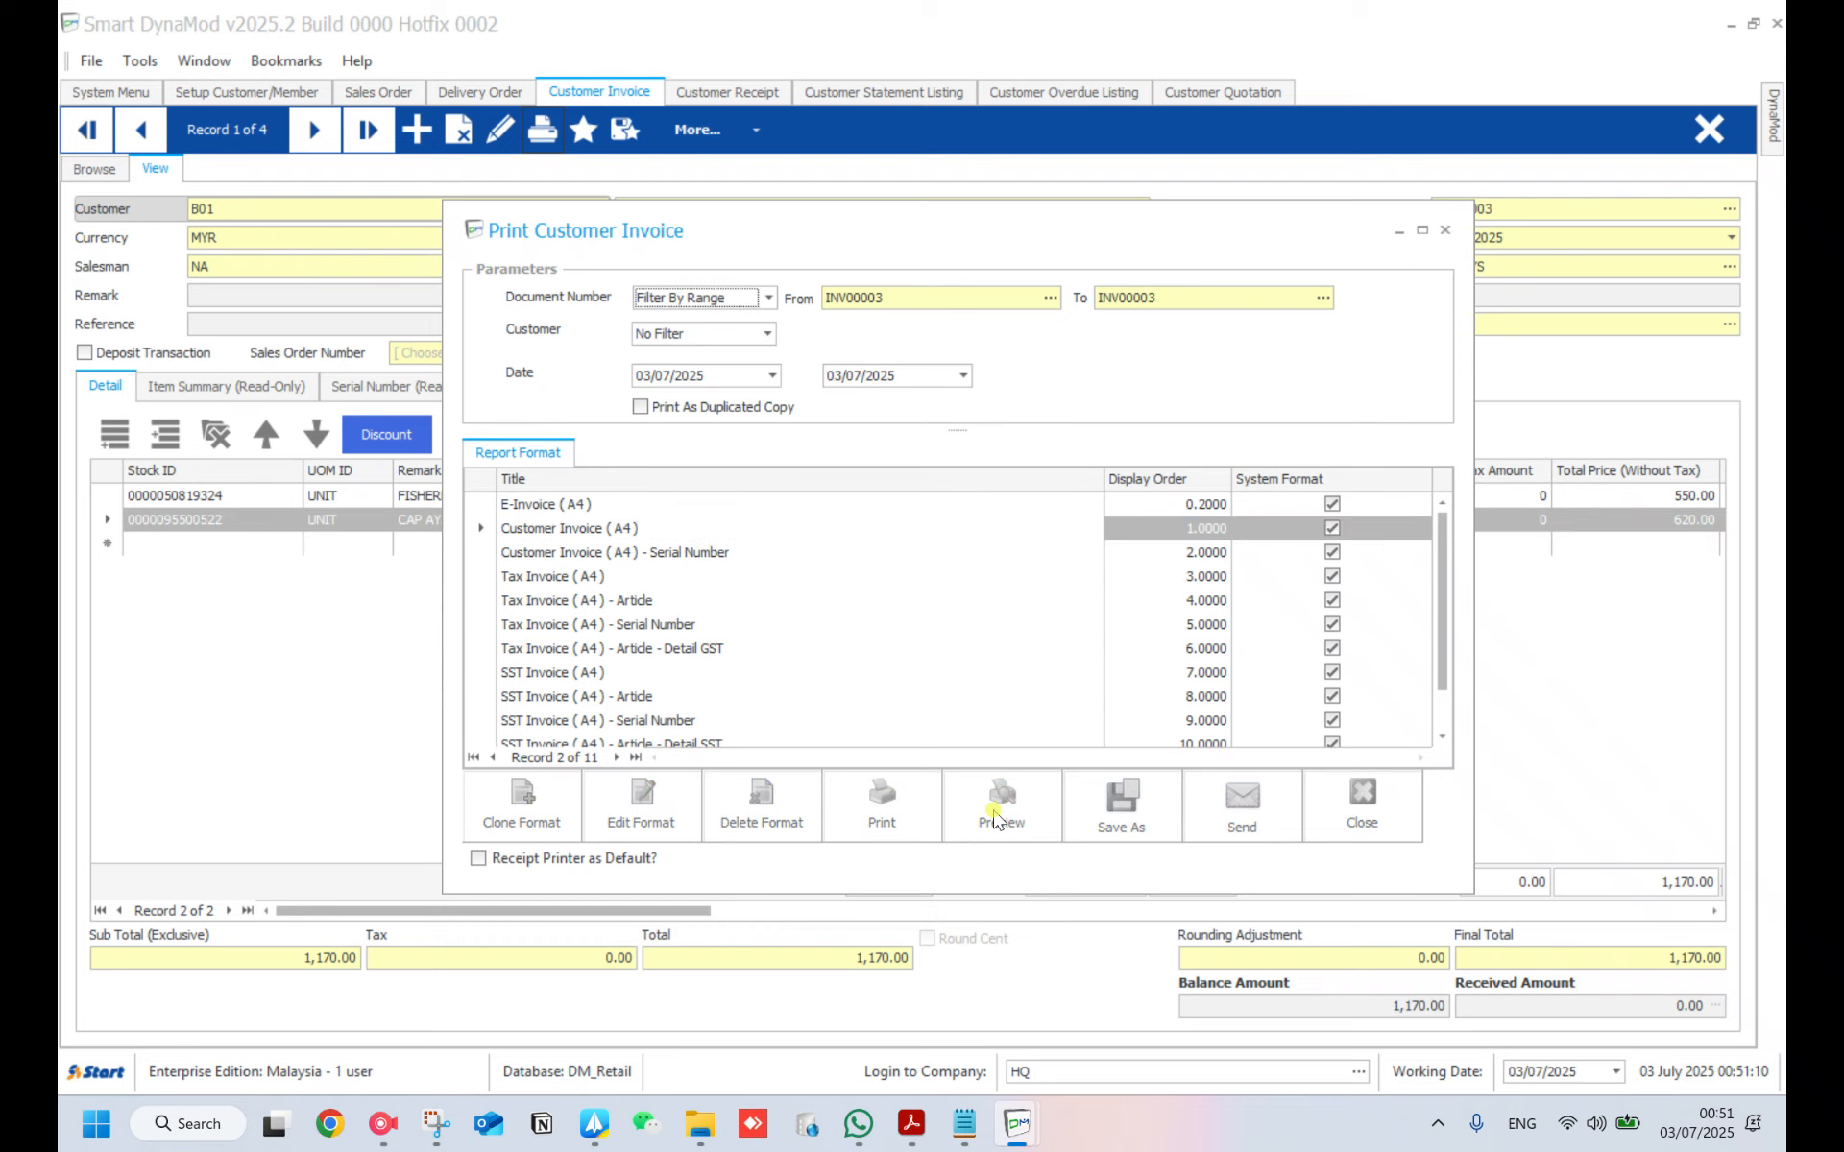
scroll(817, 588, "down", 2)
scroll(815, 588, "down", 4)
scroll(826, 557, "up", 7)
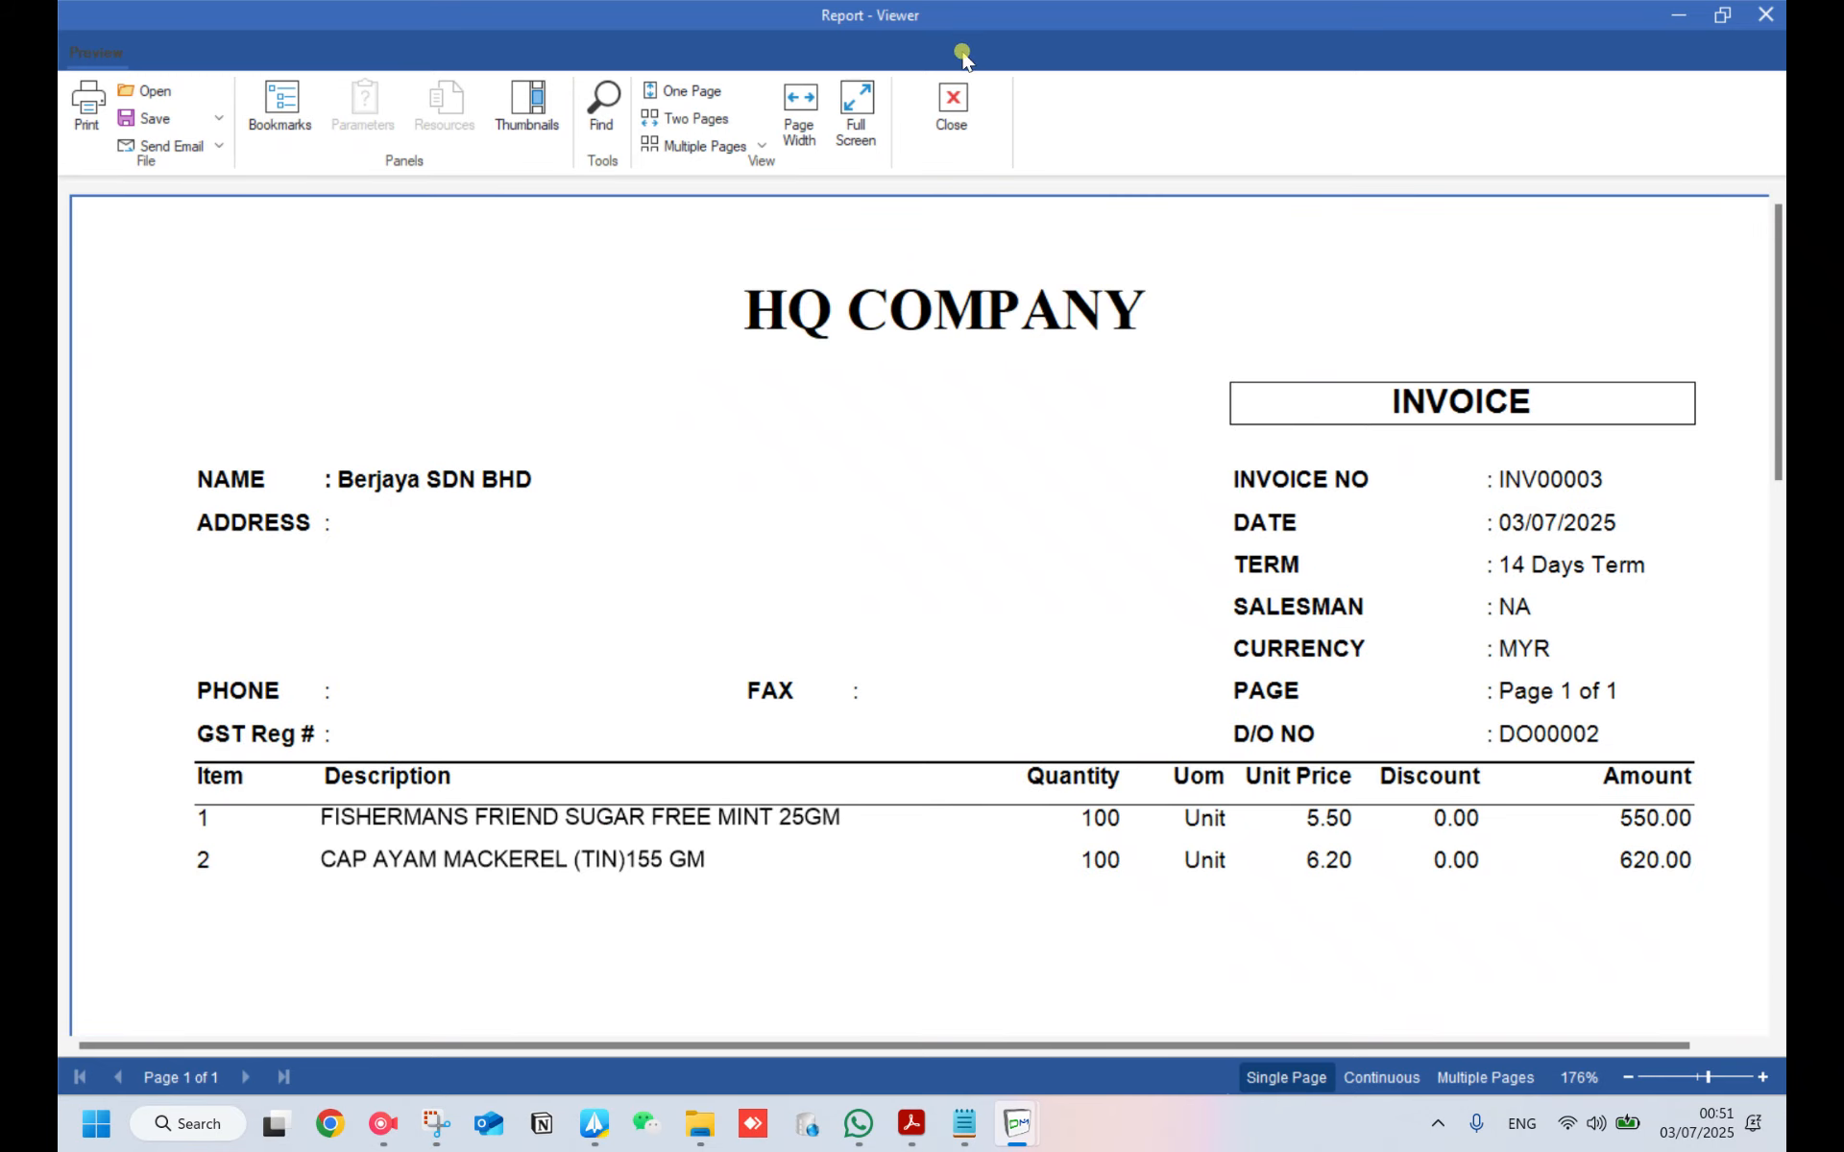
left_click(952, 108)
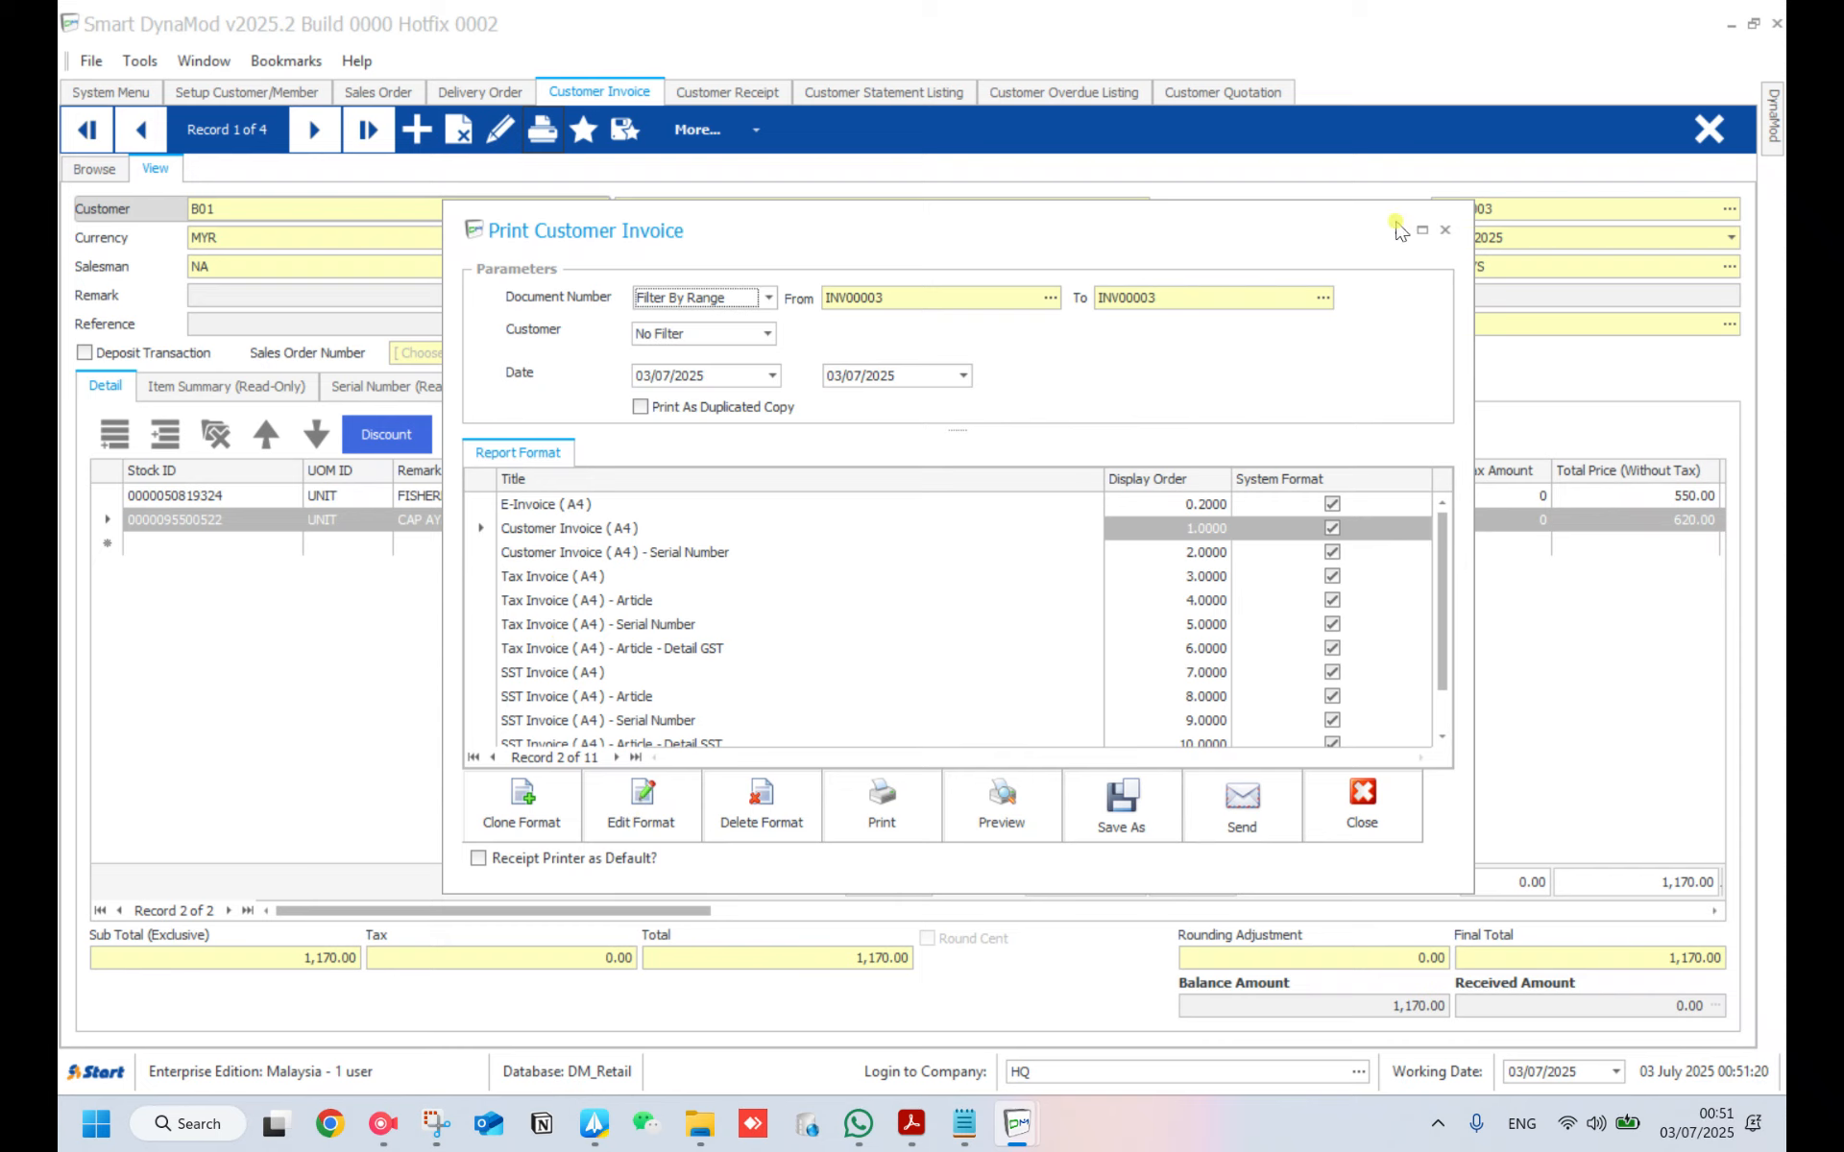
left_click(1359, 805)
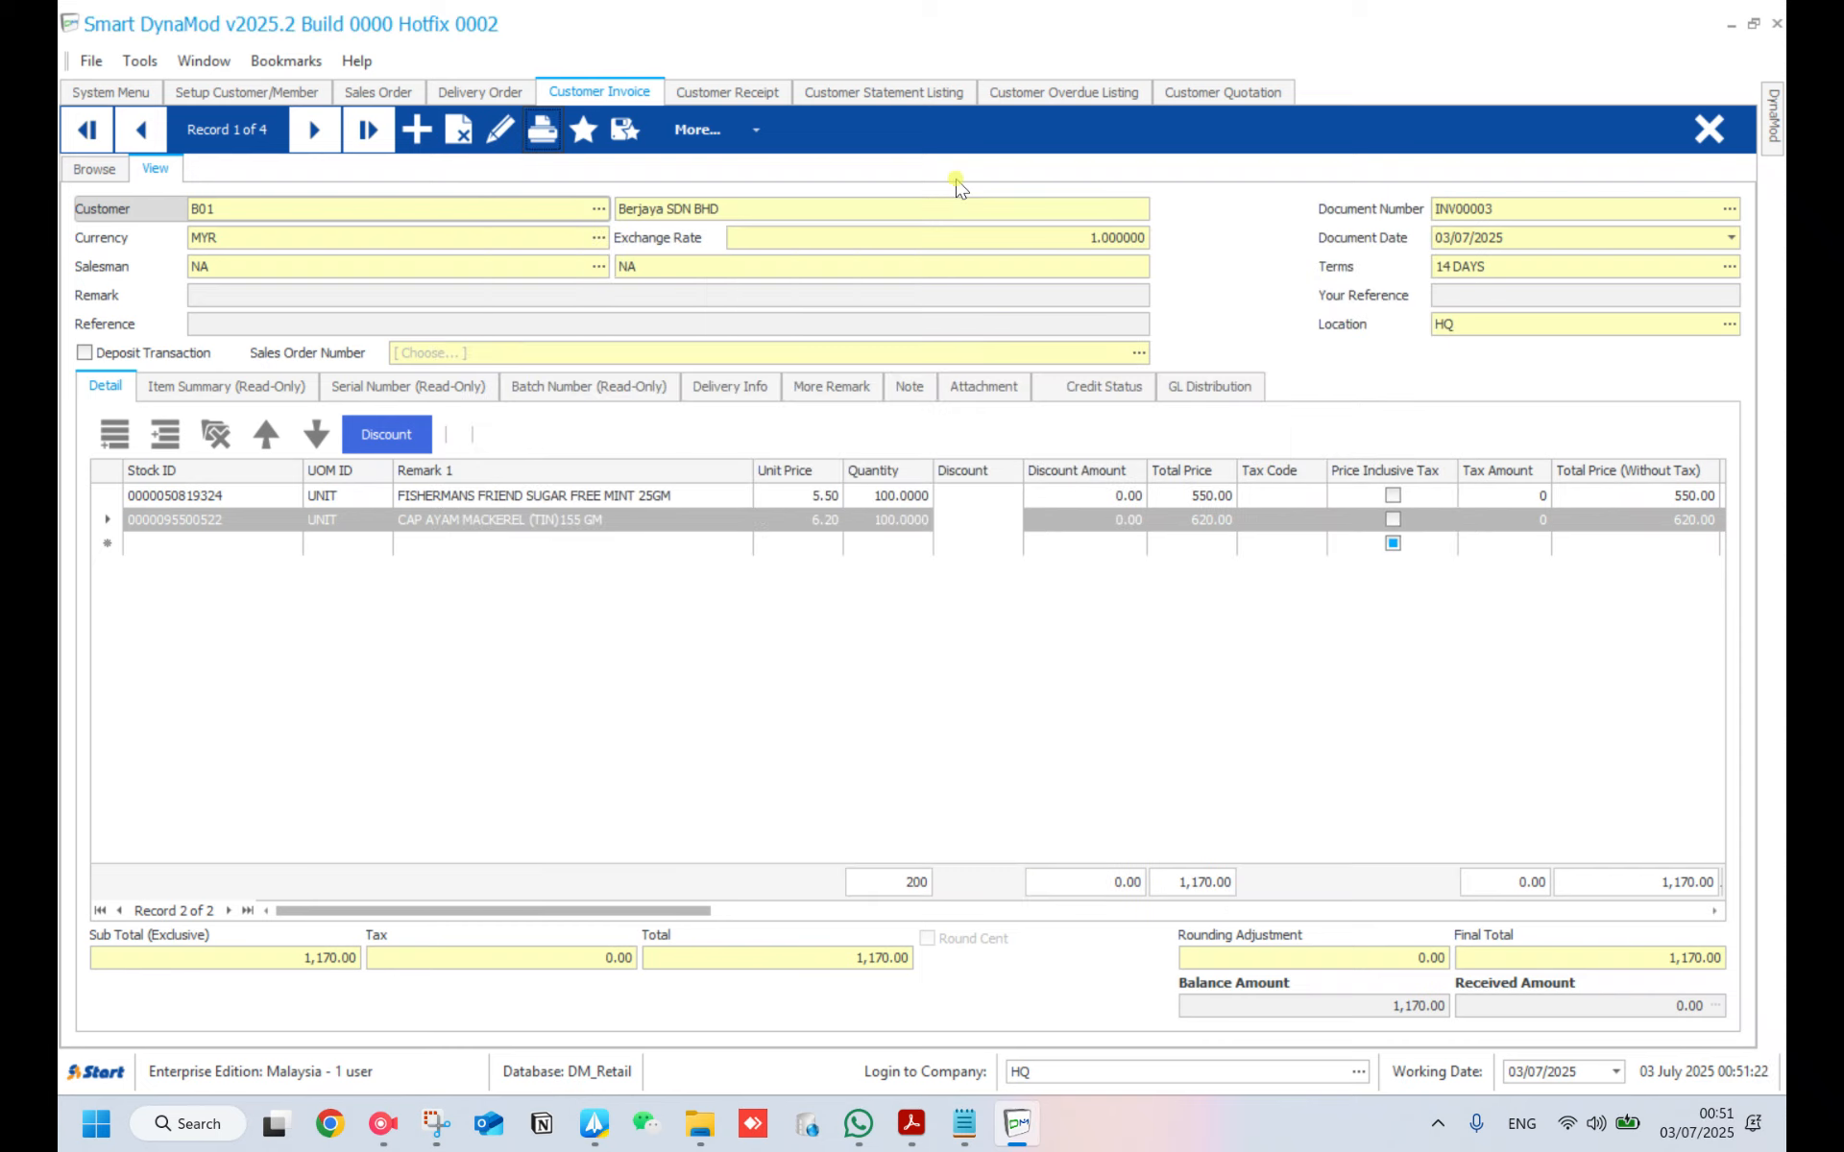
- Open the Customer Statement Listing report of the Customer Module and preview the statements by customer without a customer filter
left_click(121, 92)
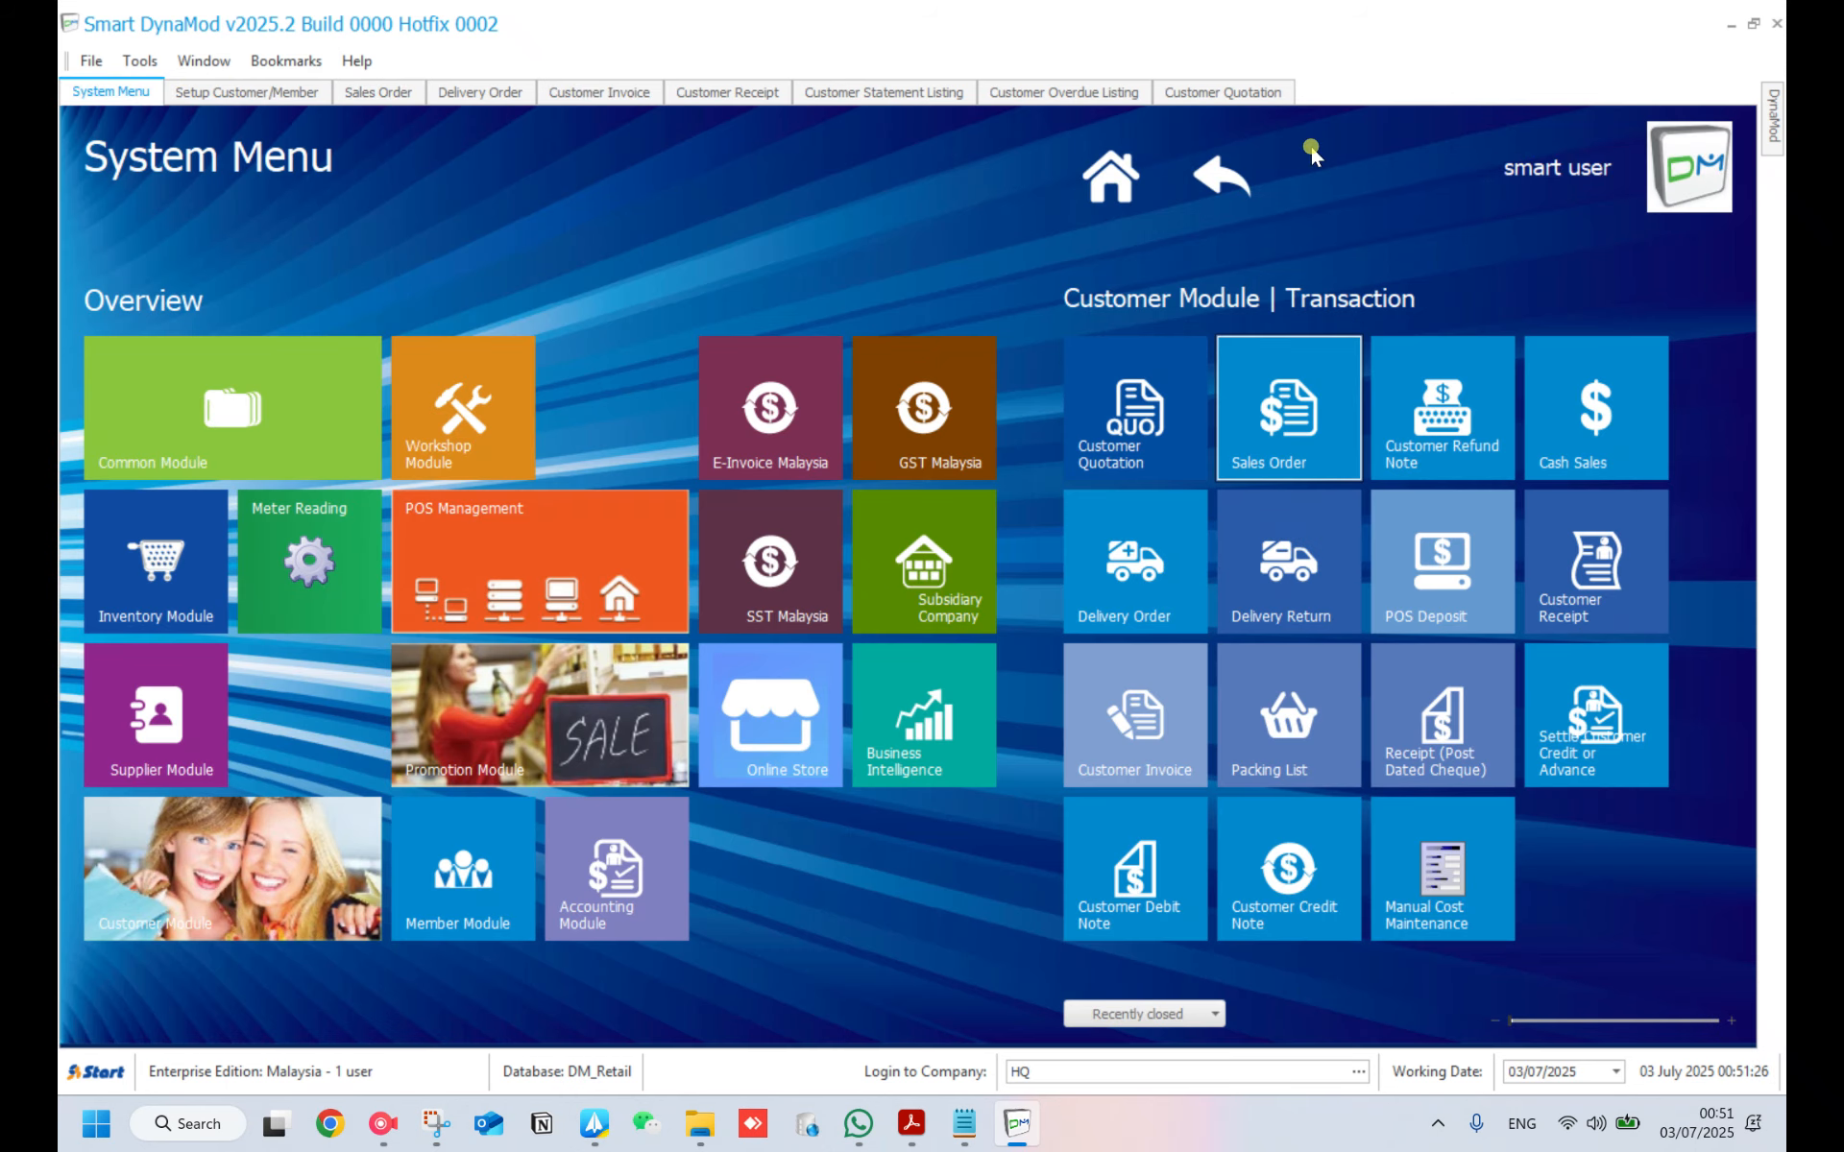
left_click(1220, 178)
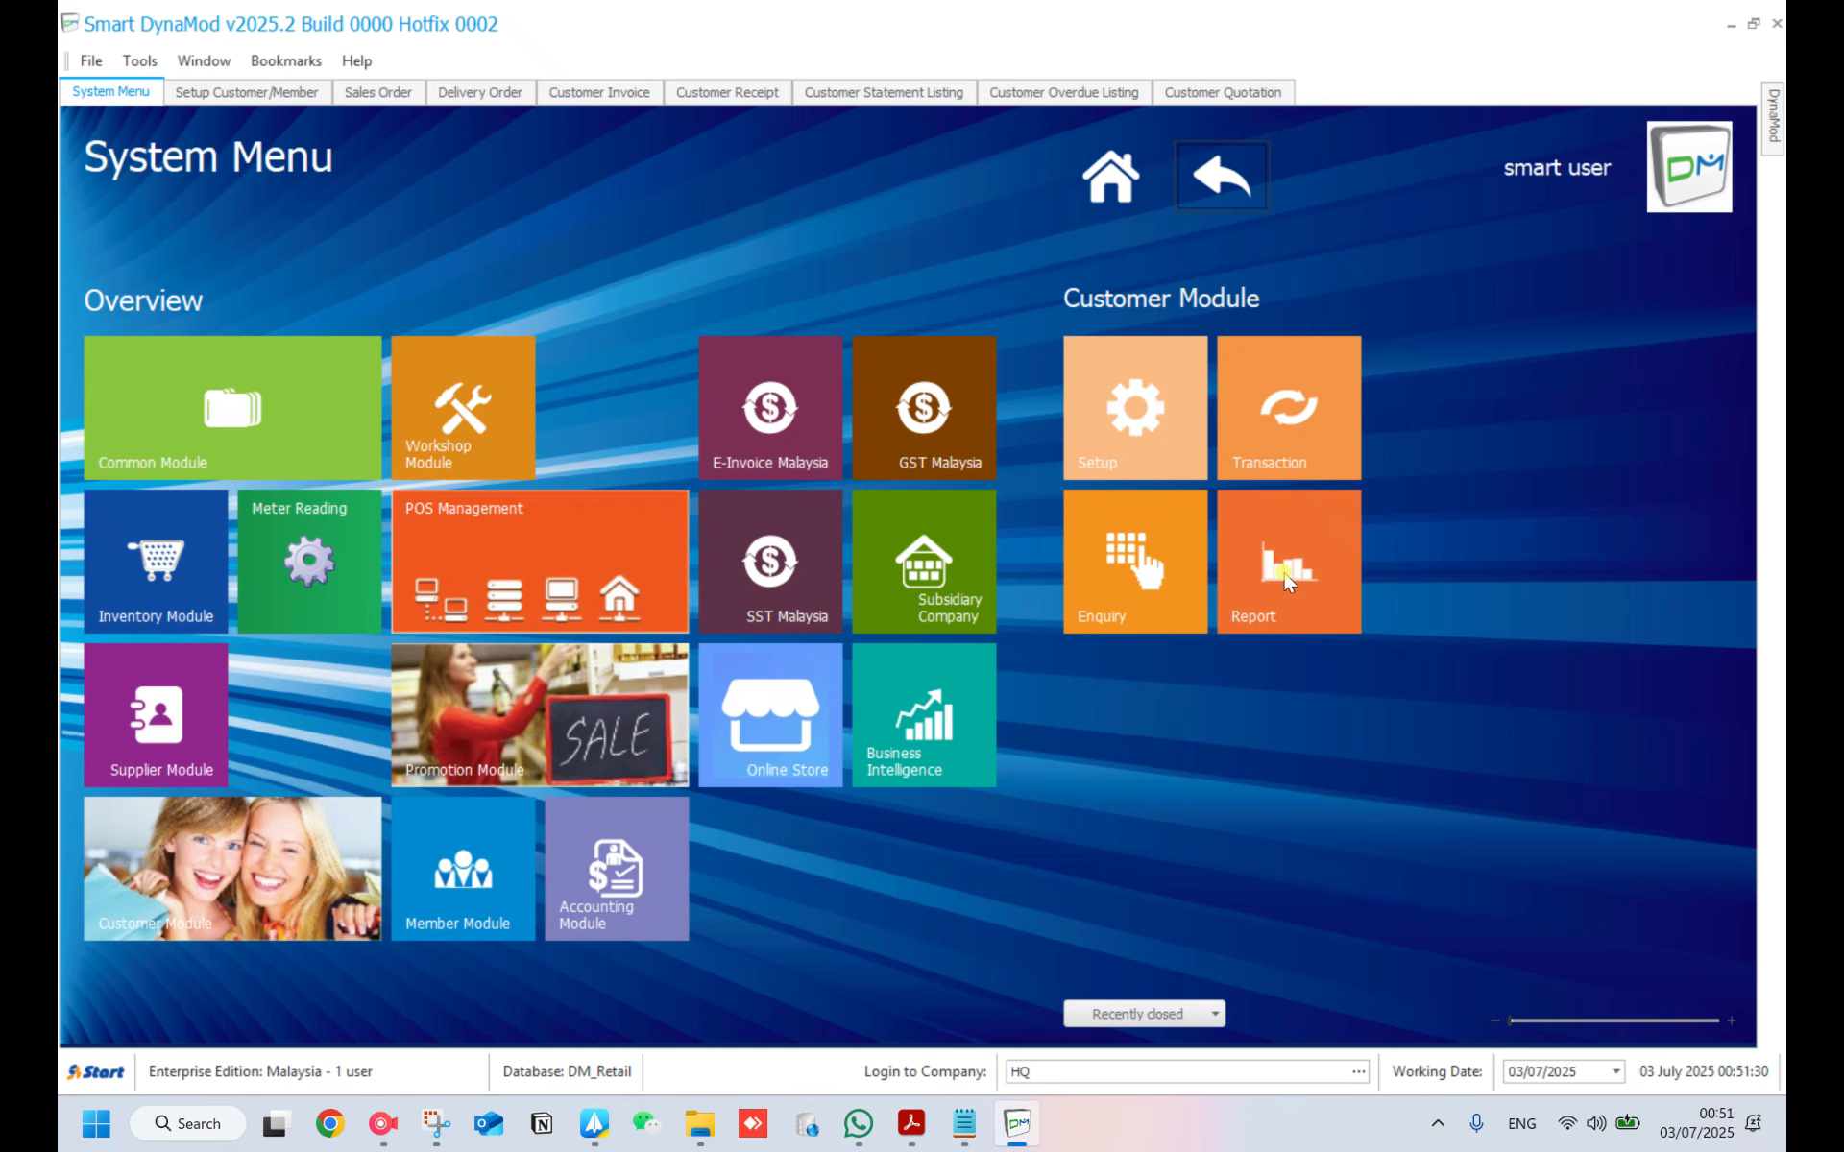
left_click(1246, 561)
mouse_move(1303, 535)
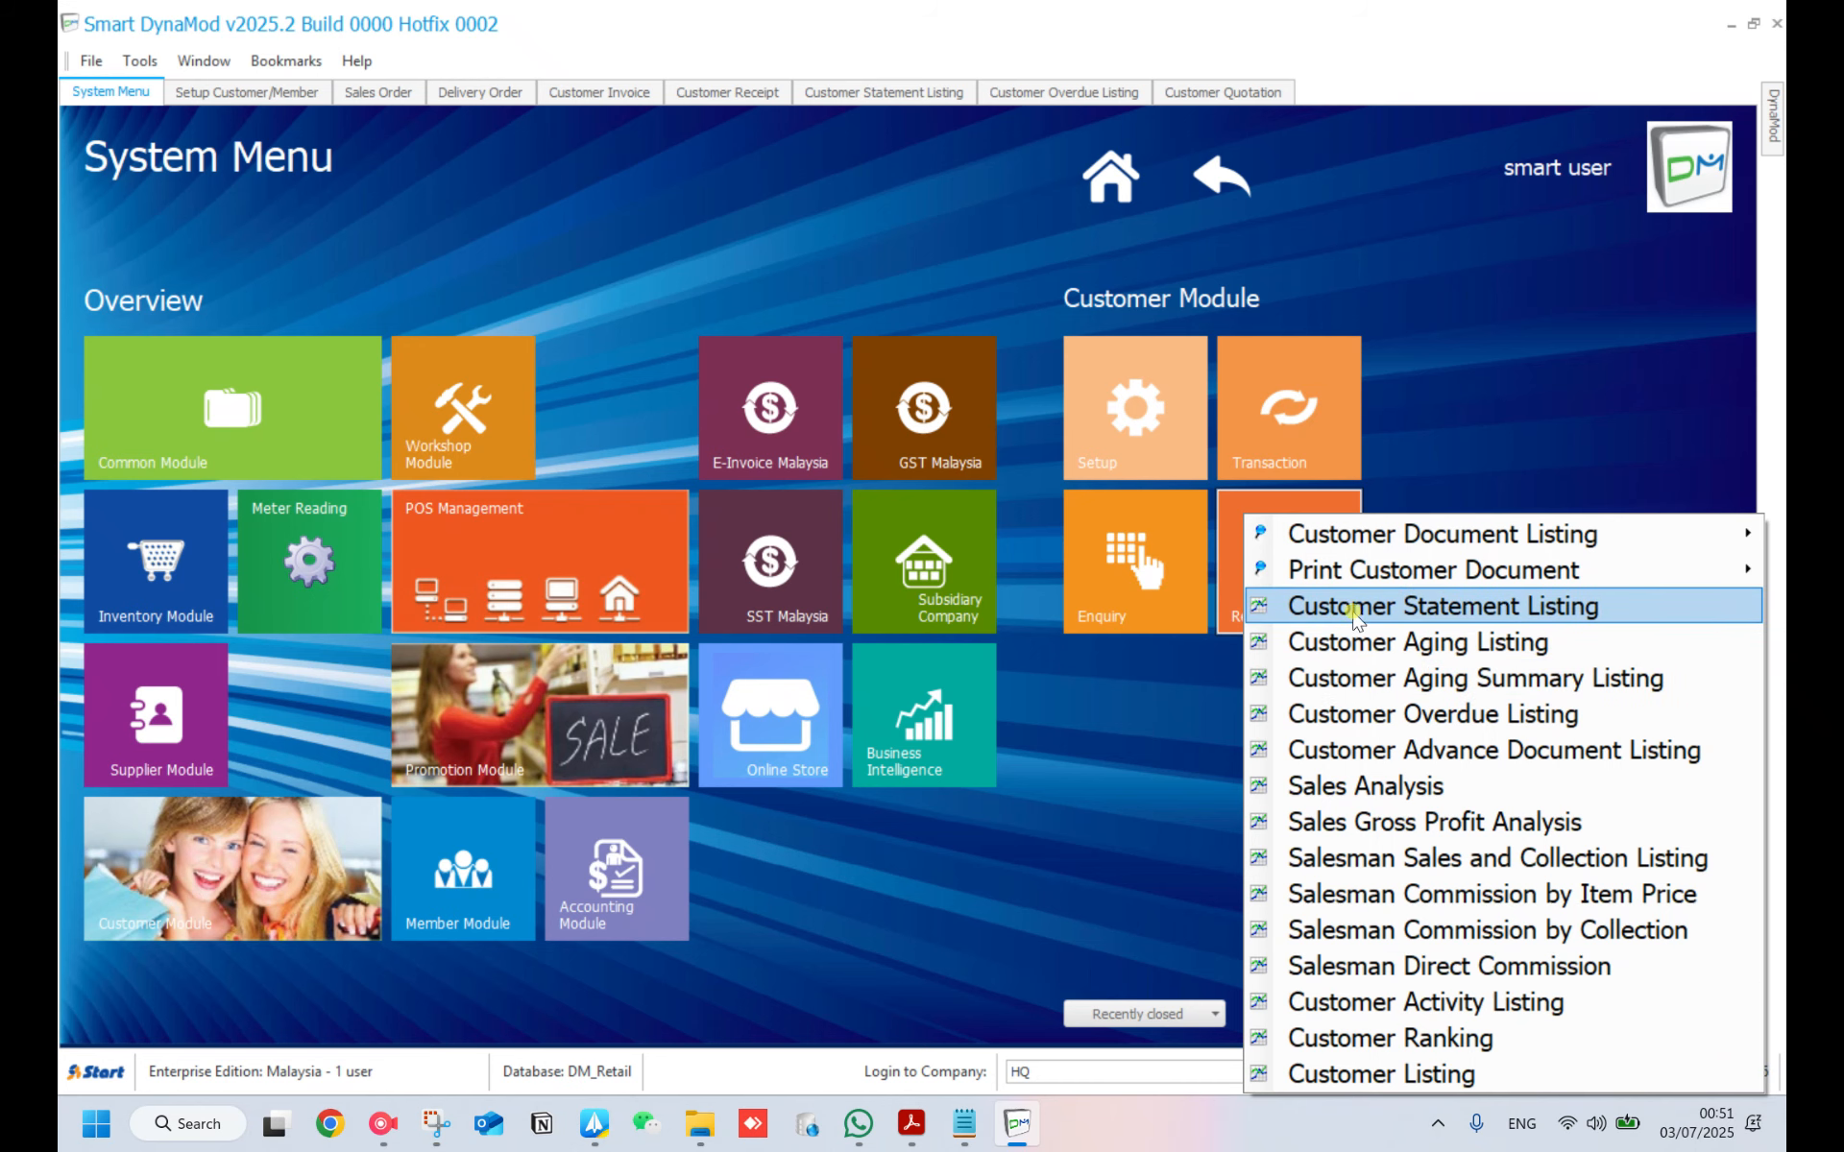
mouse_move(1365, 546)
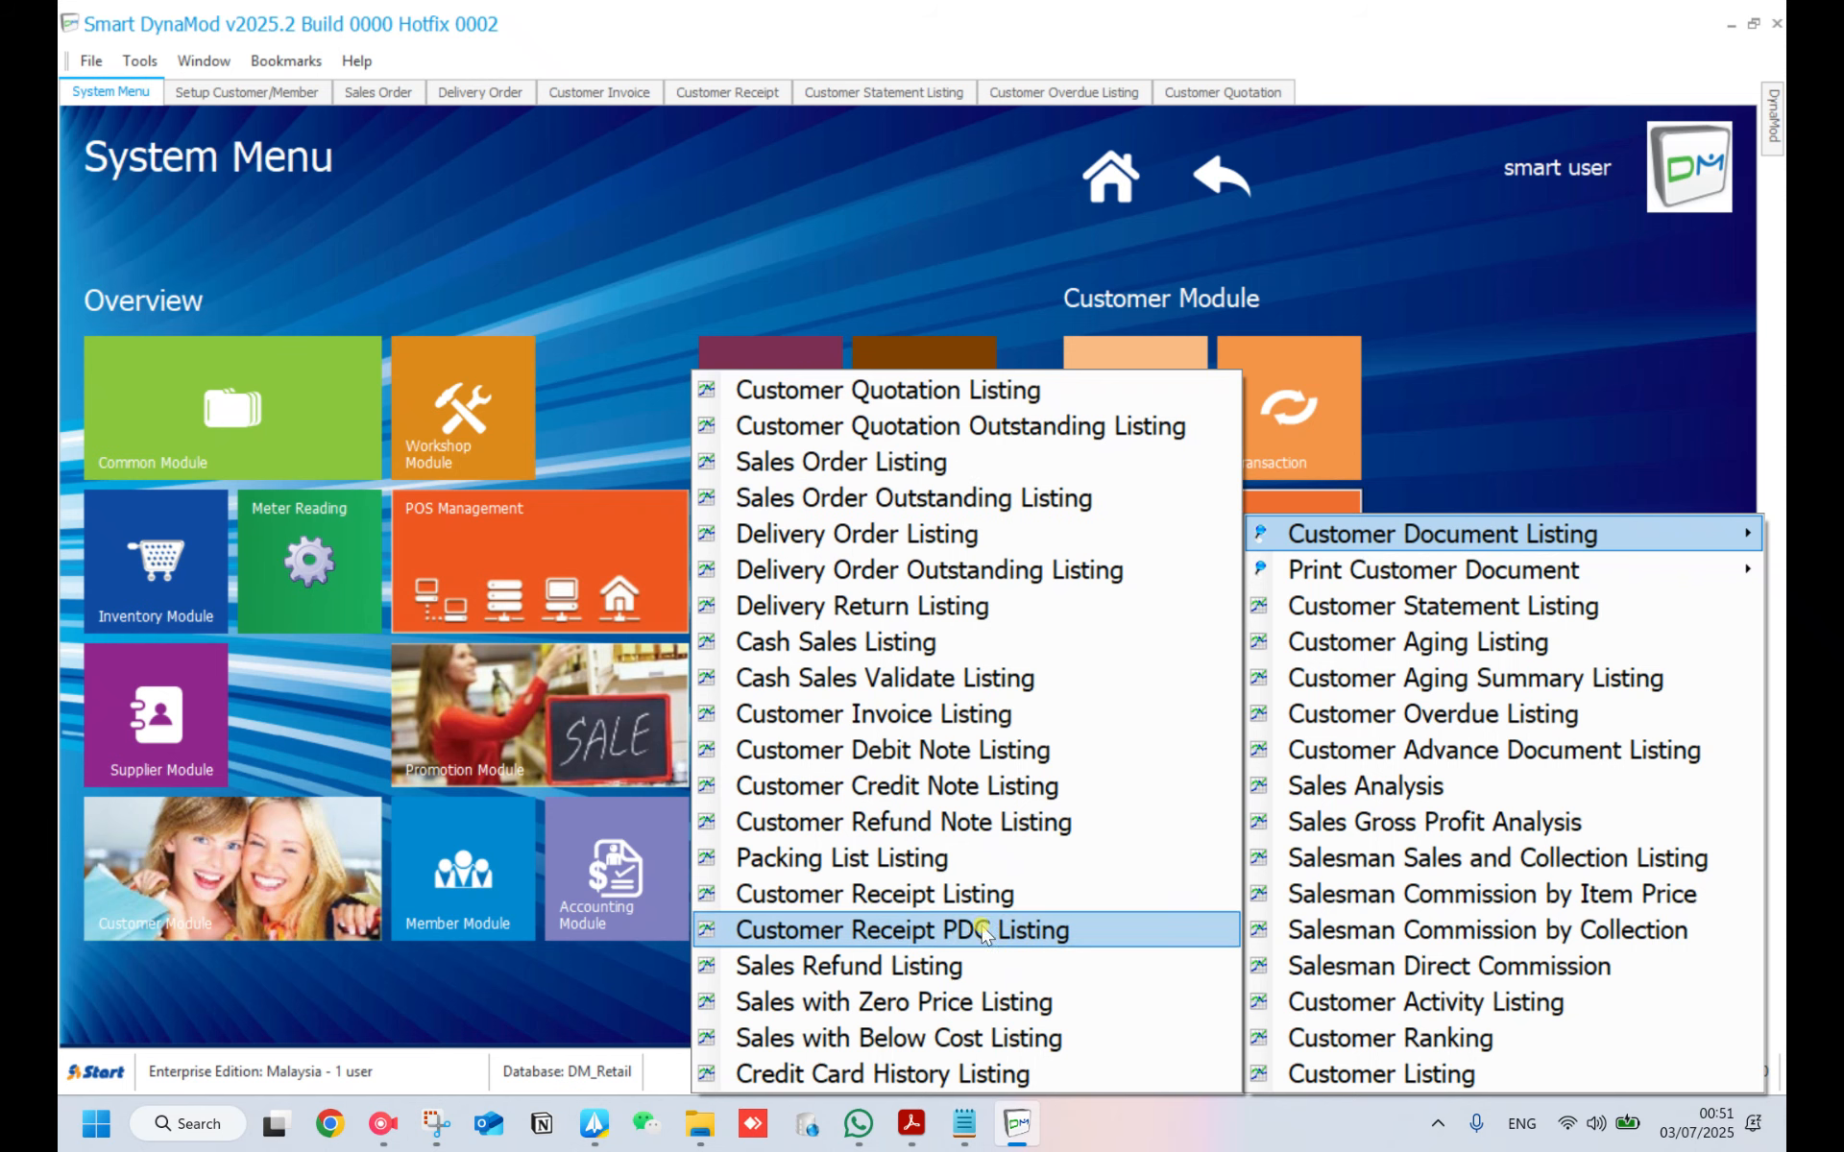
mouse_move(1253, 570)
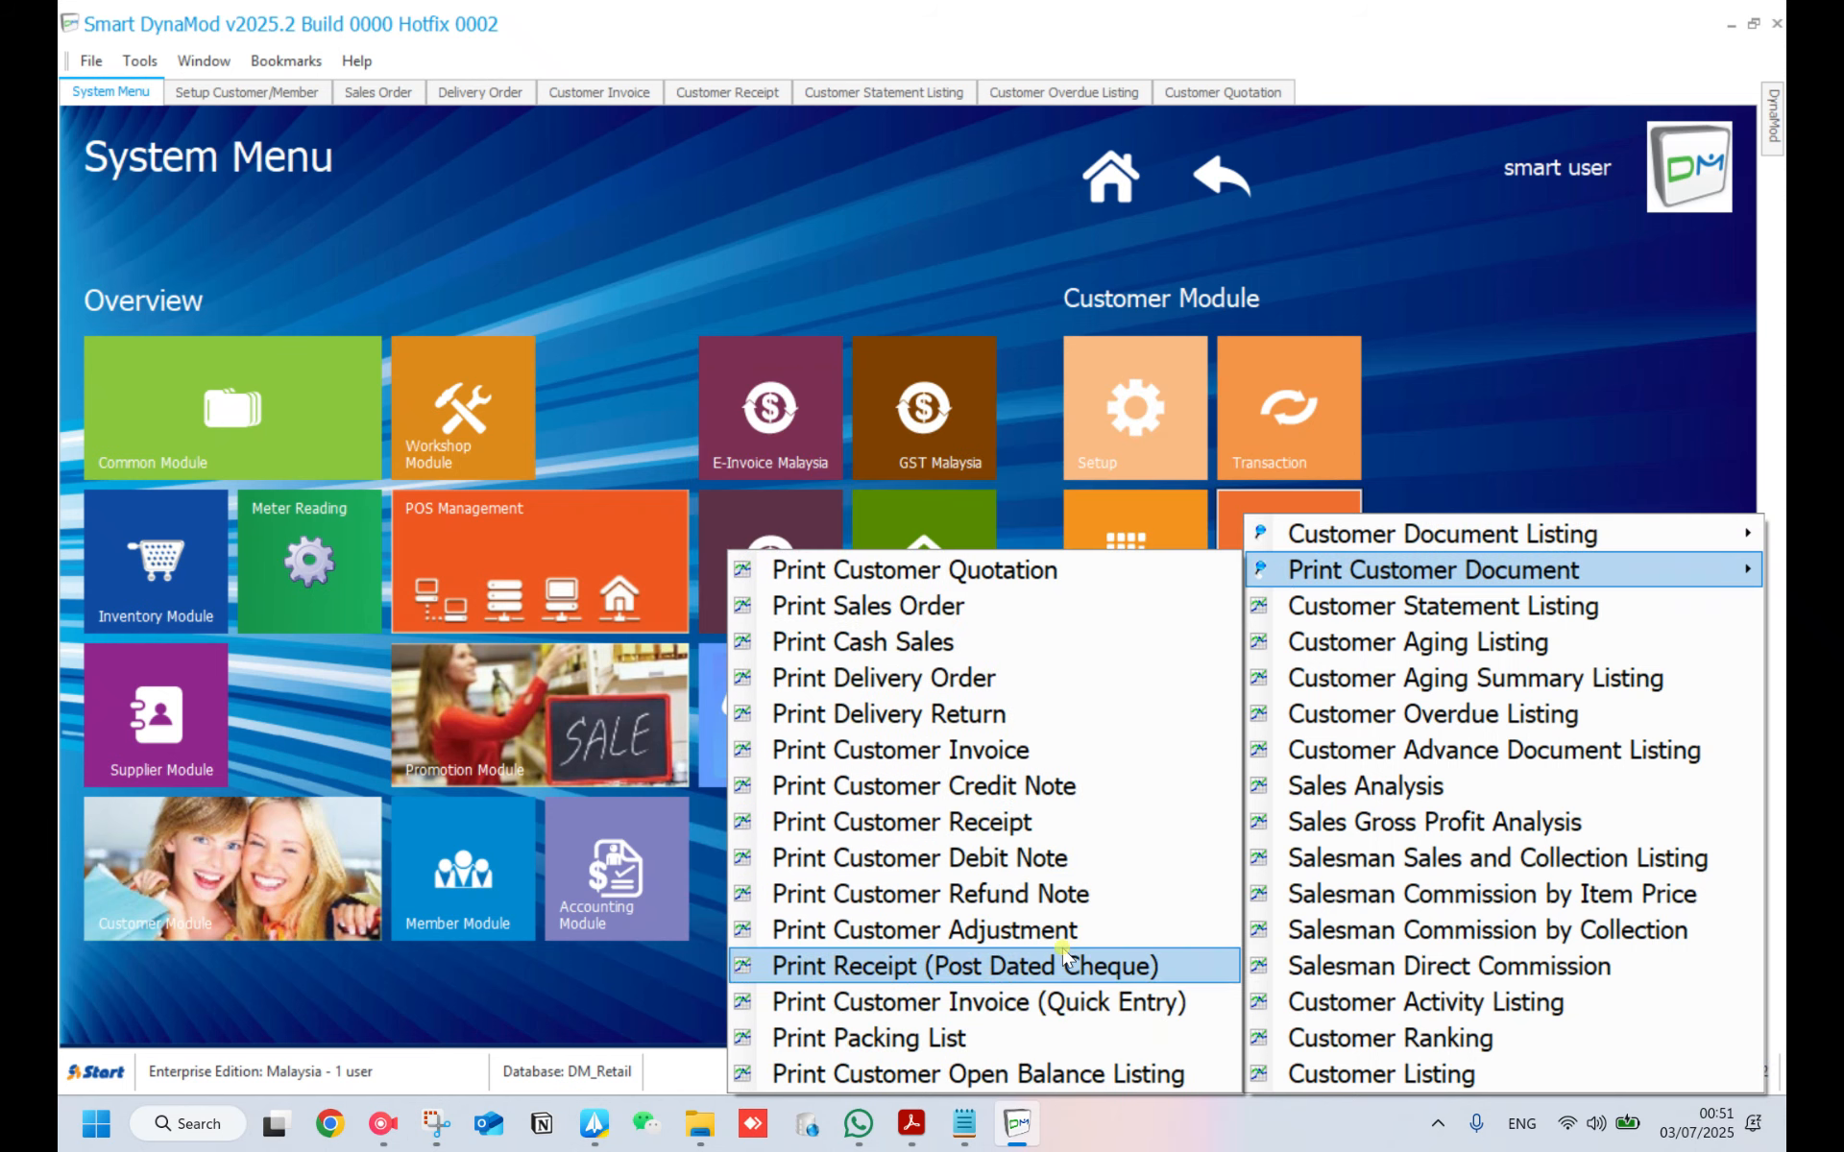
left_click(1375, 606)
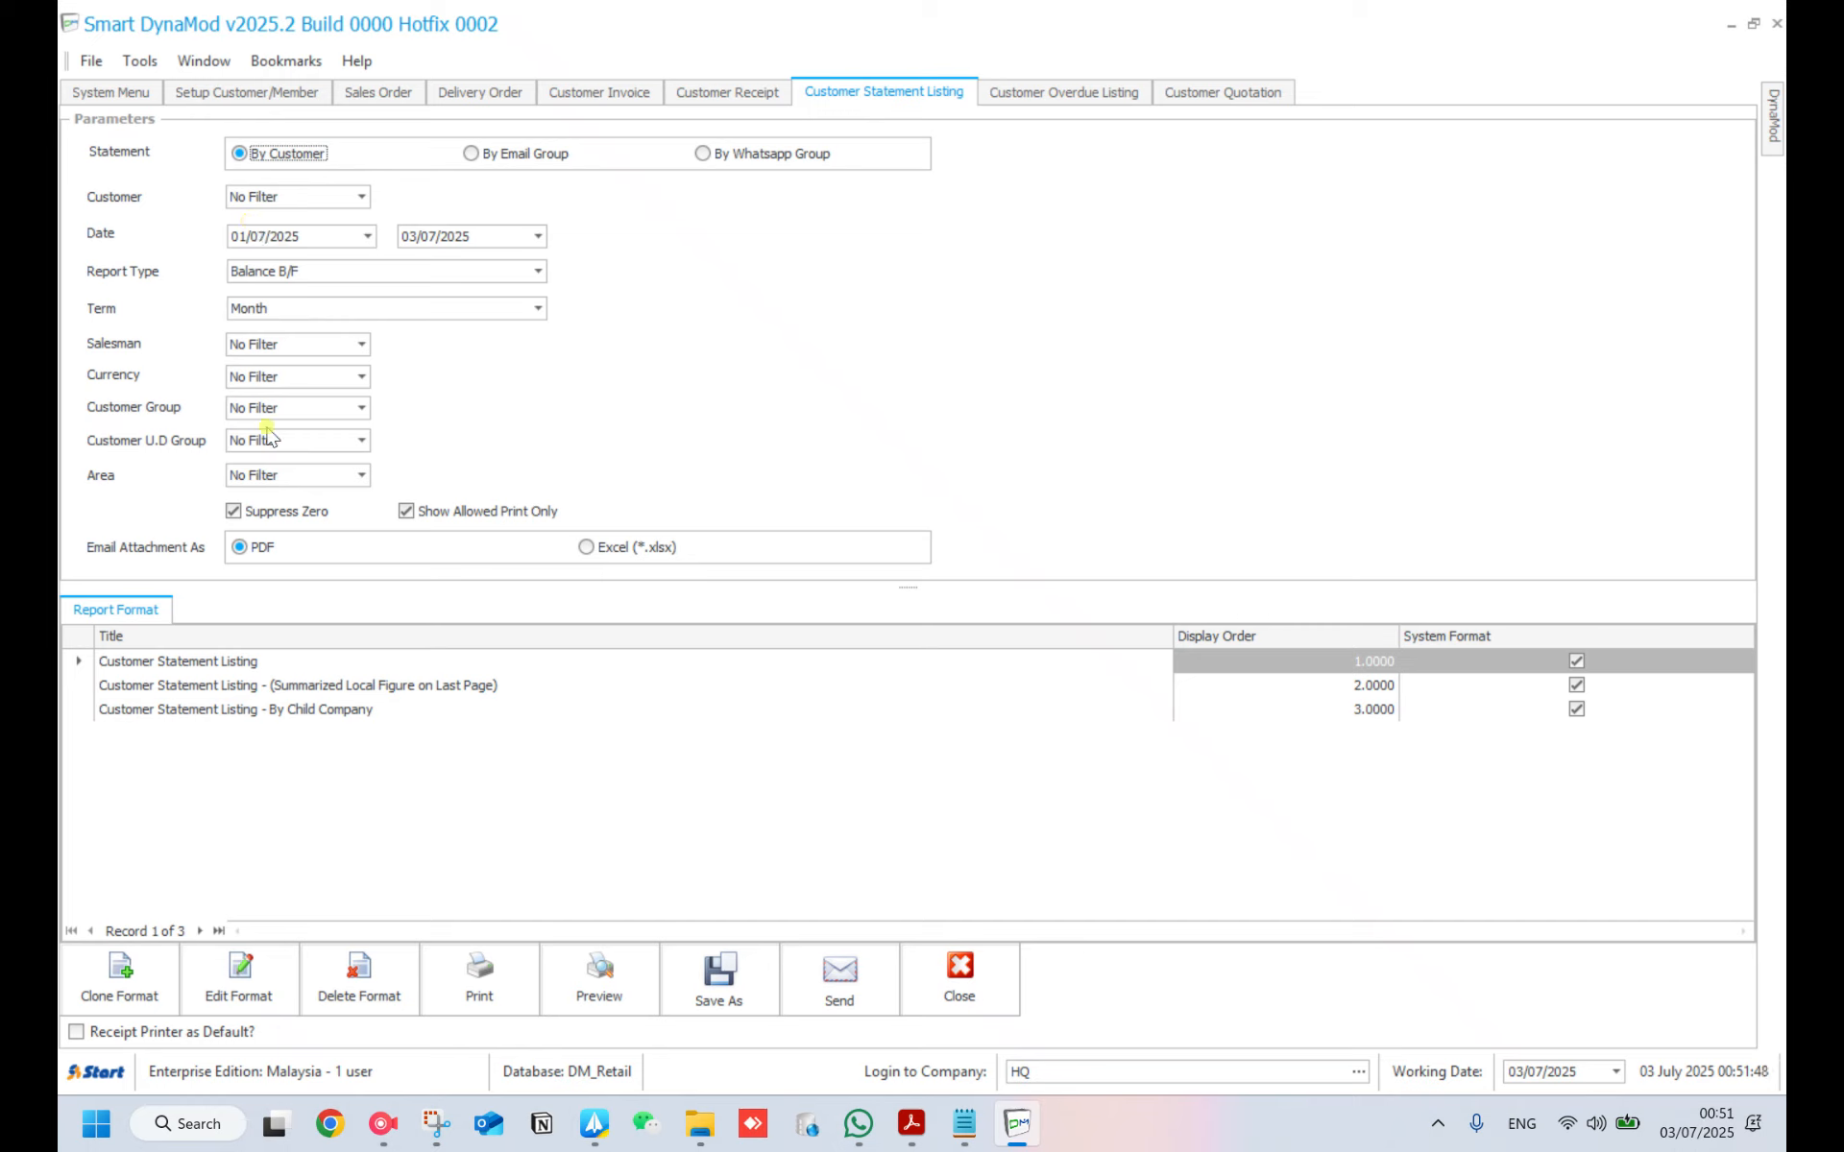
left_click(603, 1005)
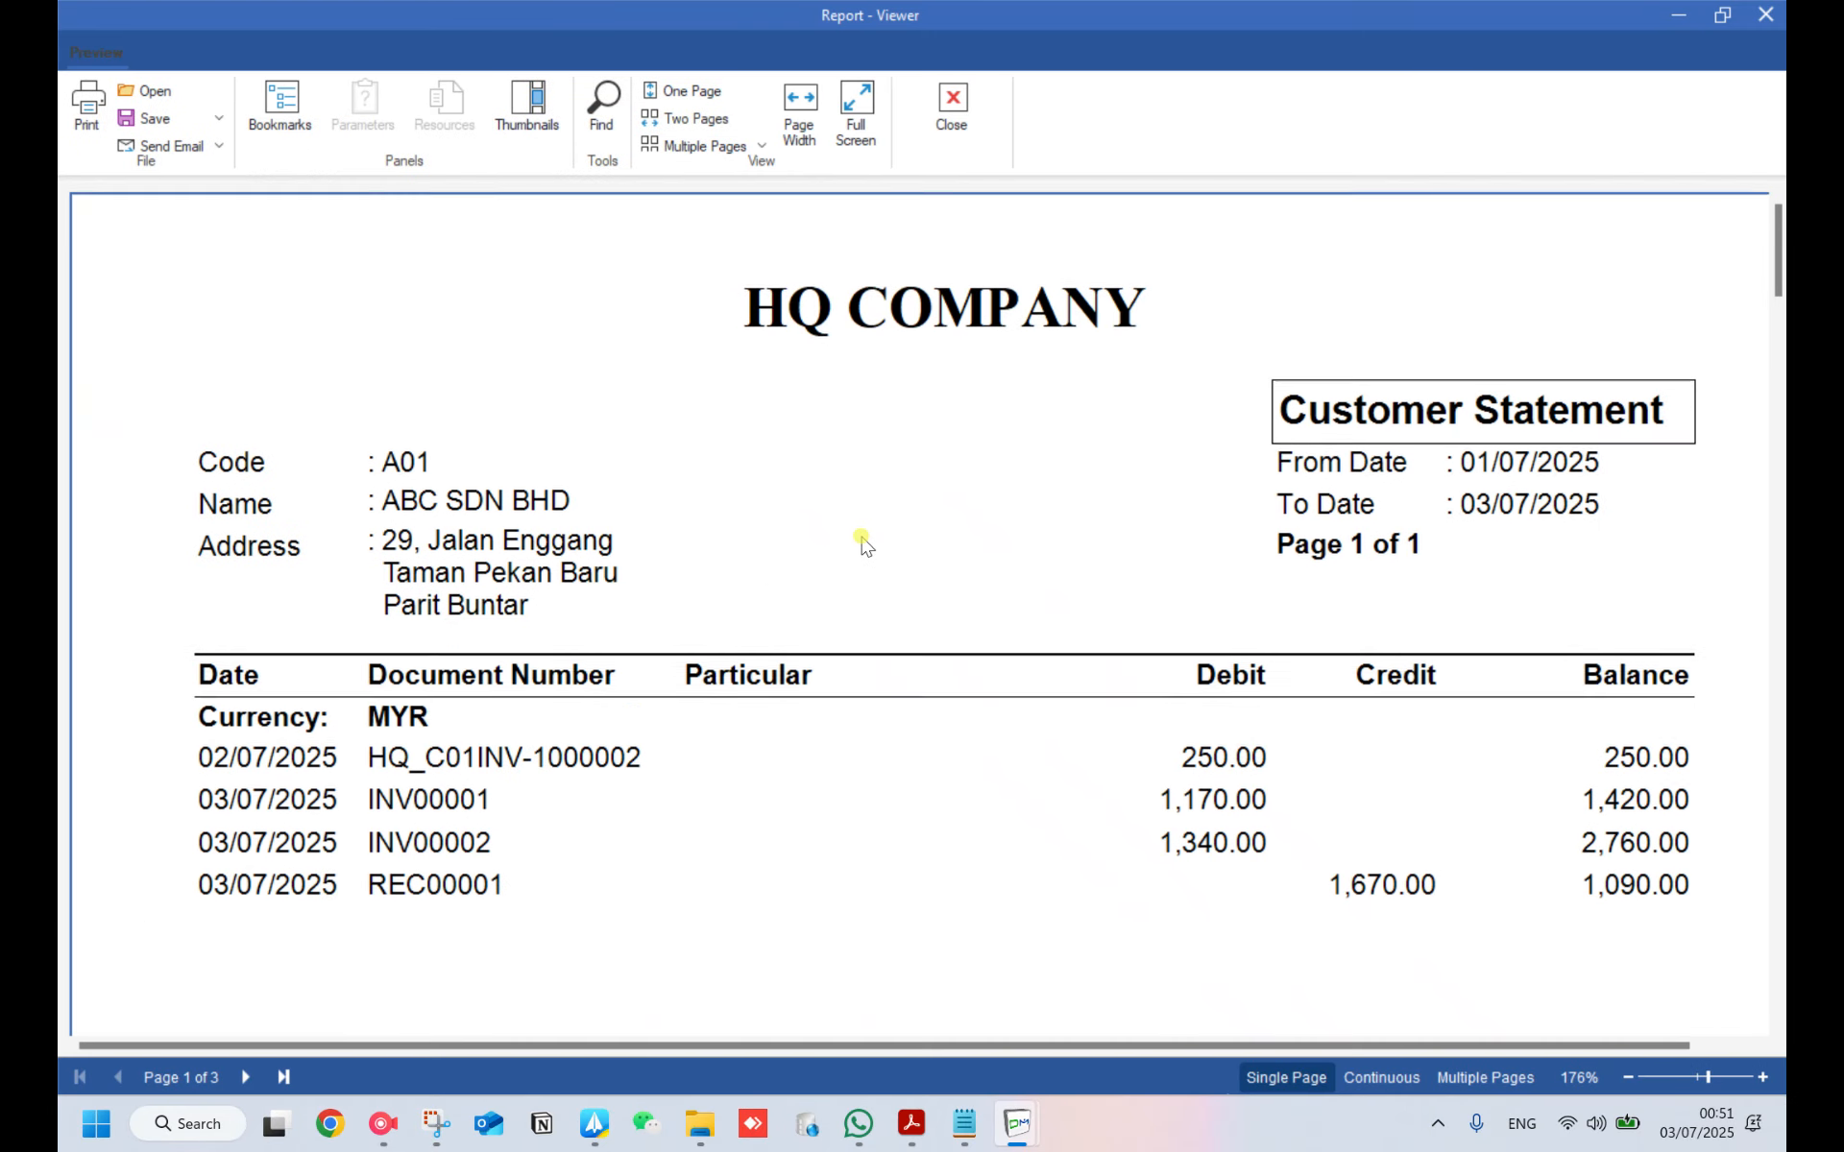
- Examine each customer's statement for its documents, debits, credits, balances and monthly aging, and close the report preview
scroll(865, 545, "down", 1)
scroll(862, 545, "right", 1)
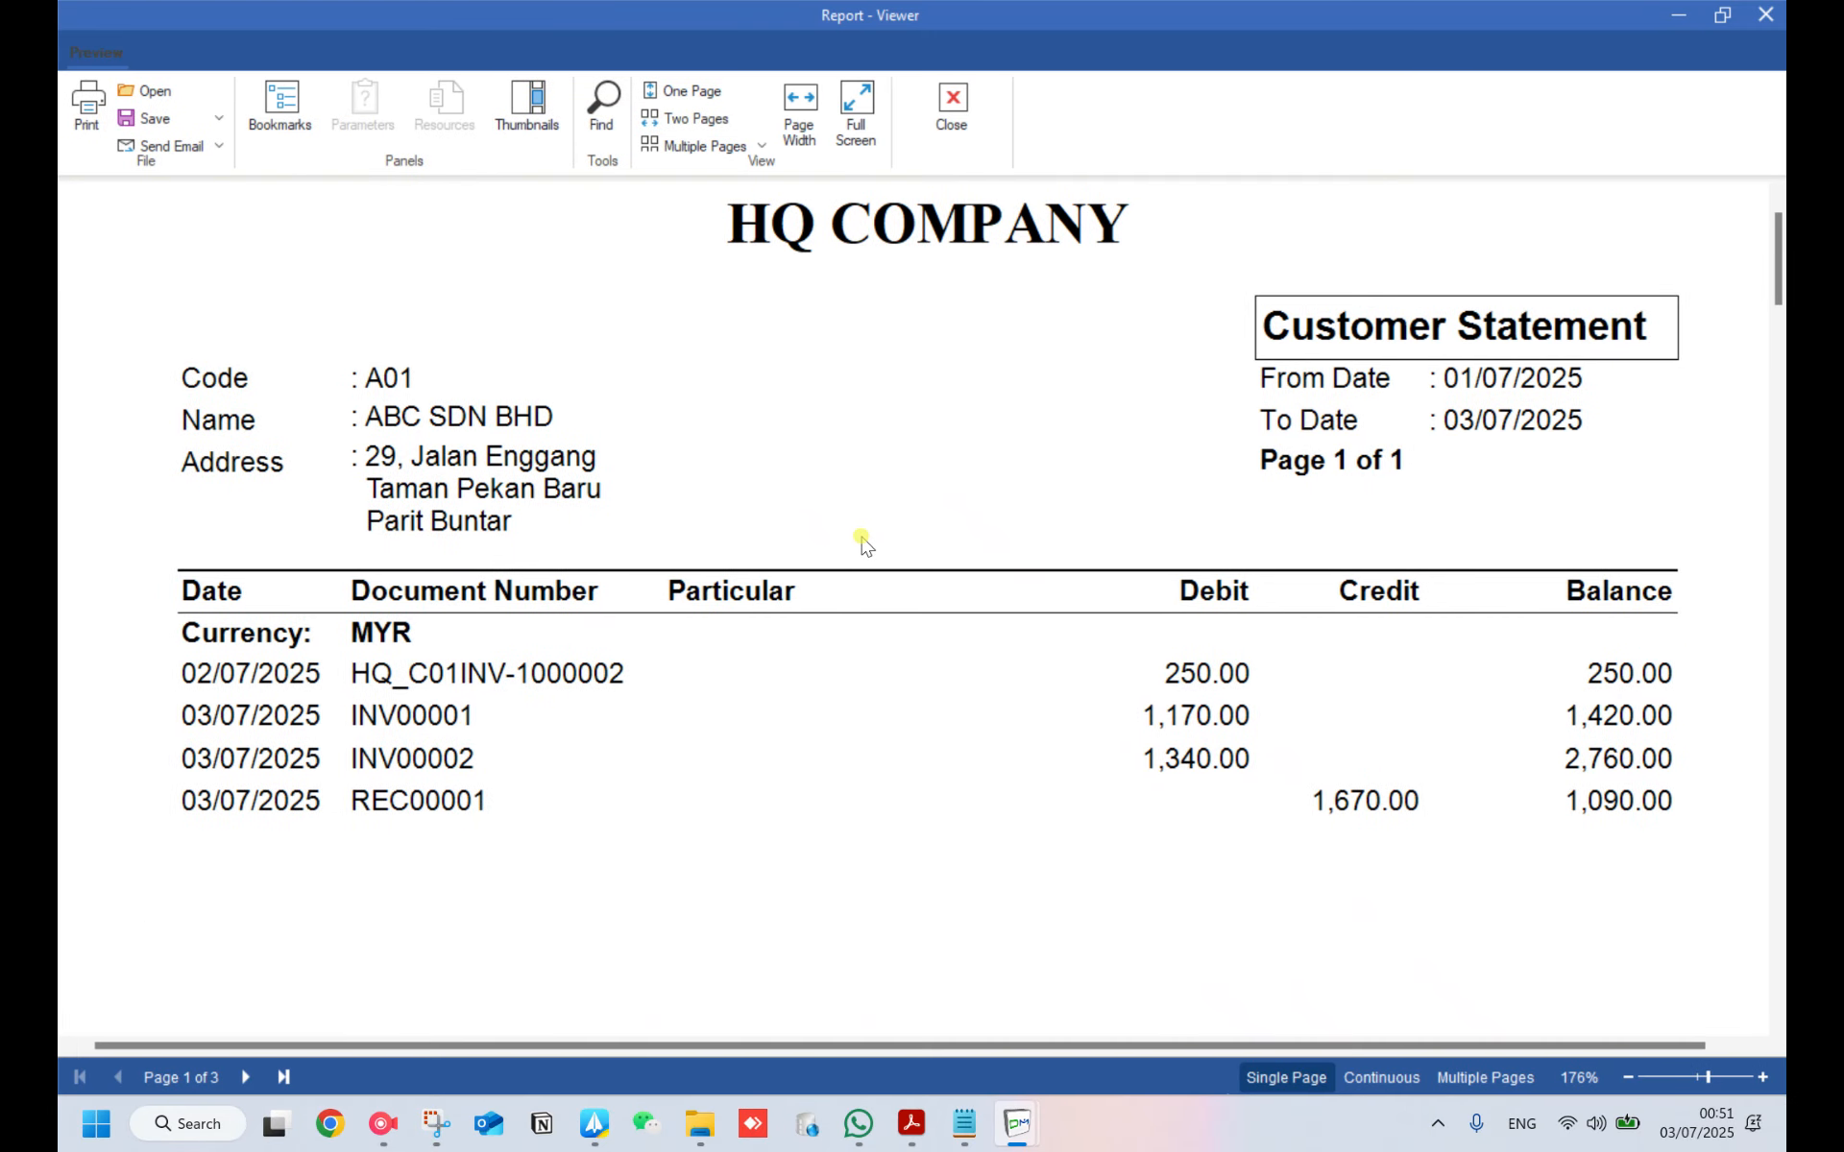
scroll(598, 683, "down", 1)
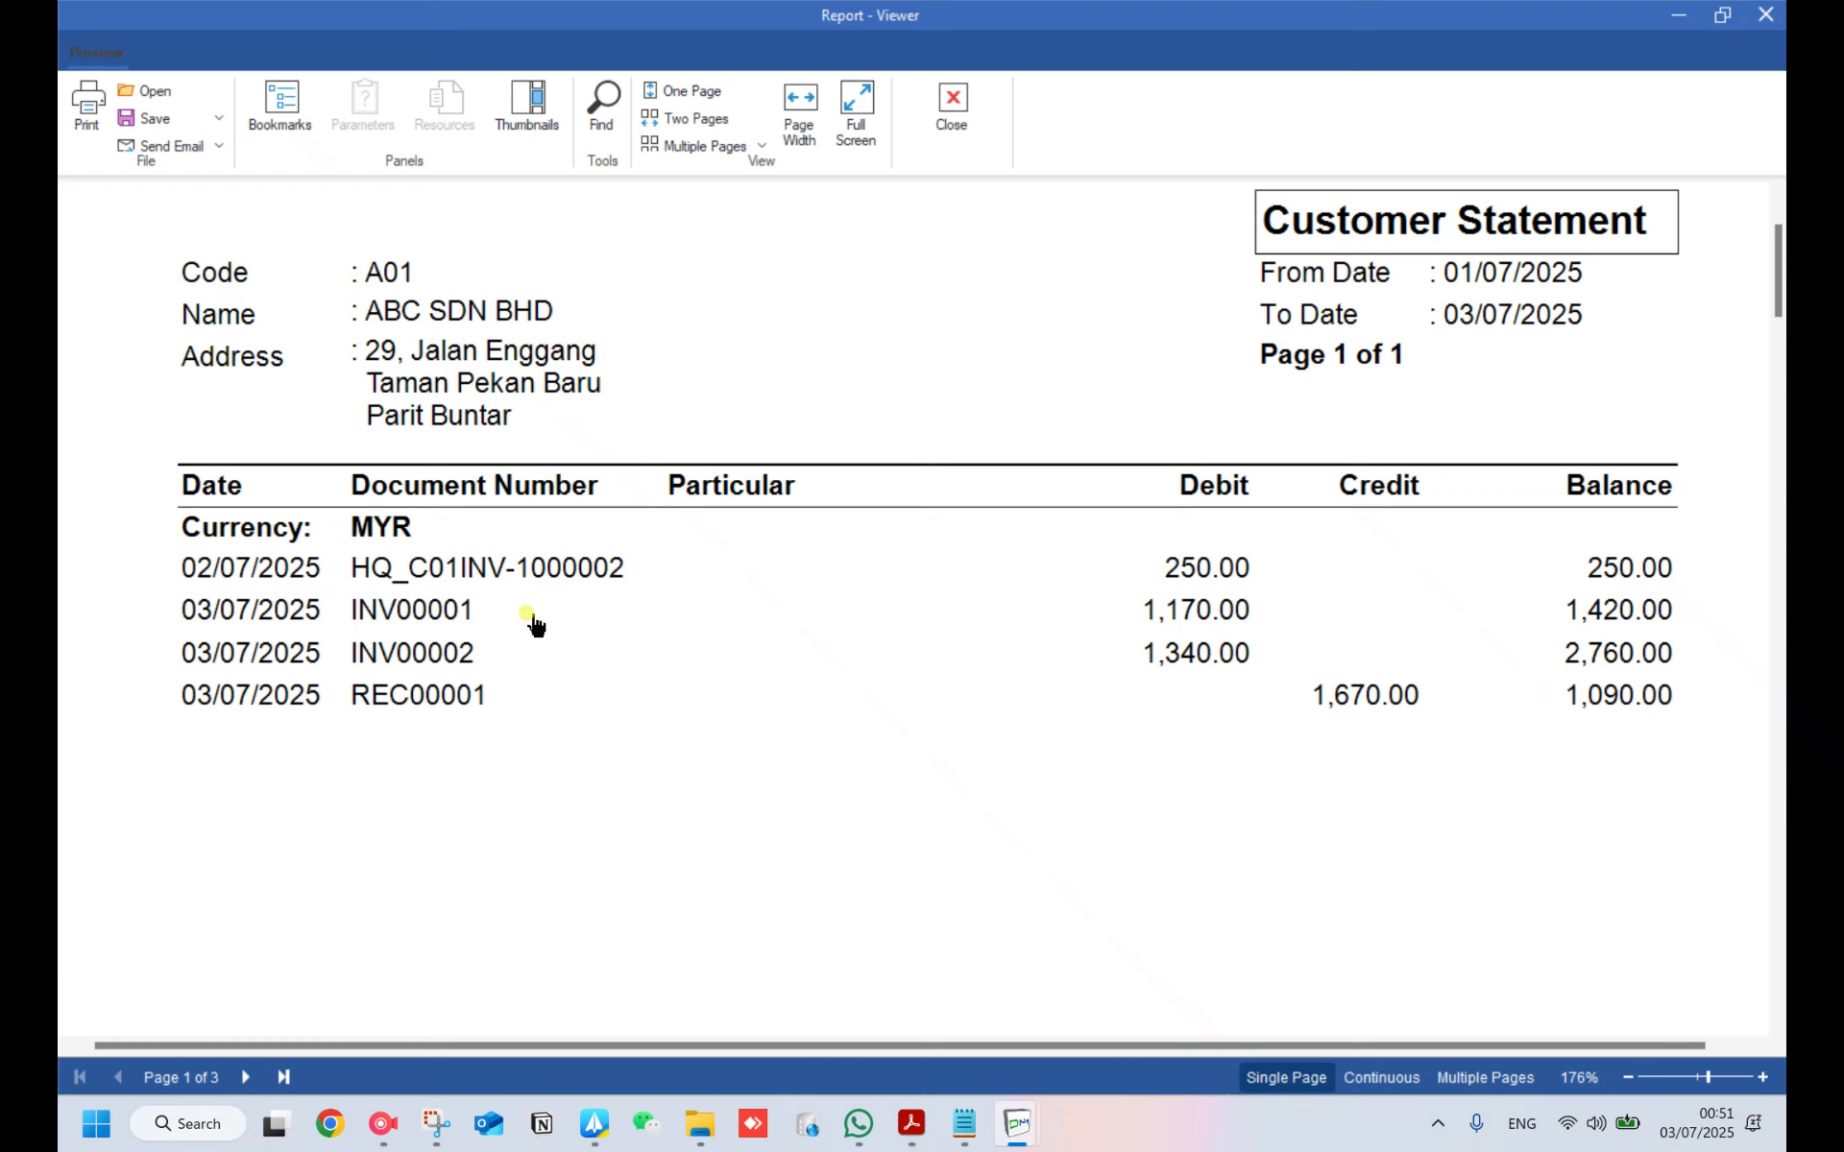
scroll(535, 625, "down", 1)
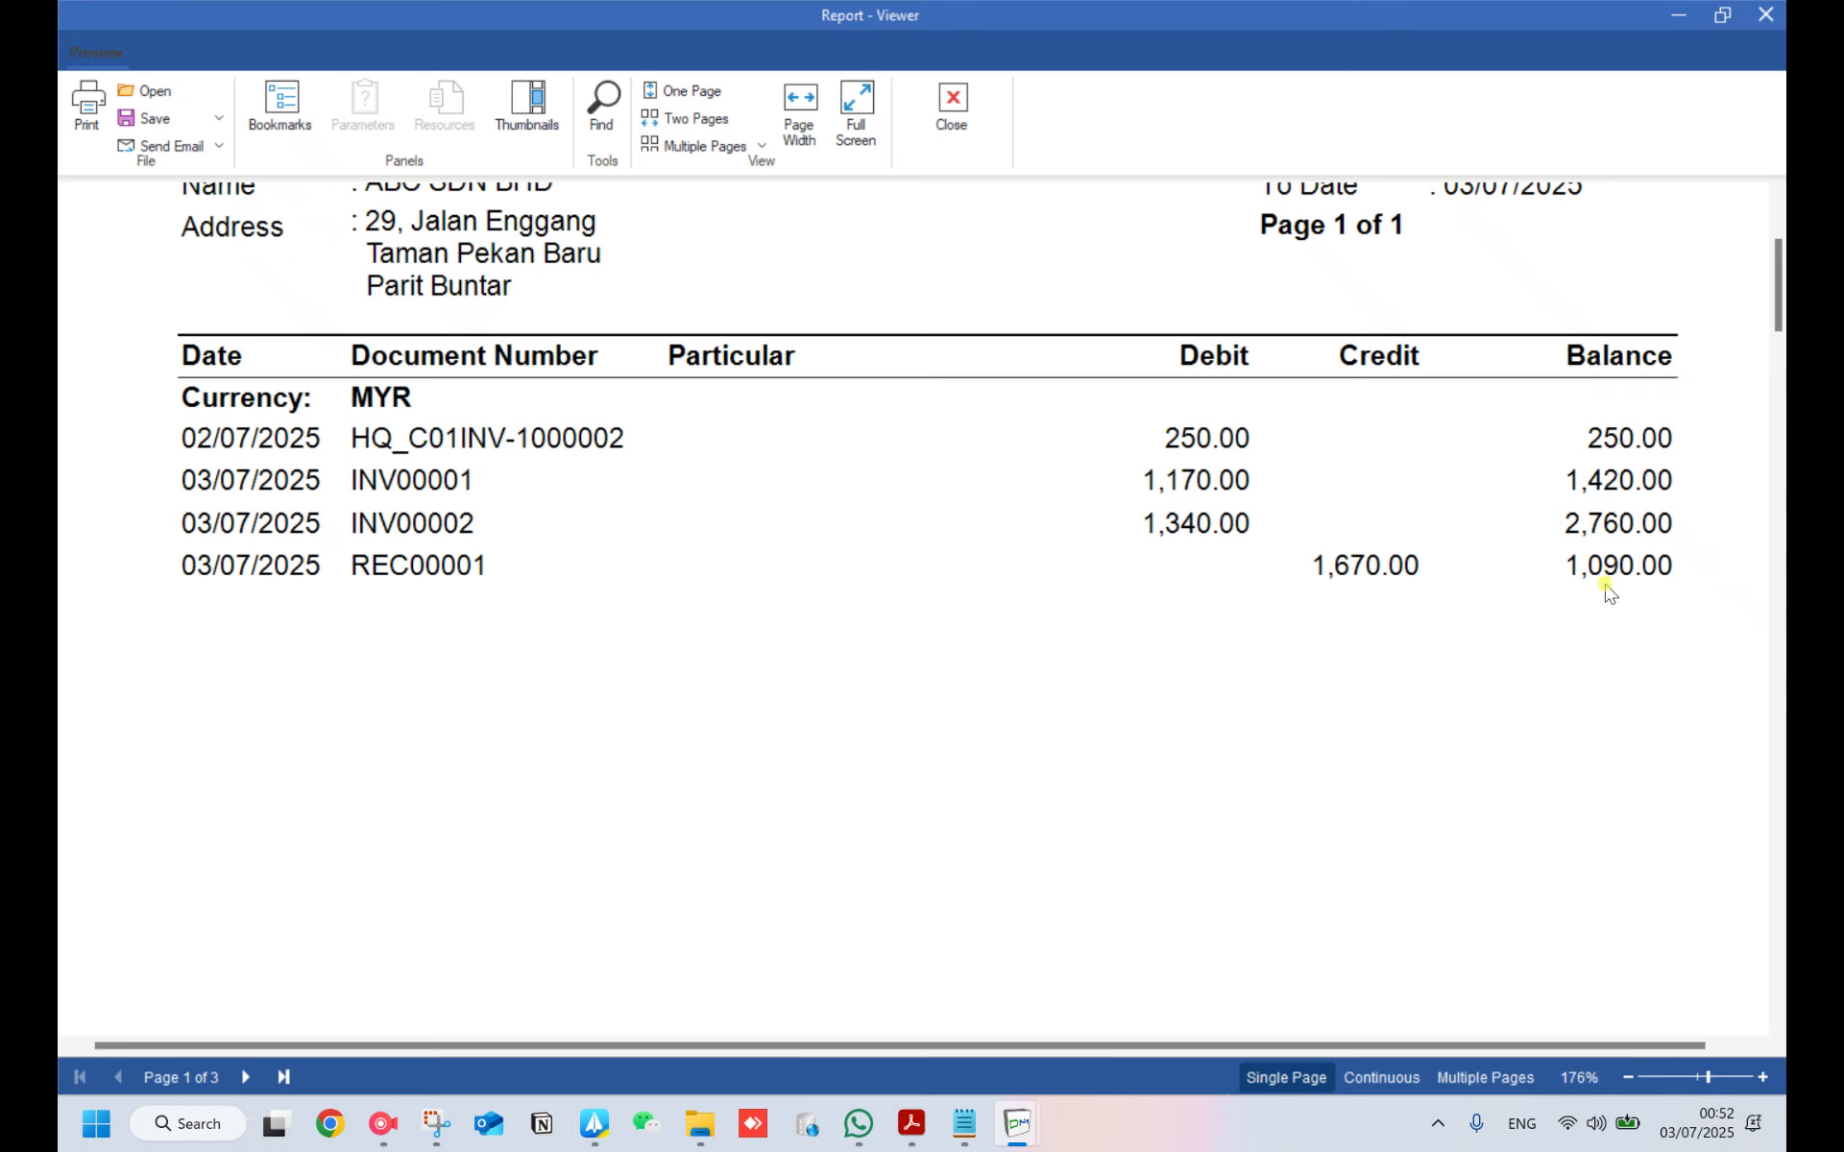
scroll(1476, 739, "down", 1)
scroll(1476, 740, "down", 10)
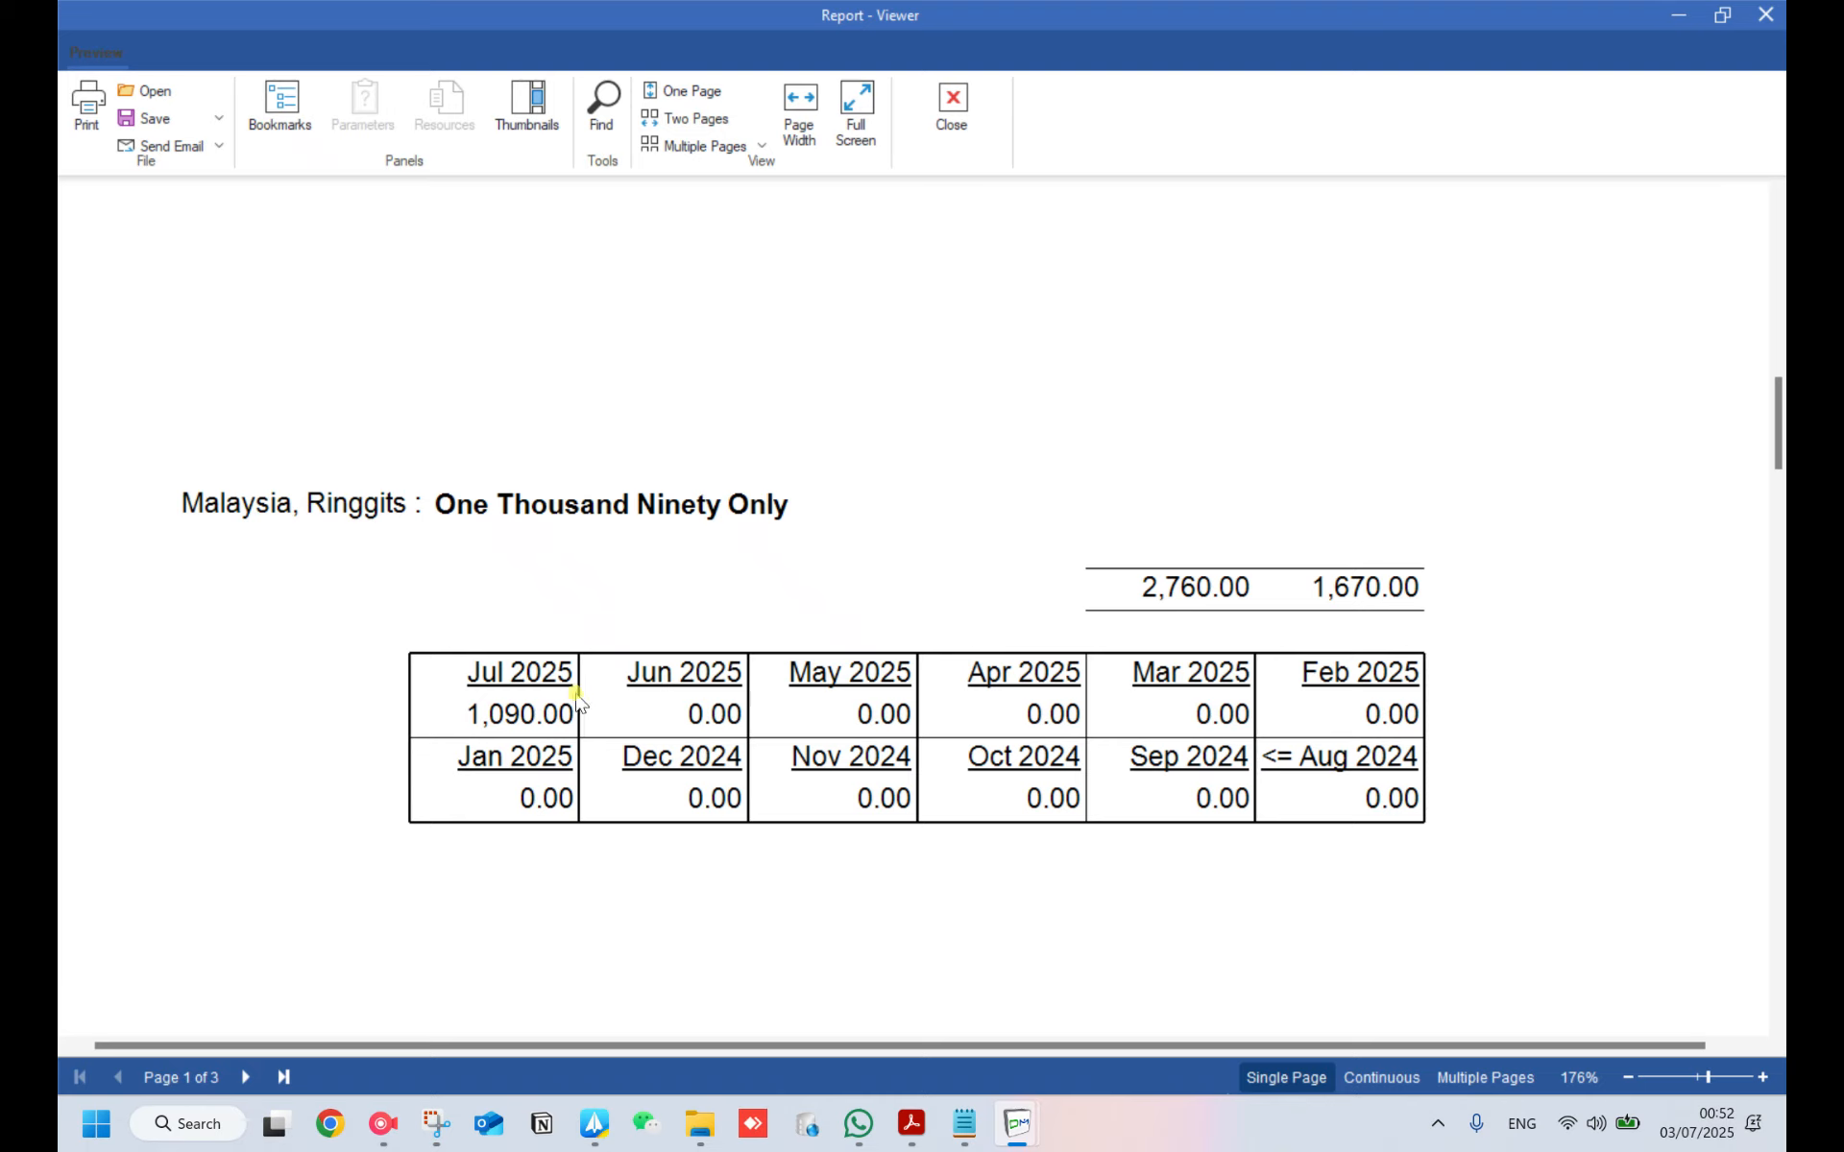
scroll(810, 747, "down", 1)
scroll(729, 737, "down", 5)
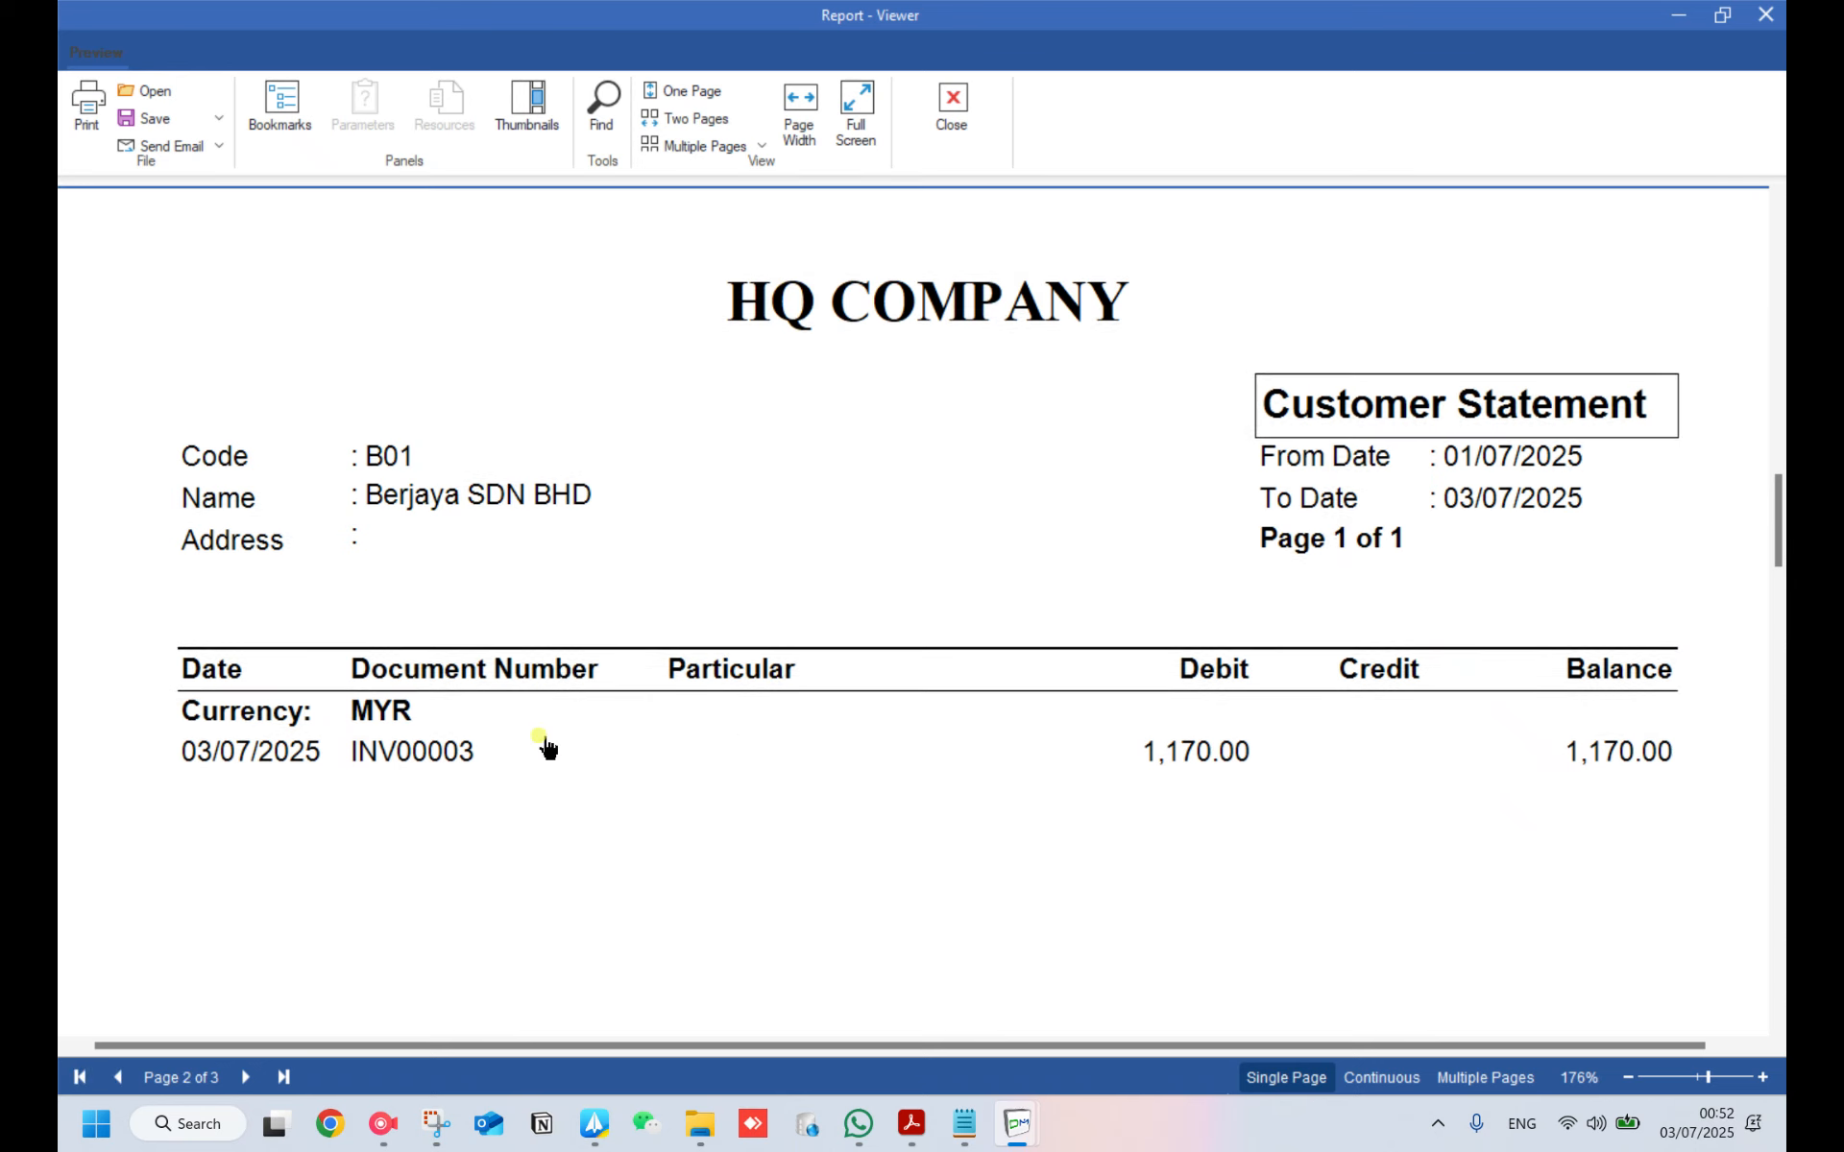
scroll(539, 746, "down", 3)
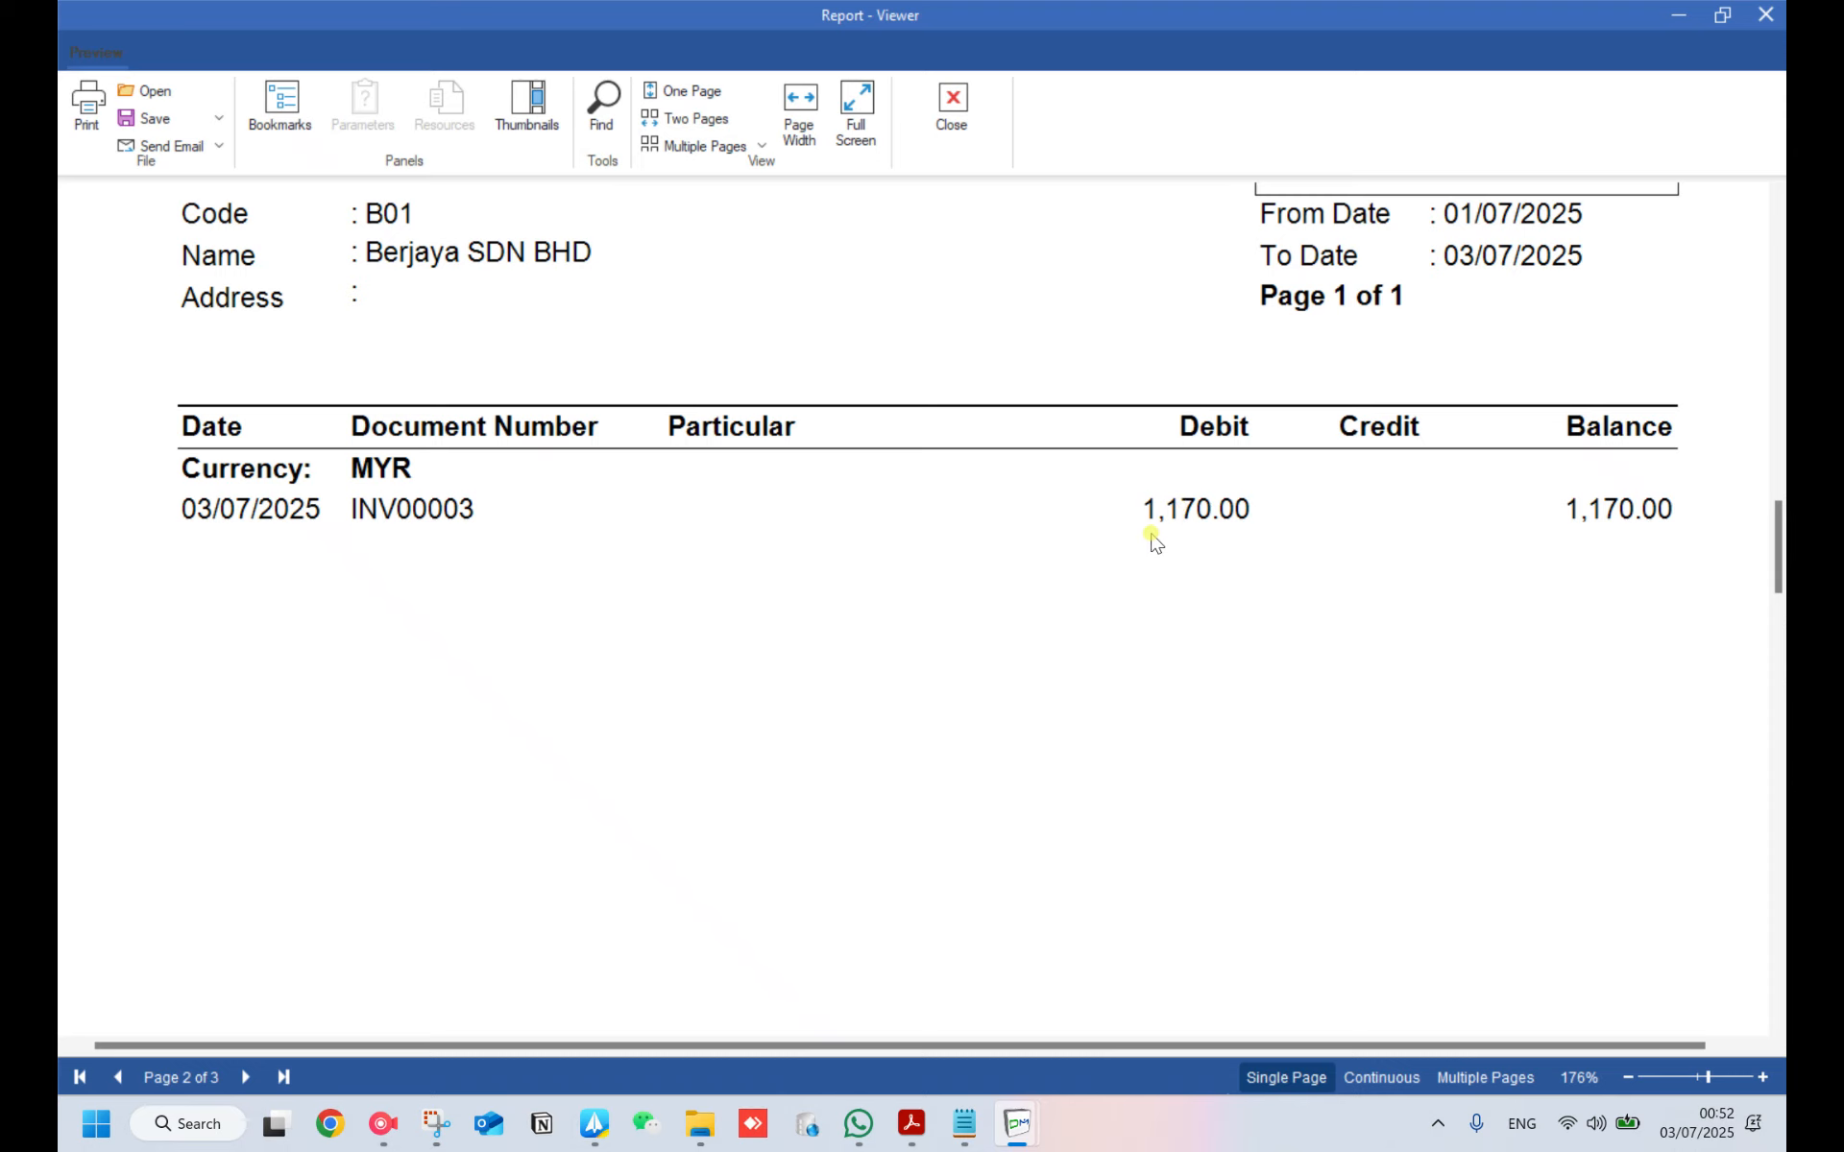
scroll(1038, 745, "down", 10)
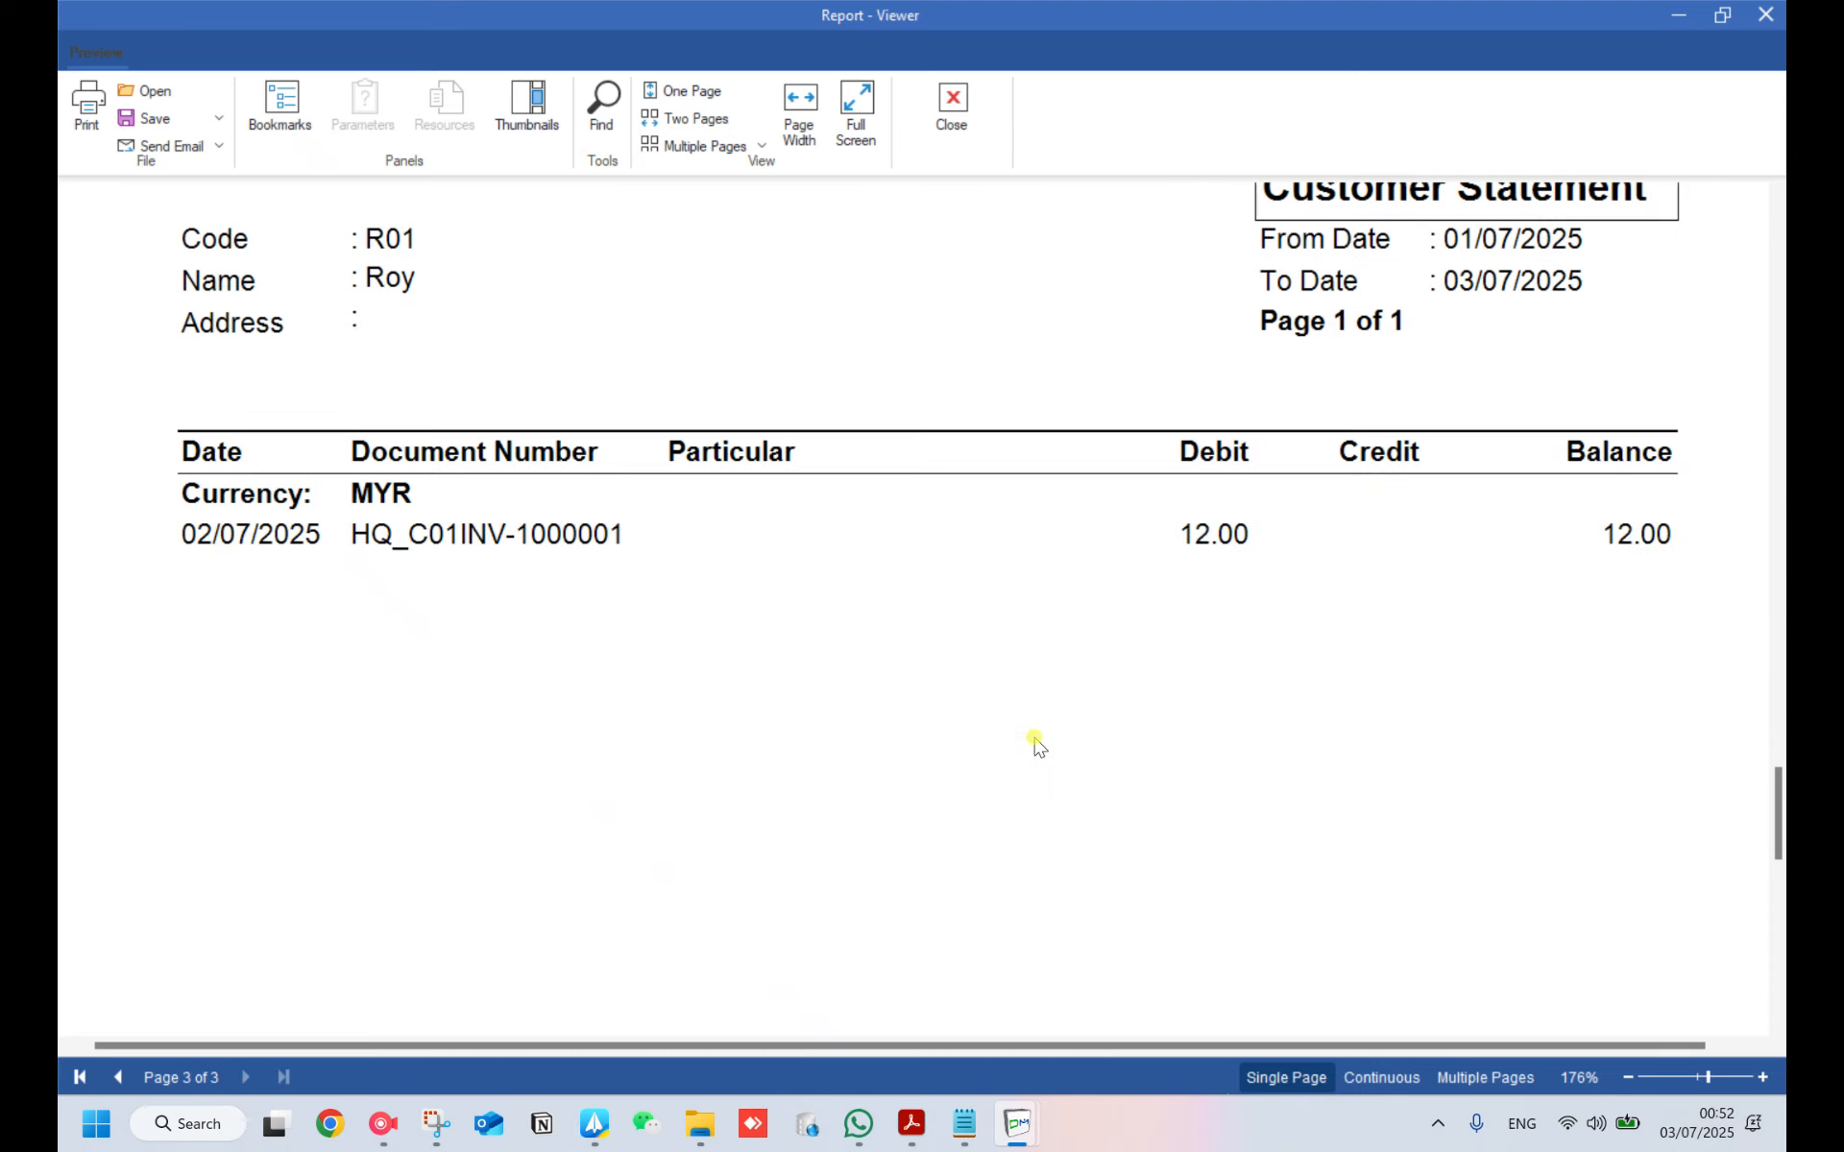
left_click(954, 113)
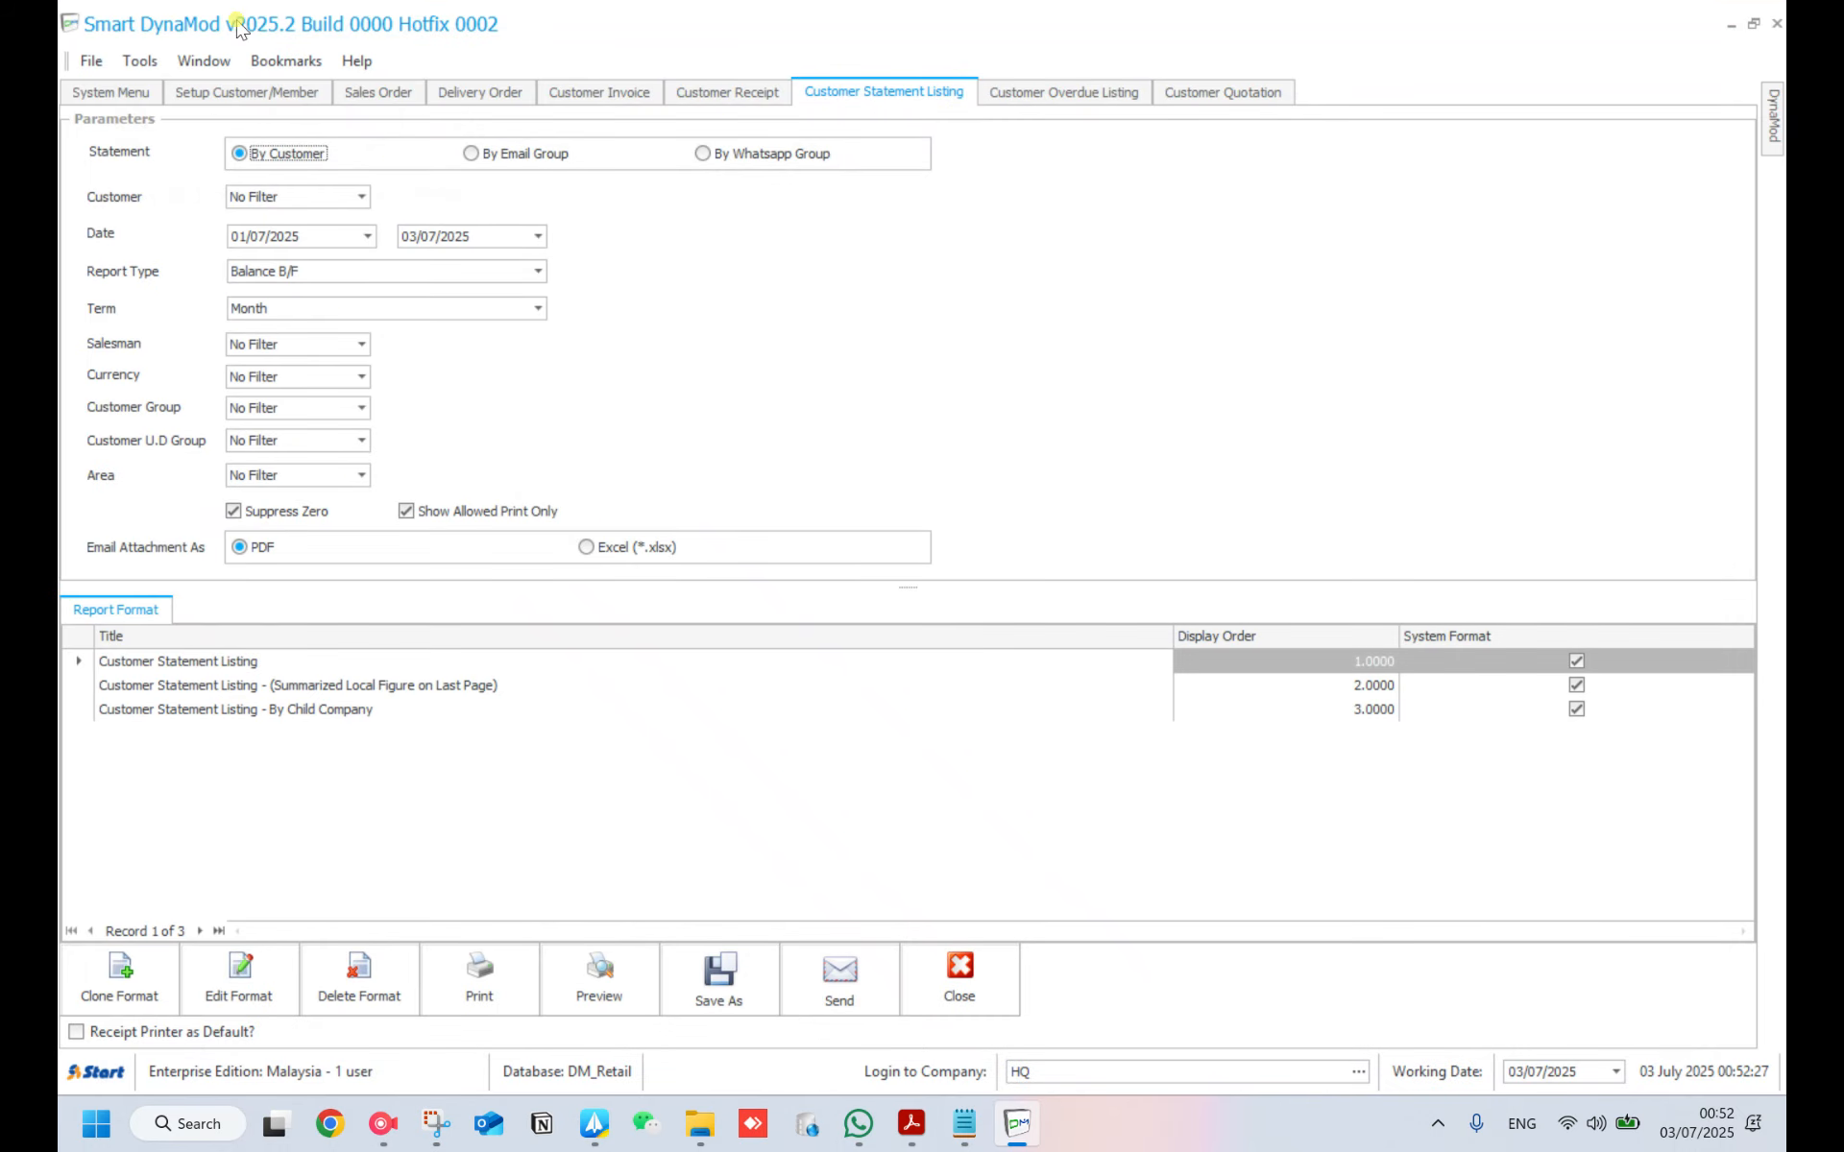
- Start a new customer receipt in the Customer Module's transactions and select Berjaya SDN BHD as its customer
left_click(128, 92)
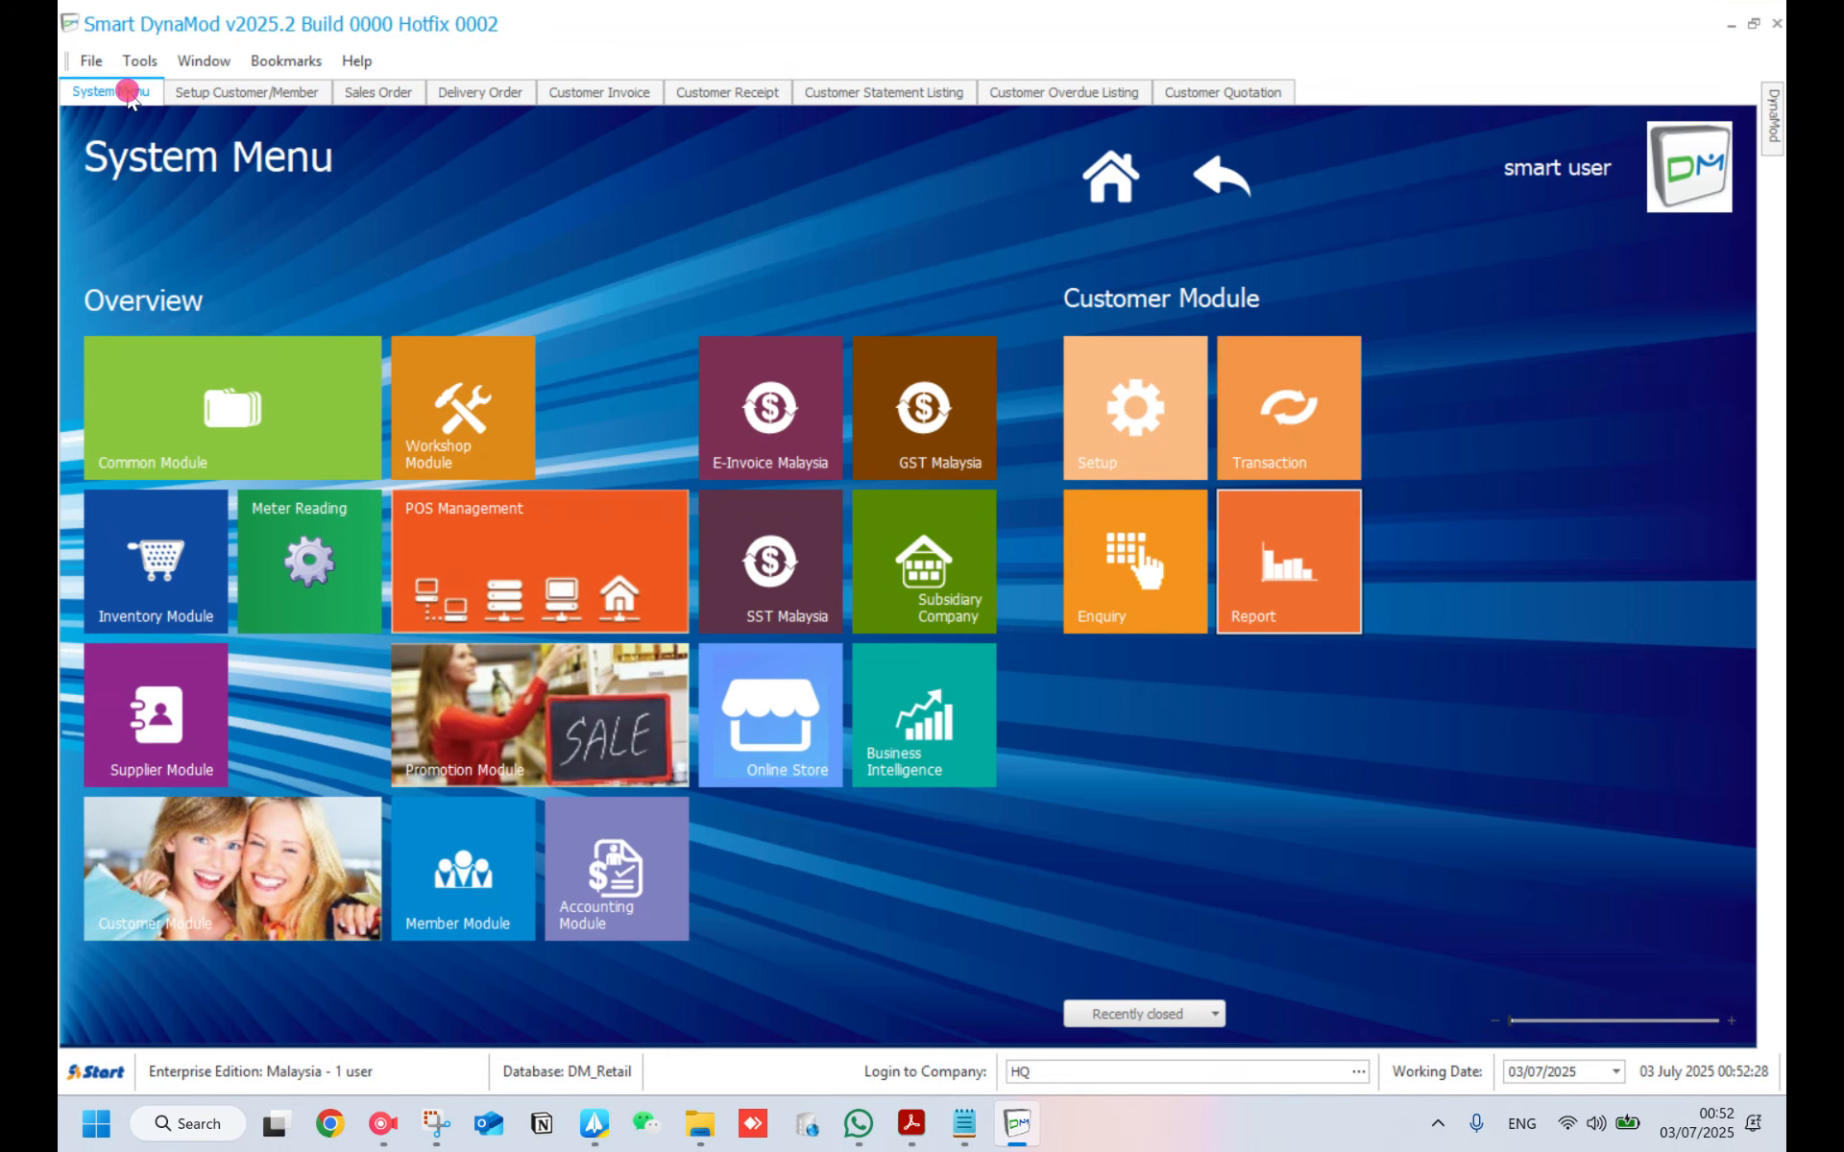
left_click(1334, 427)
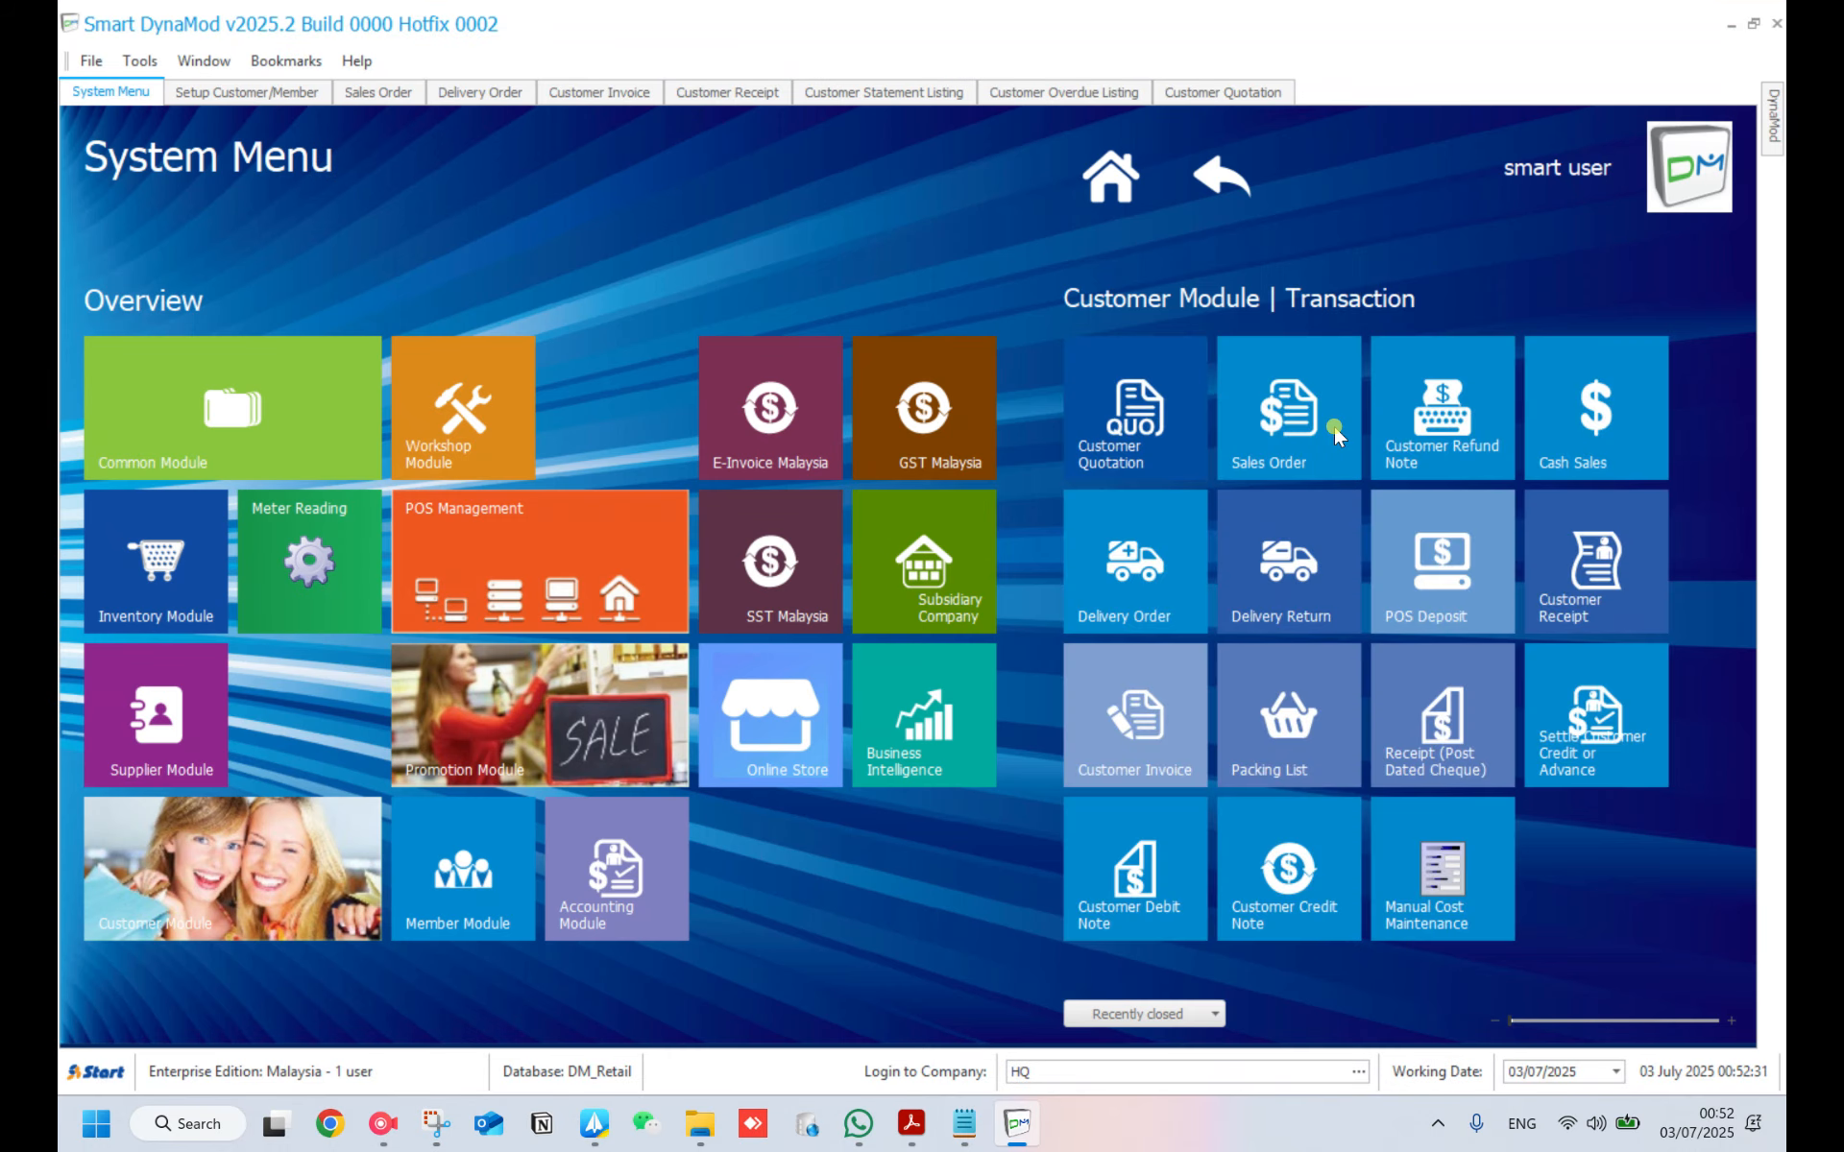
left_click(1594, 574)
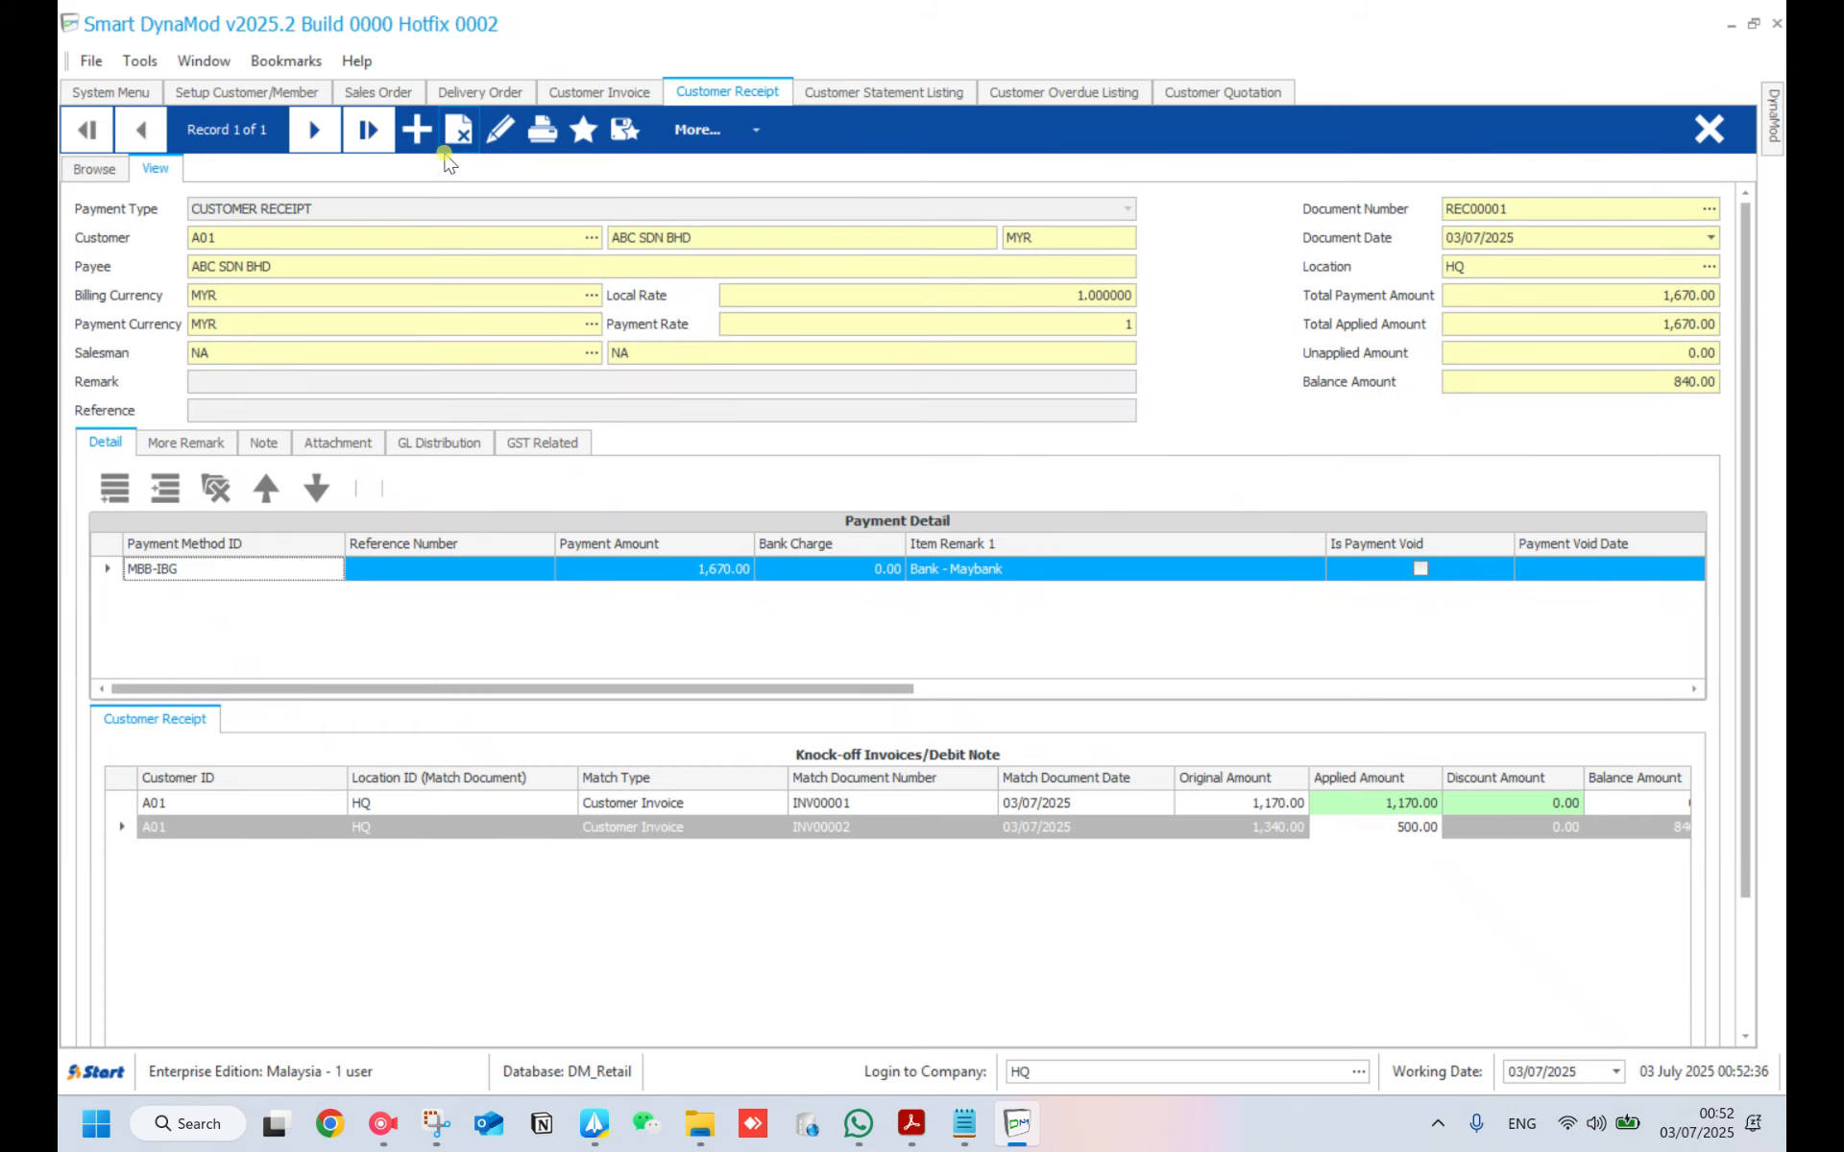
left_click(426, 124)
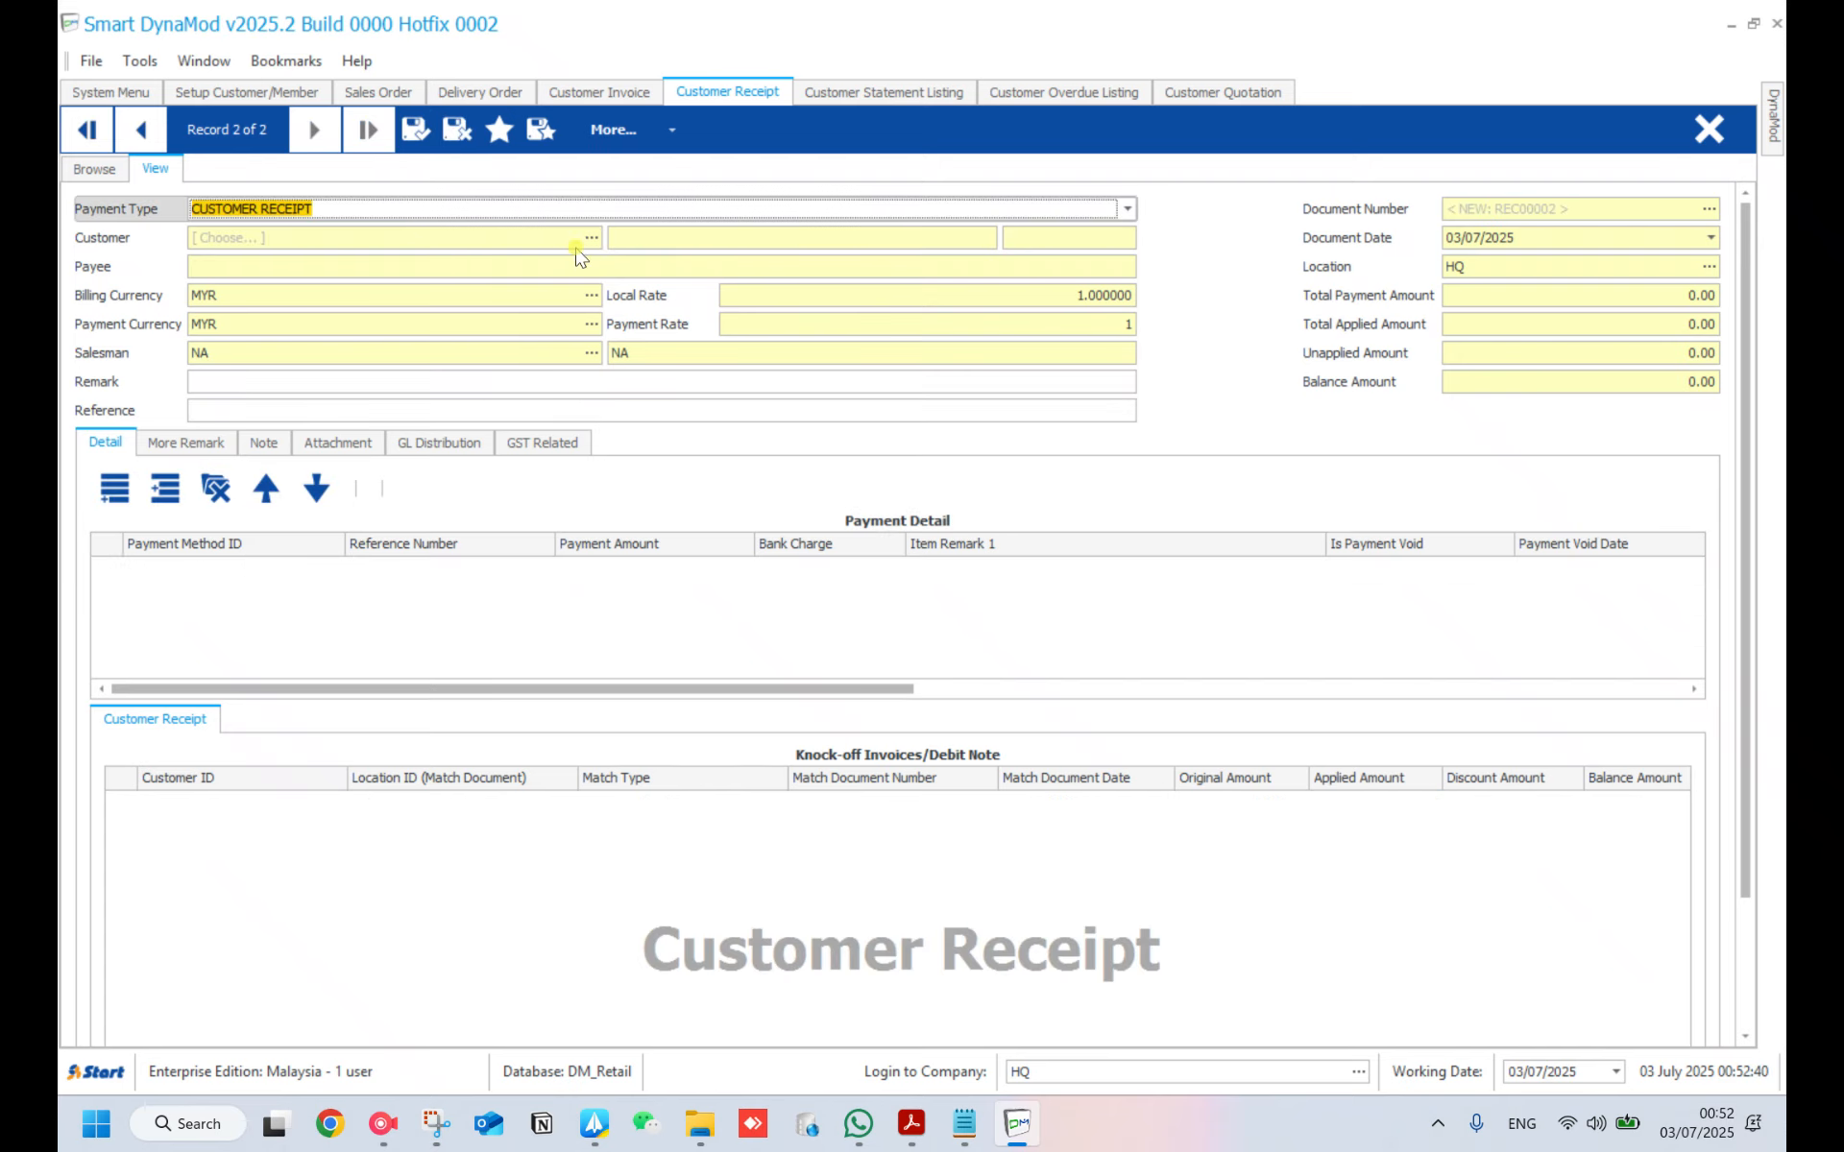
left_click(592, 238)
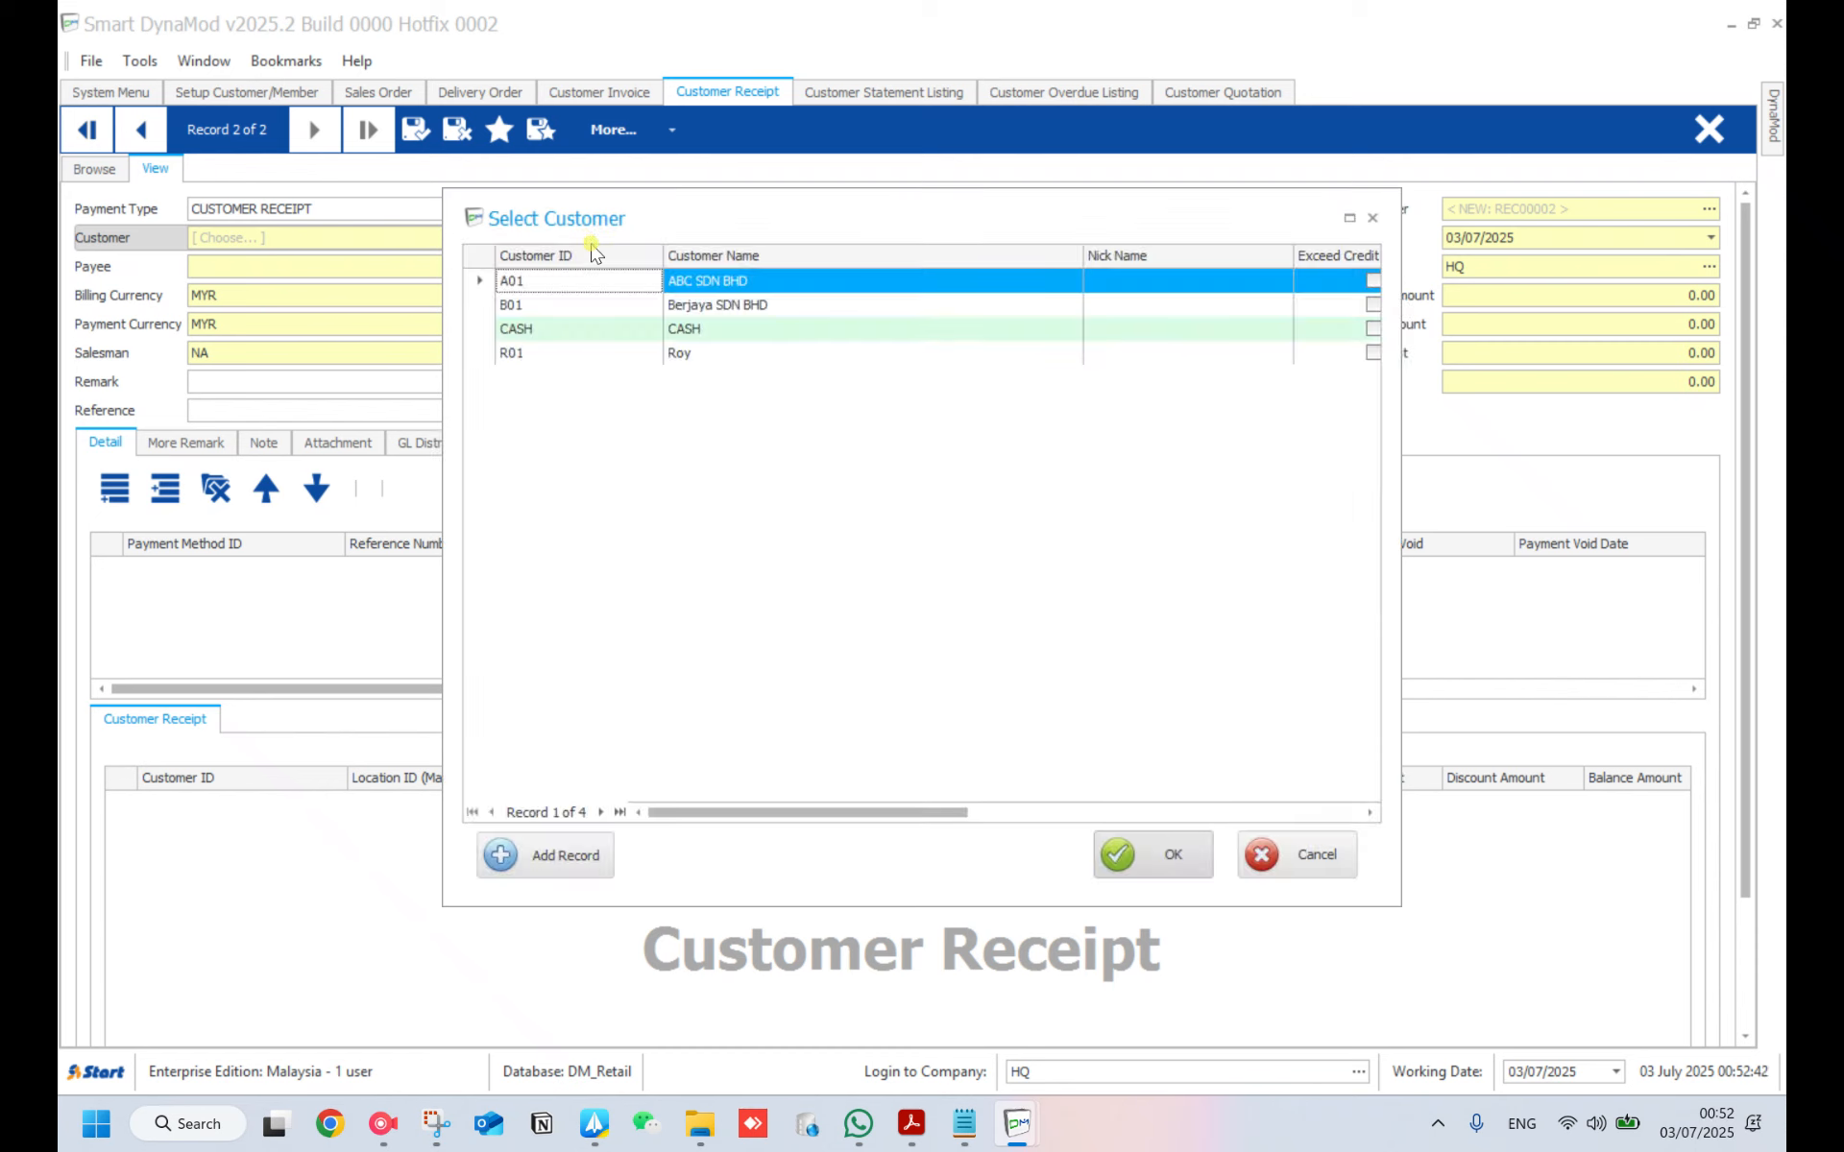
double_click(696, 307)
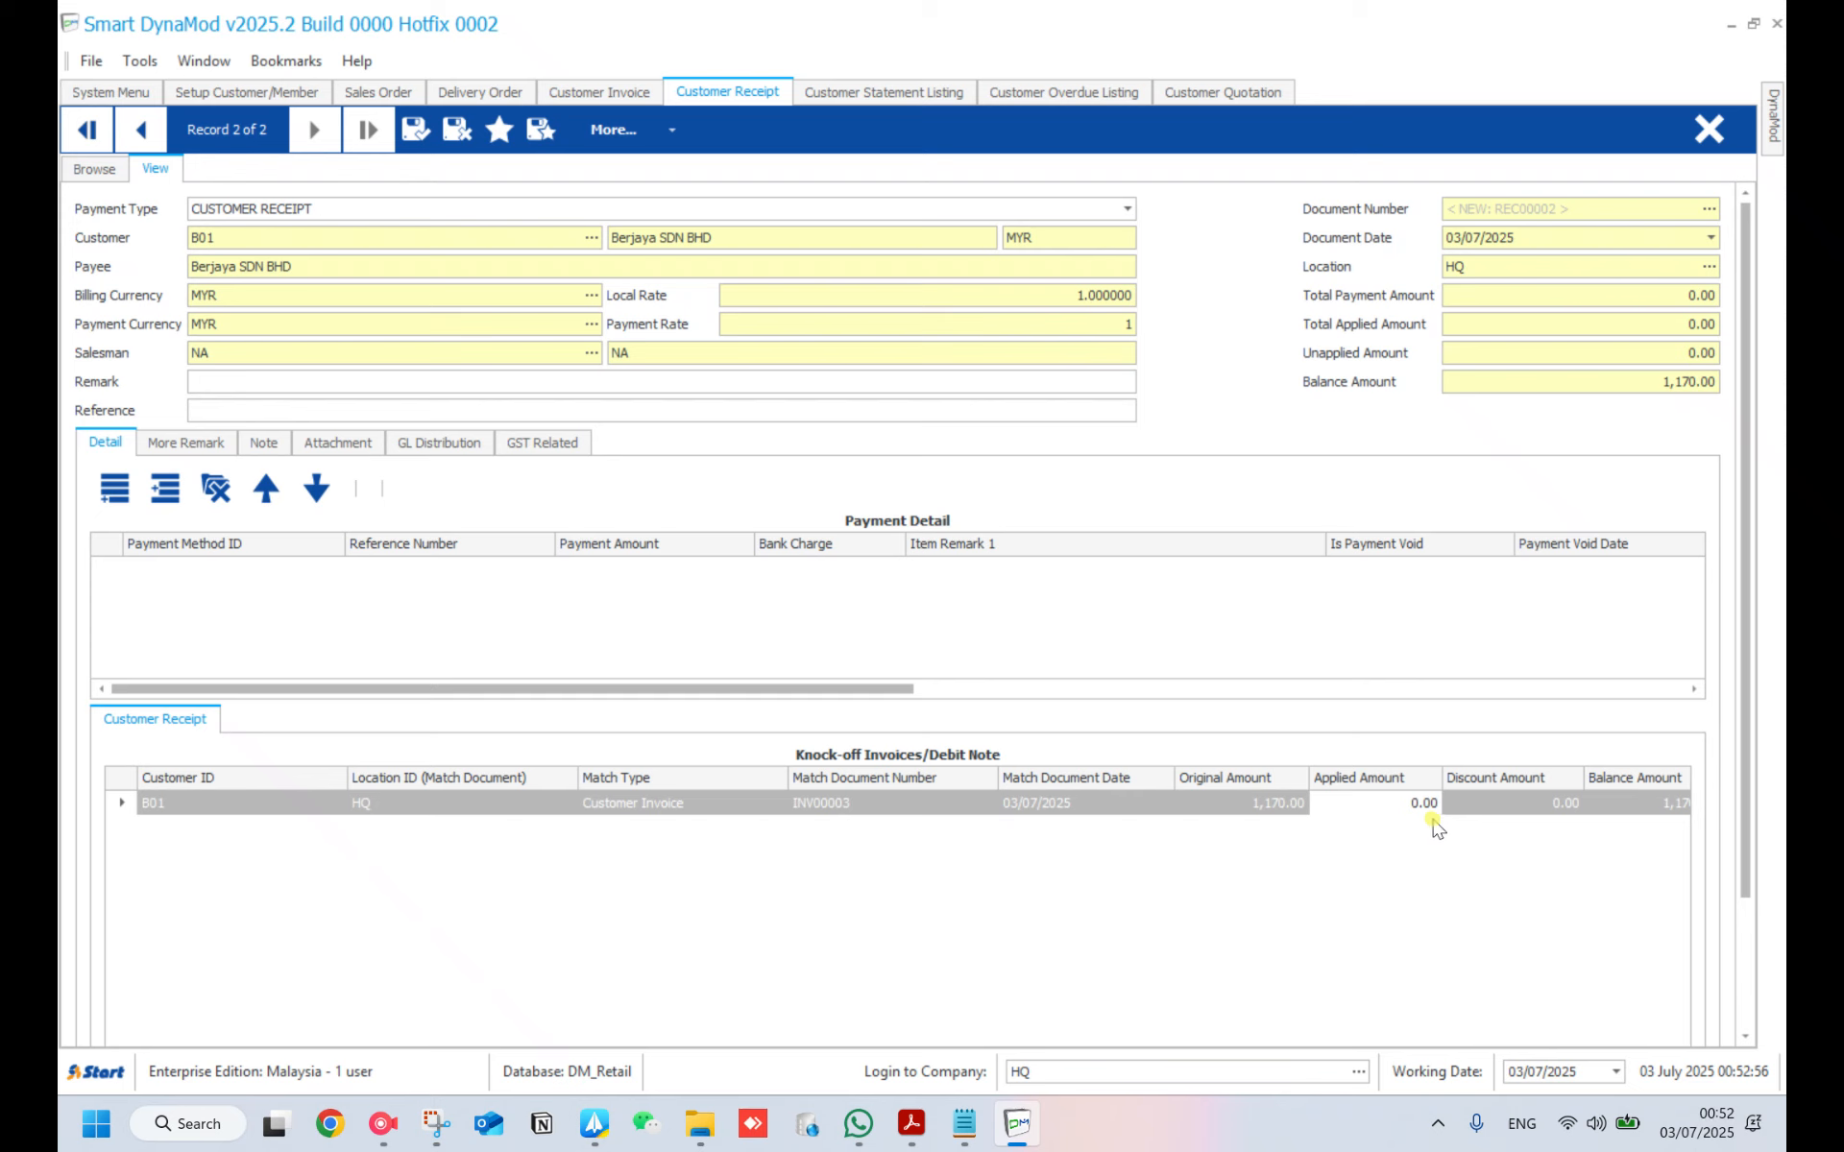
- Apply 1,170.00 to the customer's outstanding invoice and add a payment line using the MBB-IBG payment method
left_click(1415, 805)
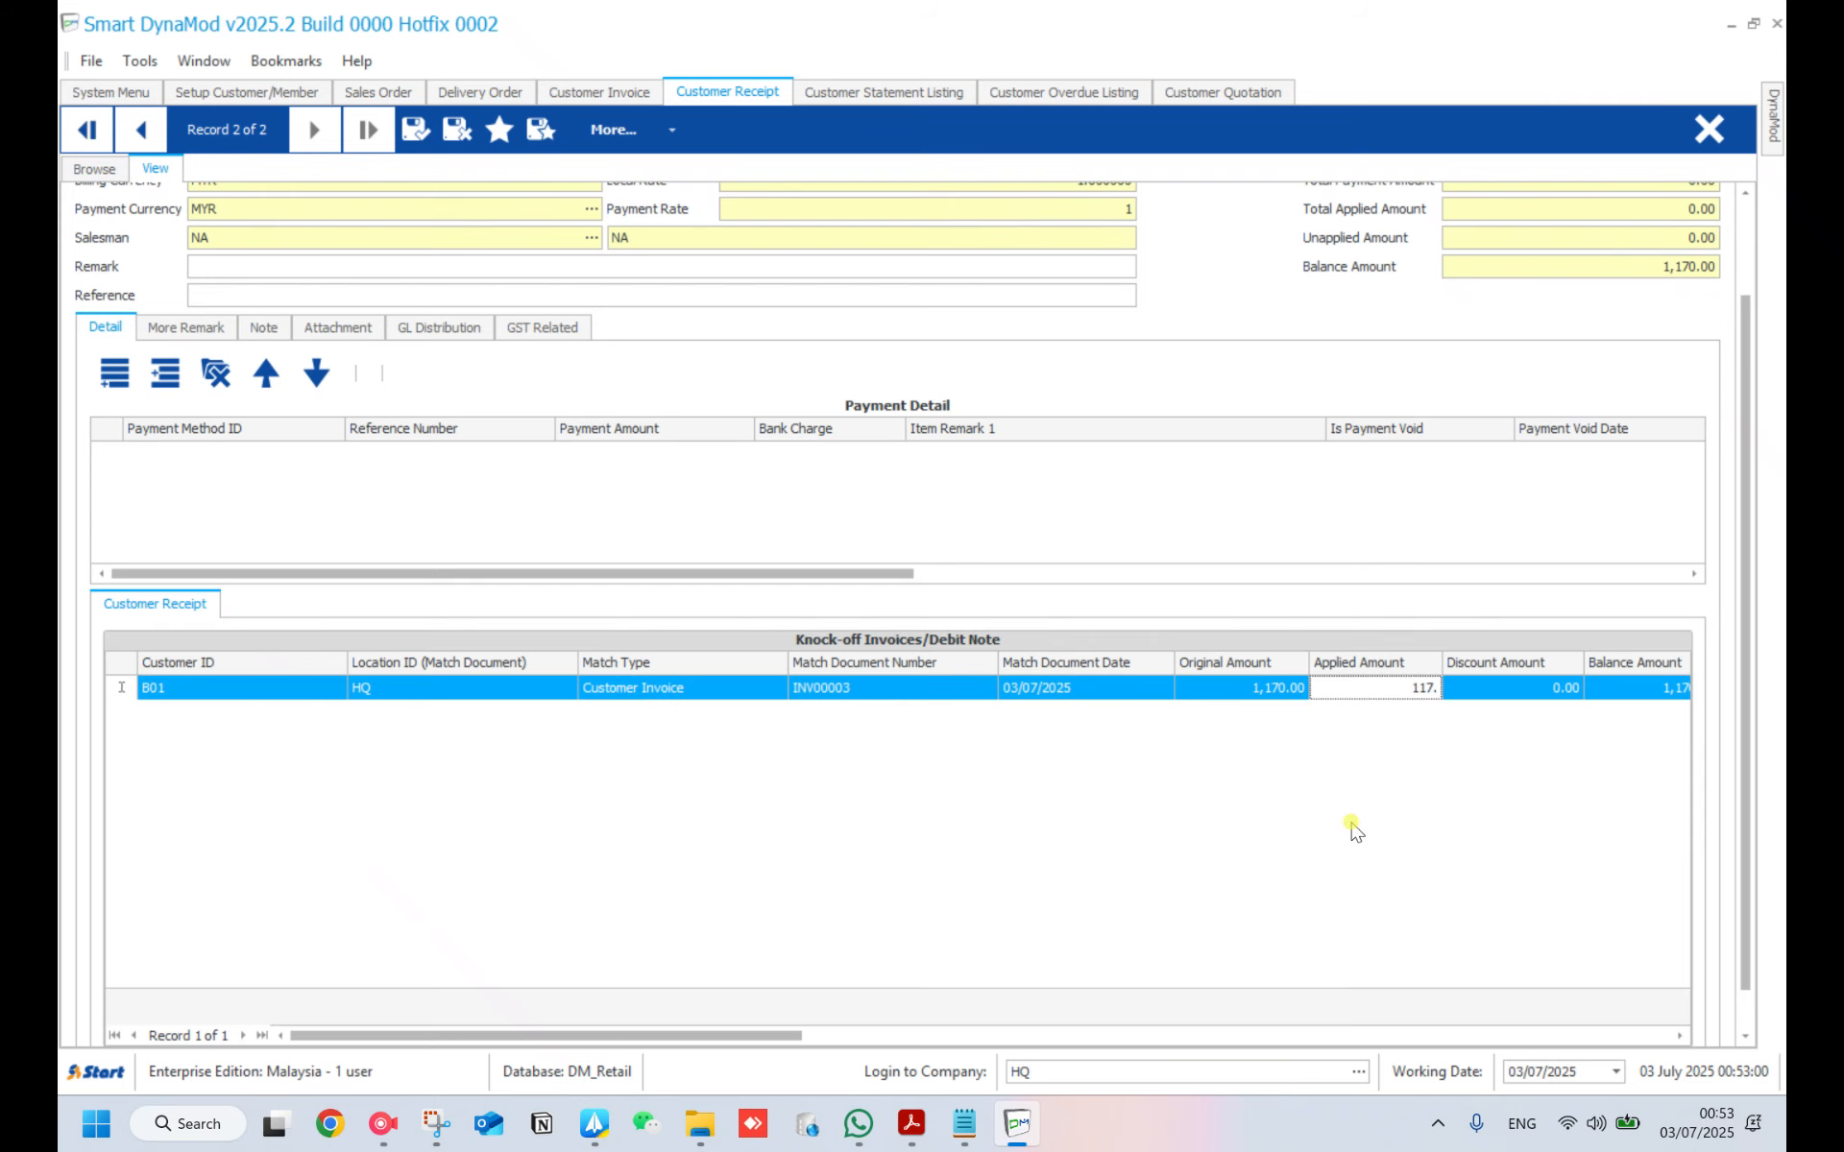
key("Tab")
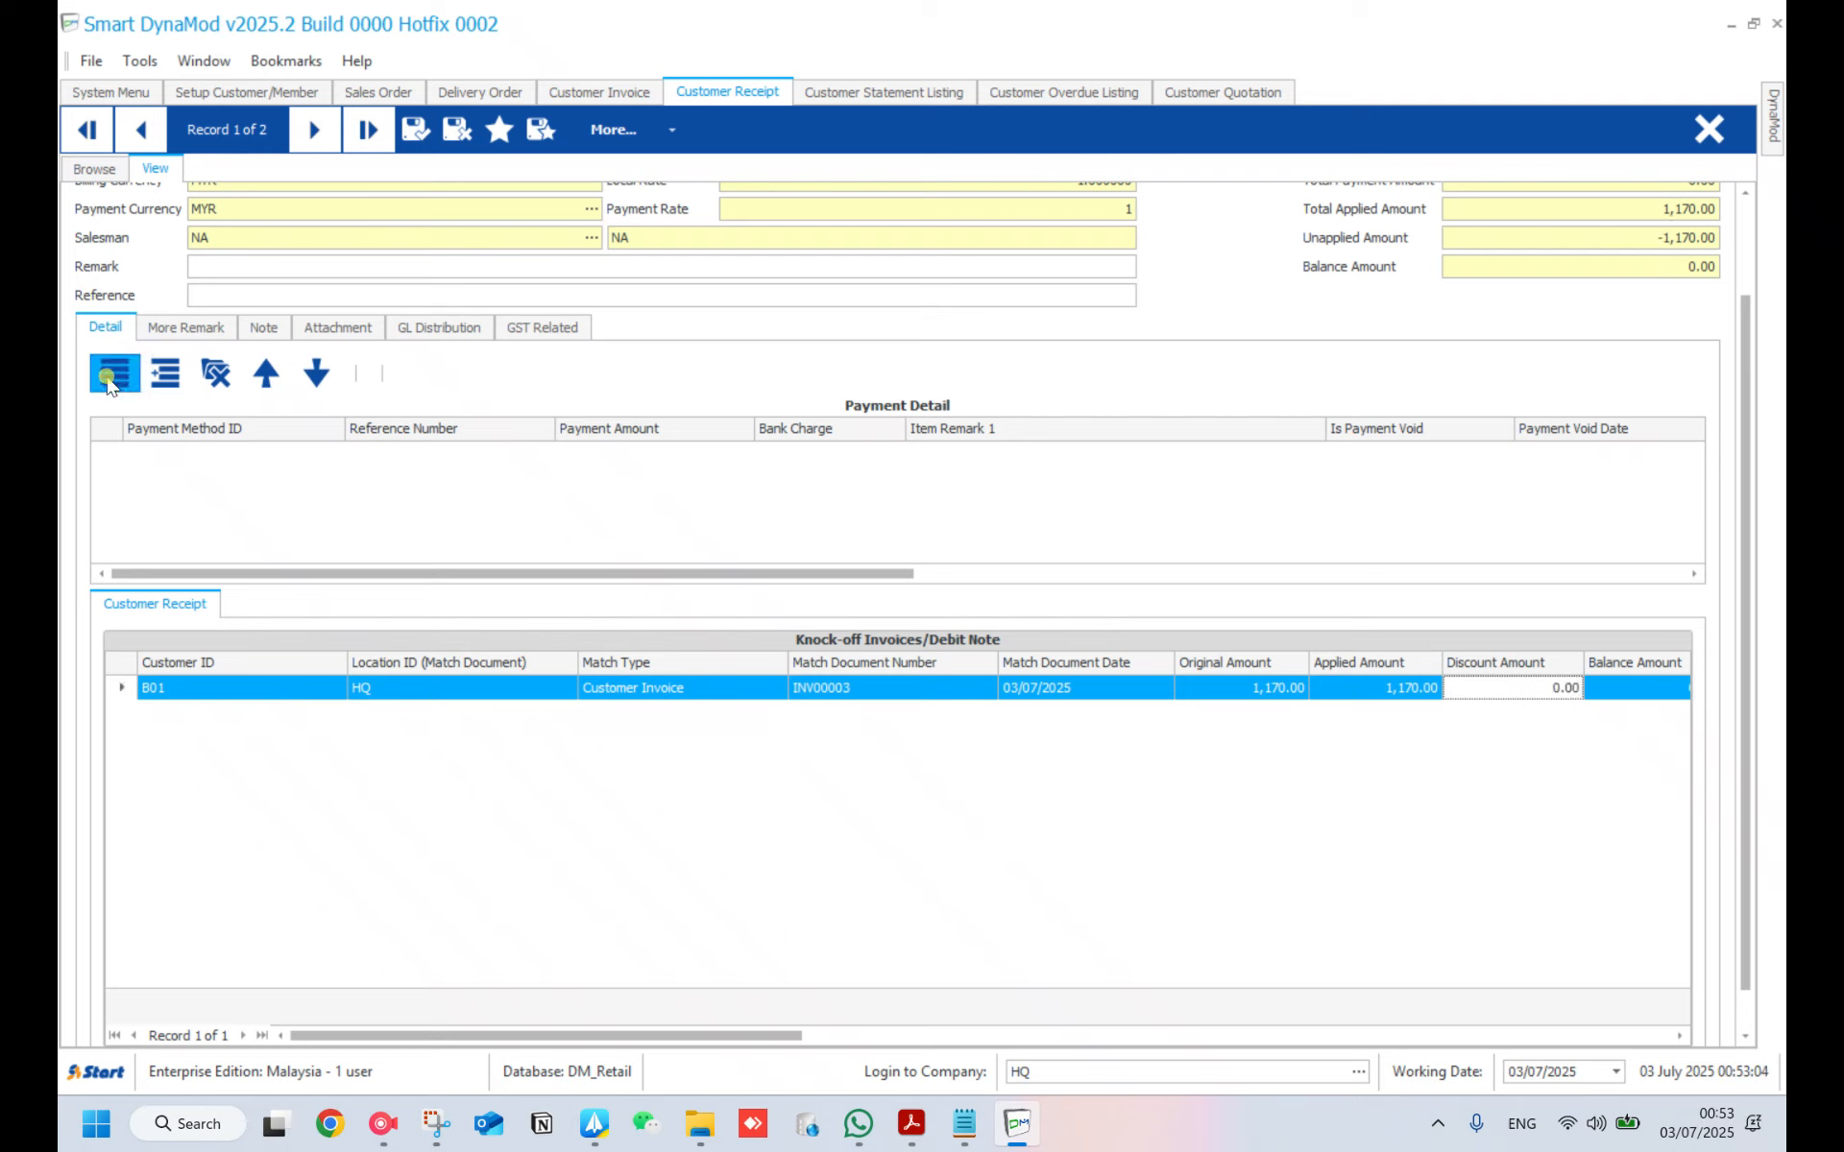
left_click(111, 376)
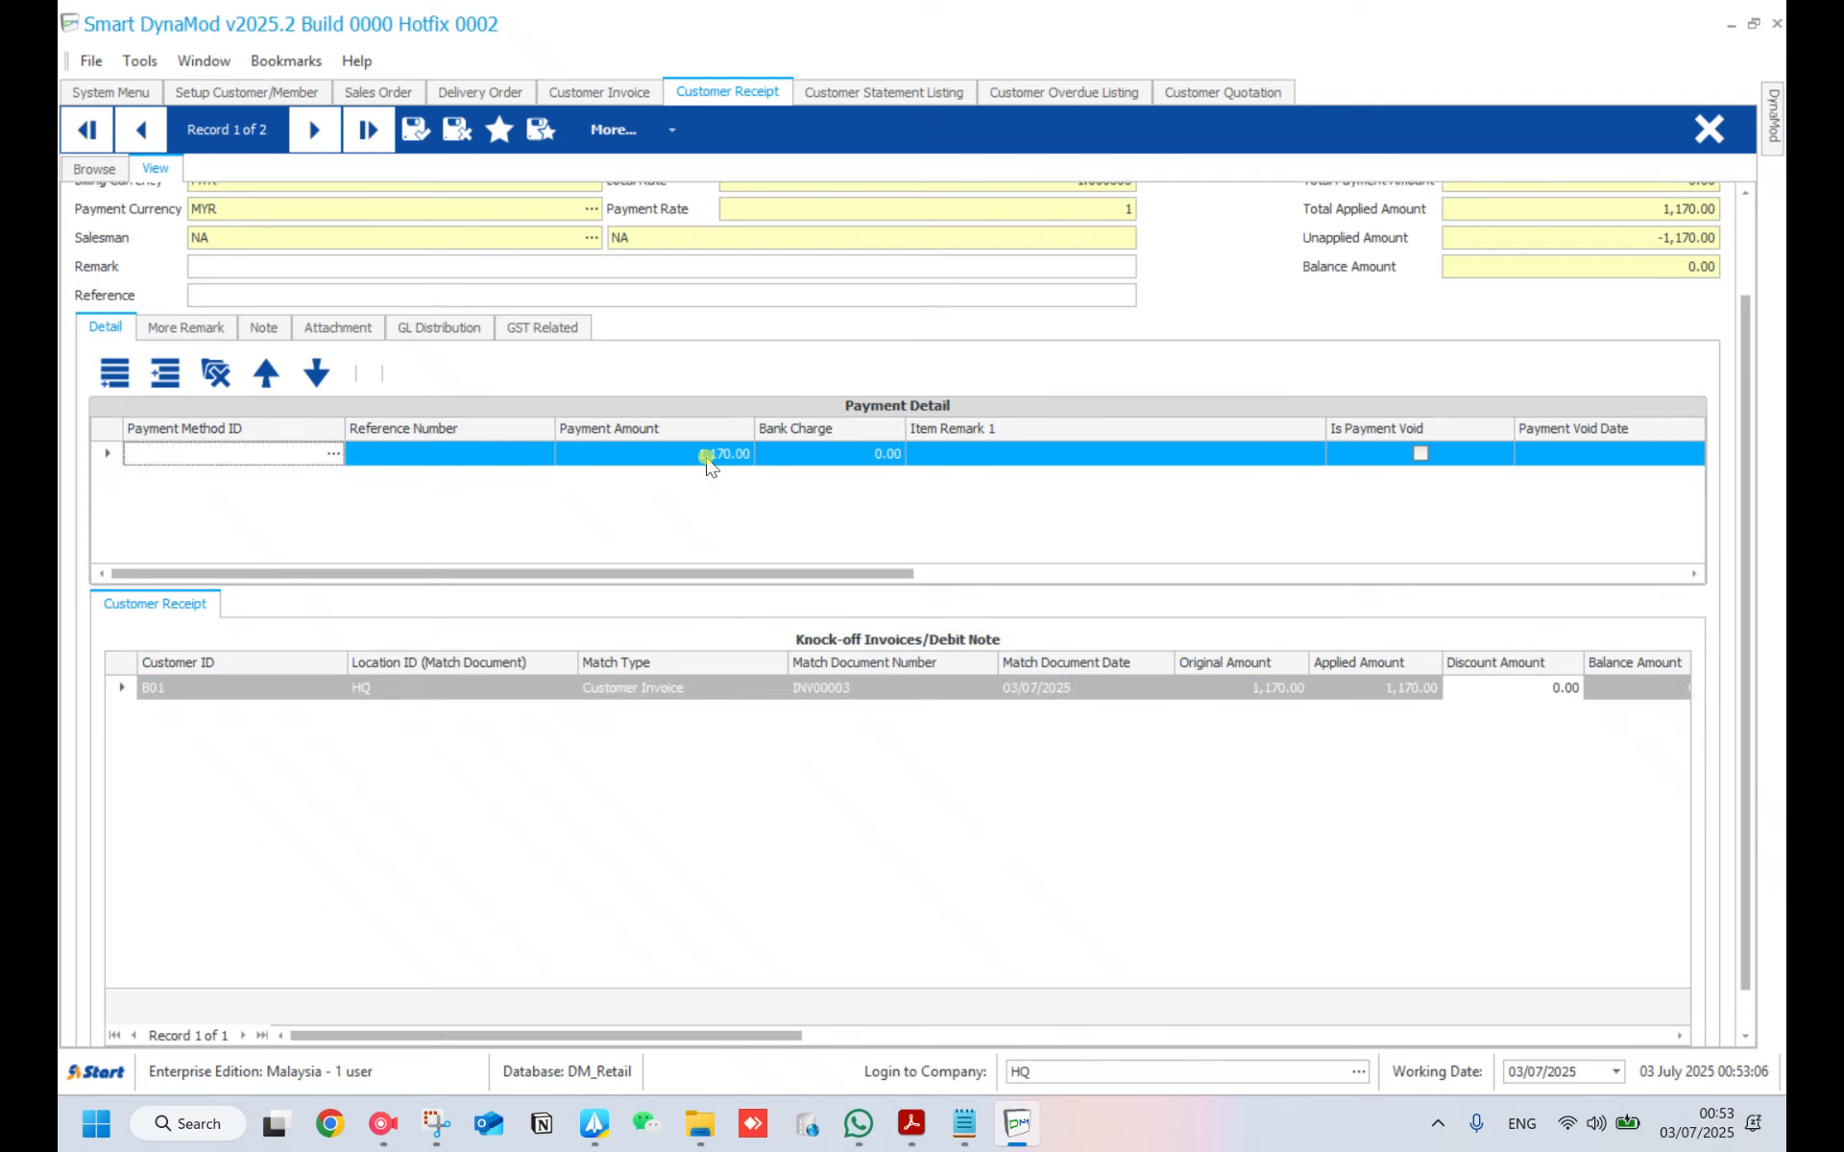
left_click(332, 453)
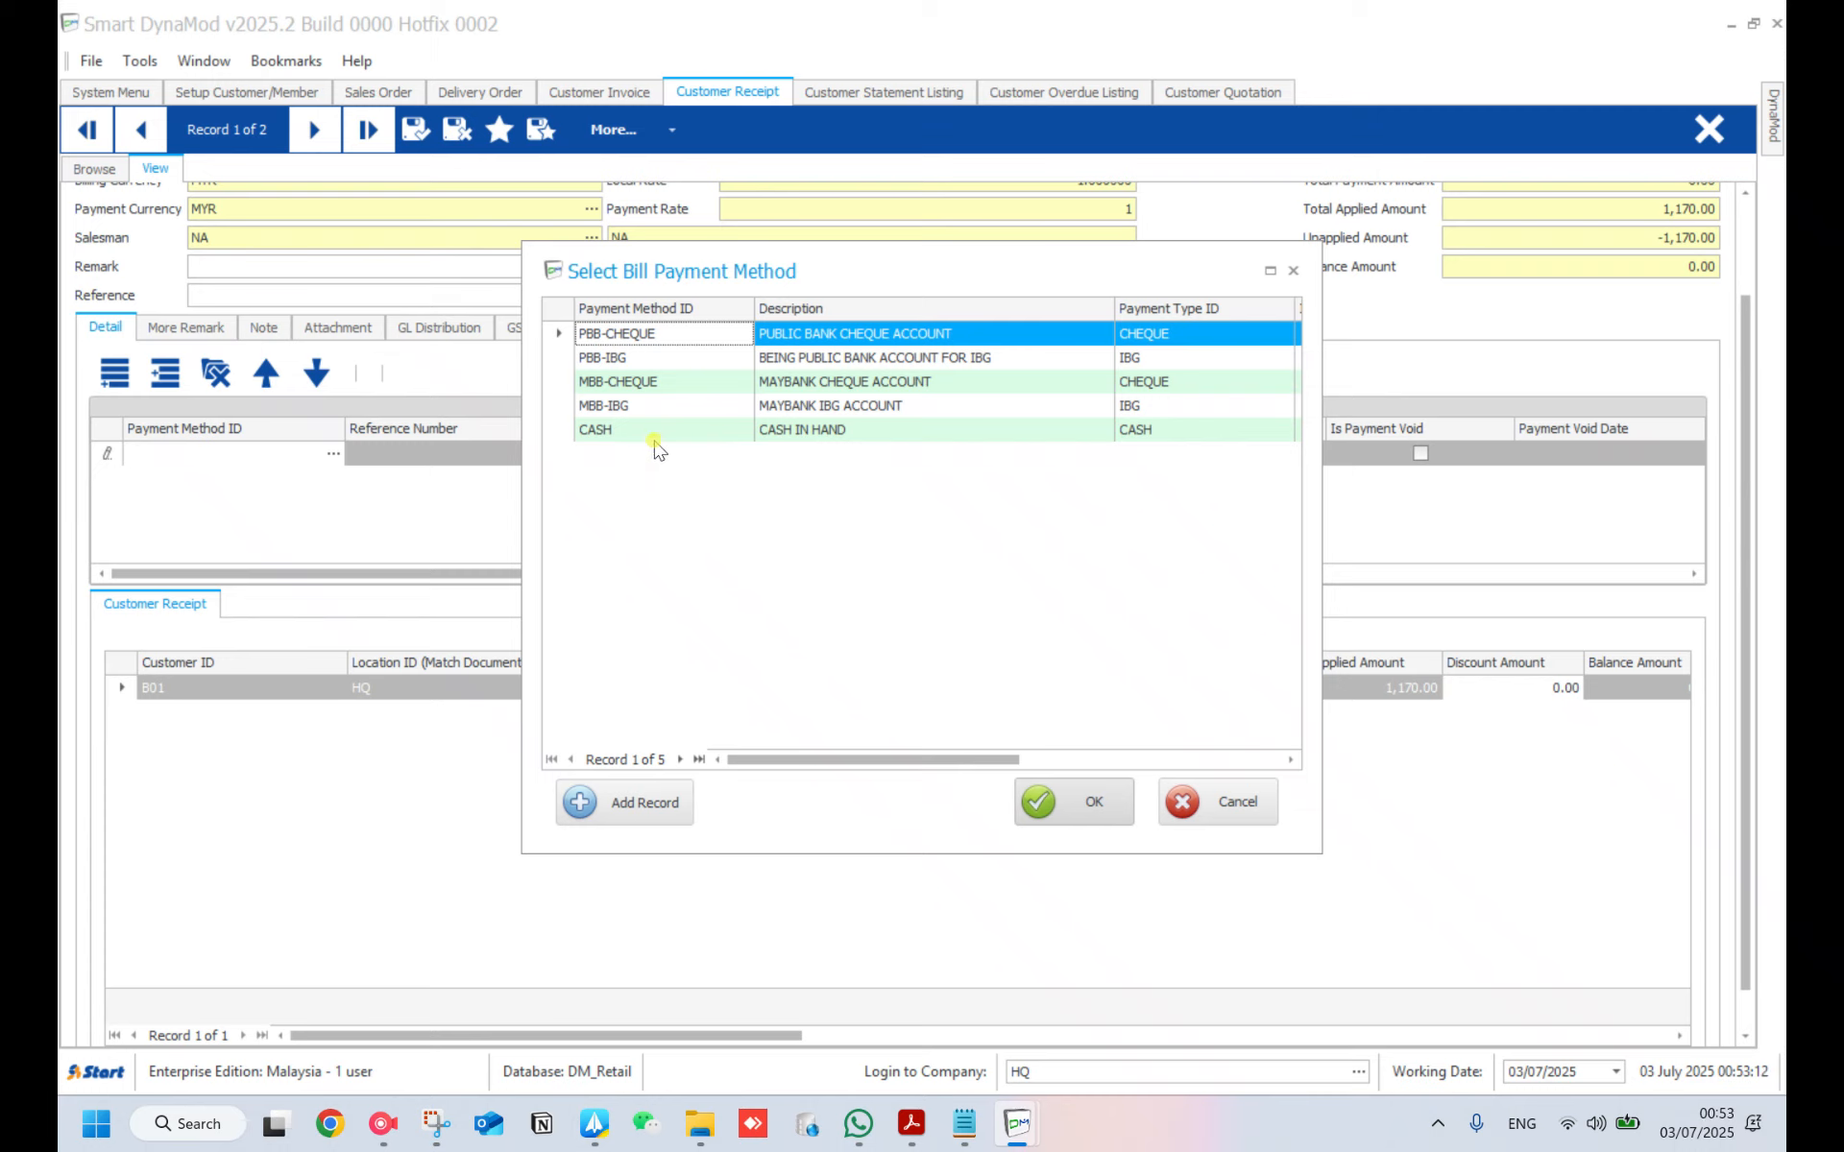
left_click(654, 406)
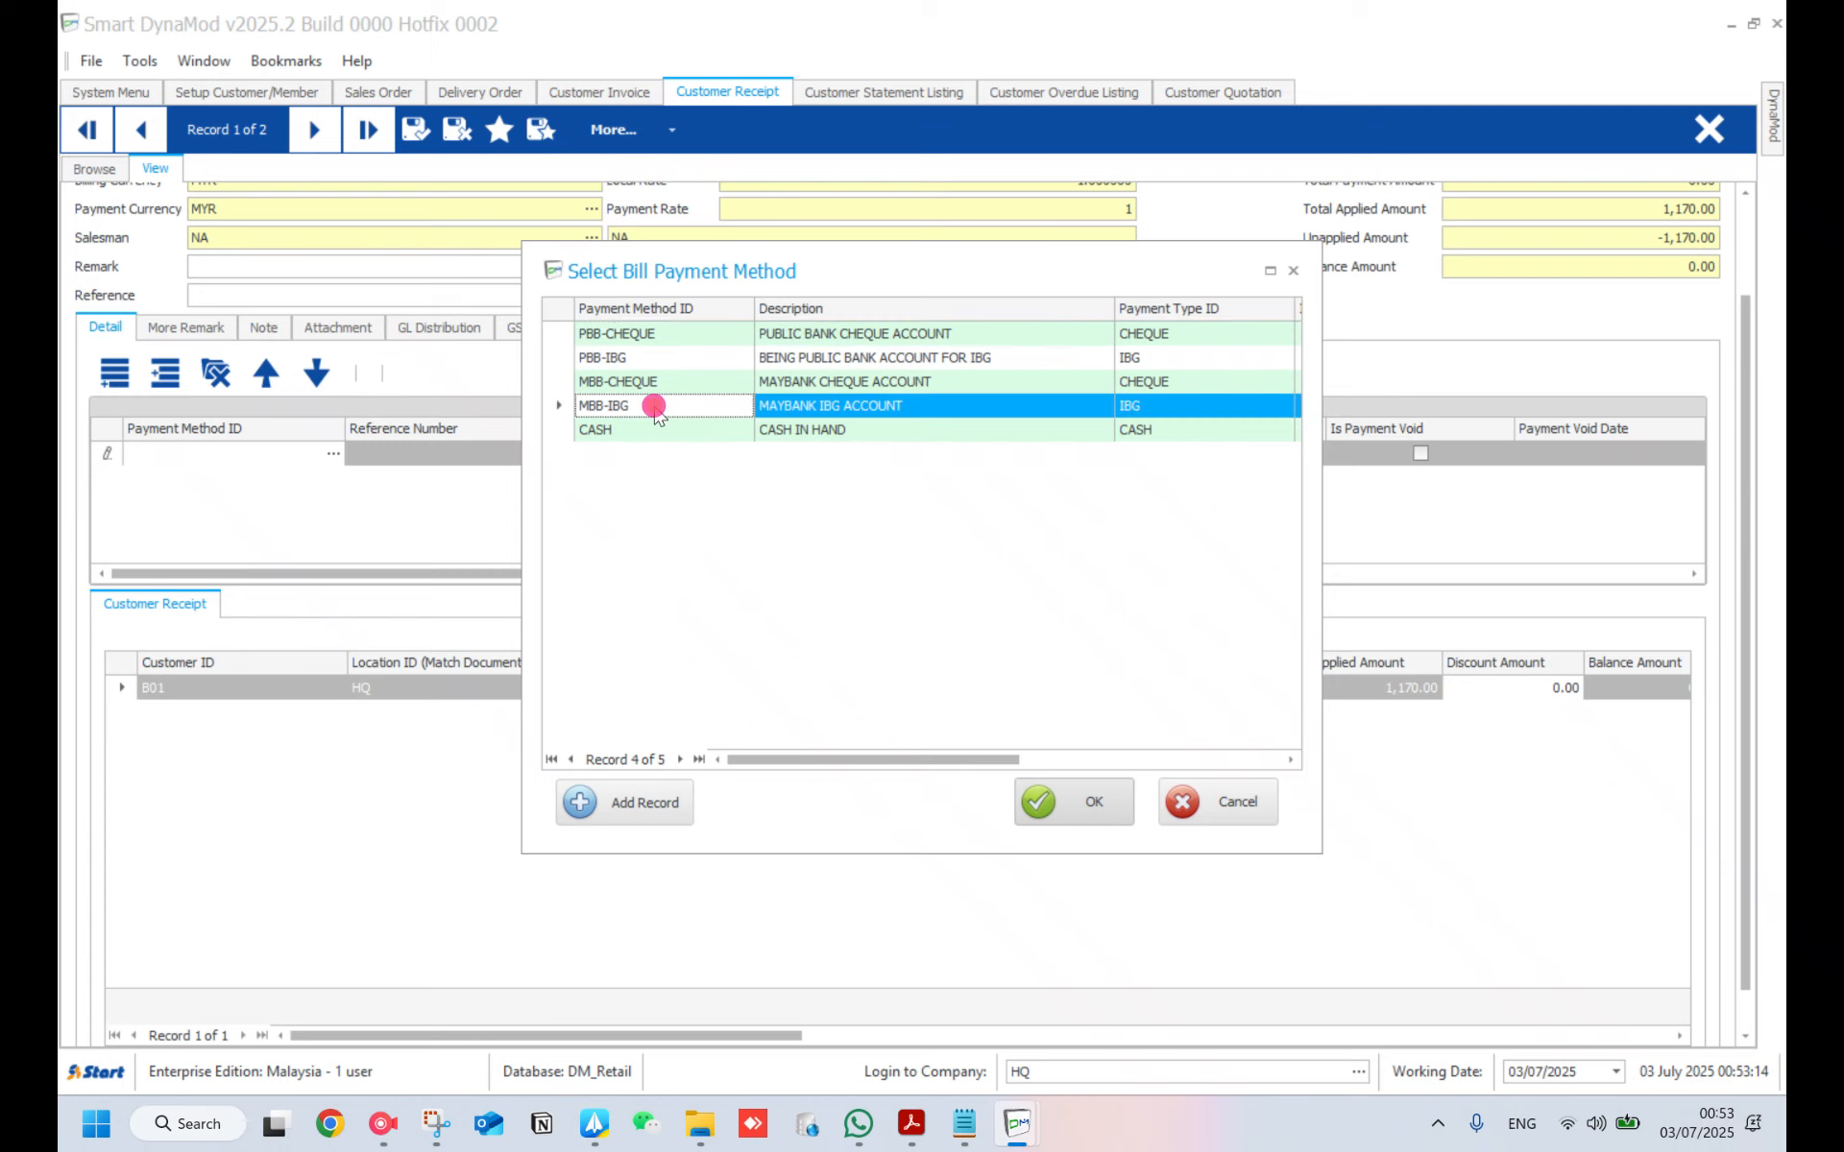
double_click(654, 406)
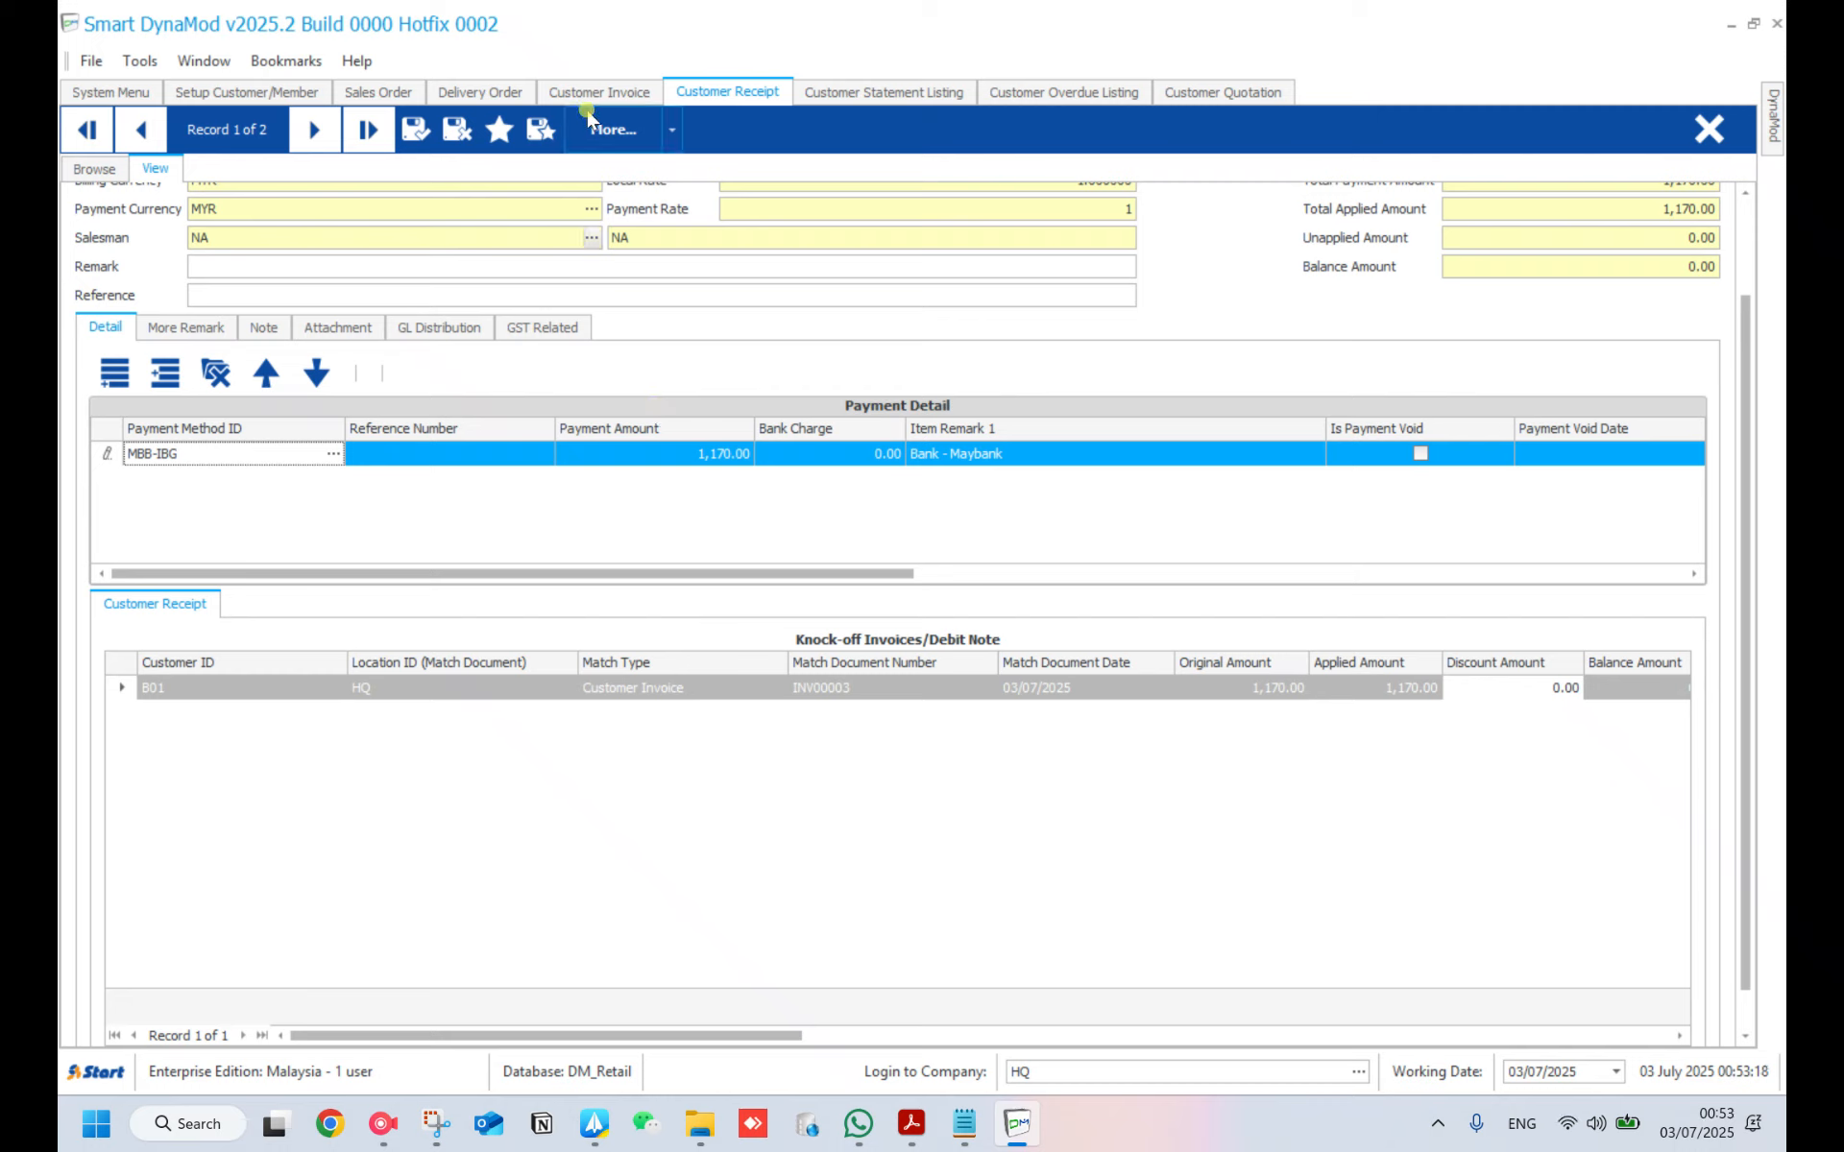
- Save the customer receipt, preview its printout in the E-Invoice (A4) format, and close the preview
left_click(427, 132)
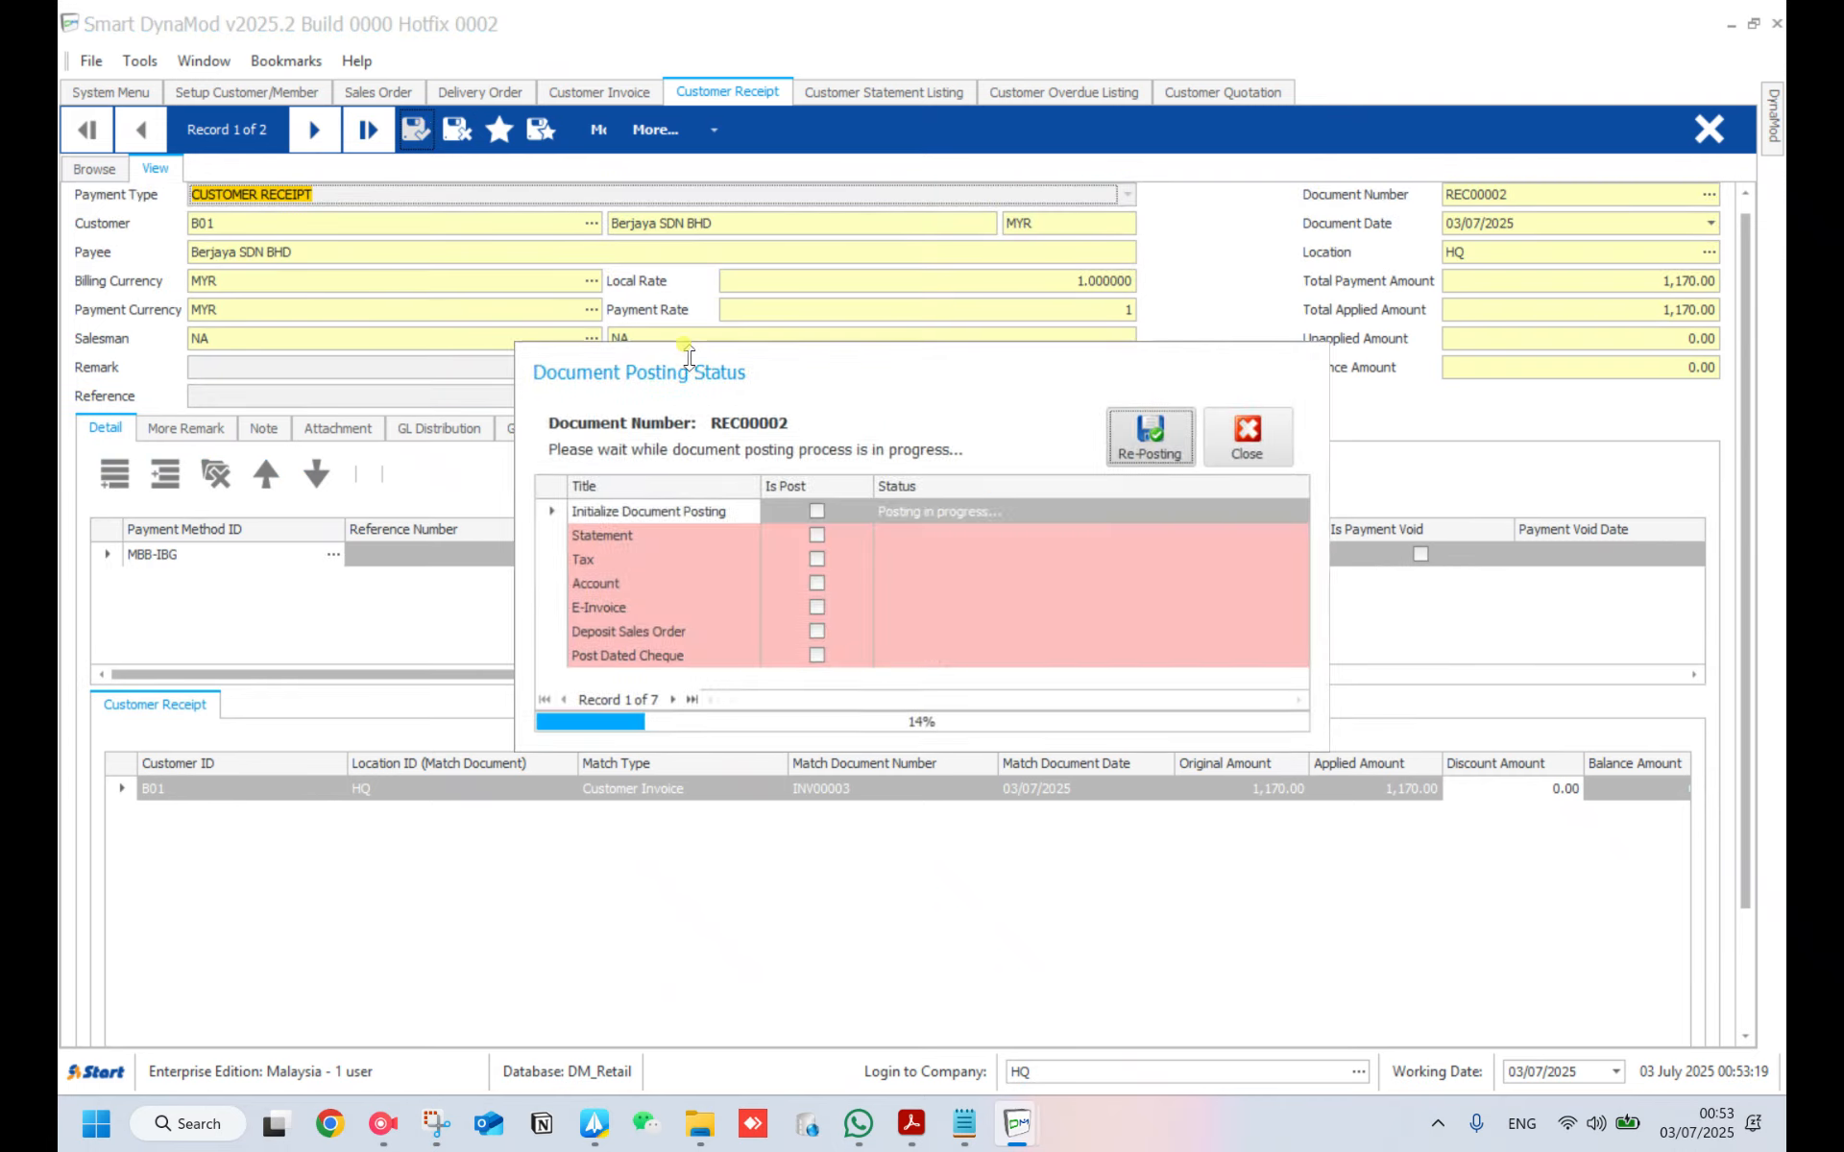
left_click(545, 131)
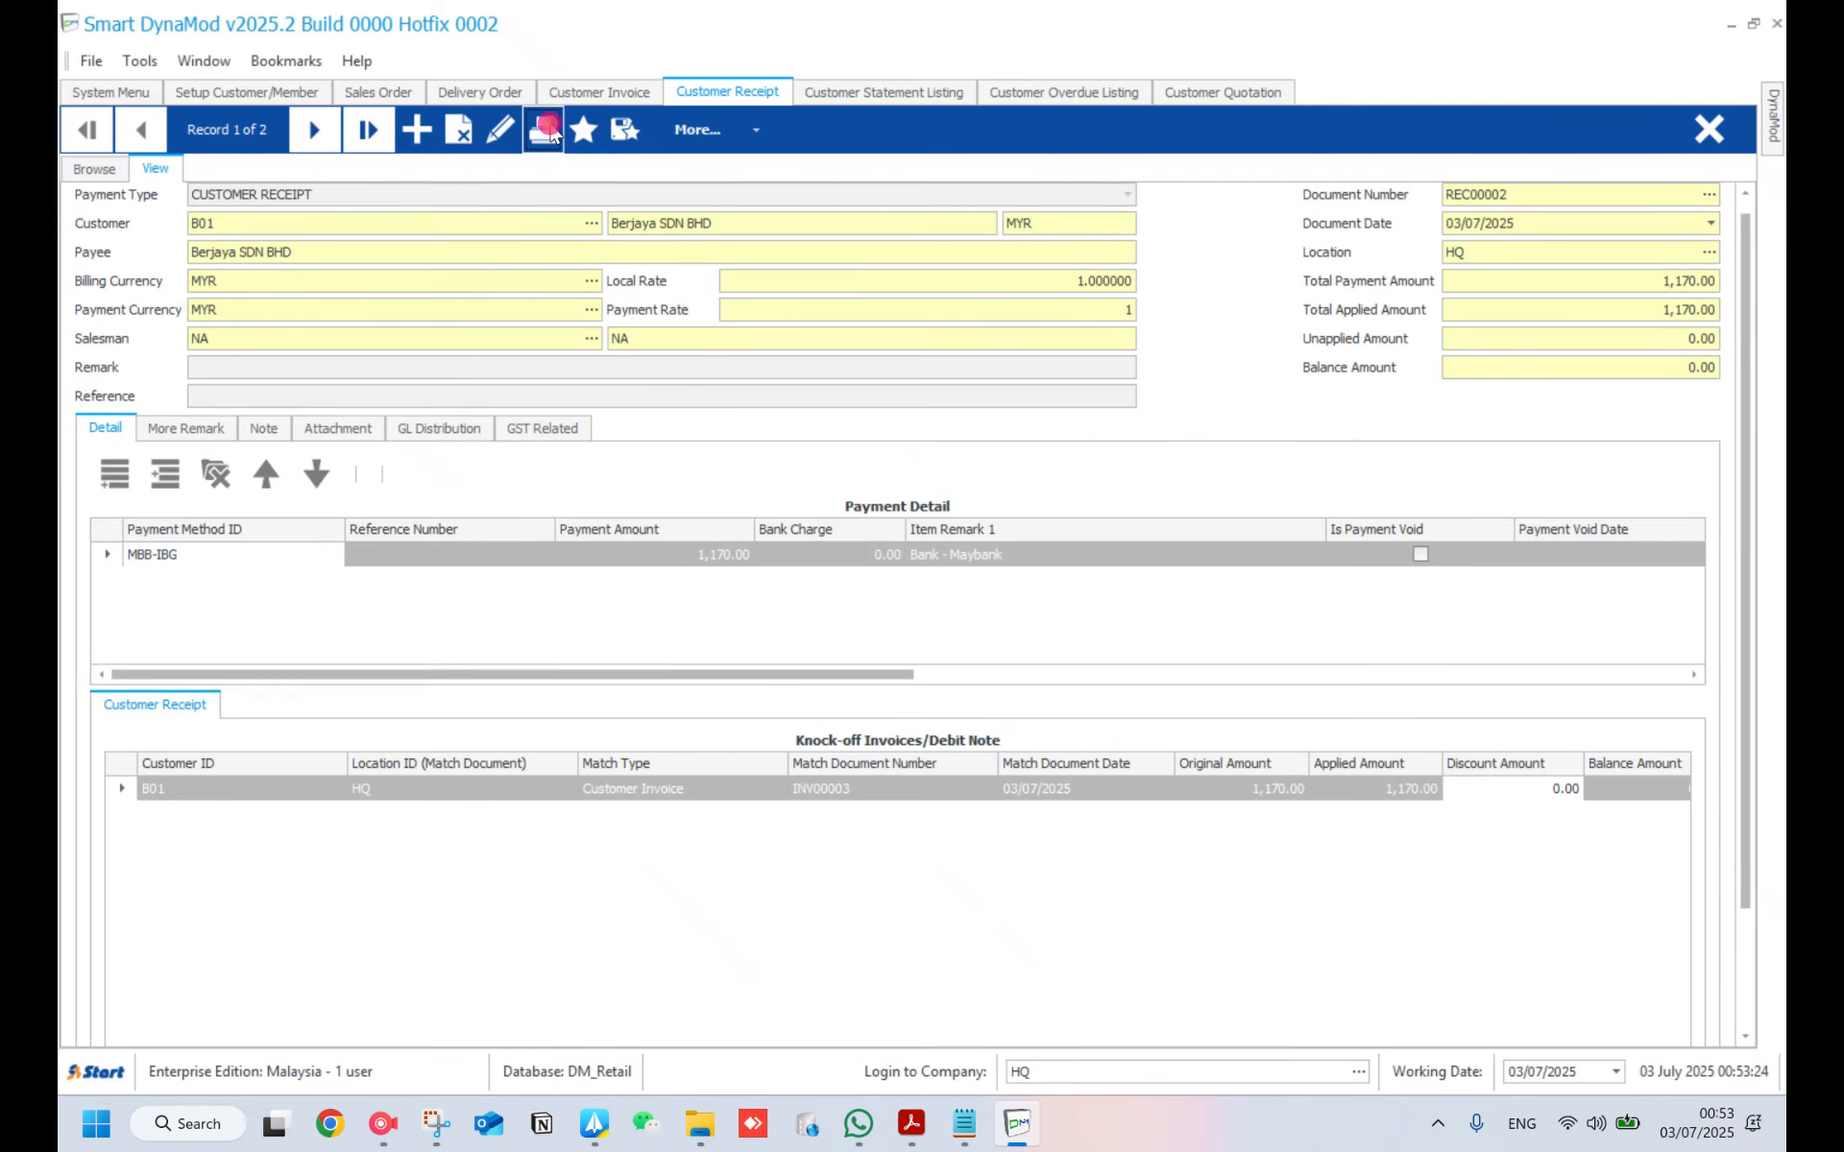
left_click(1018, 815)
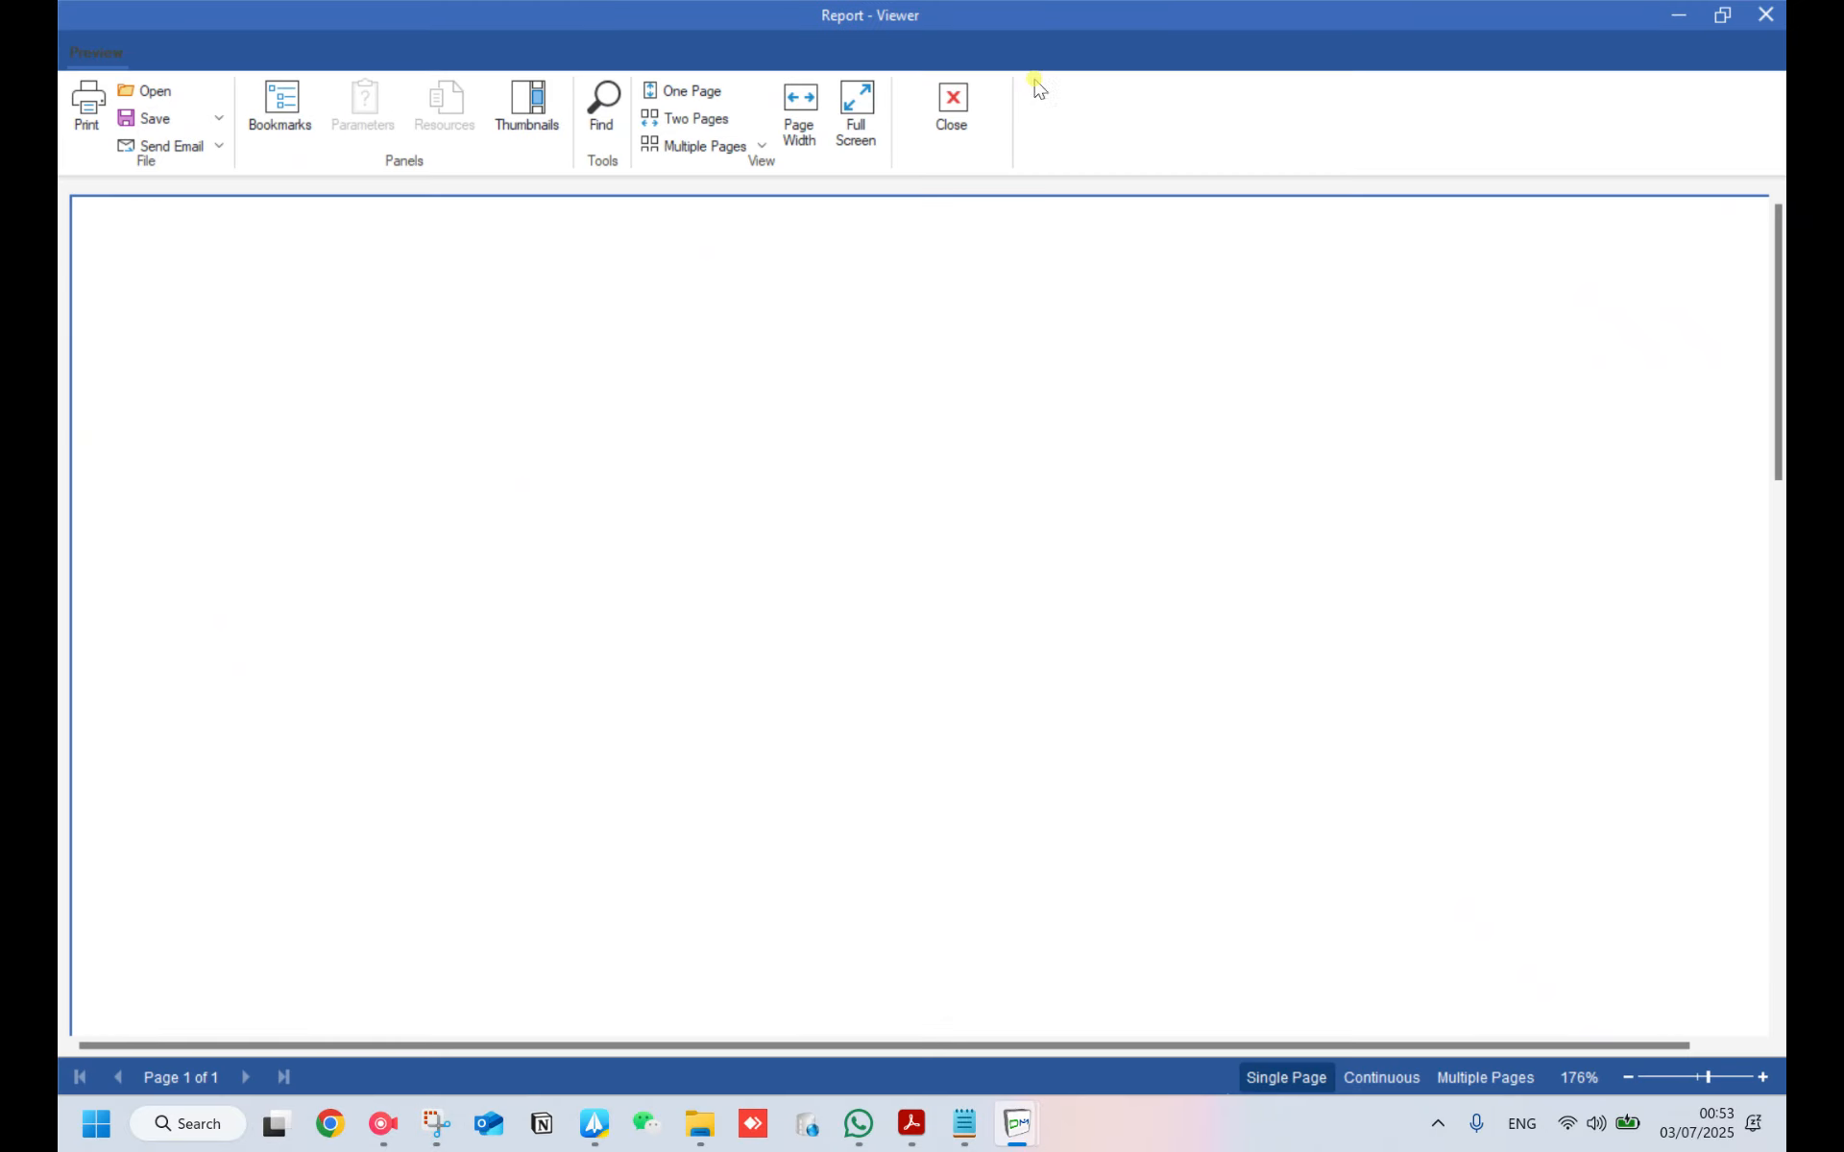
left_click(951, 108)
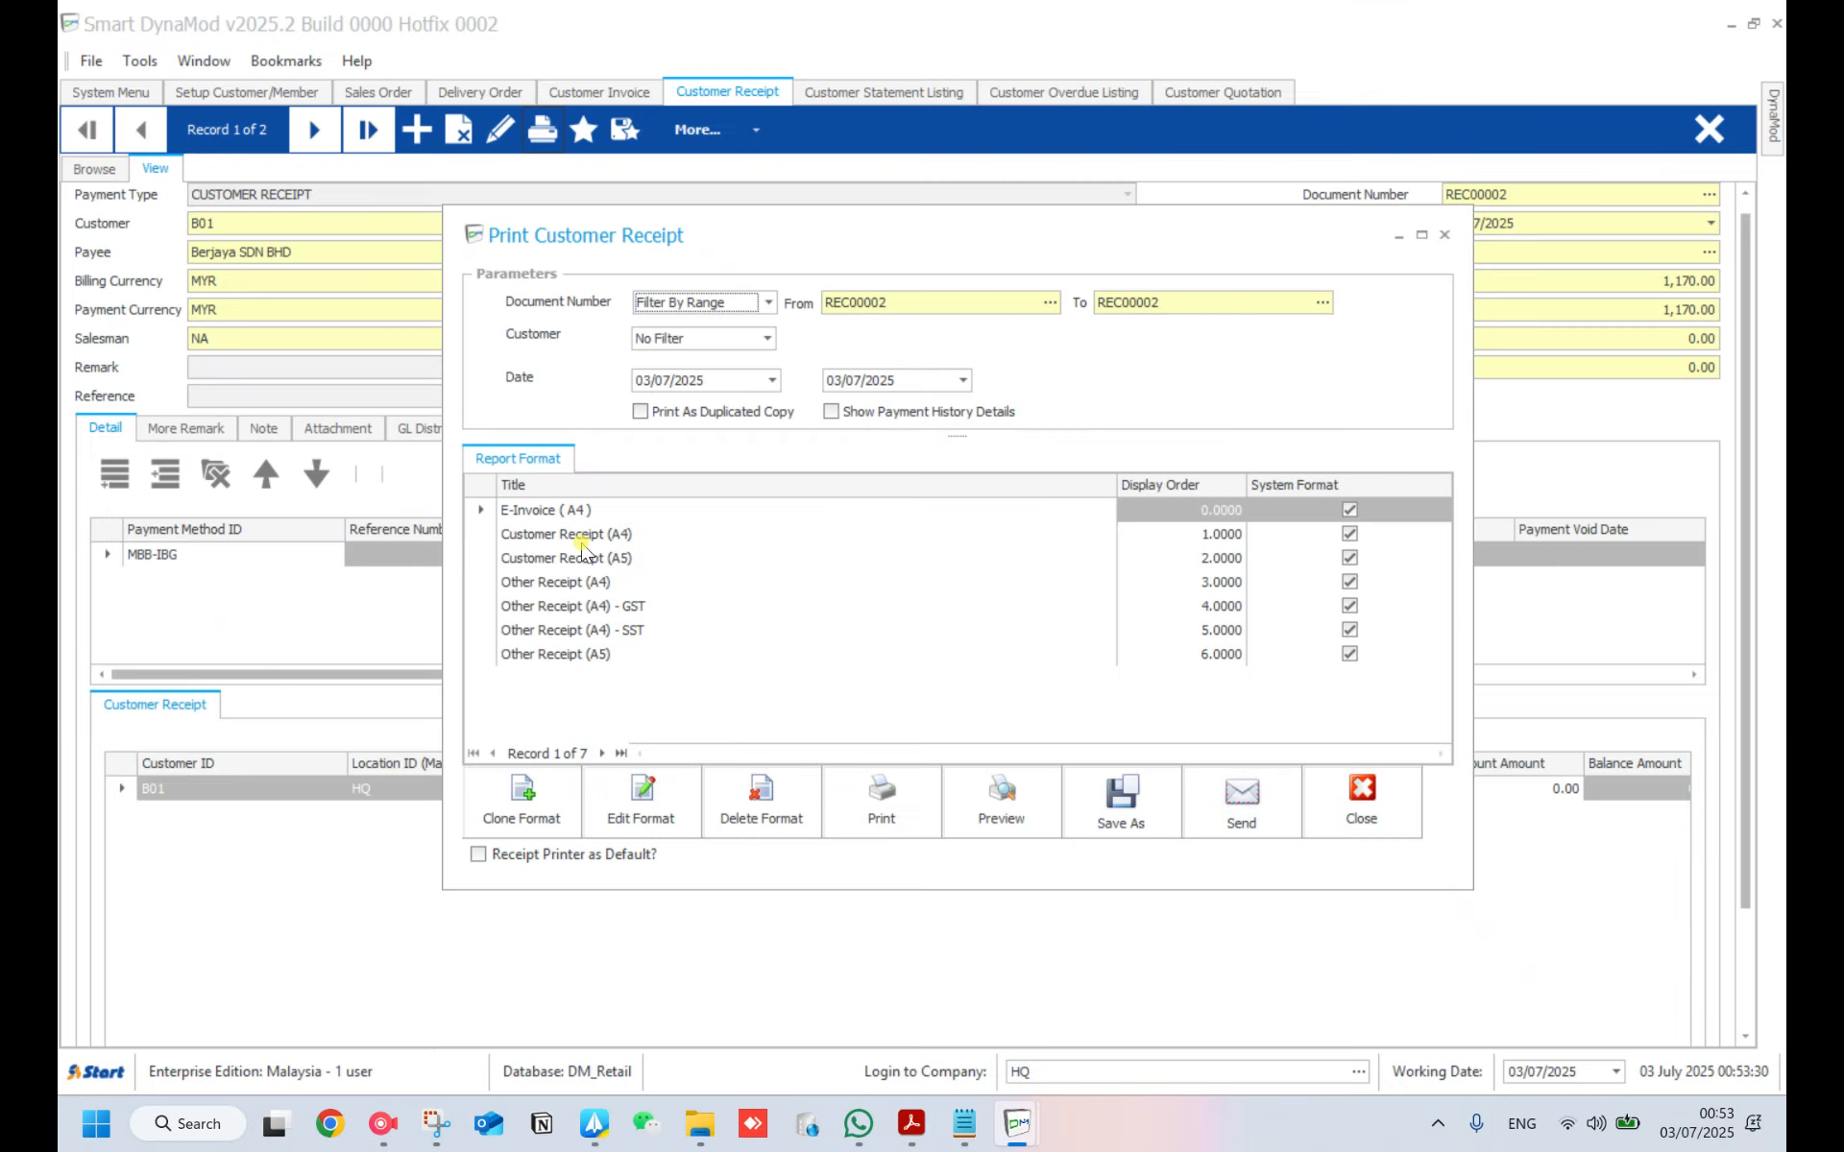
- Preview the receipt in the Customer Receipt (A4) format, check its payment and applied invoice, and close the preview and print dialog
left_click(581, 544)
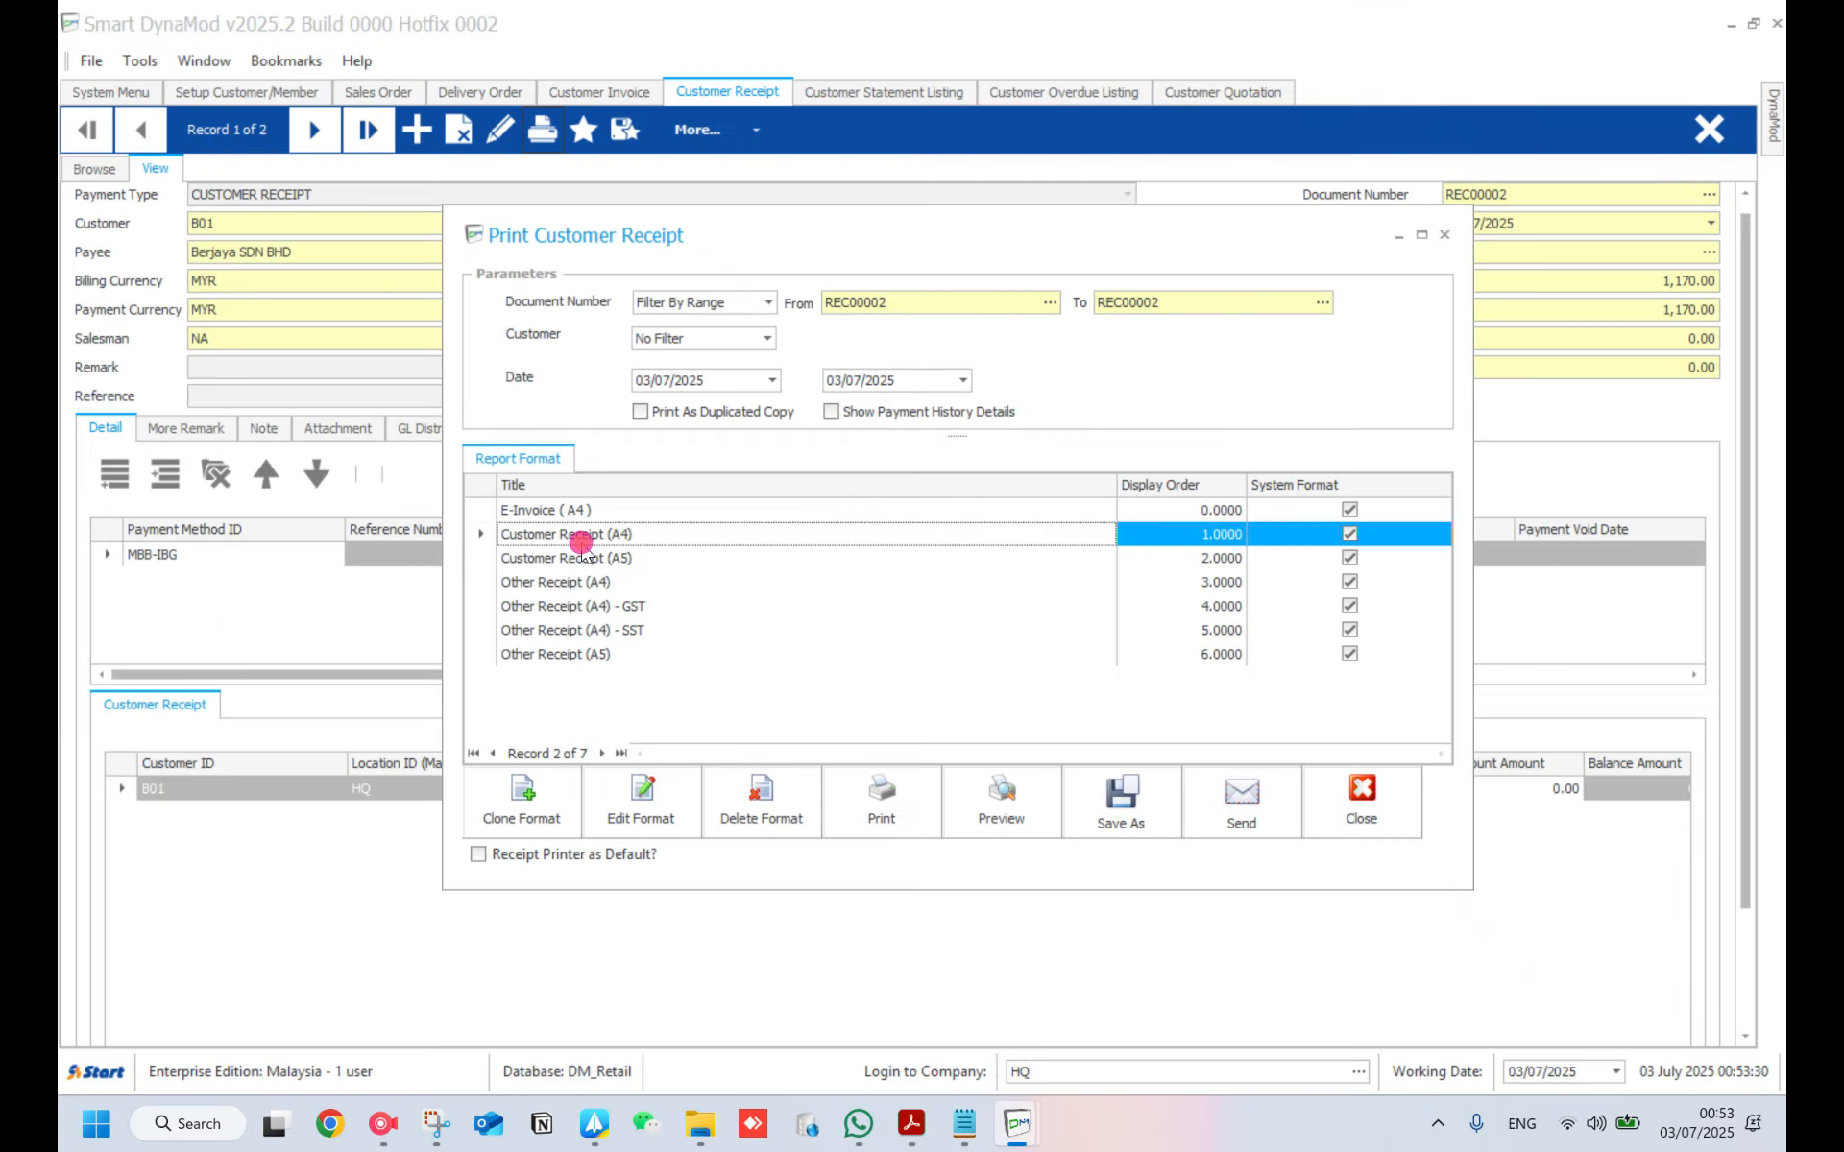
left_click(992, 831)
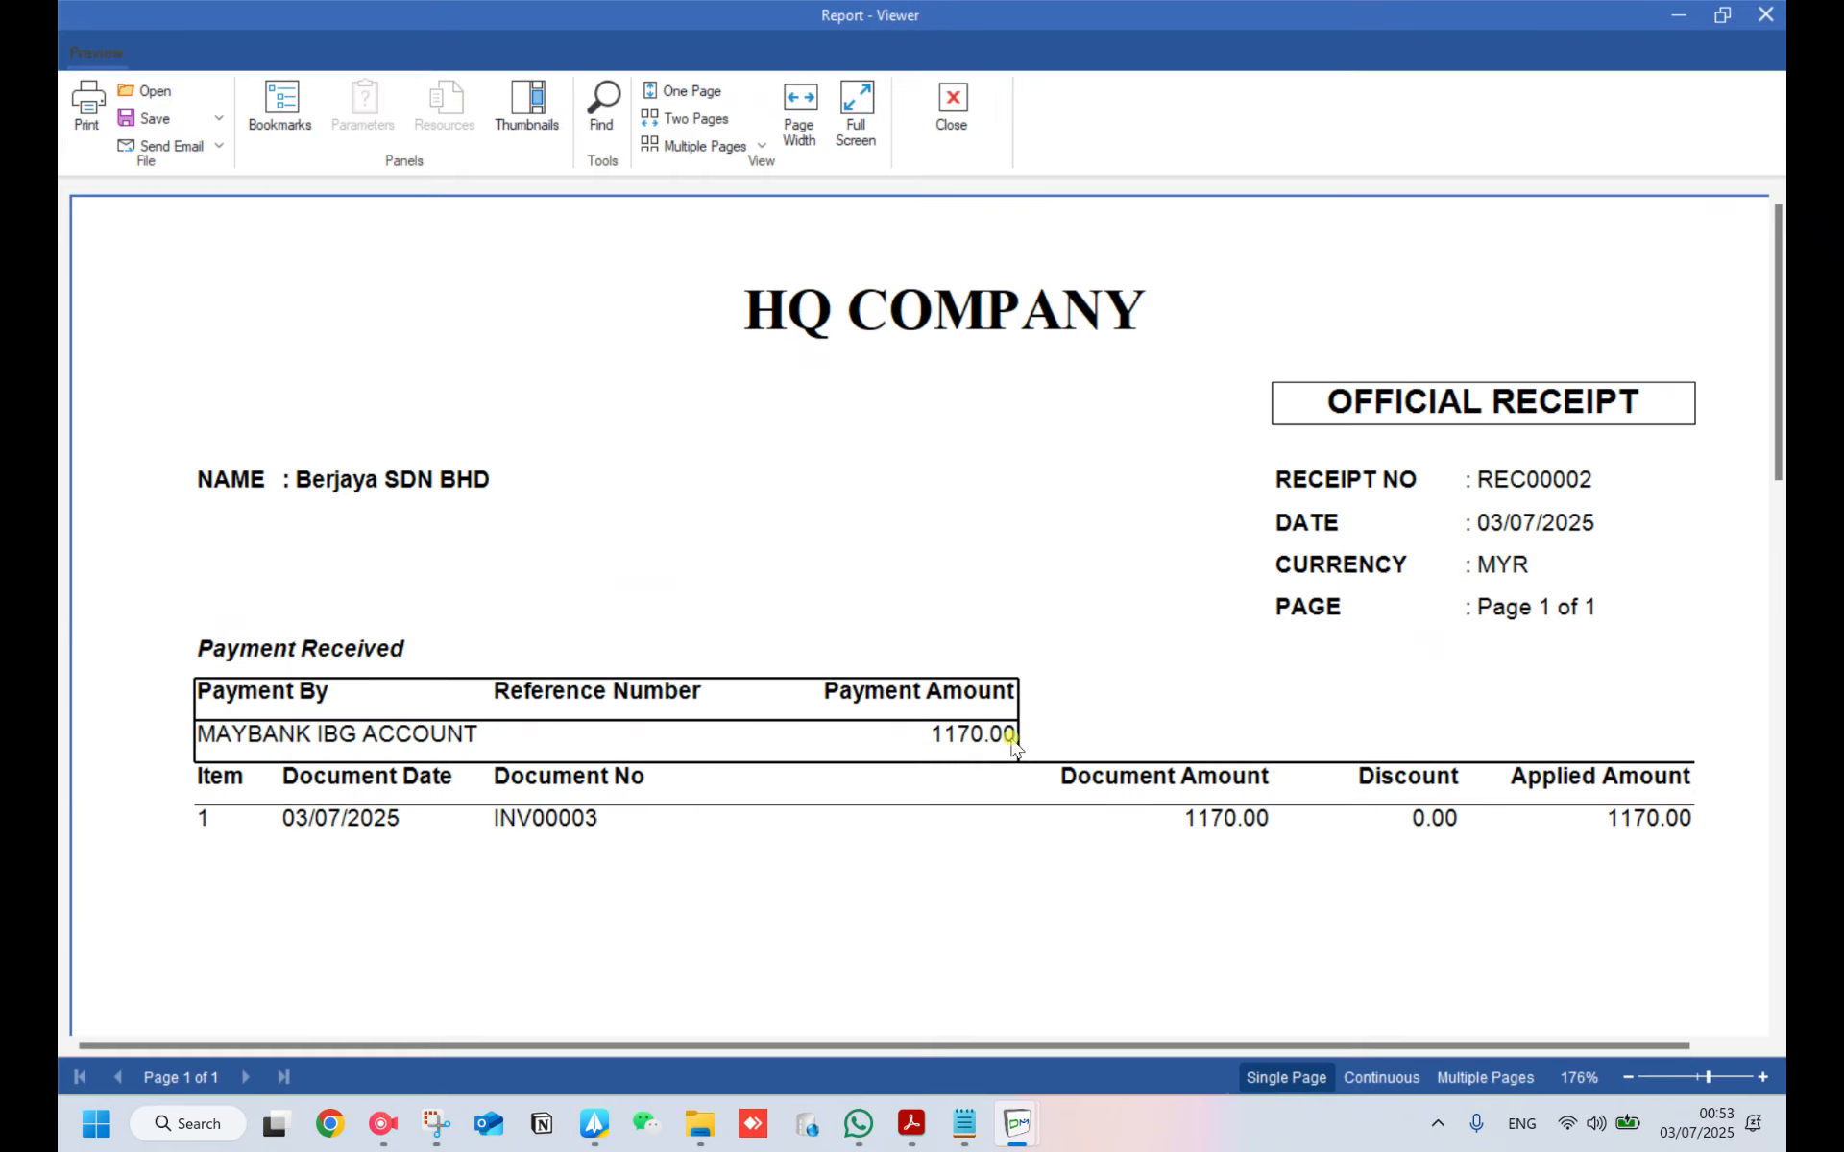
scroll(941, 590, "down", 2)
scroll(941, 590, "down", 2)
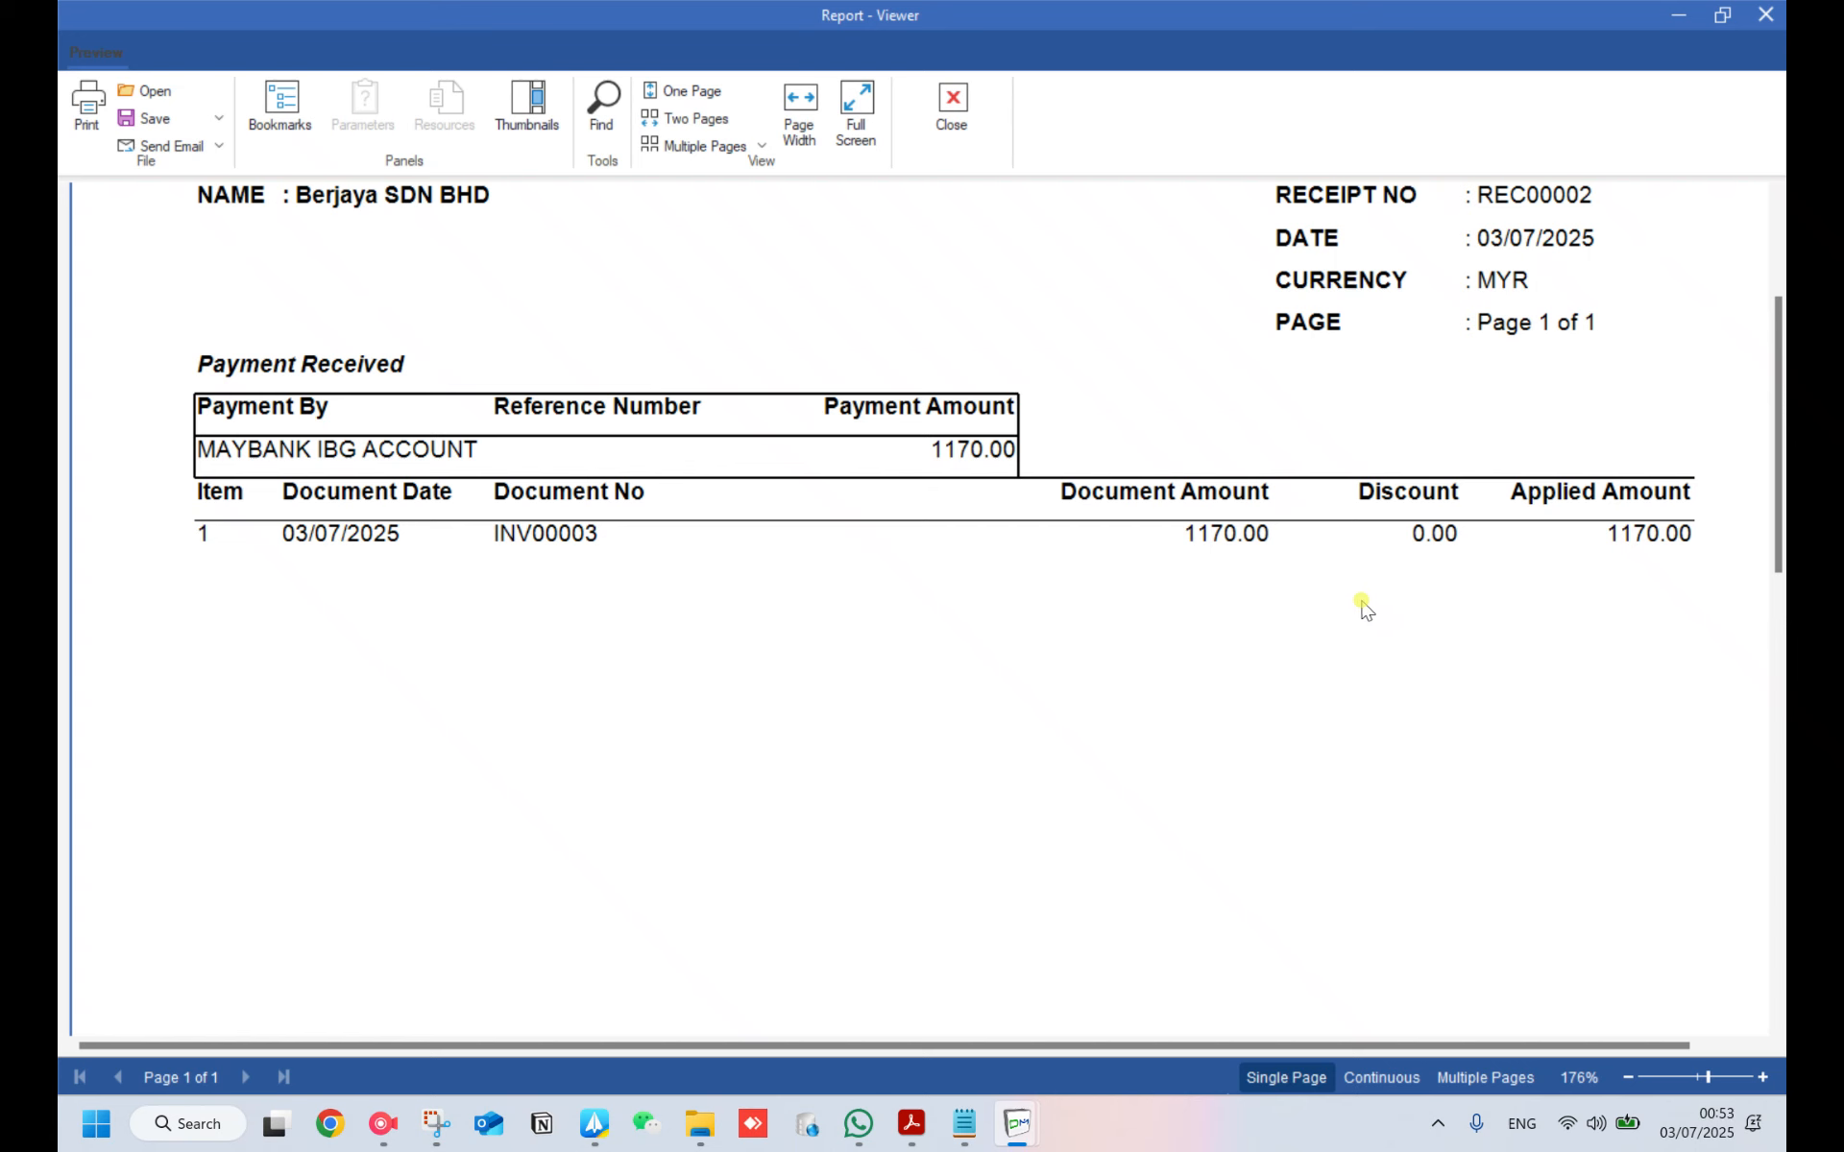
left_click(946, 120)
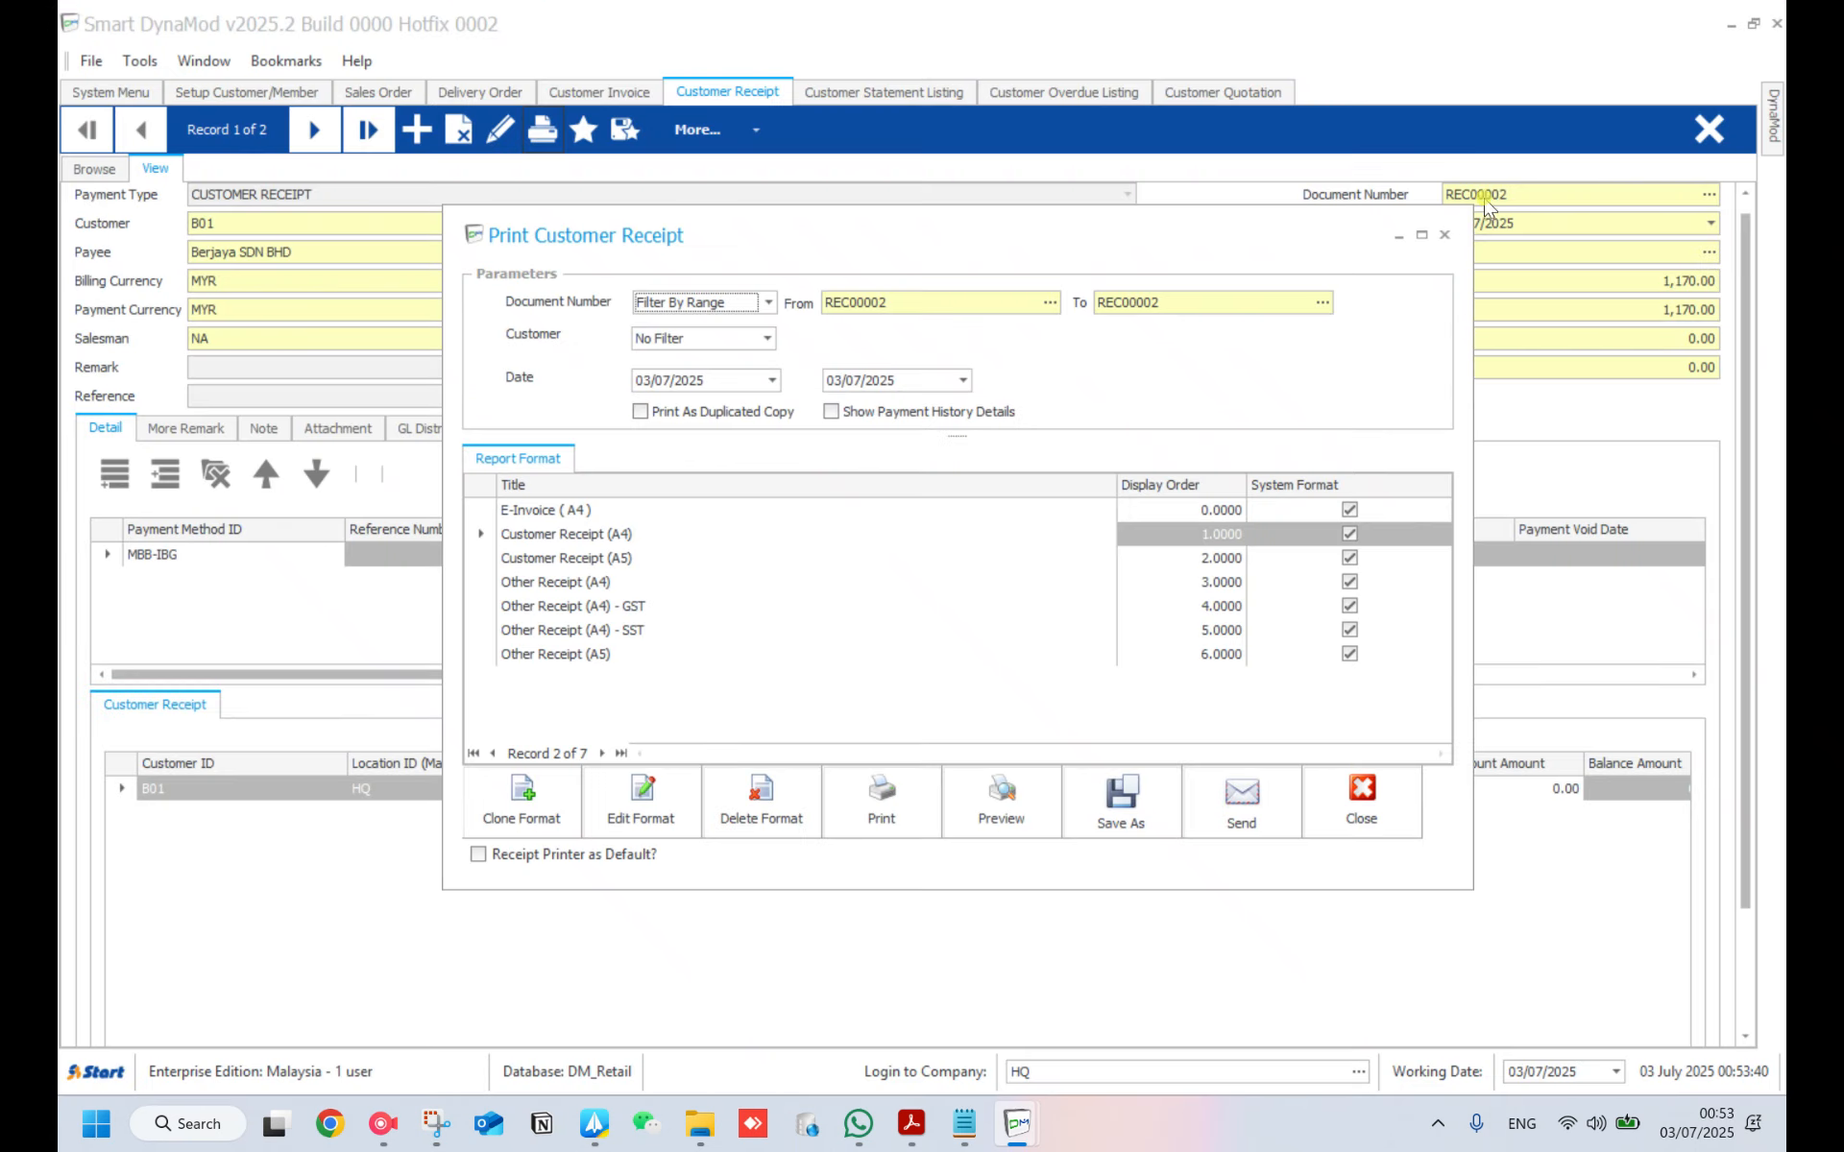
left_click(1445, 238)
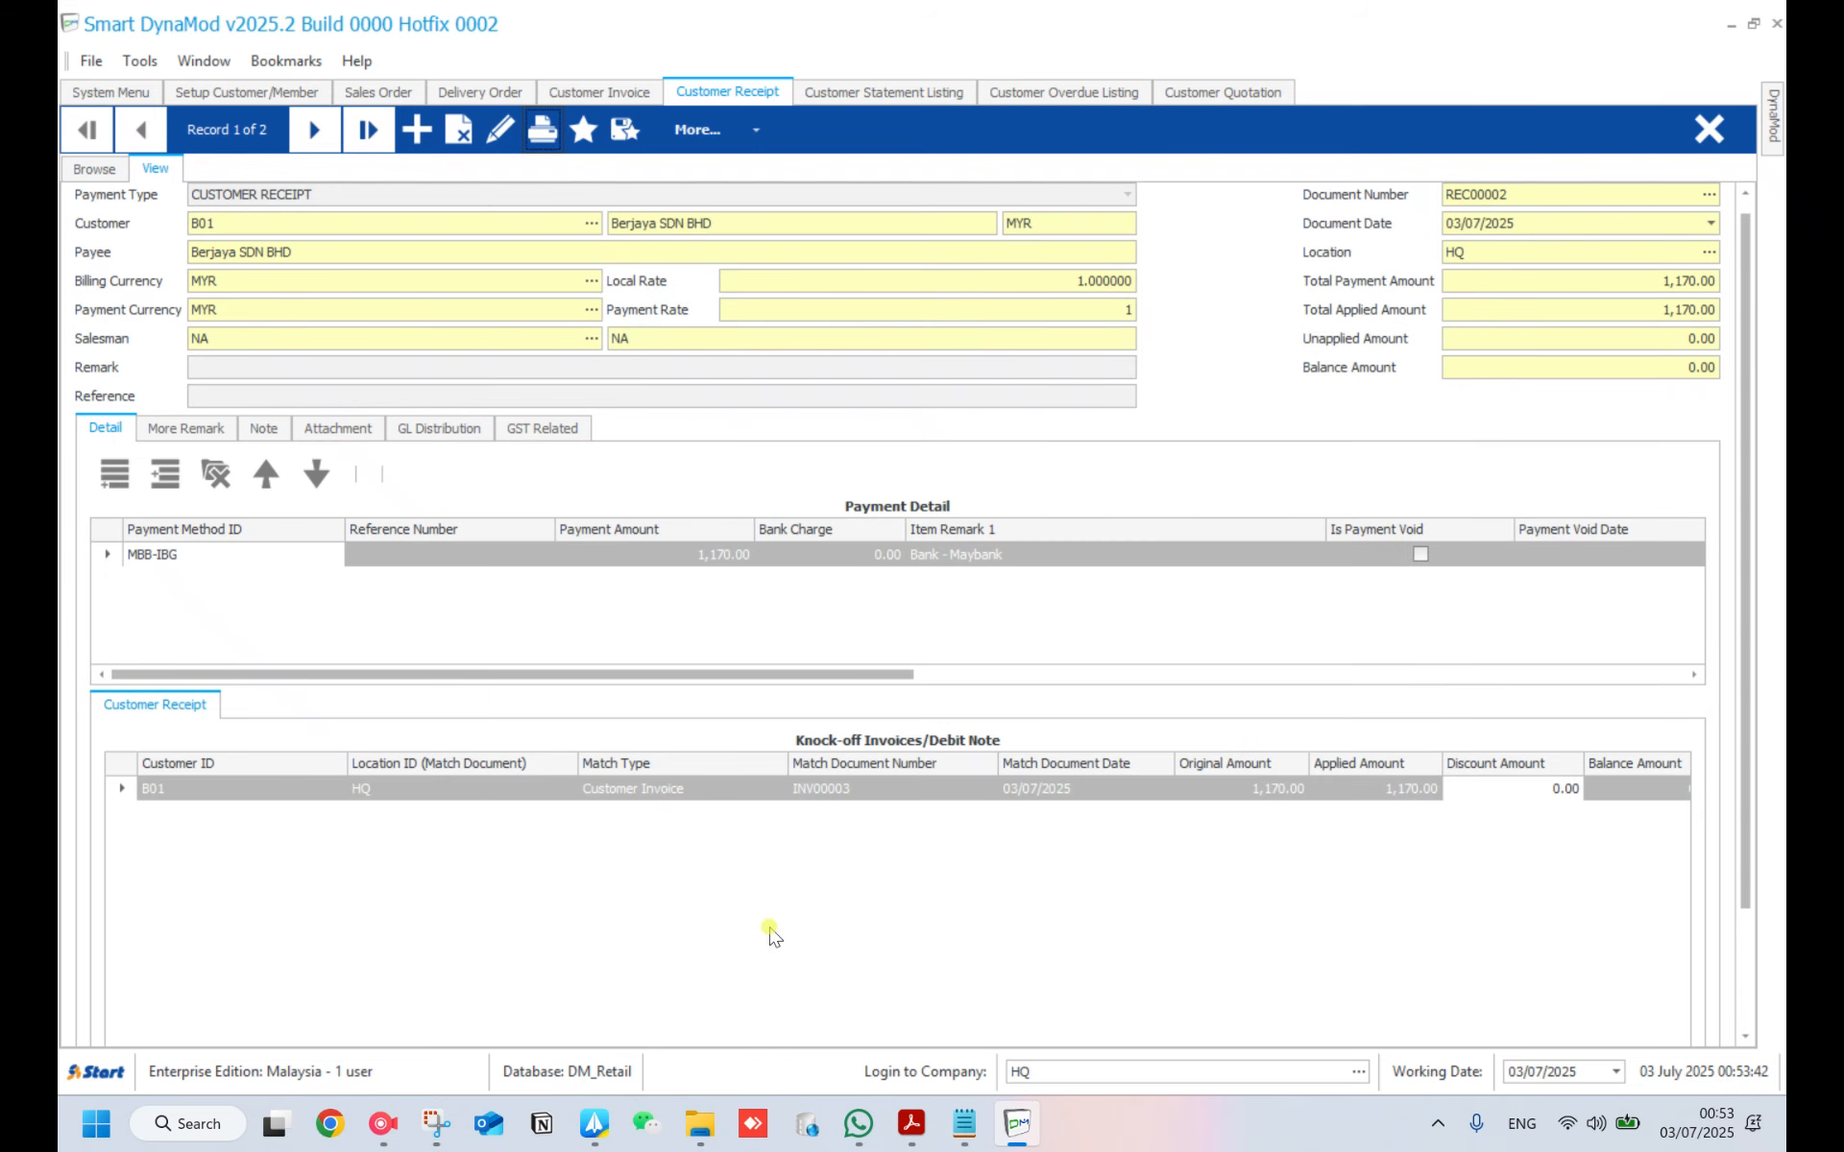
- Launch TouchPOS from the Smart Apps folder and log in with the user's password
mouse_move(702, 1116)
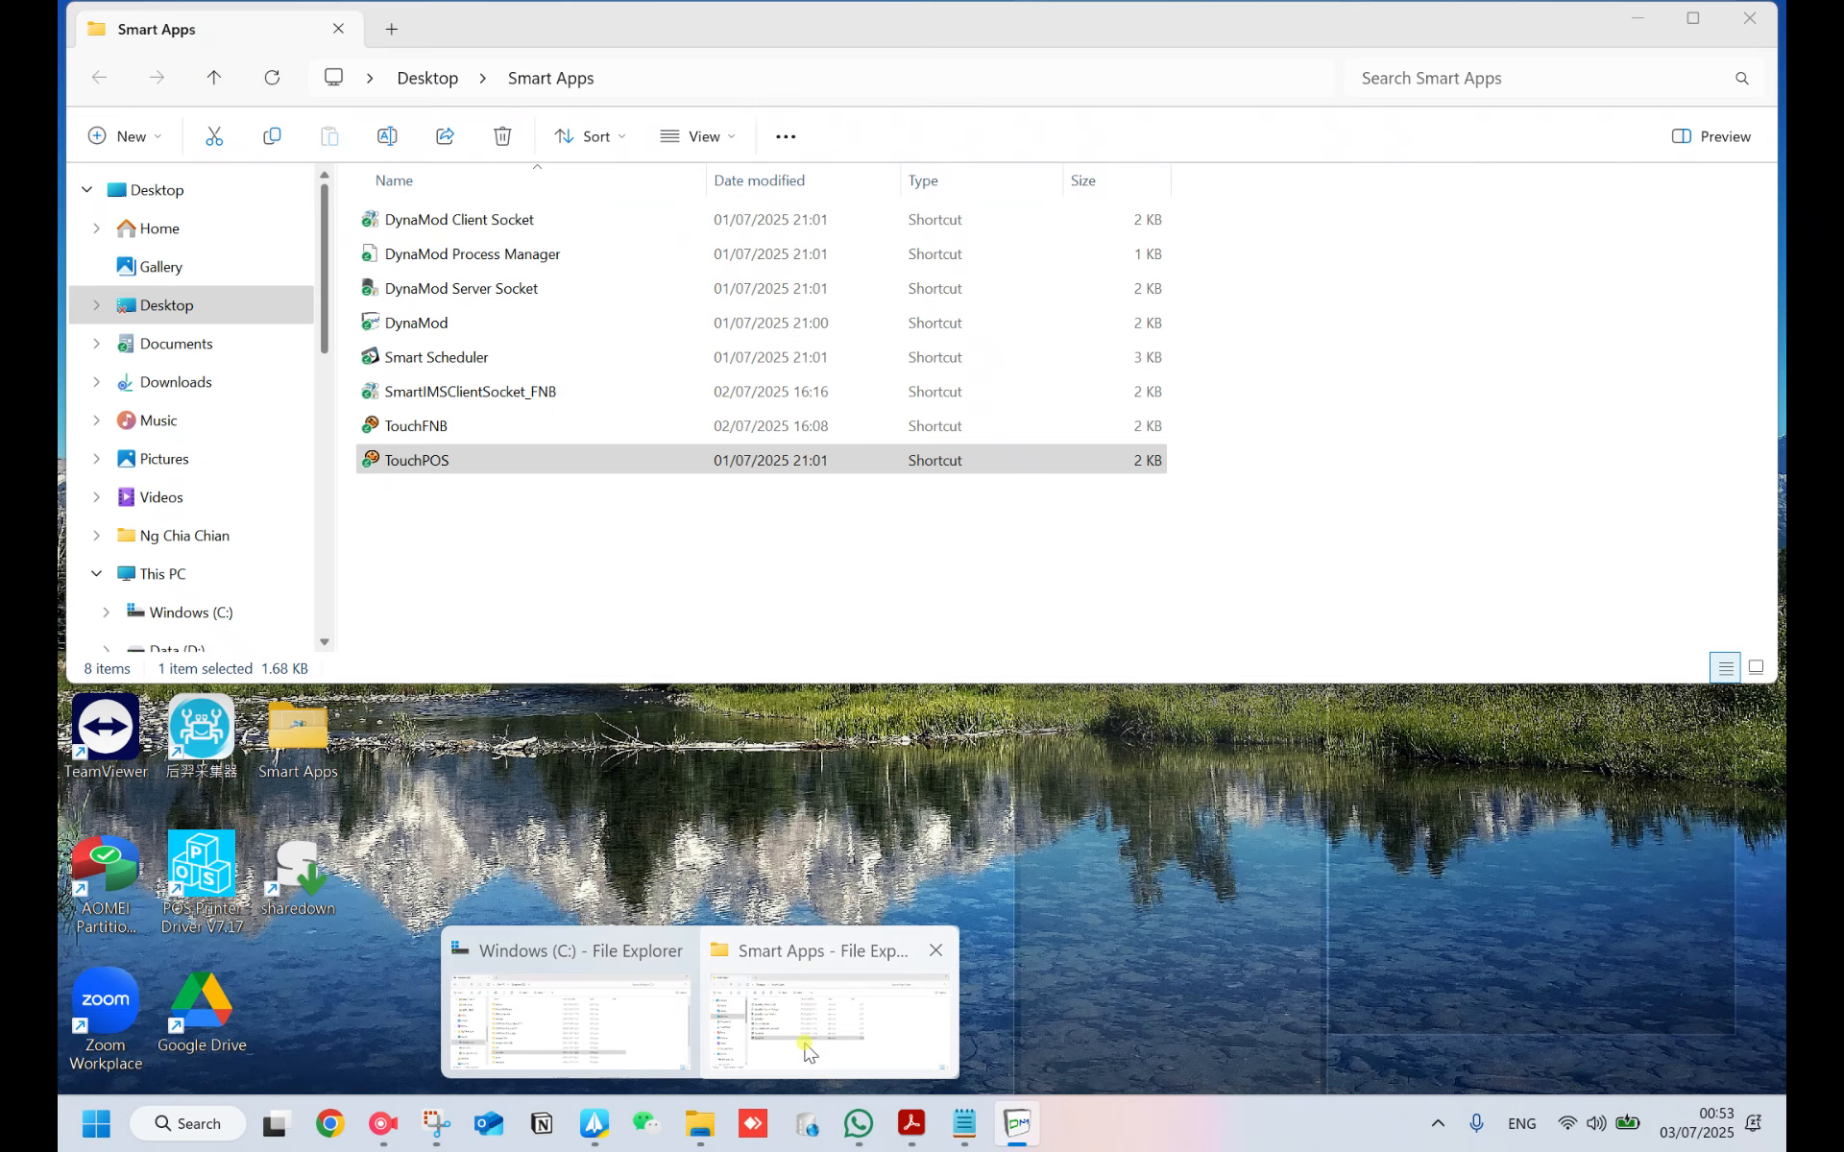
left_click(805, 1047)
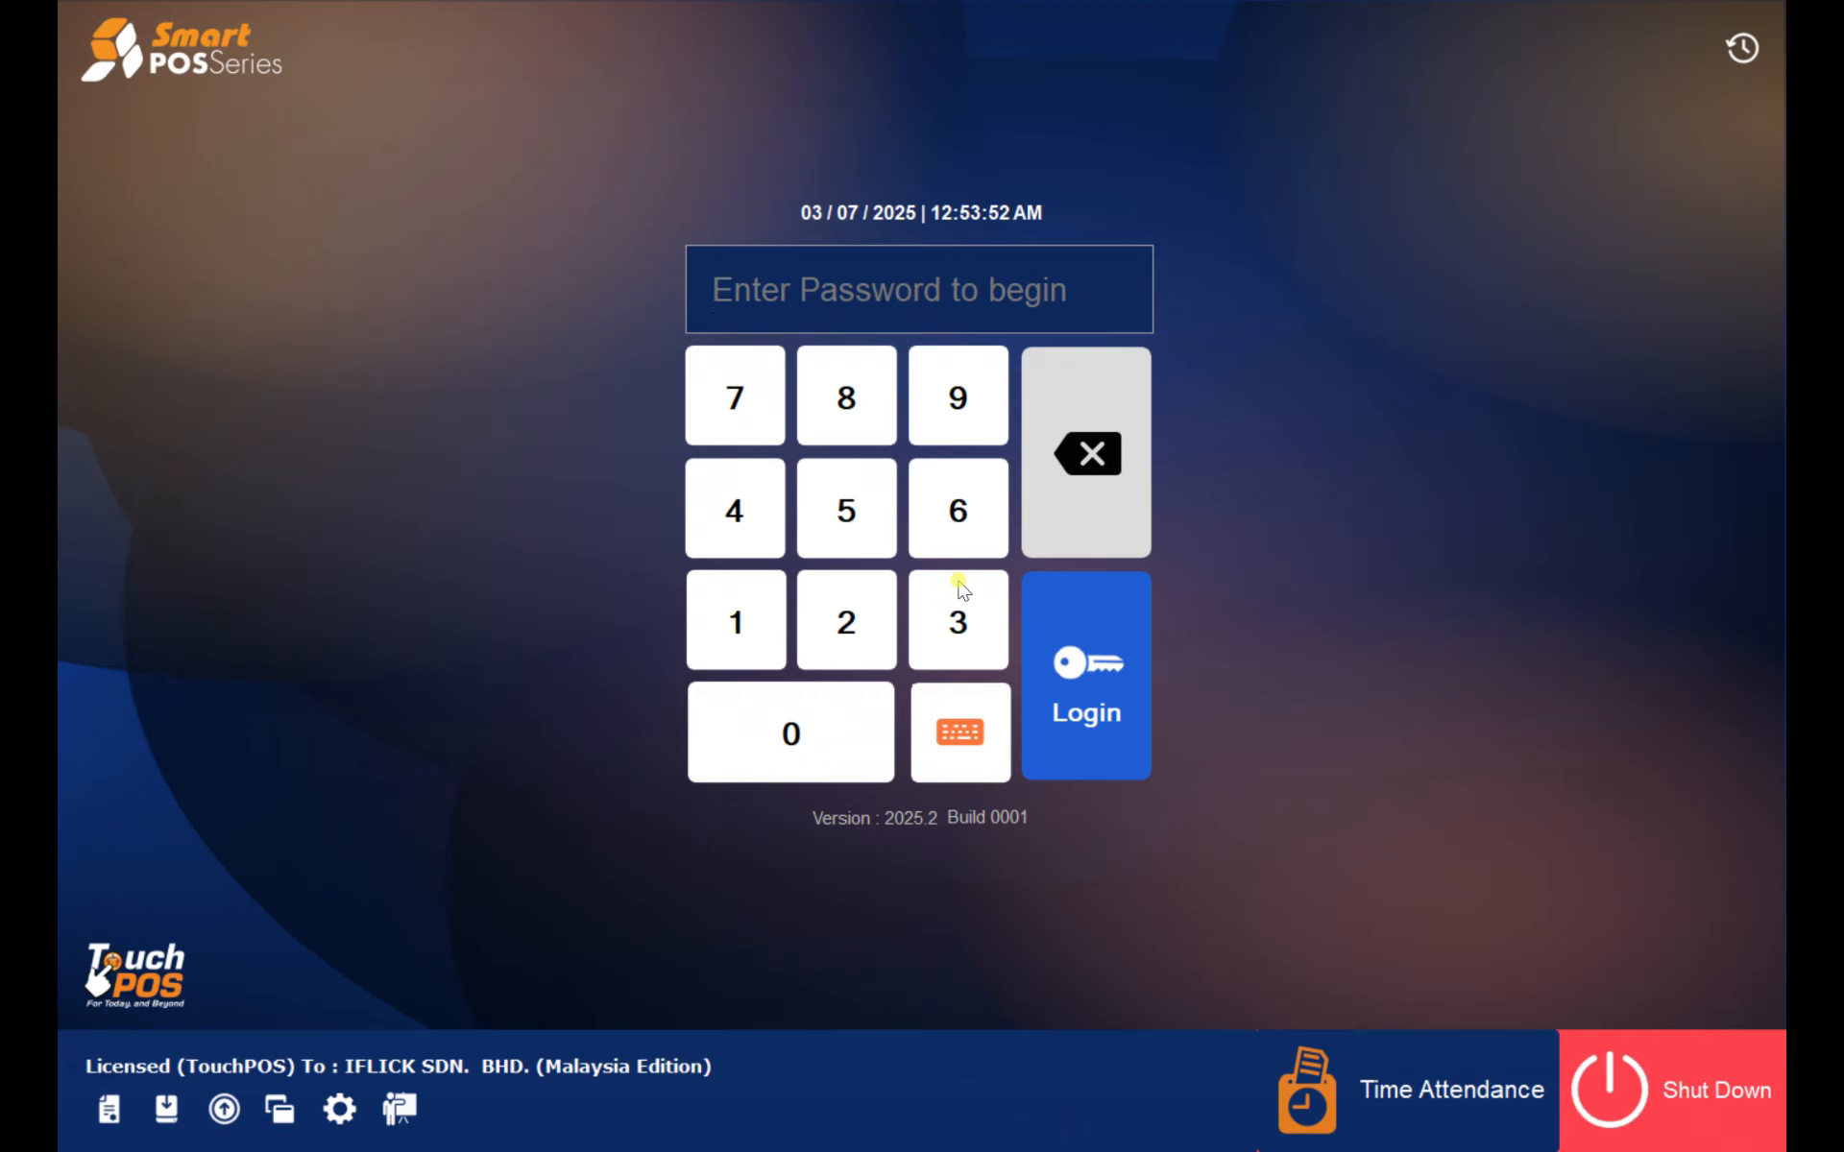
type("**")
left_click(960, 583)
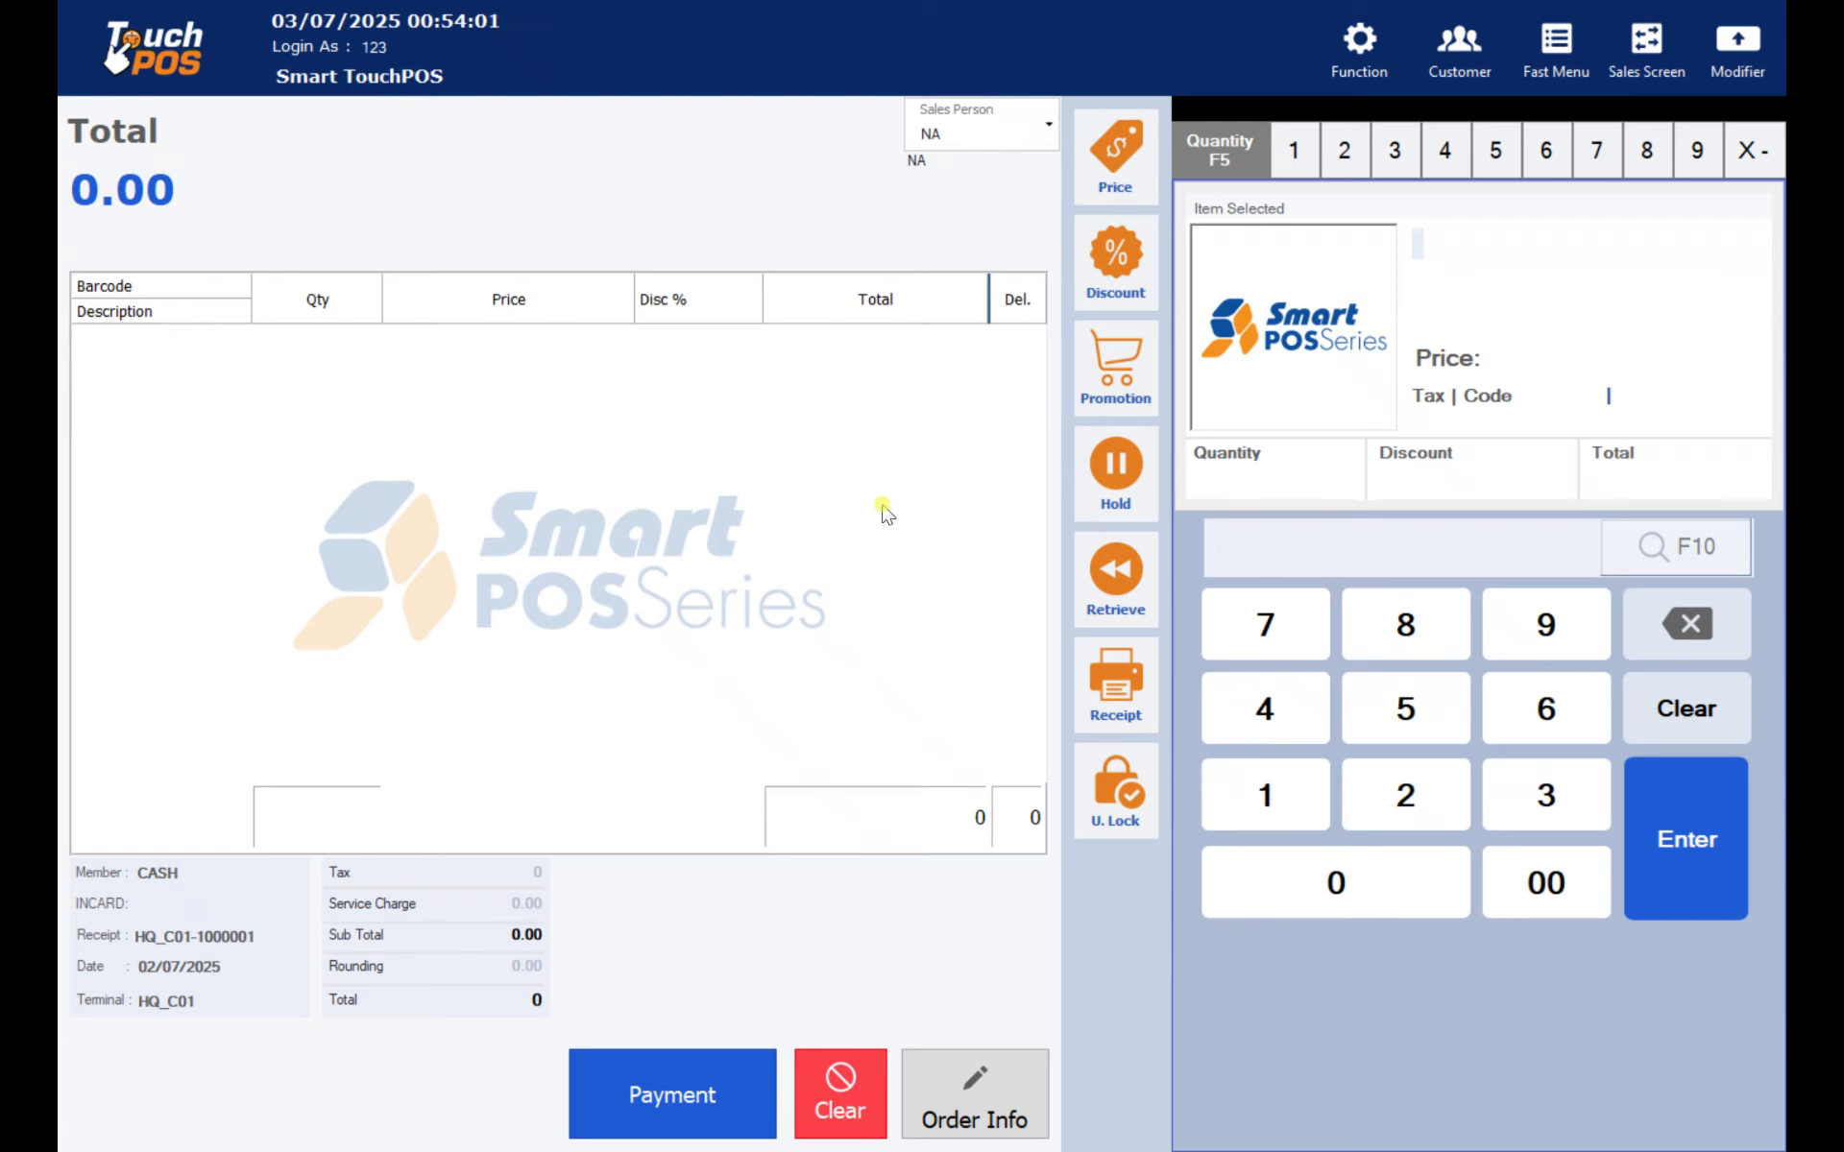
- Assign the sale to customer ABC SDN BHD and add the items 100 PLUS ACTIVE 1.5 LIT and 7 UP REVIVE 325 ML
left_click(1452, 83)
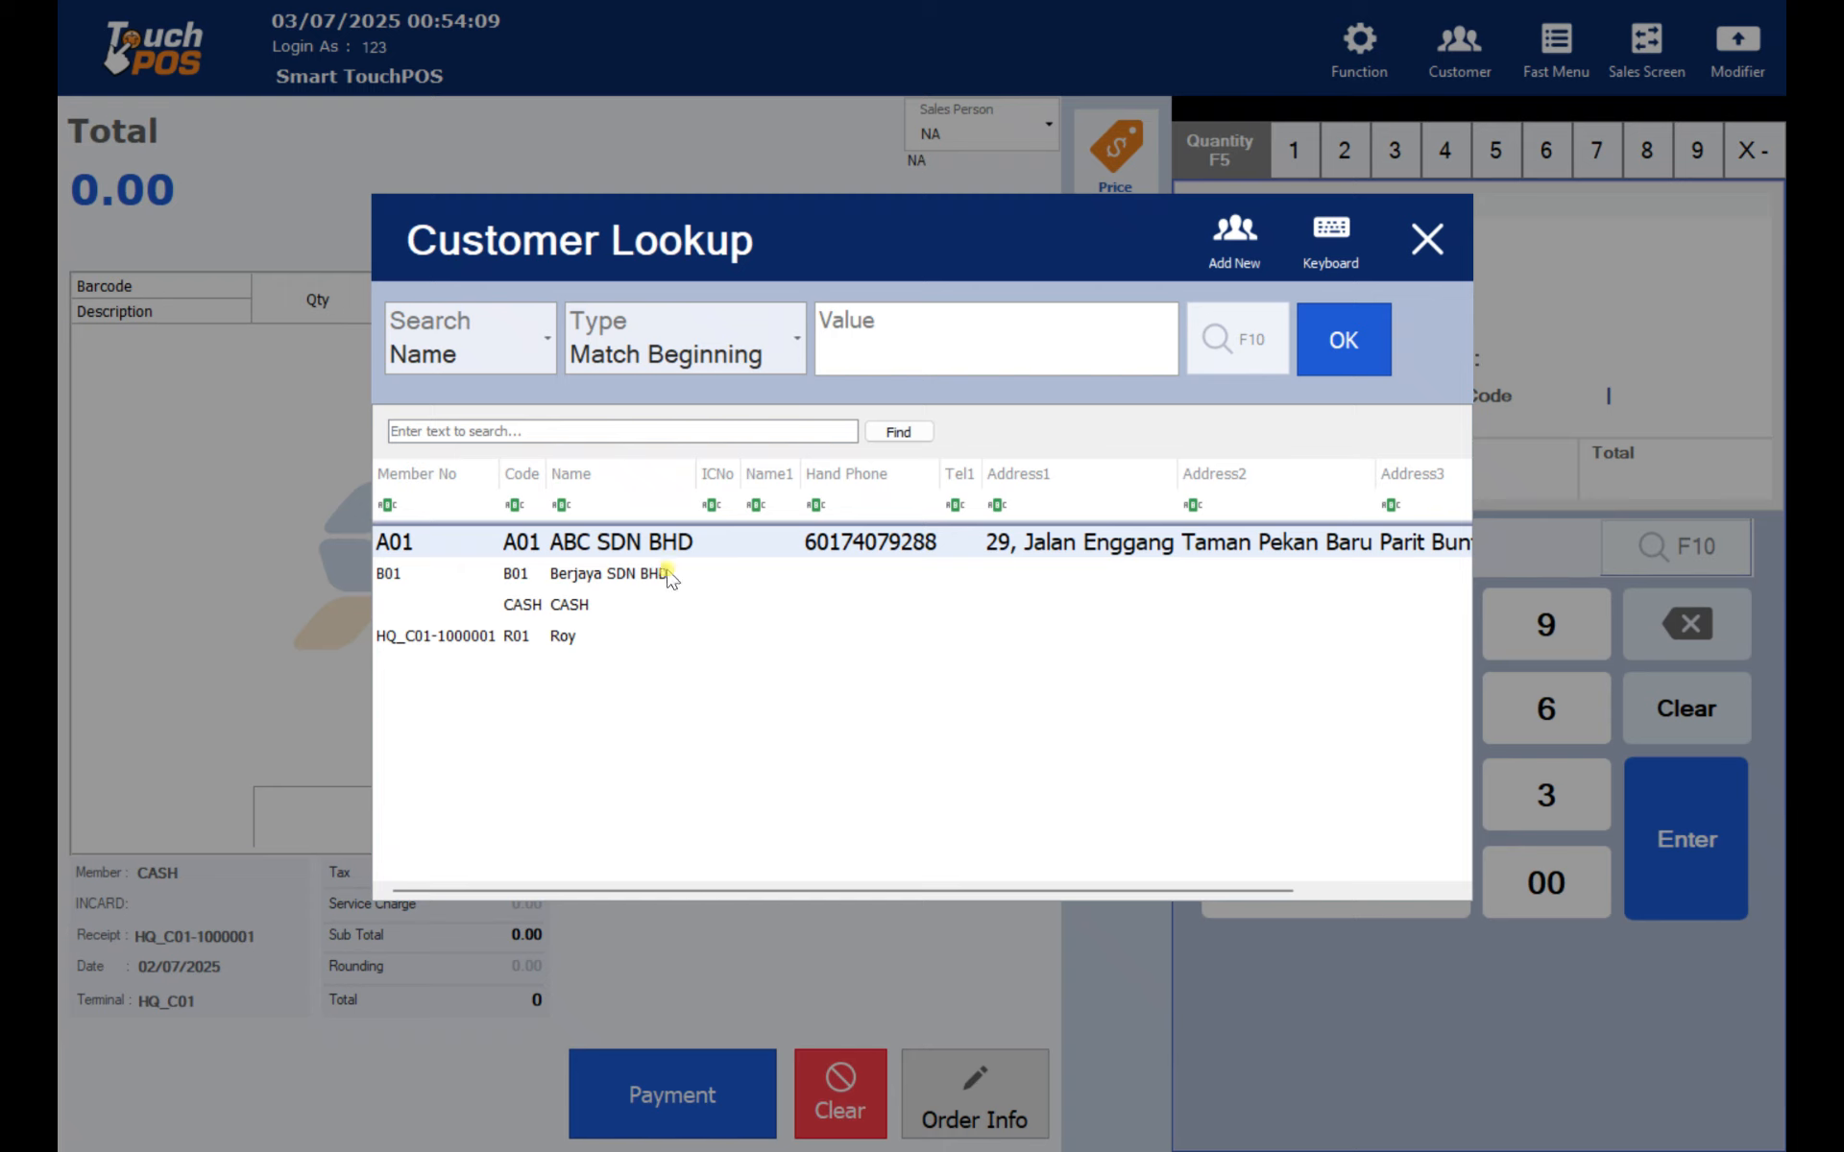
double_click(656, 544)
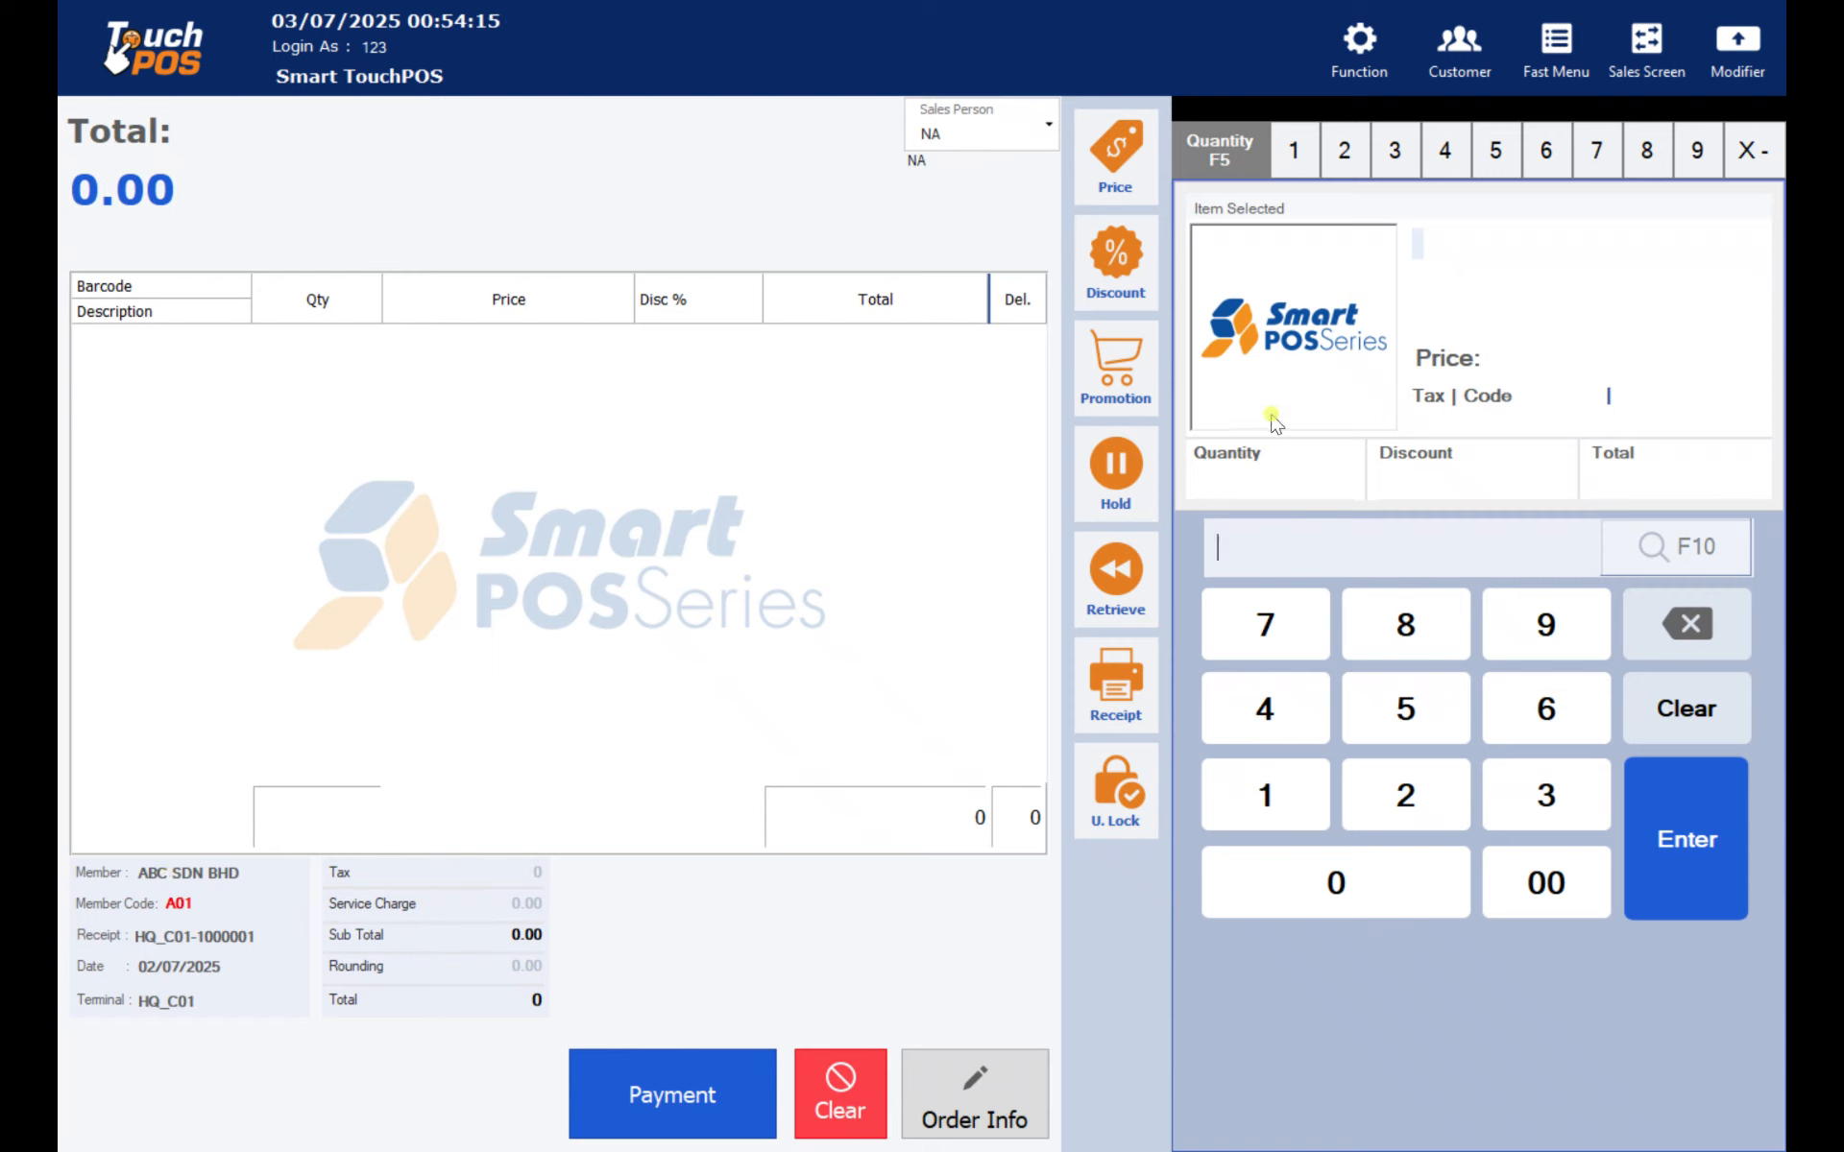
left_click(1664, 561)
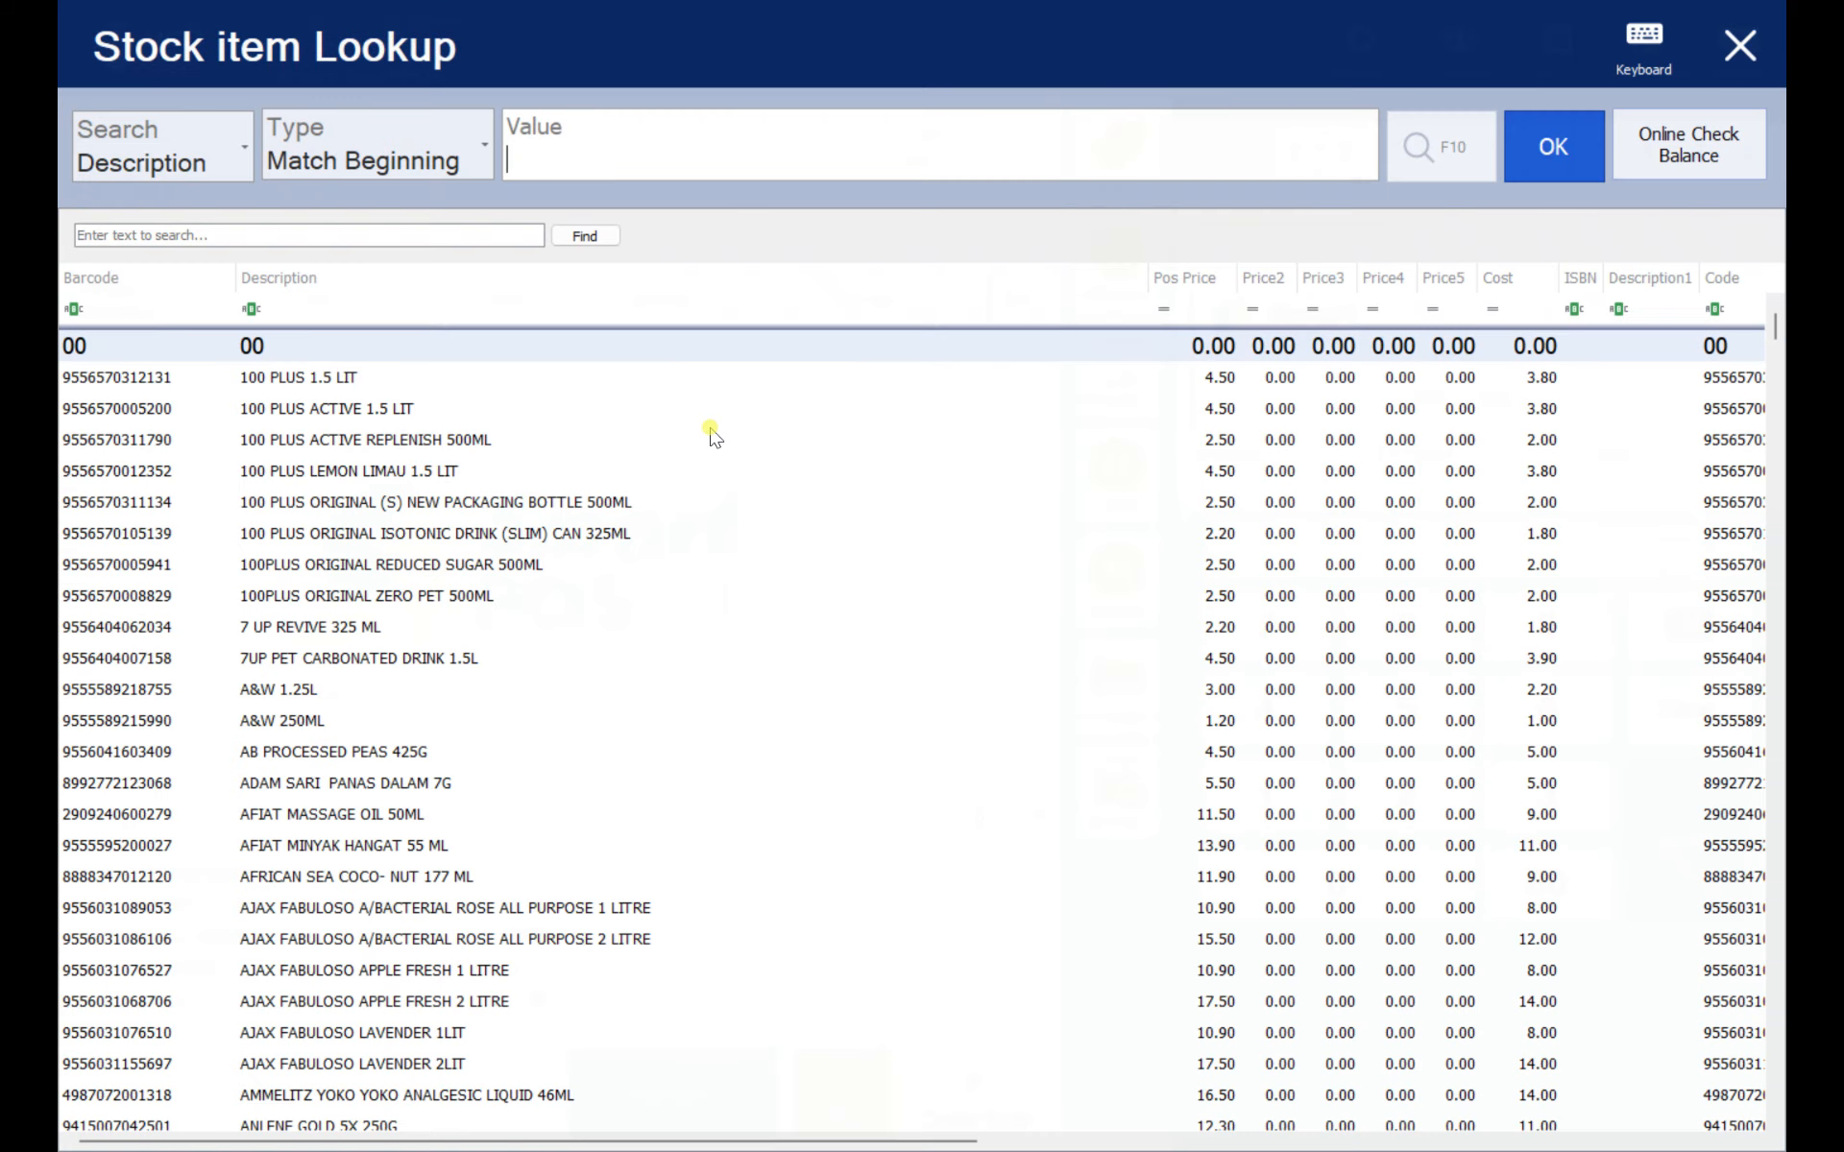
double_click(557, 412)
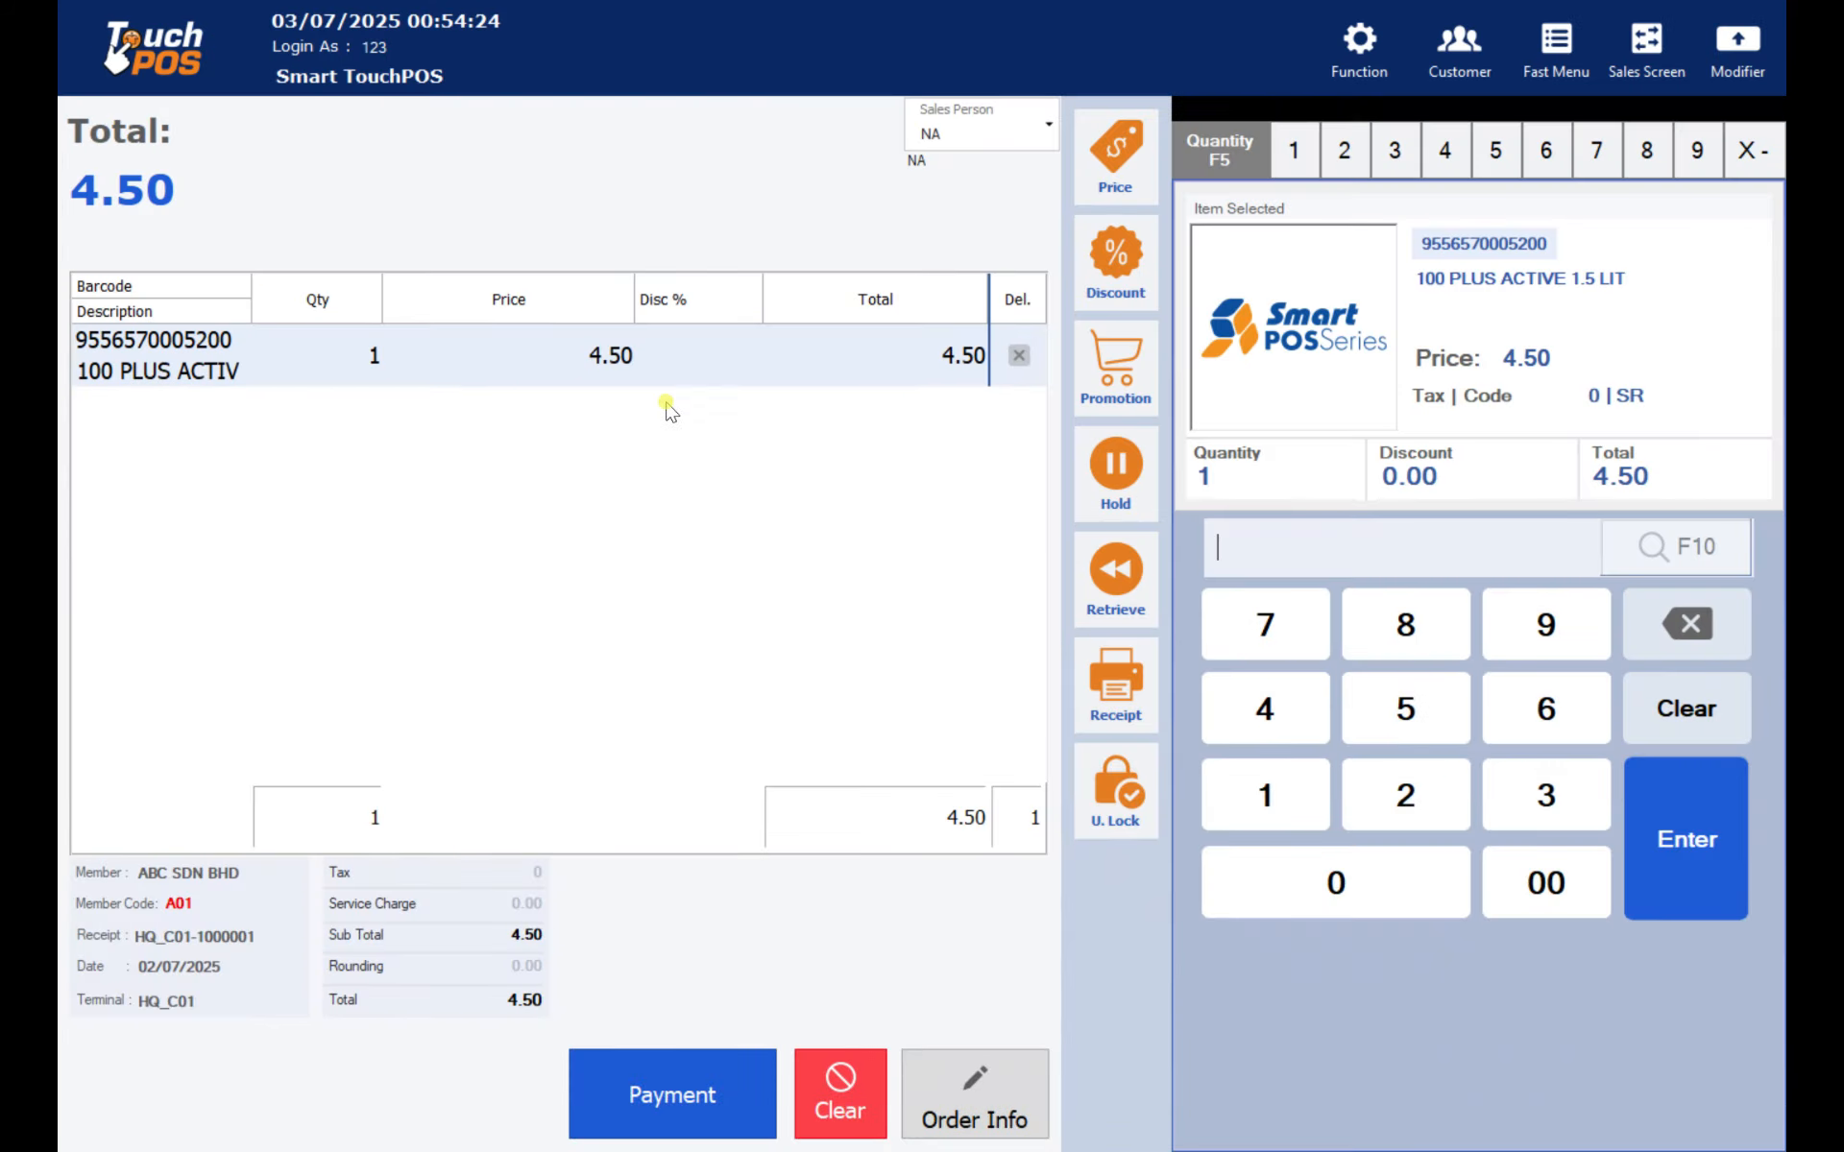
left_click(1609, 557)
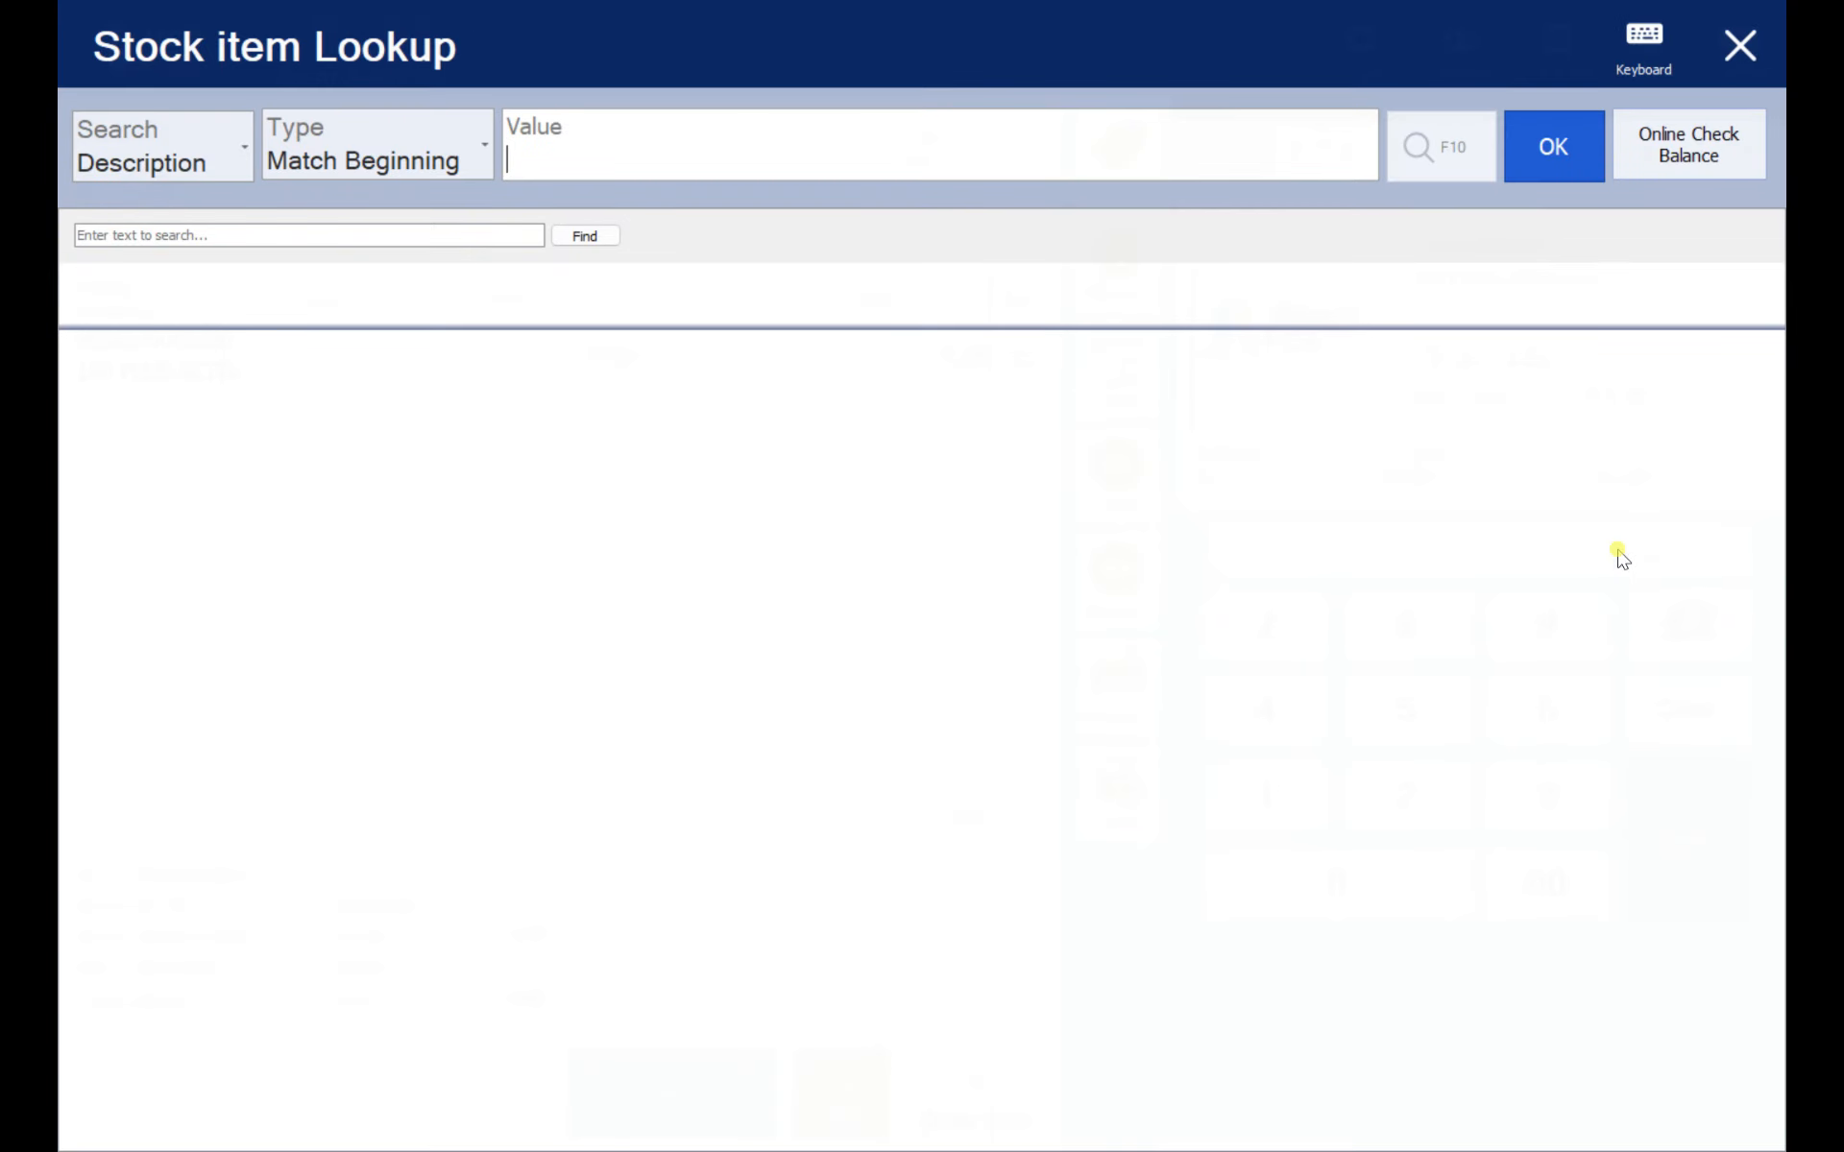
left_click(639, 639)
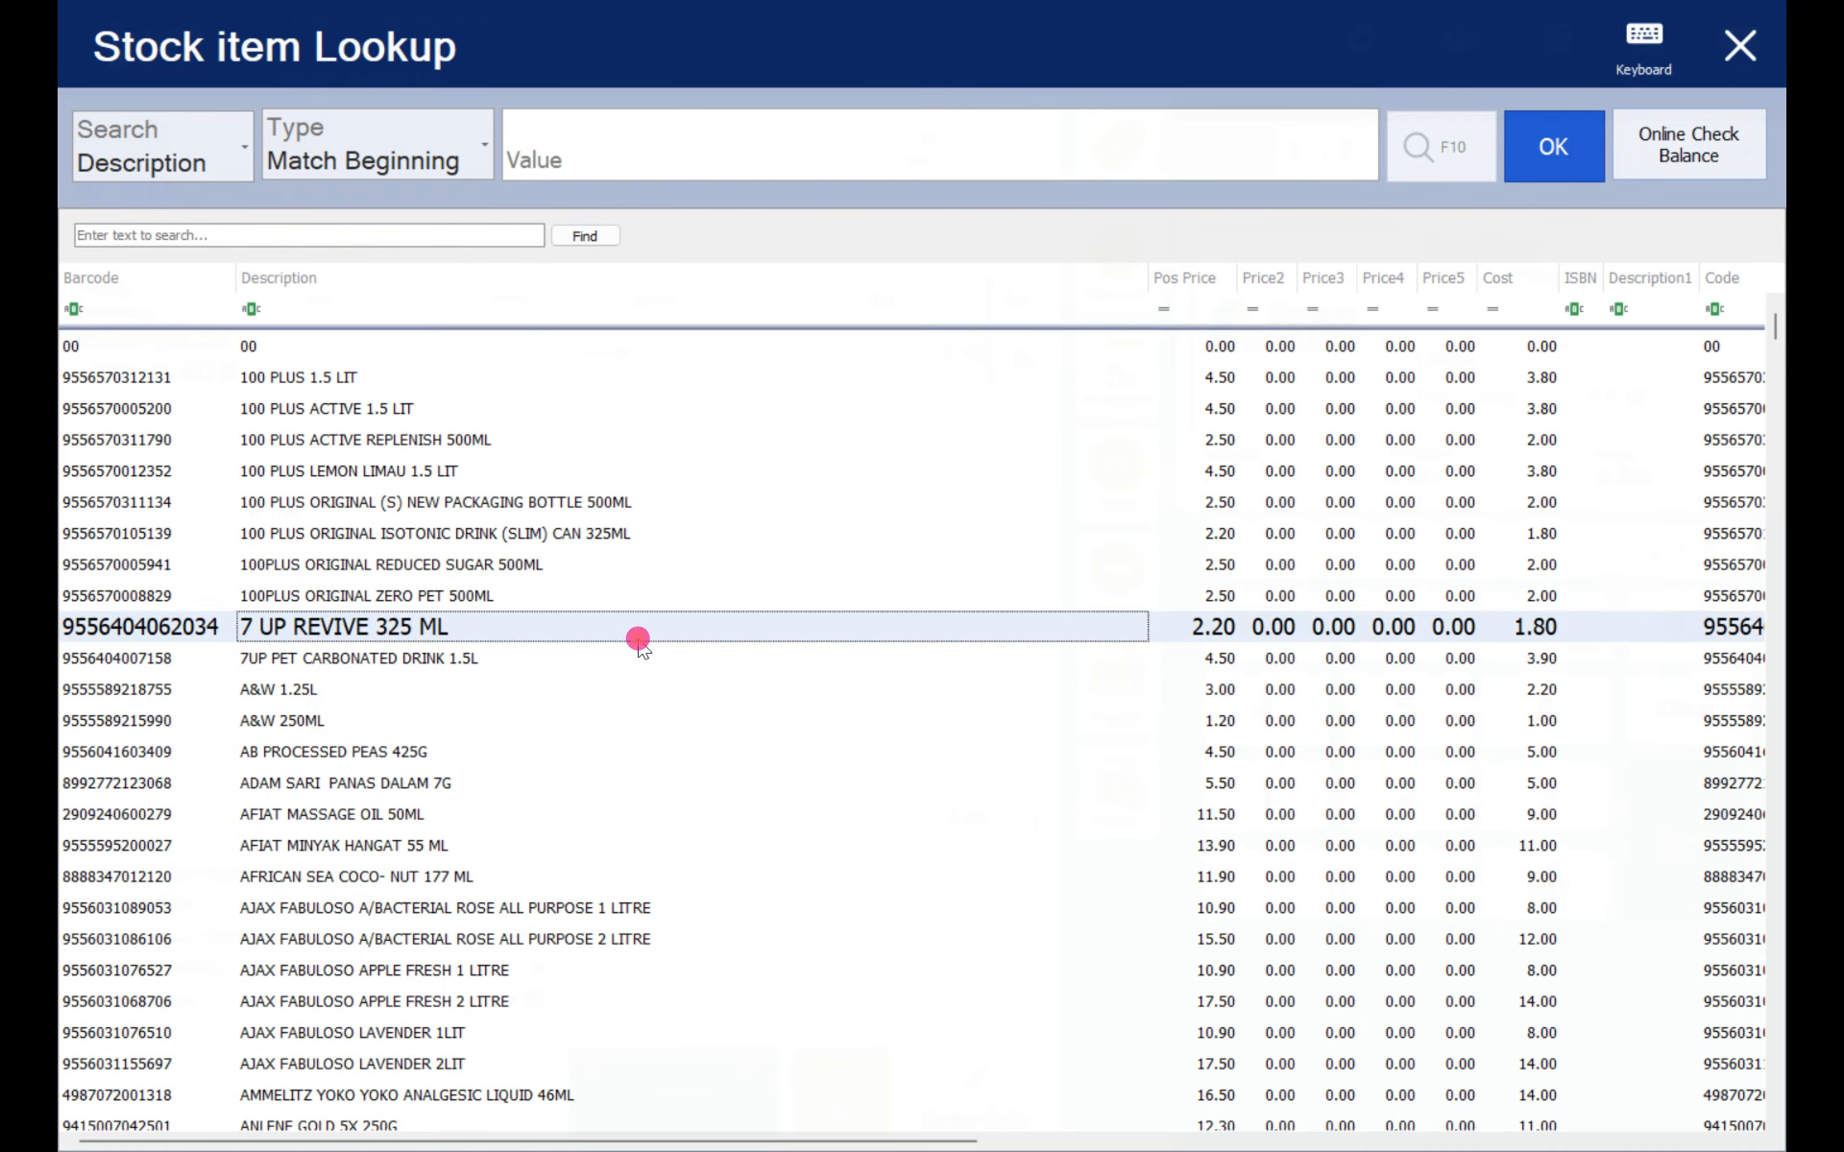
double_click(672, 638)
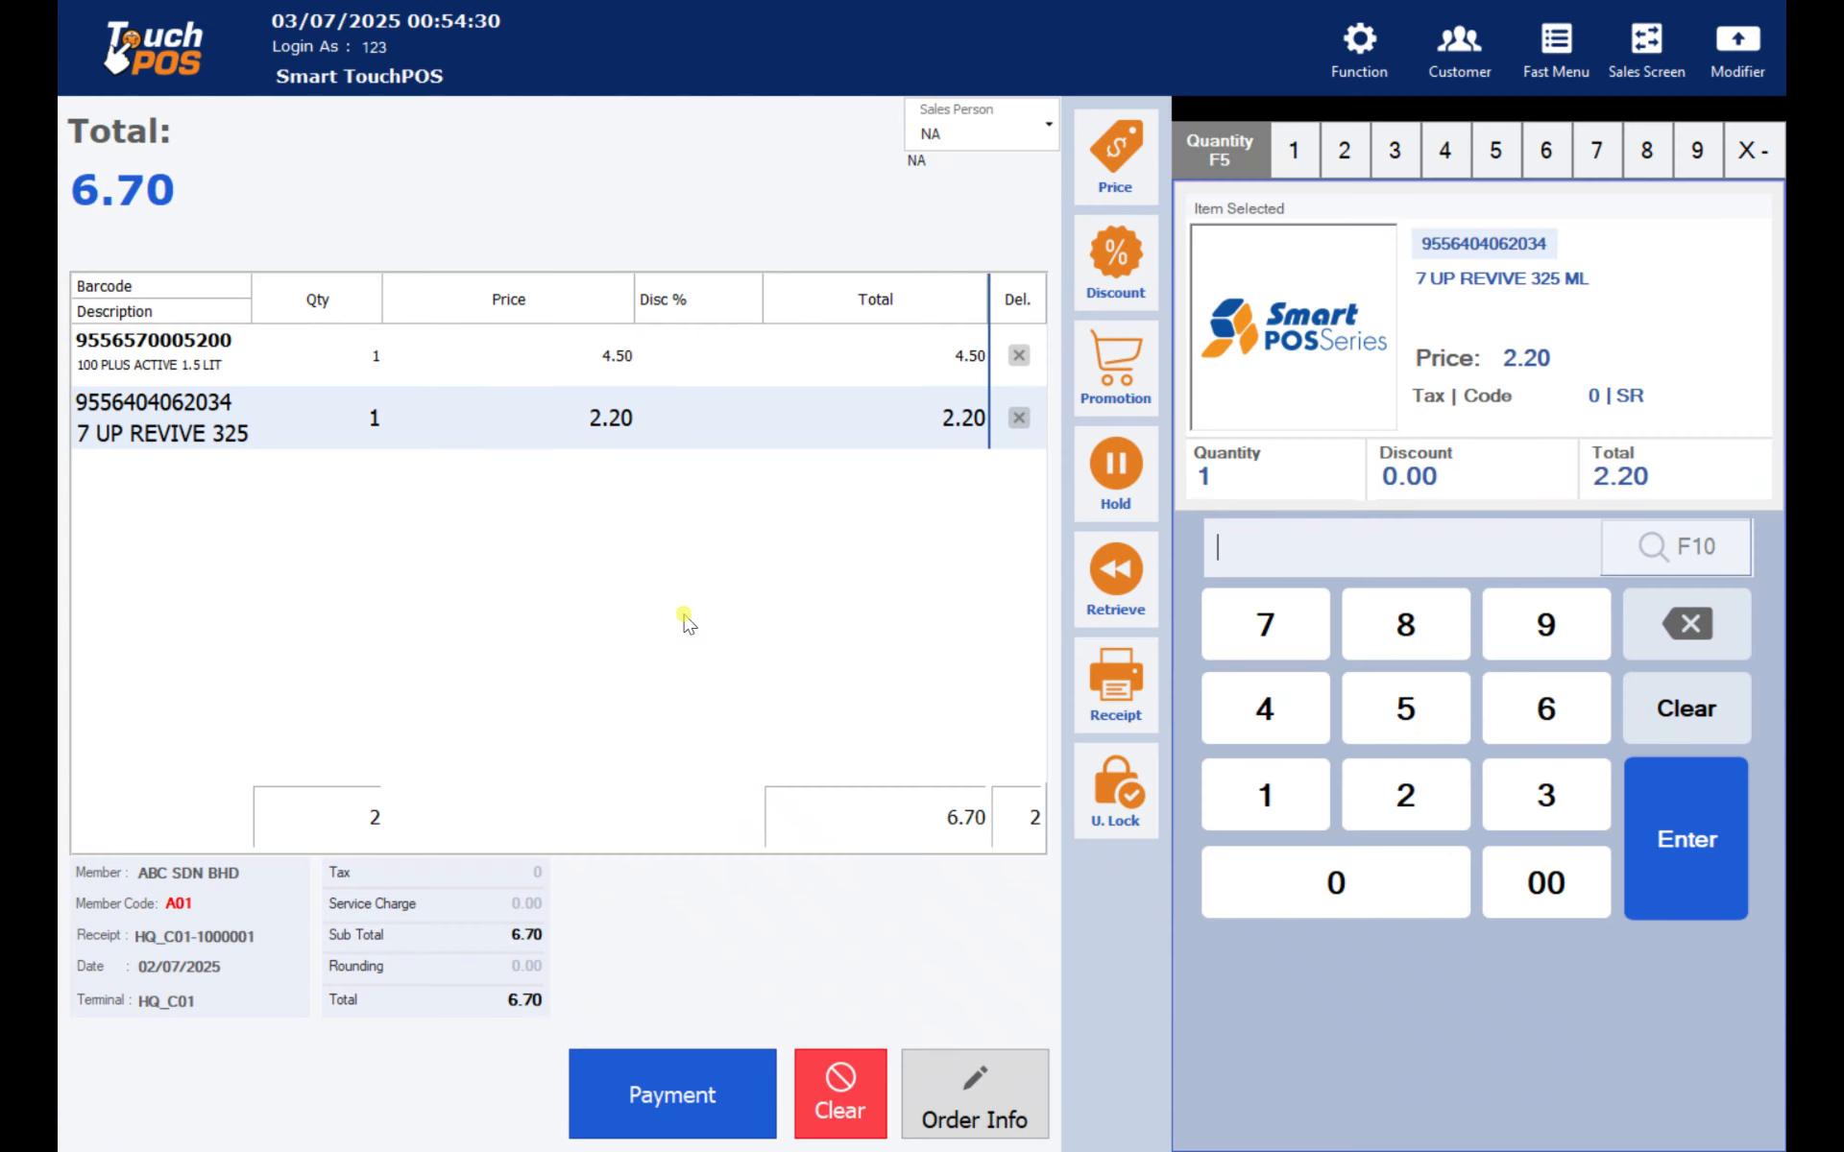
- Set the quantity of 7 UP REVIVE 325 ML to 9 and of 100 PLUS ACTIVE 1.5 LIT to 100
left_click(766, 420)
left_click(1696, 151)
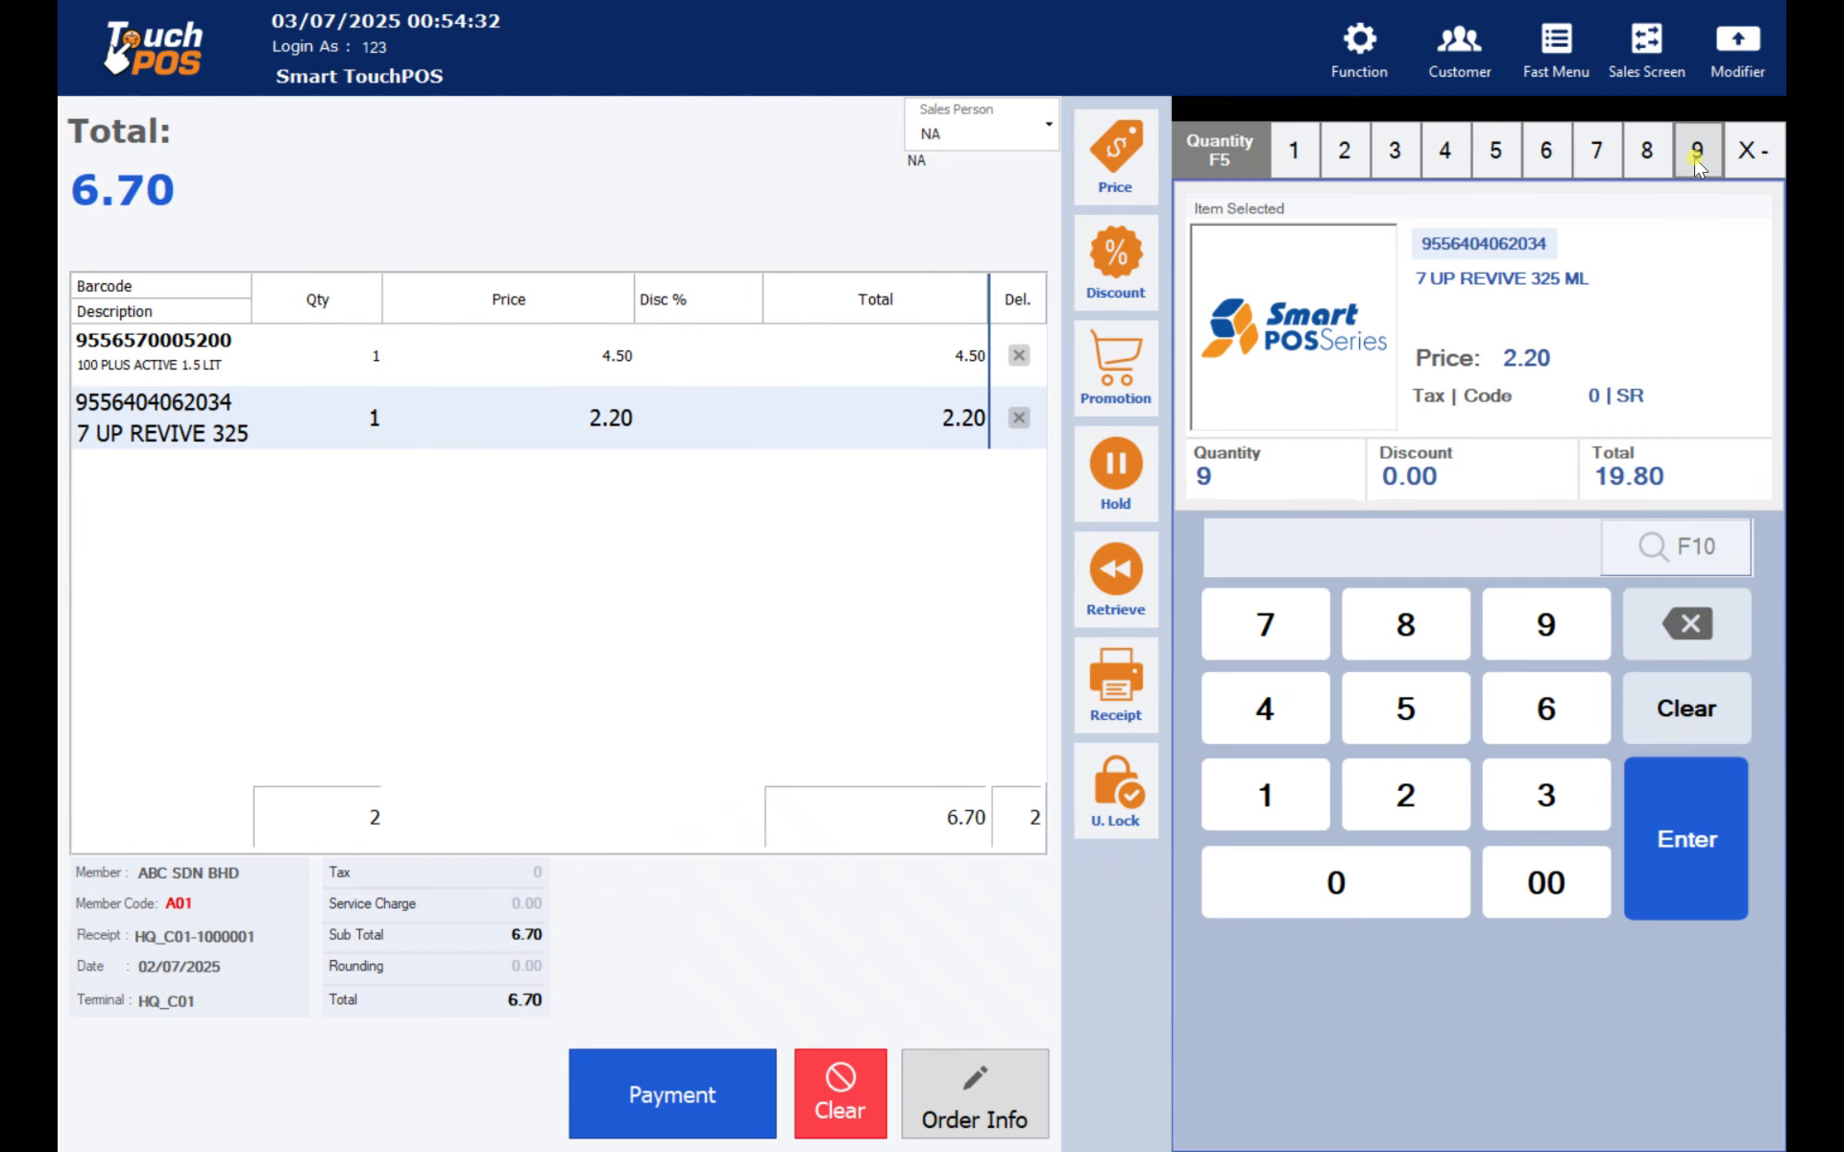
left_click(503, 367)
key("F5")
type("100")
key("Return")
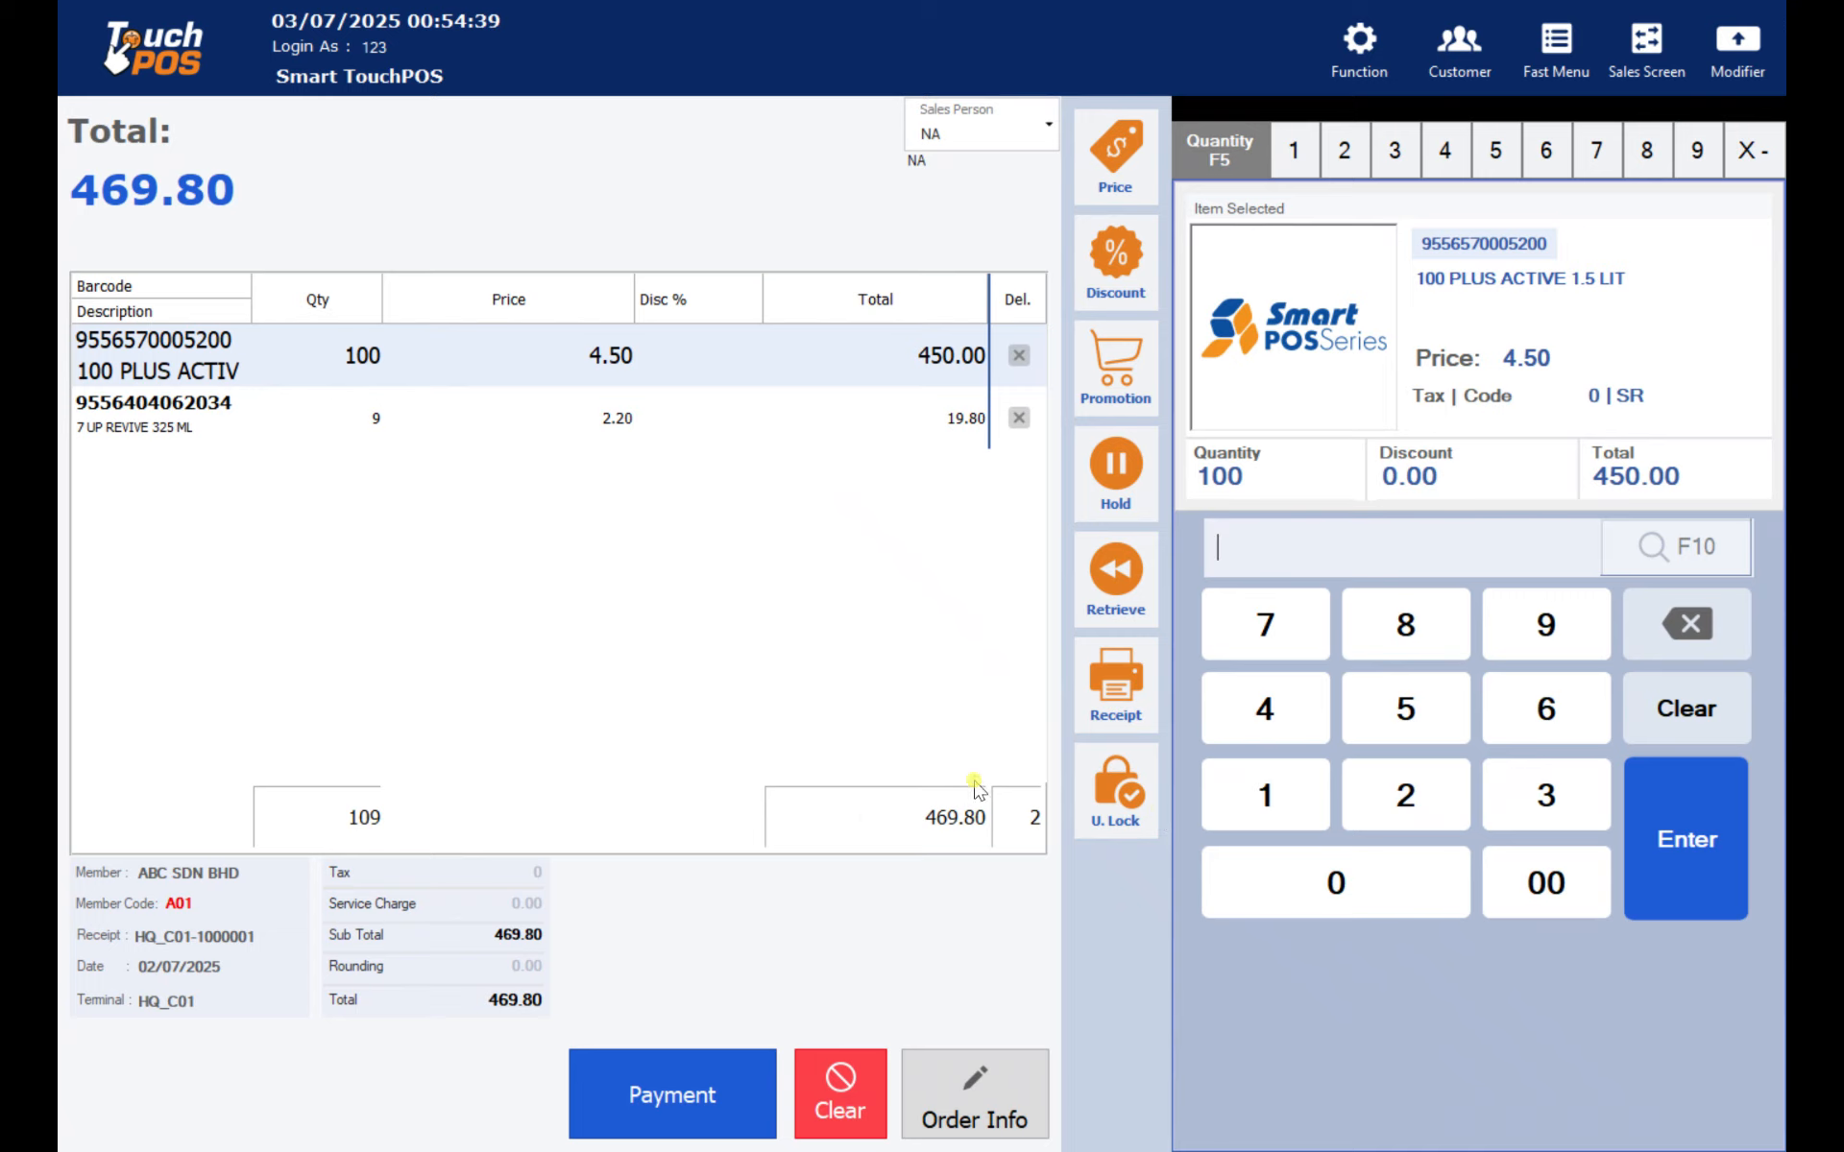
- Settle the sale as Credit Sales and exit TouchPOS
left_click(711, 1073)
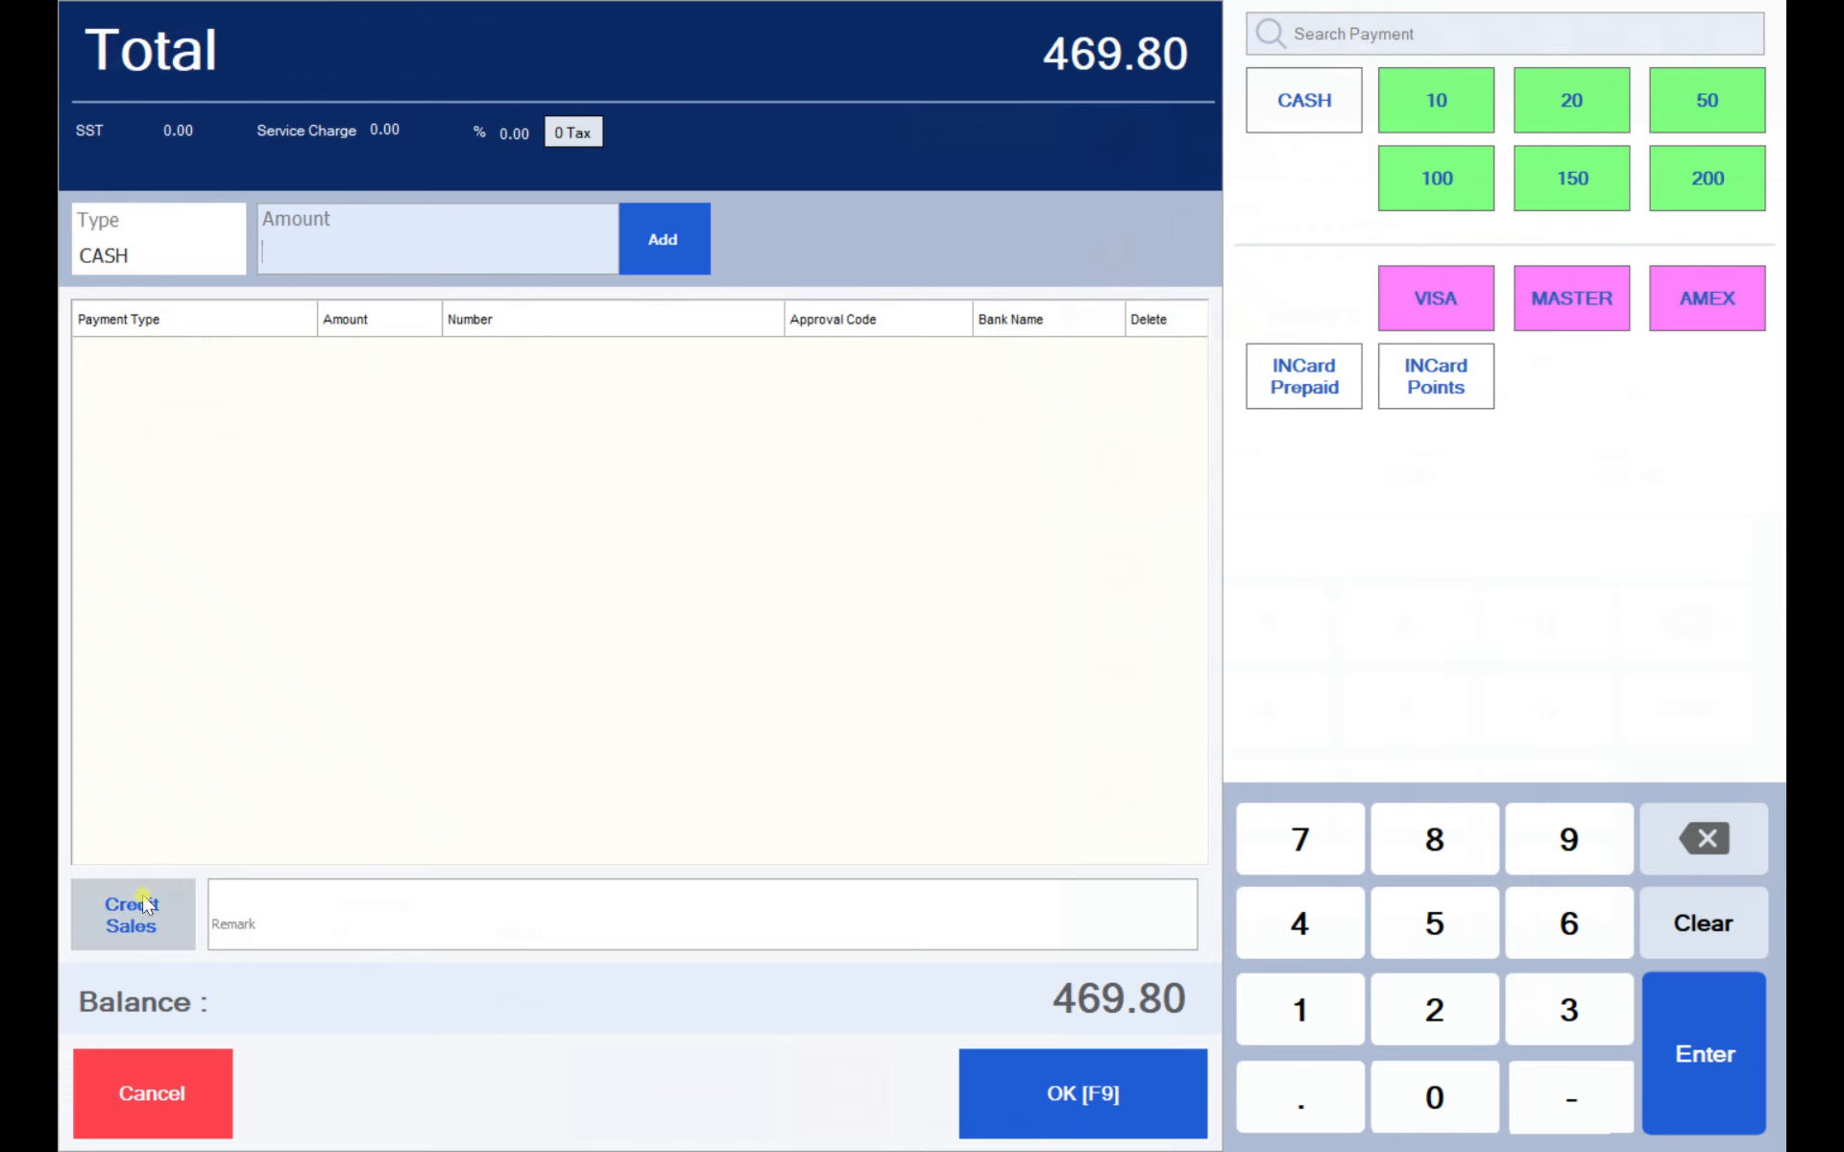
left_click(144, 924)
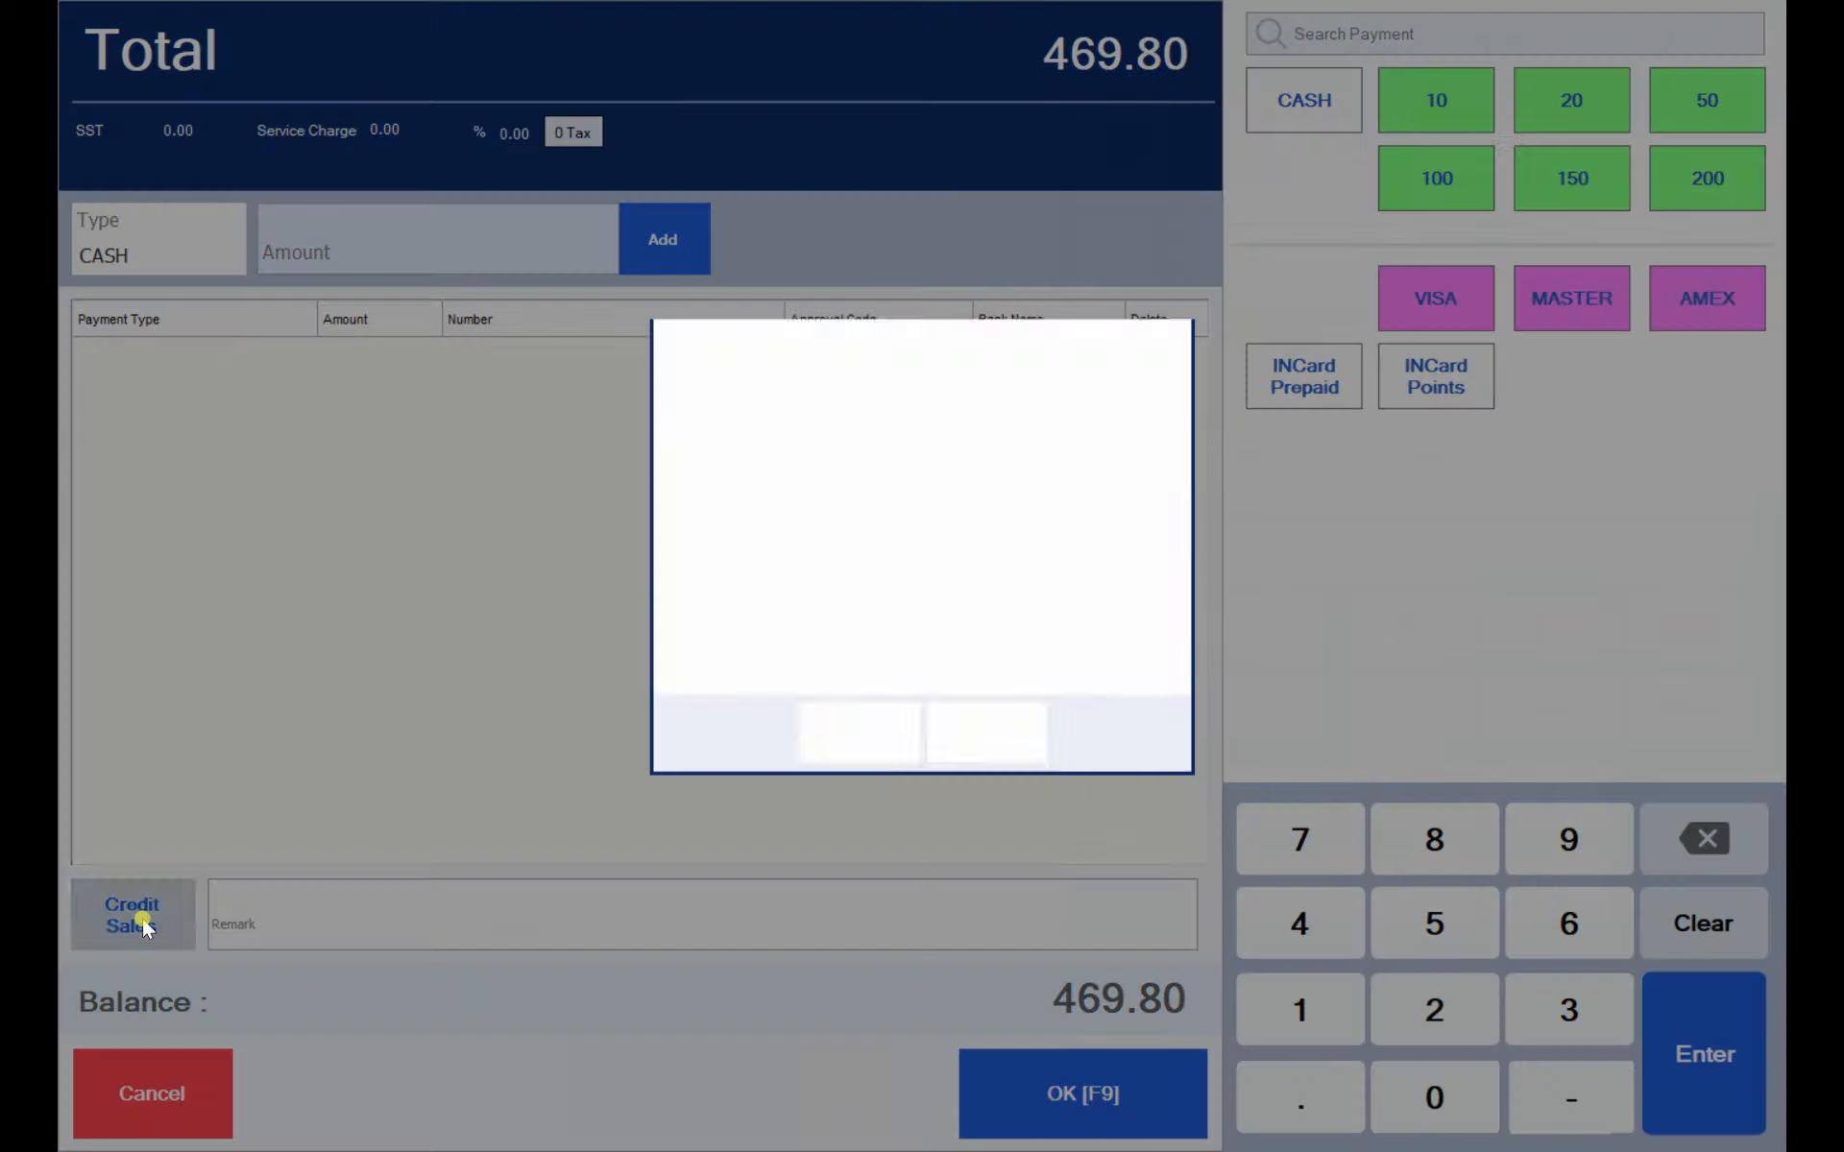
left_click(832, 733)
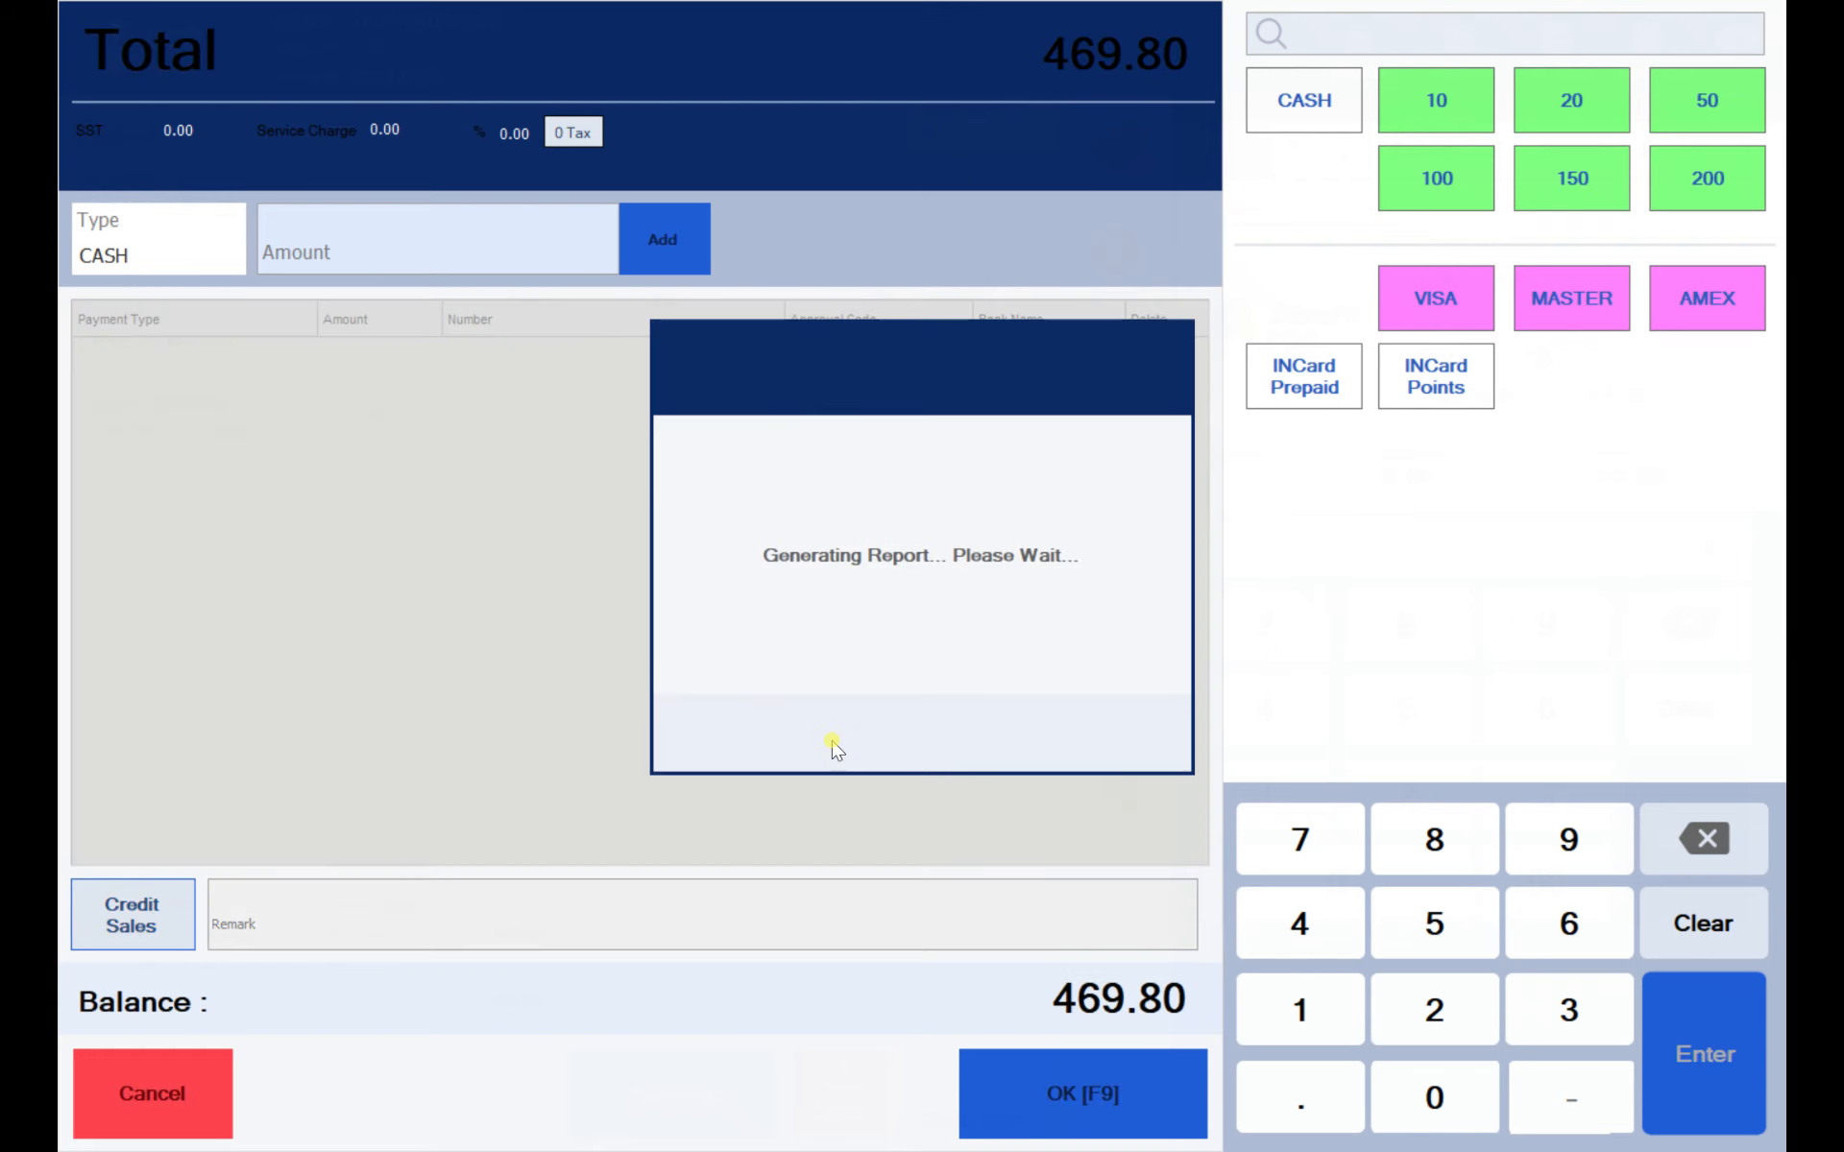
left_click(1406, 850)
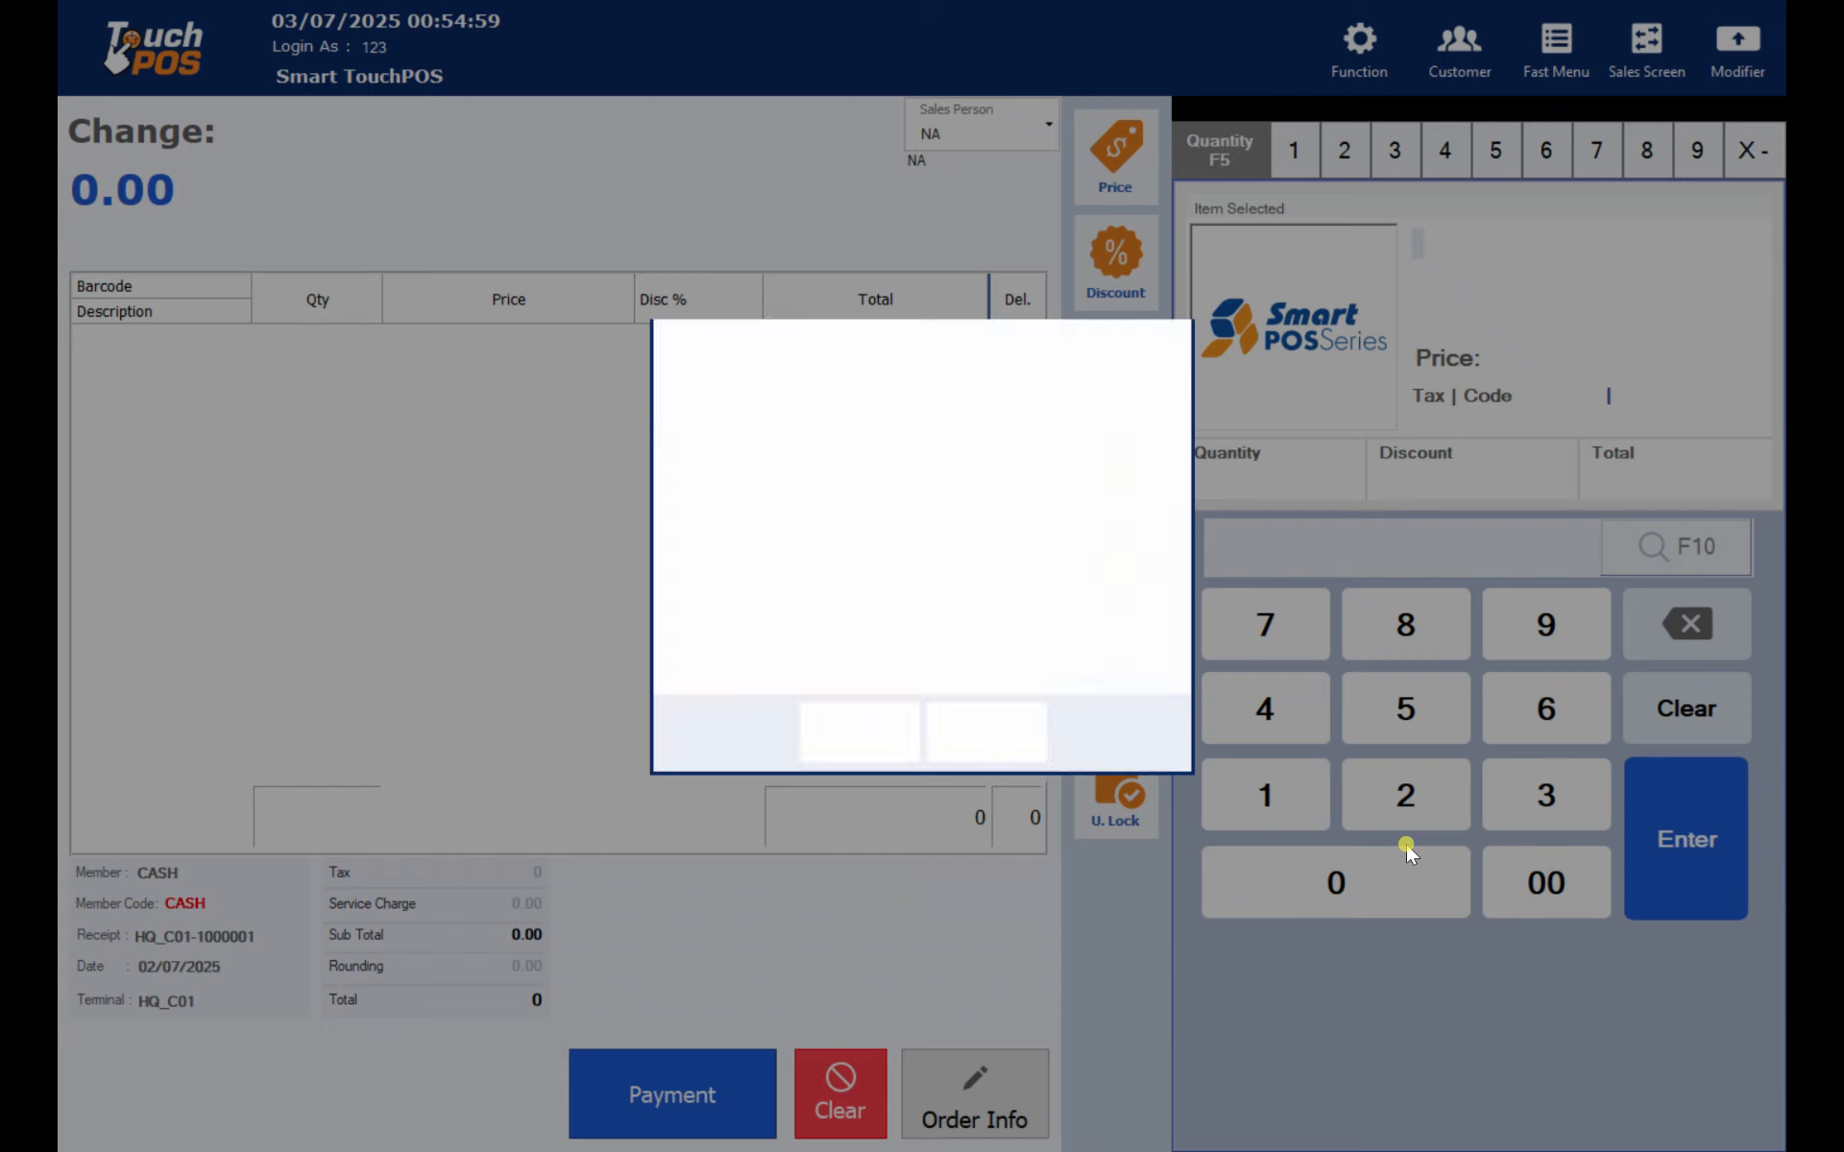
left_click(846, 730)
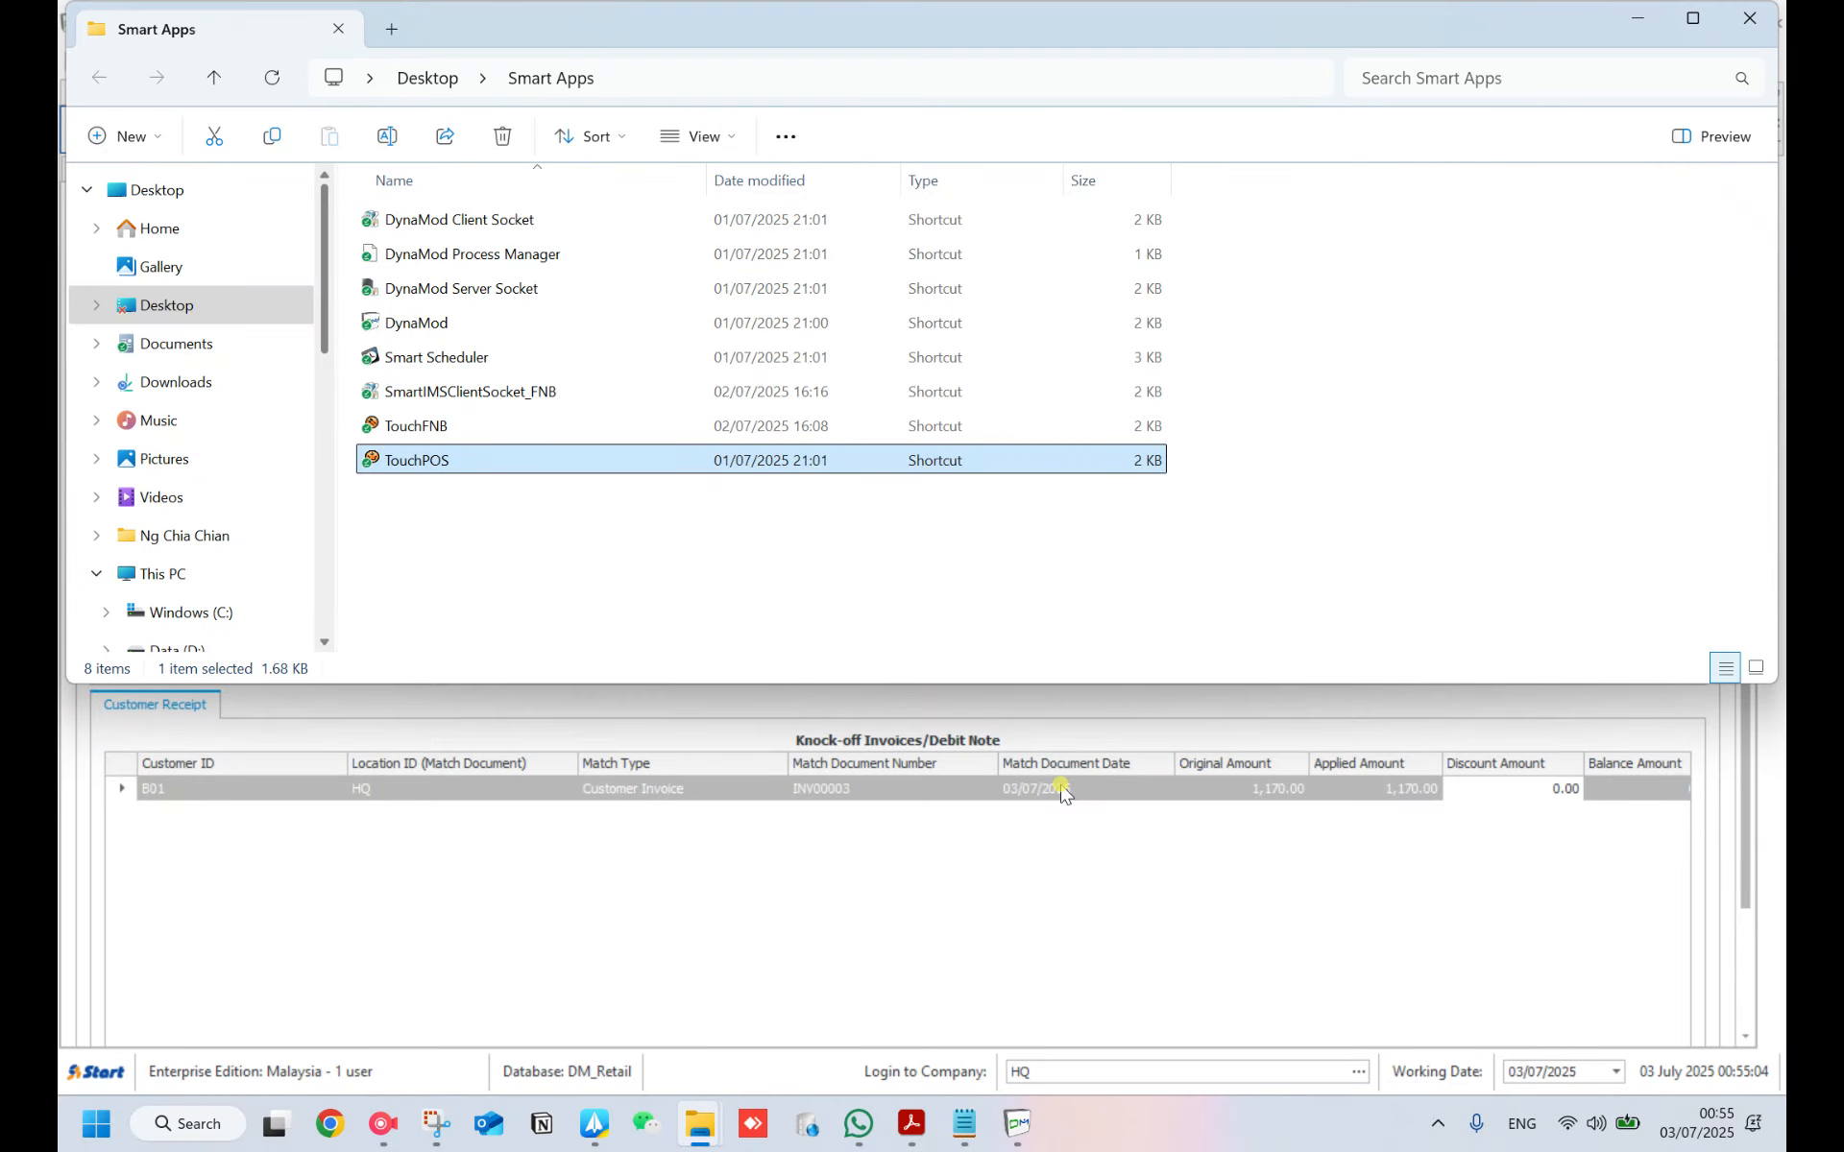
- Open the DynaMod Client Socket for HQ_C01 and process all POS uploads from its Command Center
left_click(1020, 1125)
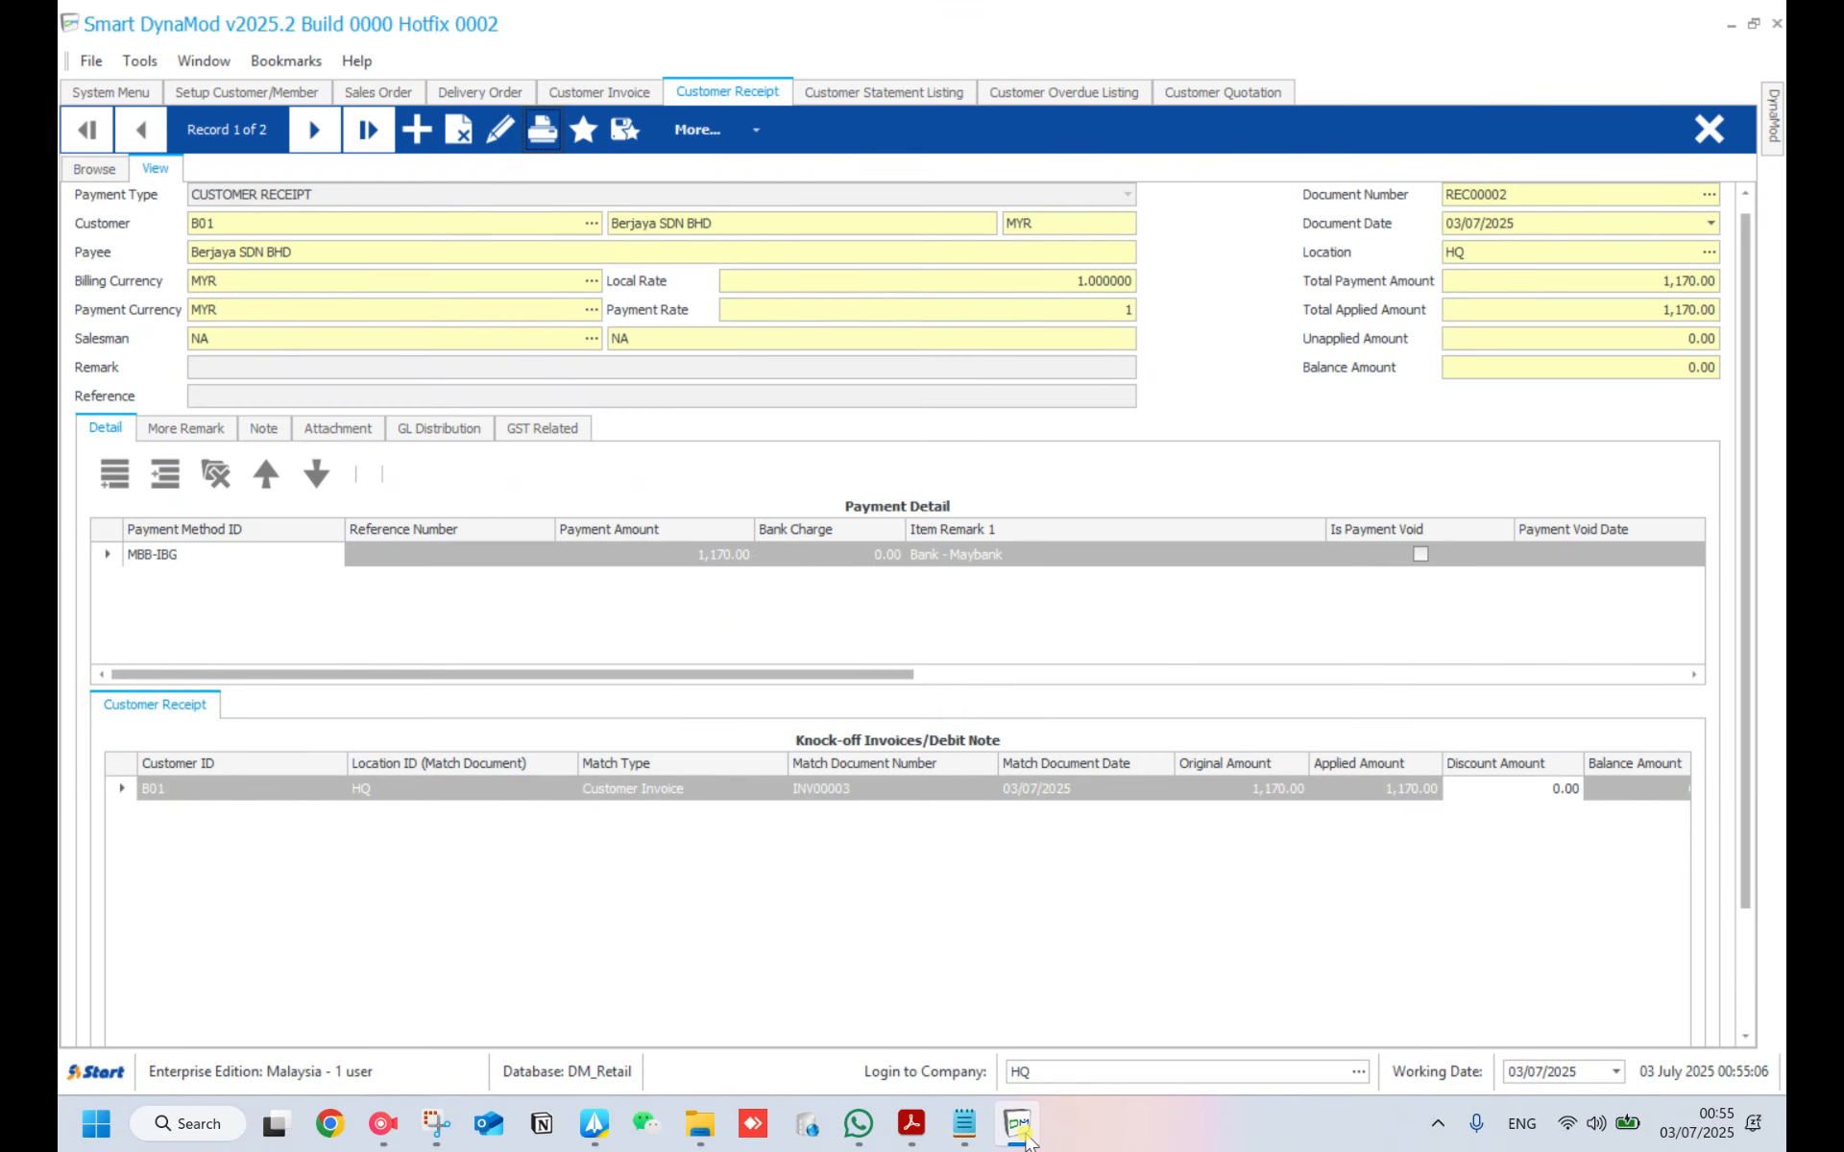
left_click(1438, 1124)
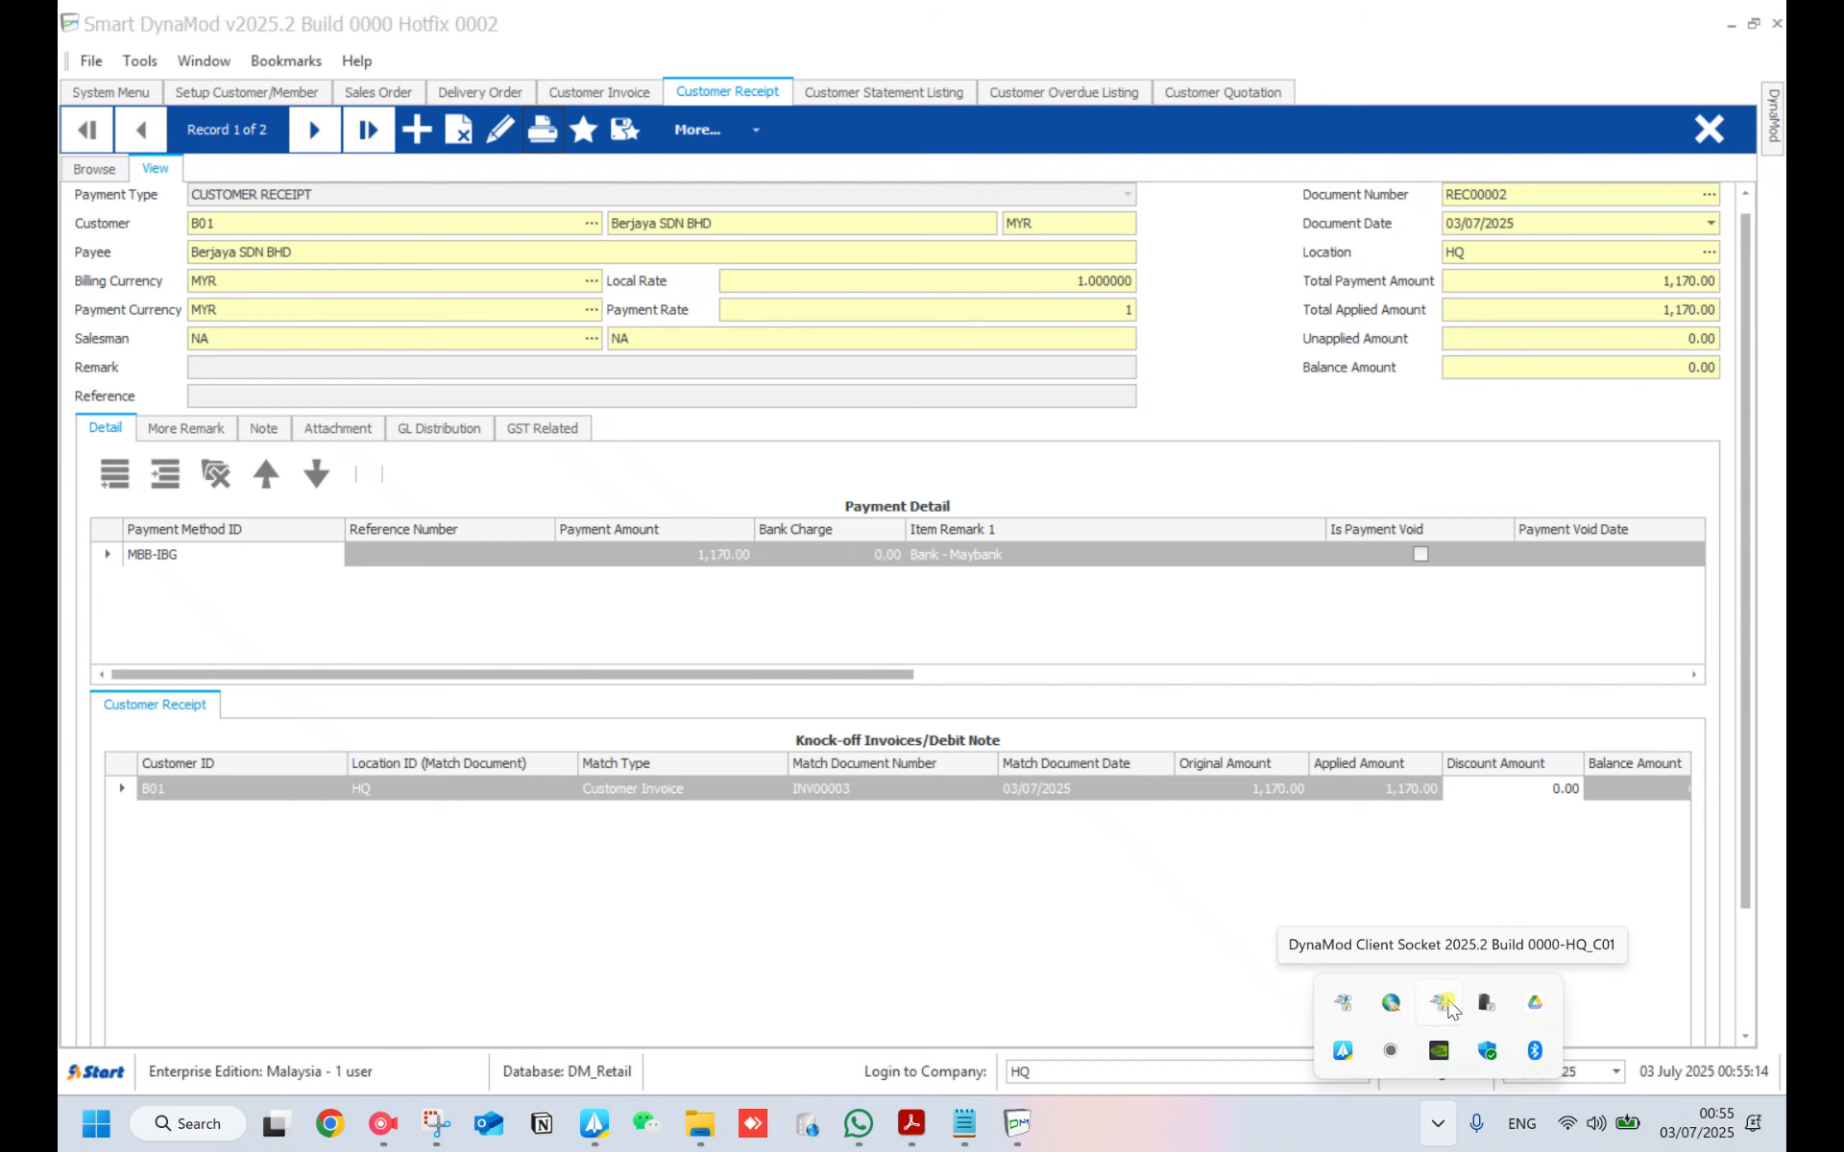
right_click(1443, 1003)
left_click(1412, 956)
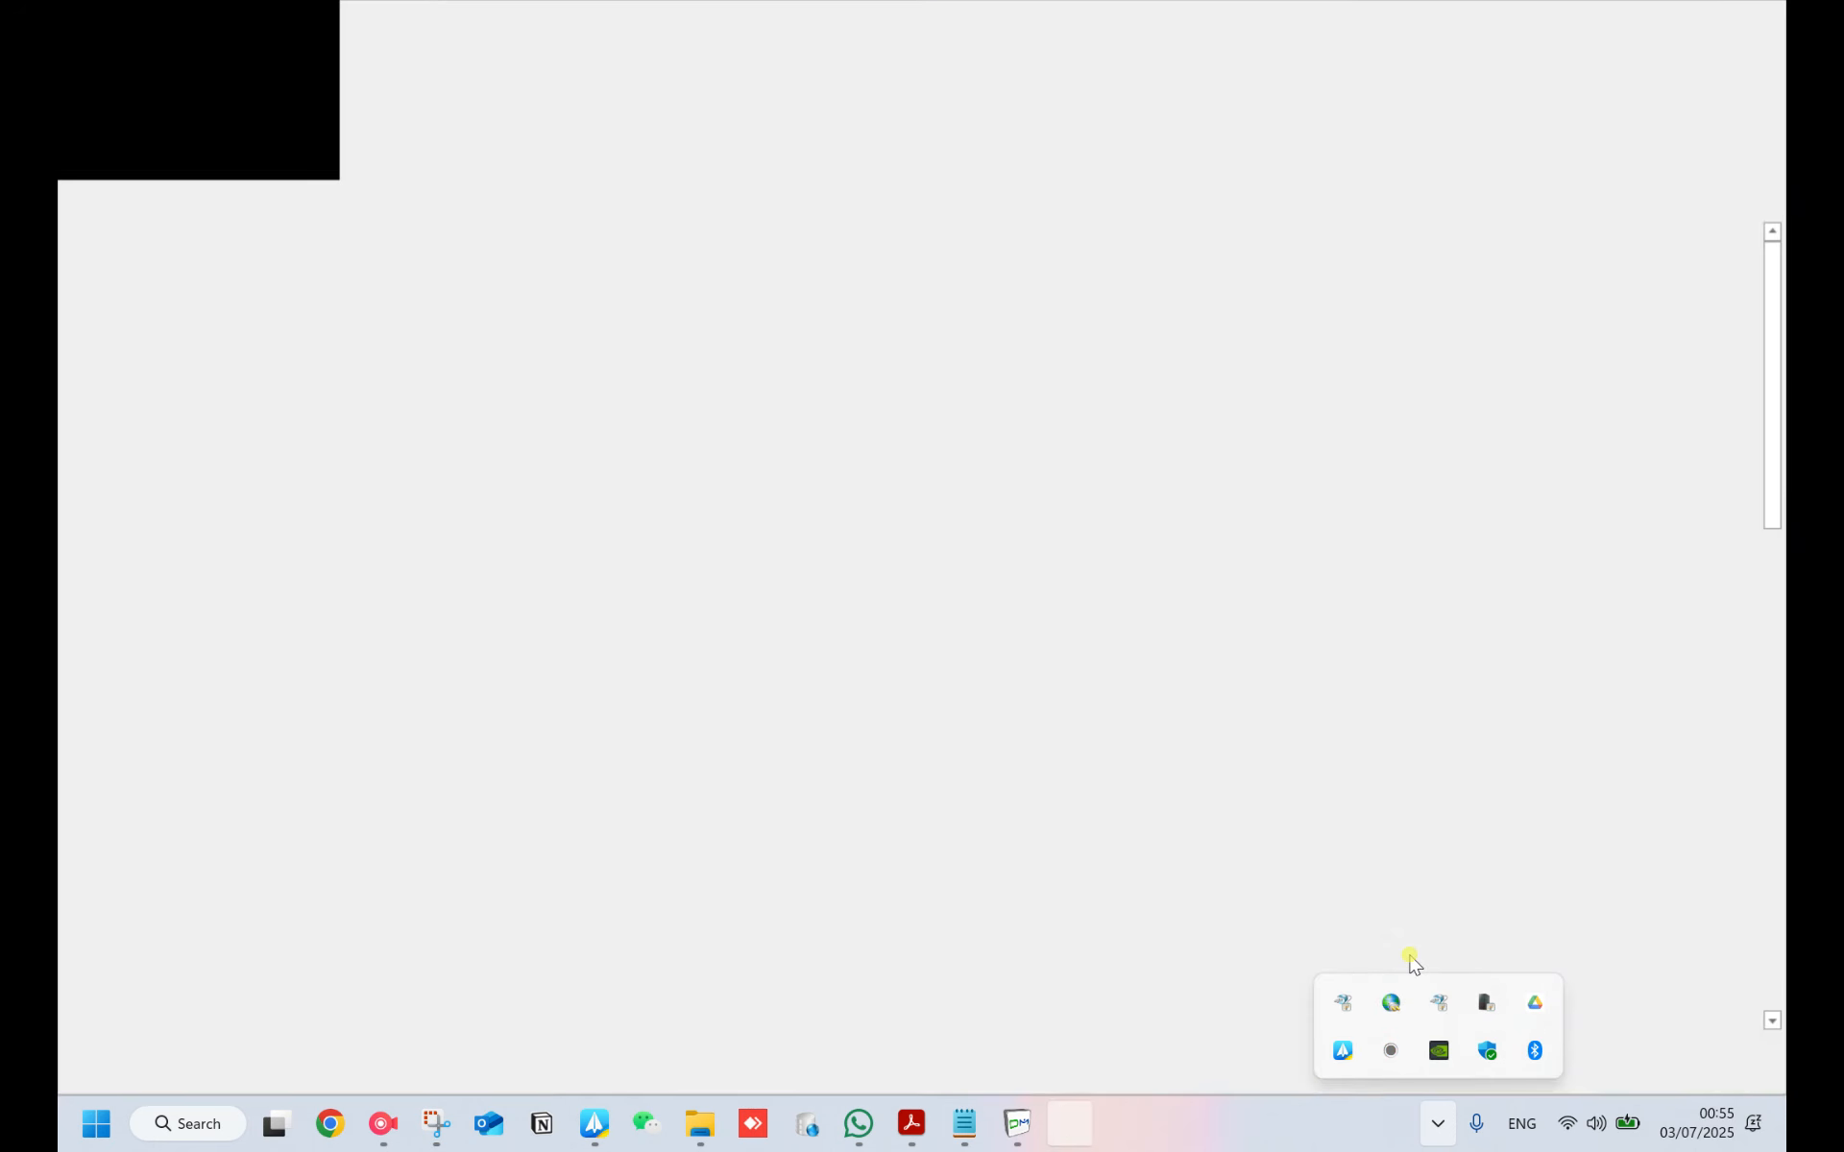
left_click(642, 1045)
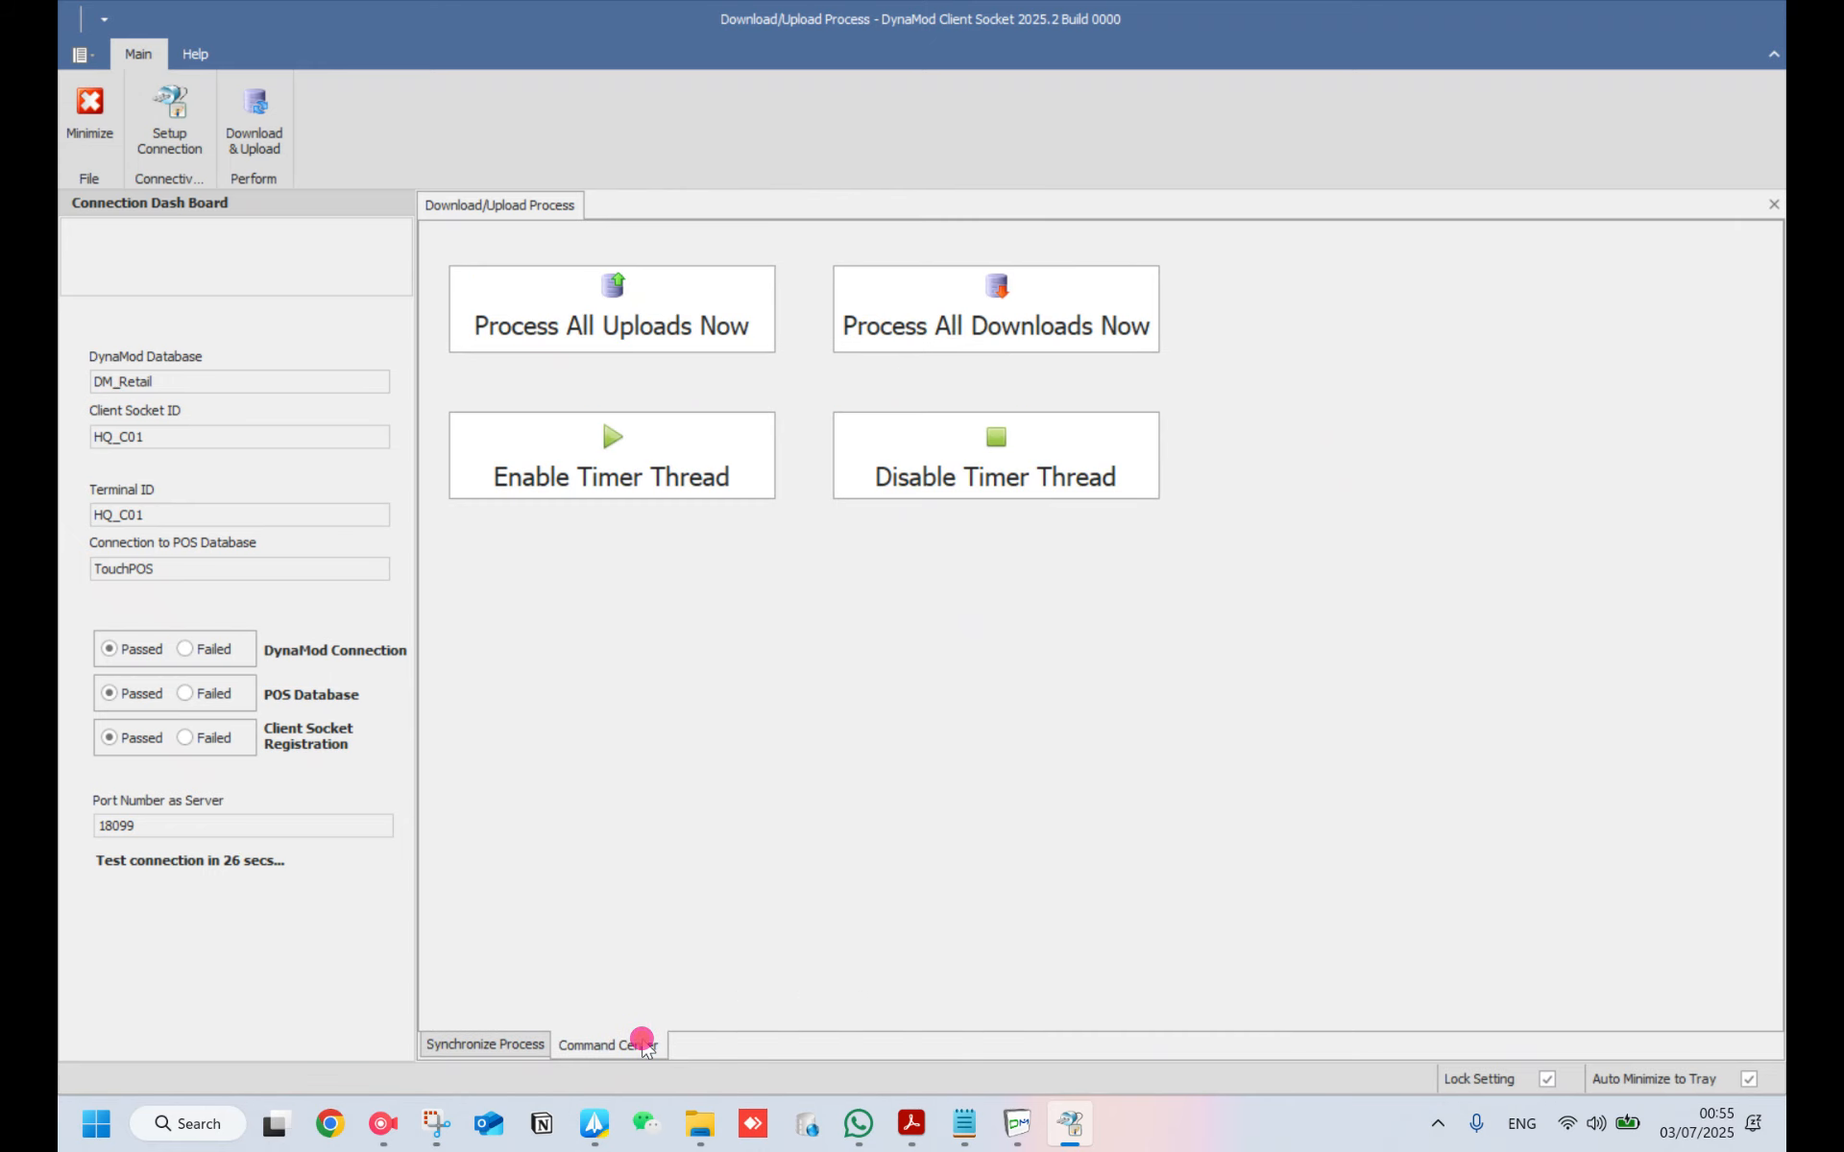
left_click(638, 307)
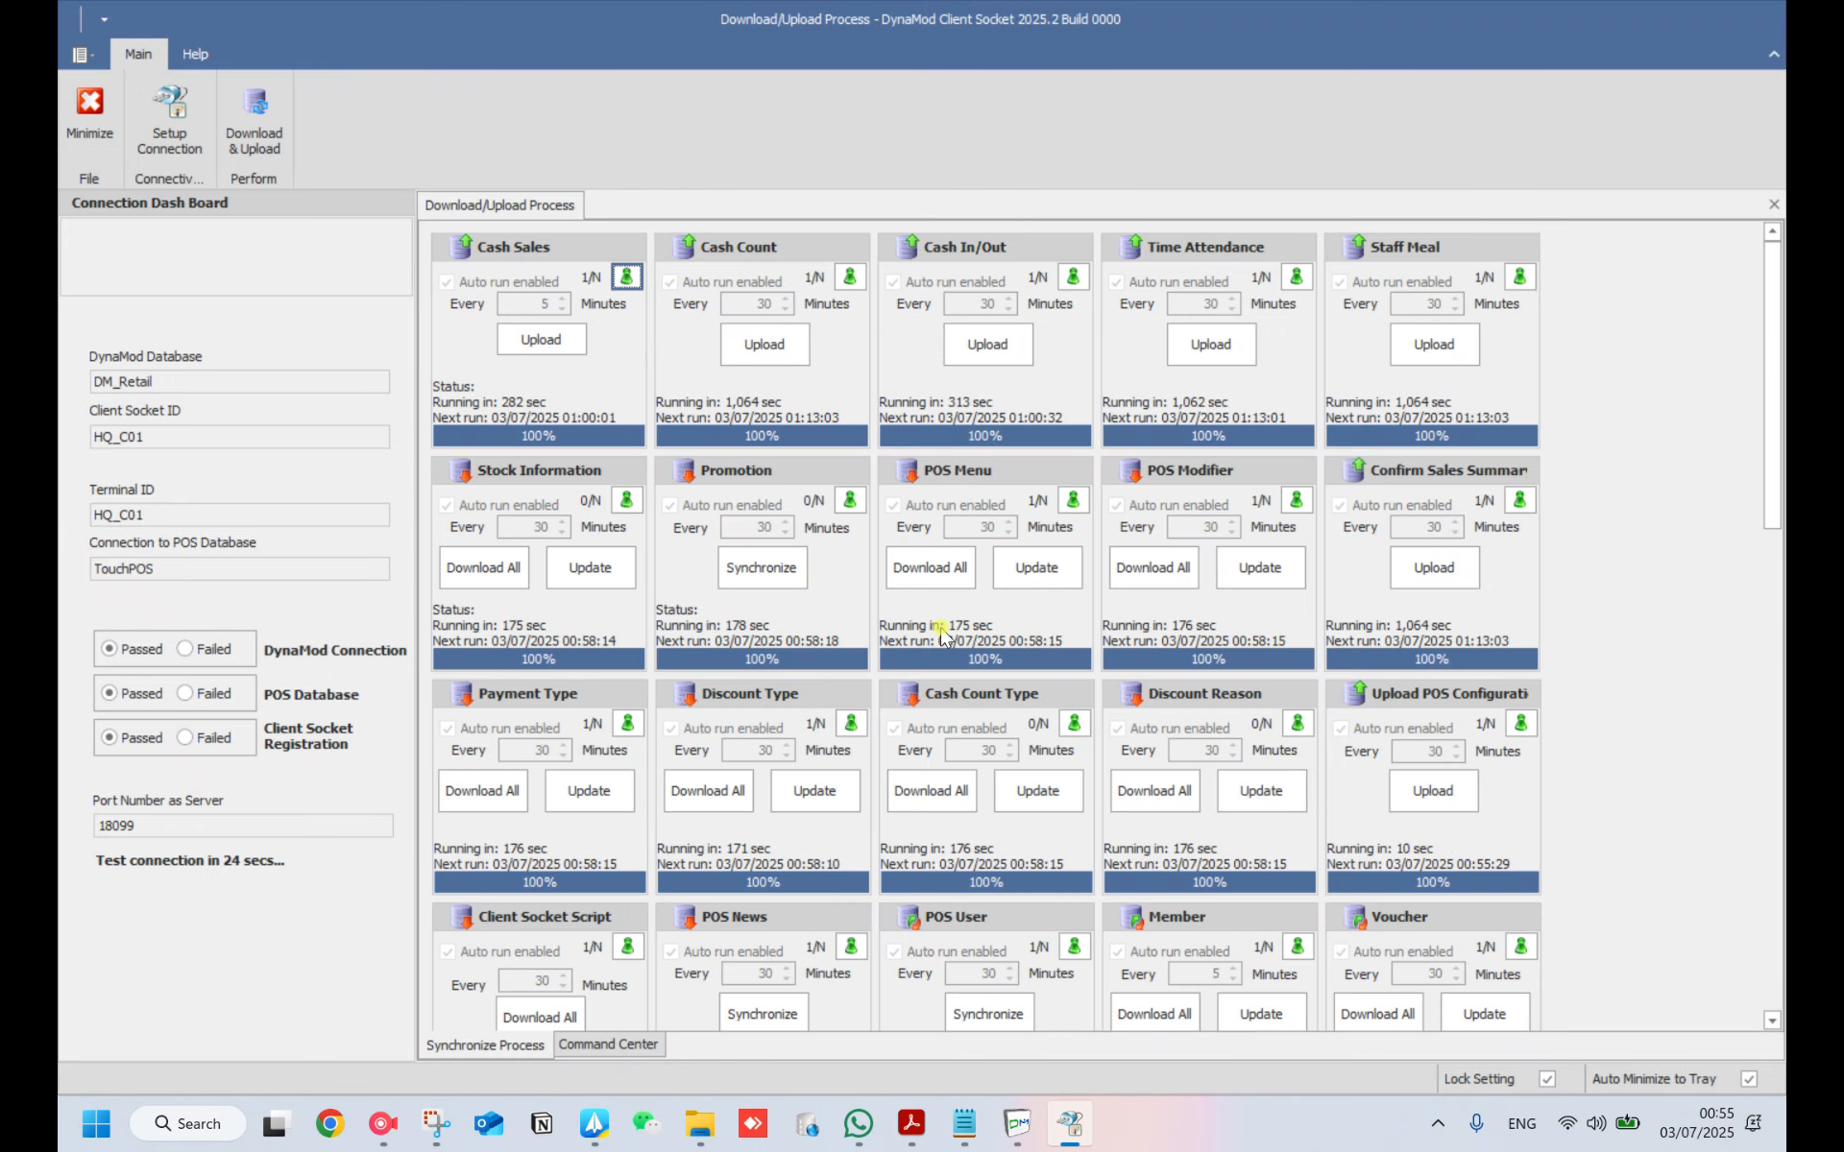
- Switch back to Smart DynaMod and preview the Customer Statement Listing by customer
left_click(1030, 1134)
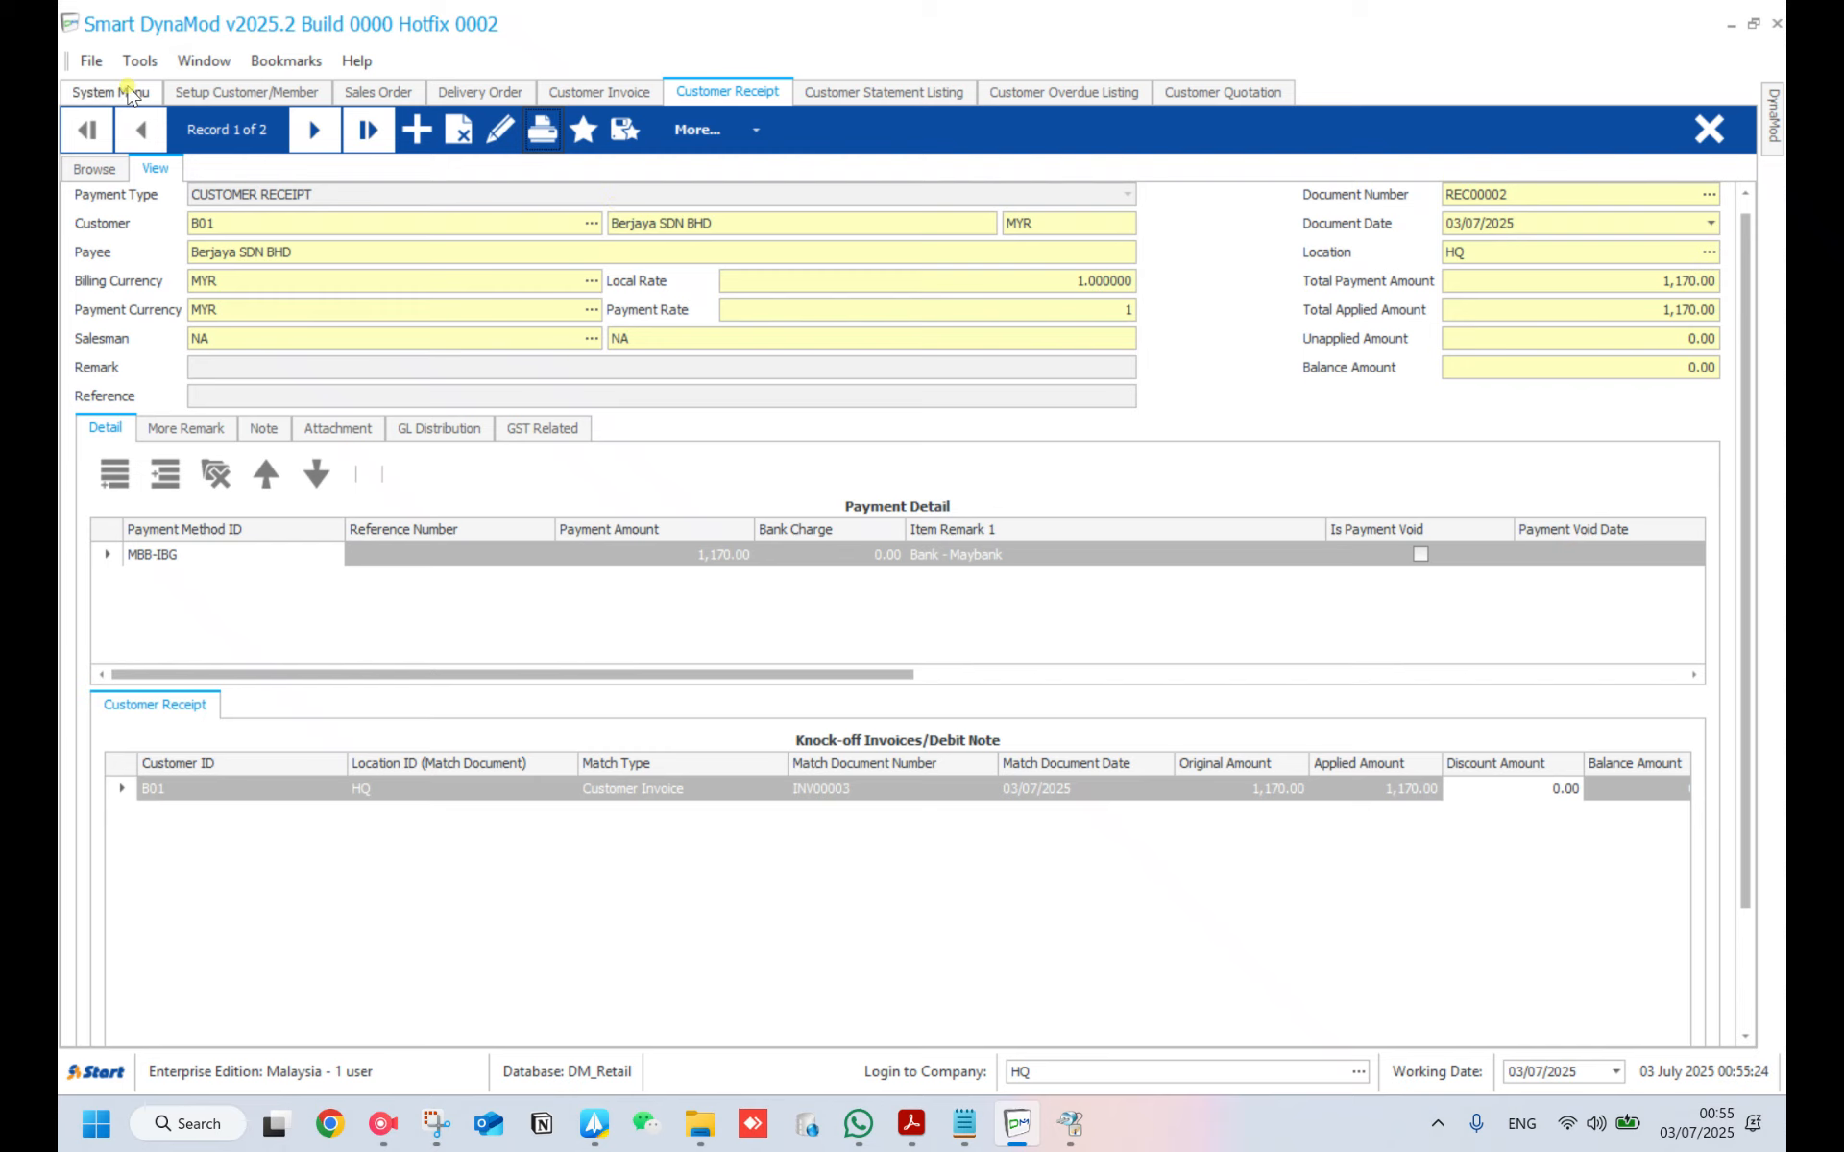
left_click(810, 96)
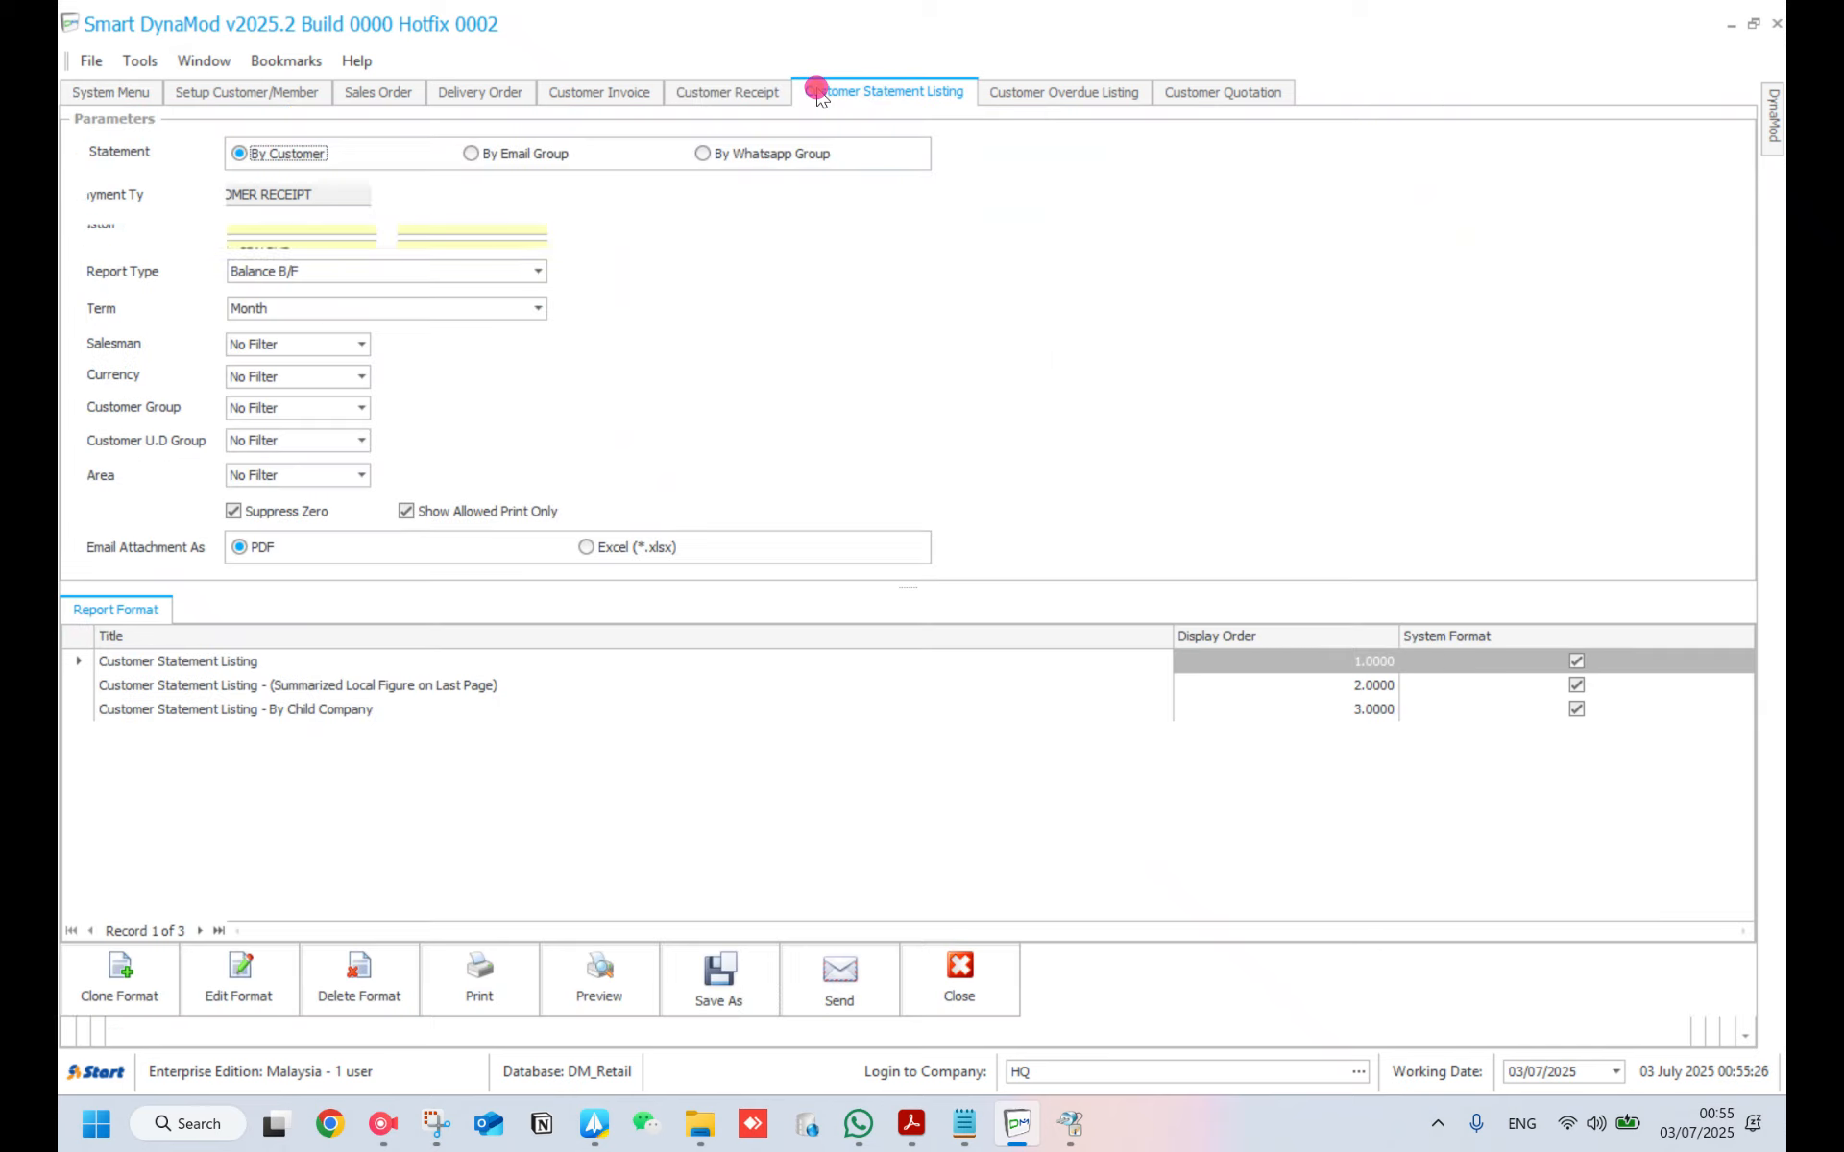
left_click(620, 985)
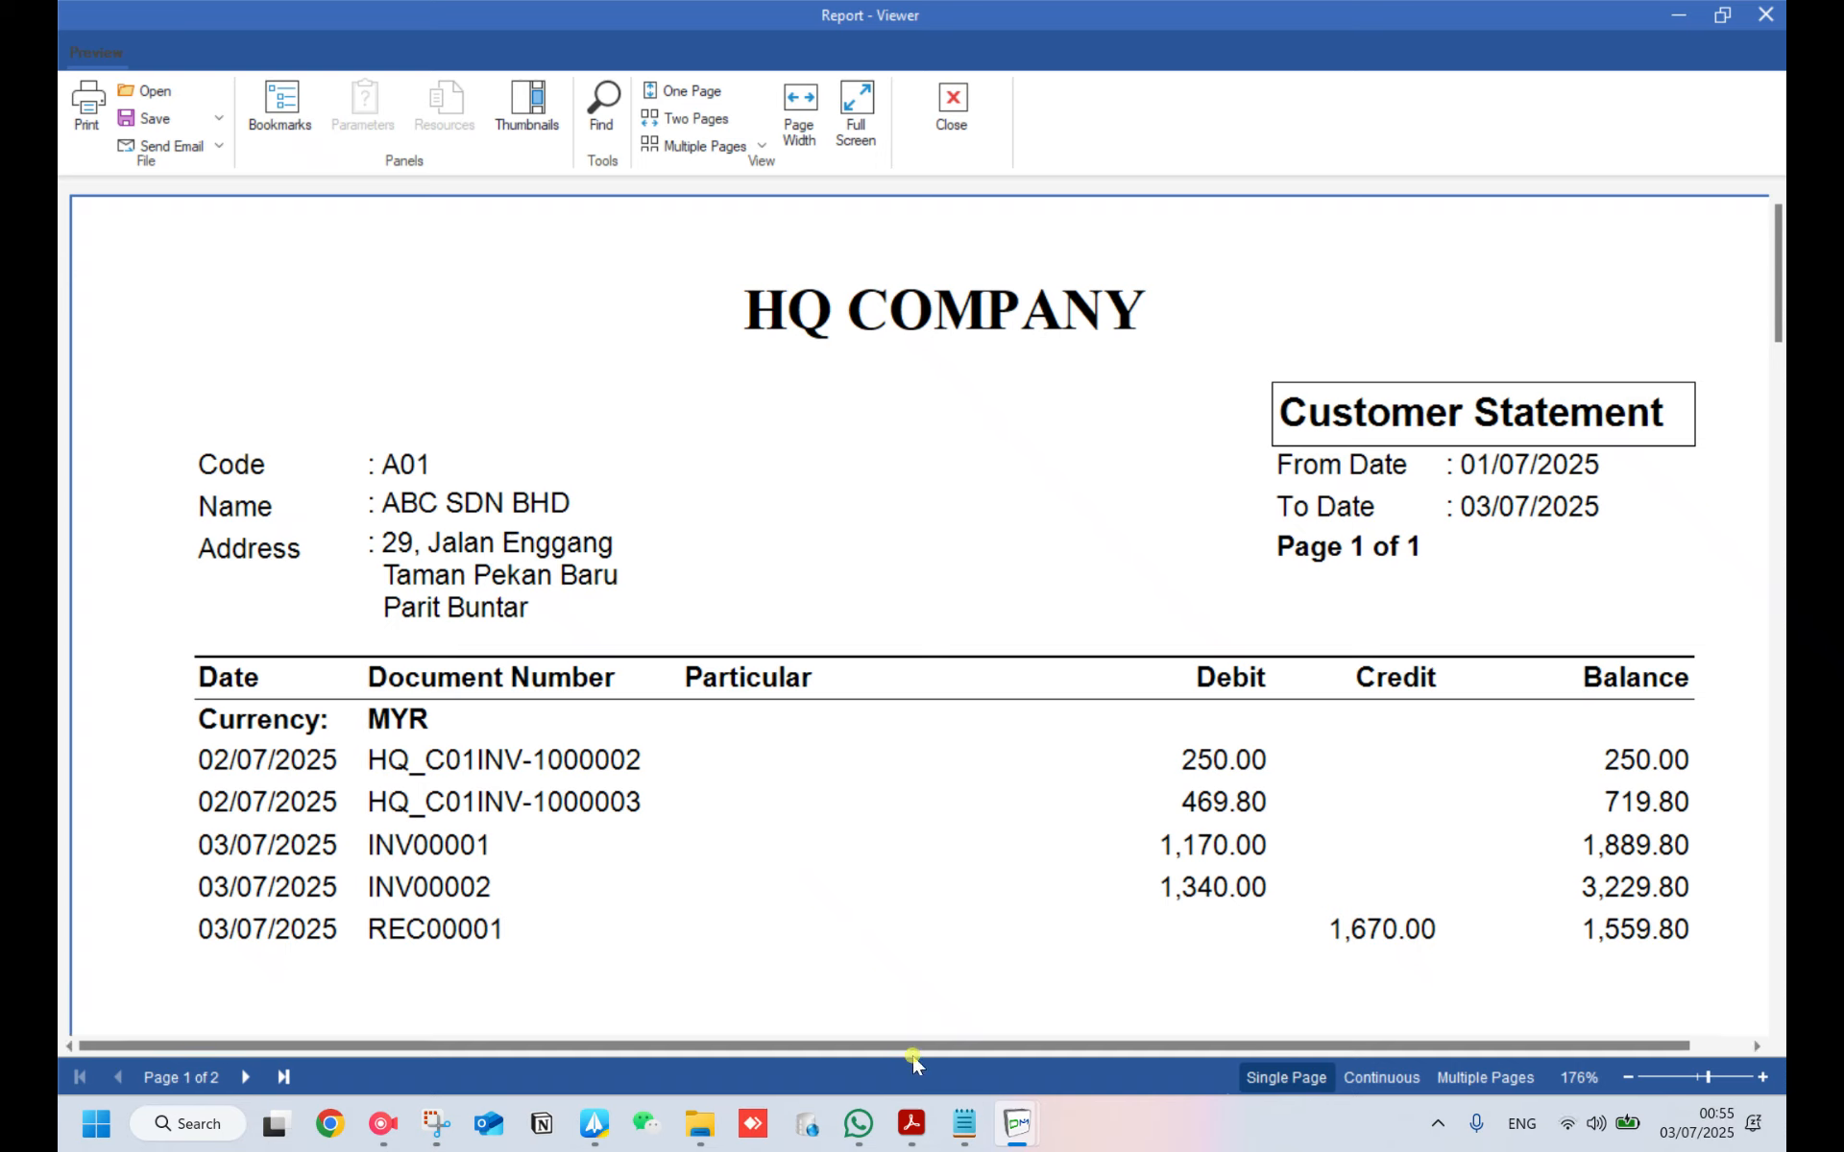
mouse_move(911, 1122)
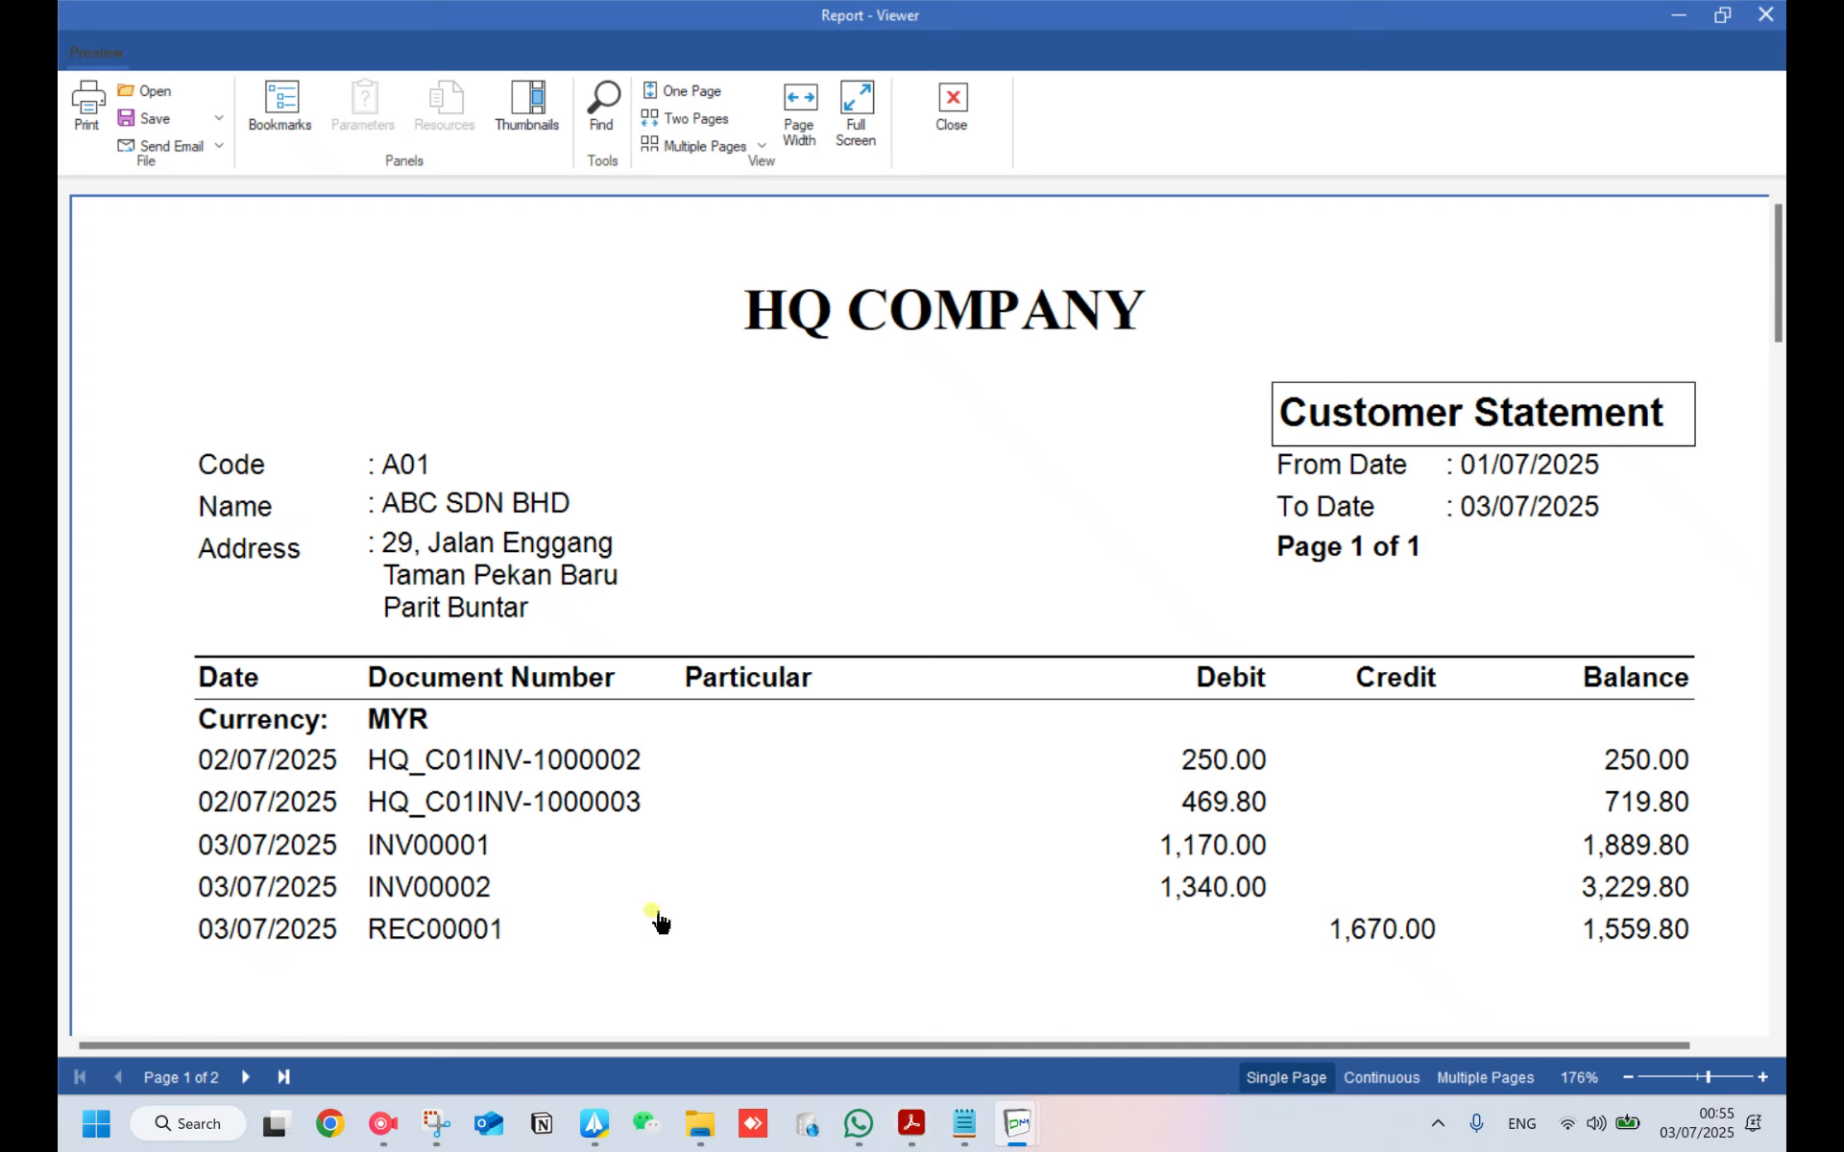
left_click(393, 1119)
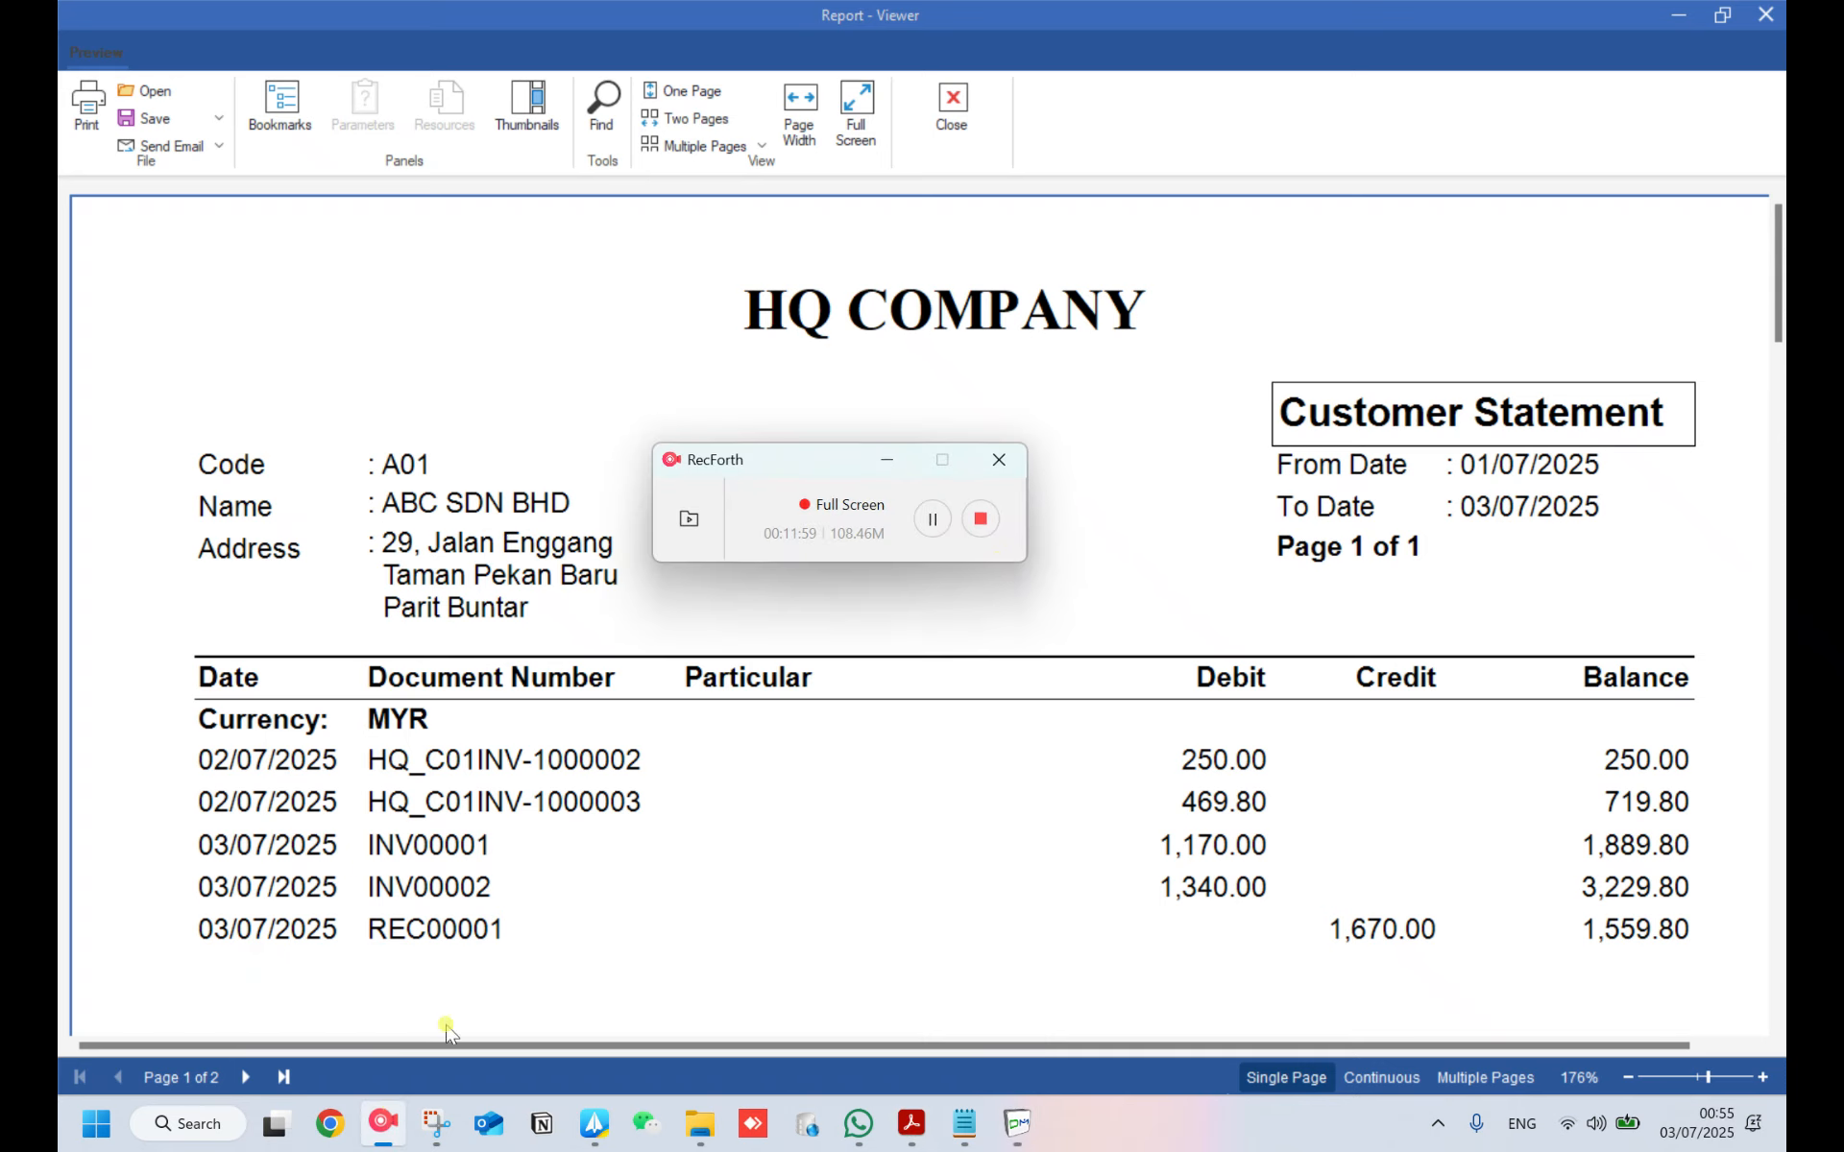